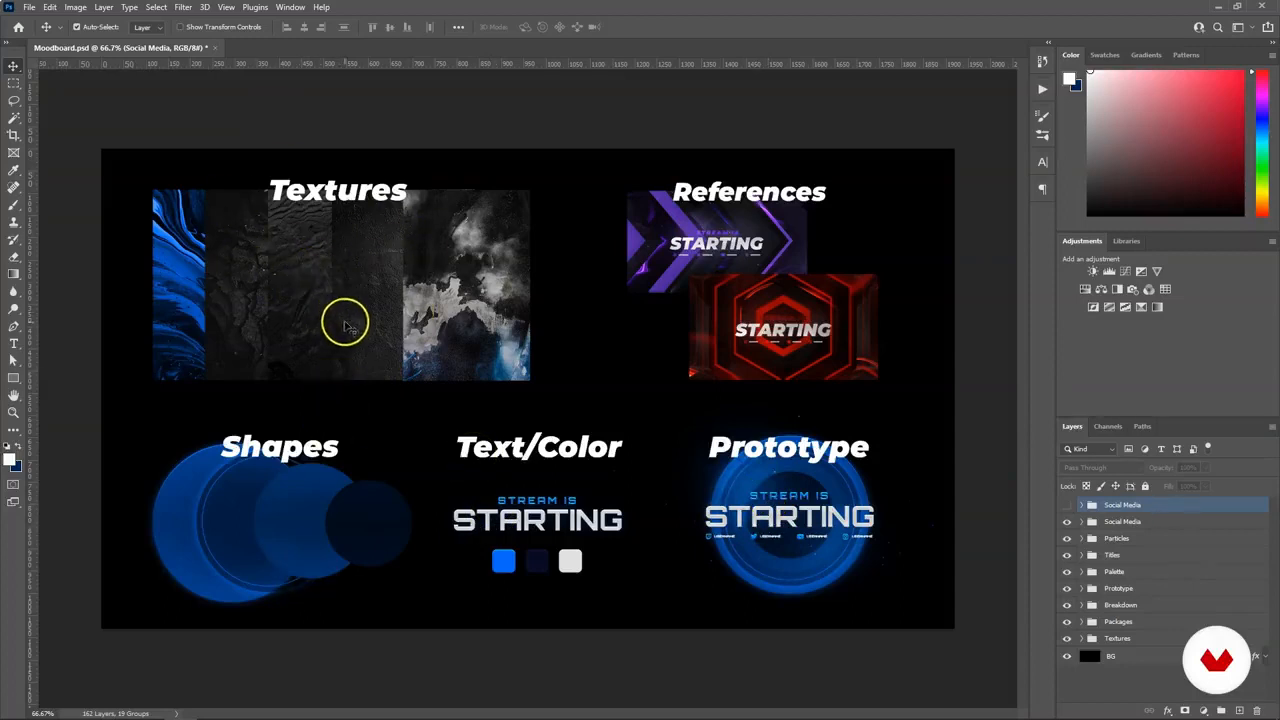
Switch to Chrome, review the Orbitron font page on Google Fonts and go back to the font catalogue.
{"action": "left_click", "coordinate": [246, 700]}
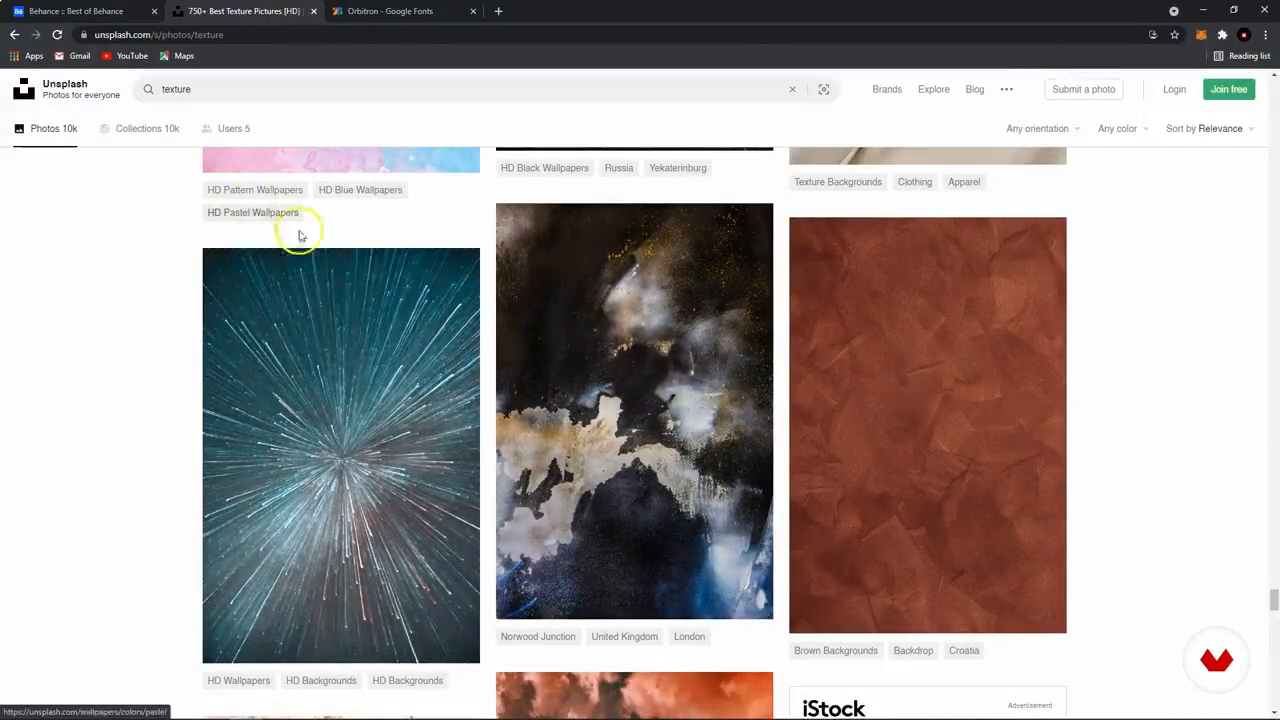
{"action": "left_click", "coordinate": [374, 12]}
{"action": "scroll", "coordinate": [306, 129], "scroll_direction": "up", "scroll_amount": 4}
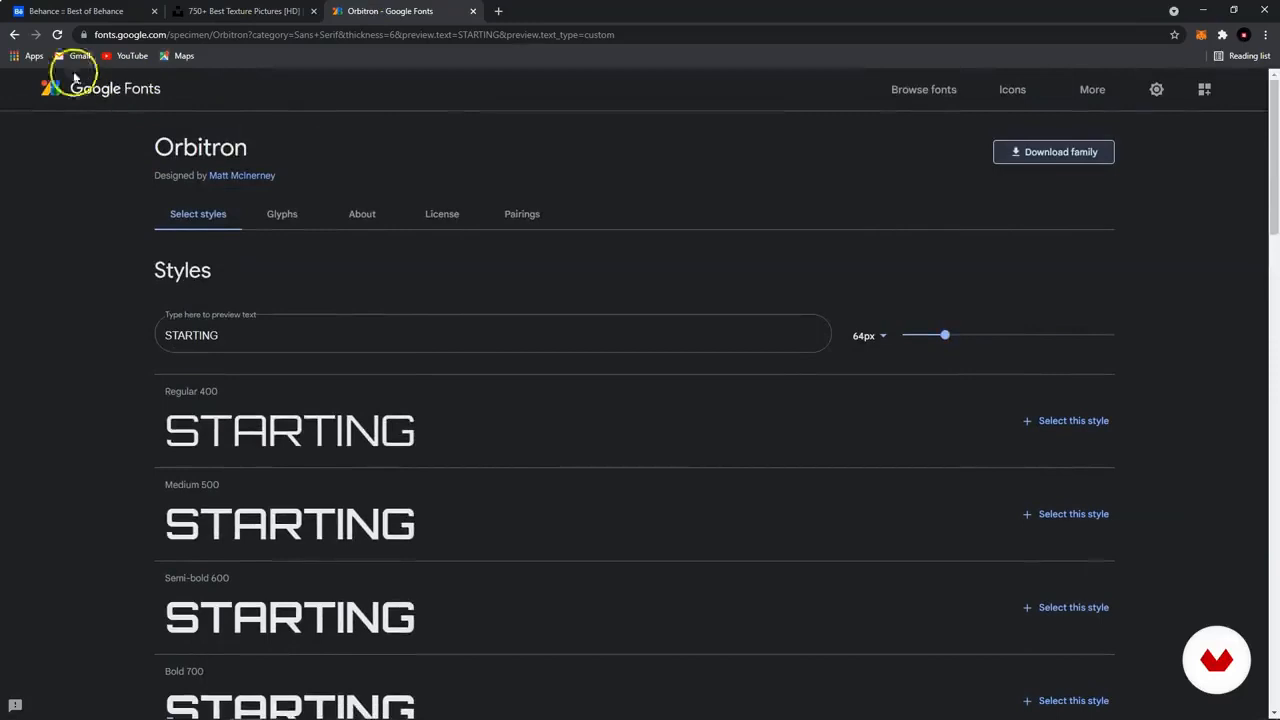
{"action": "left_click", "coordinate": [15, 35]}
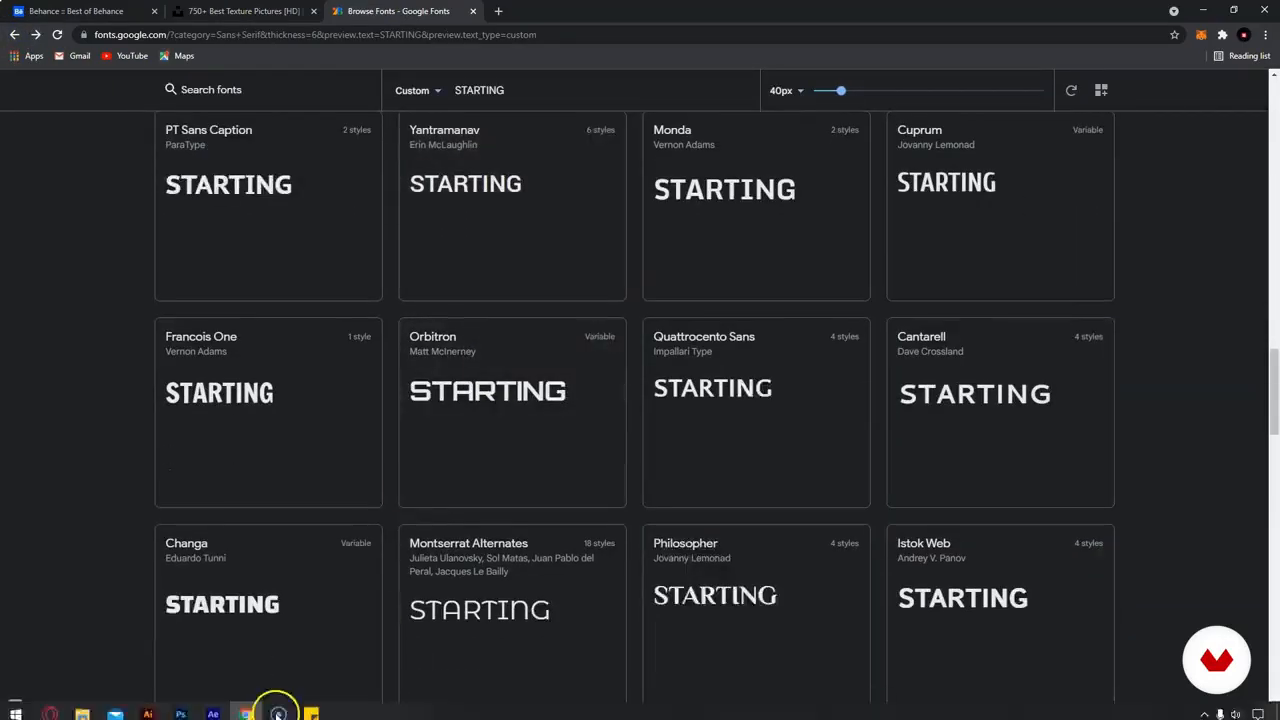
Examine the Google Fonts catalogue previewing STARTING, including its font category and Thickness filter options.
{"action": "left_click", "coordinate": [180, 706]}
{"action": "left_click", "coordinate": [246, 706]}
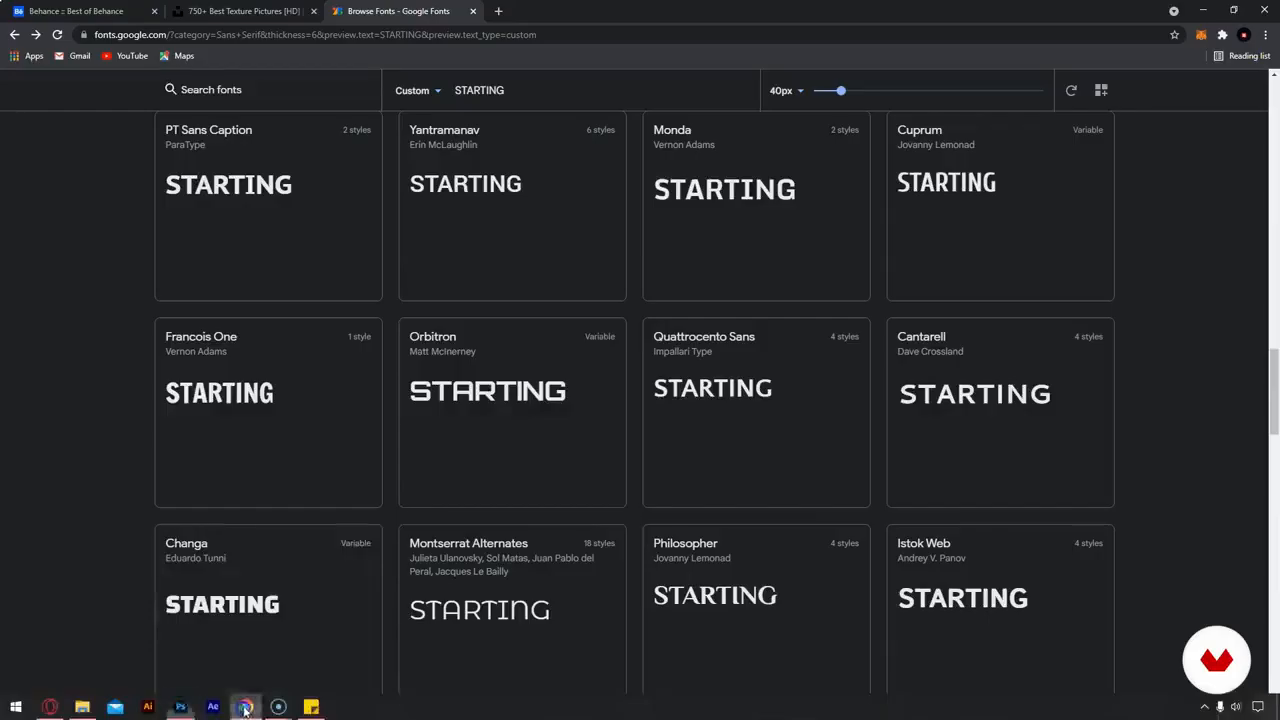
{"action": "left_click", "coordinate": [432, 340]}
{"action": "scroll", "coordinate": [434, 338], "scroll_direction": "up", "scroll_amount": 5}
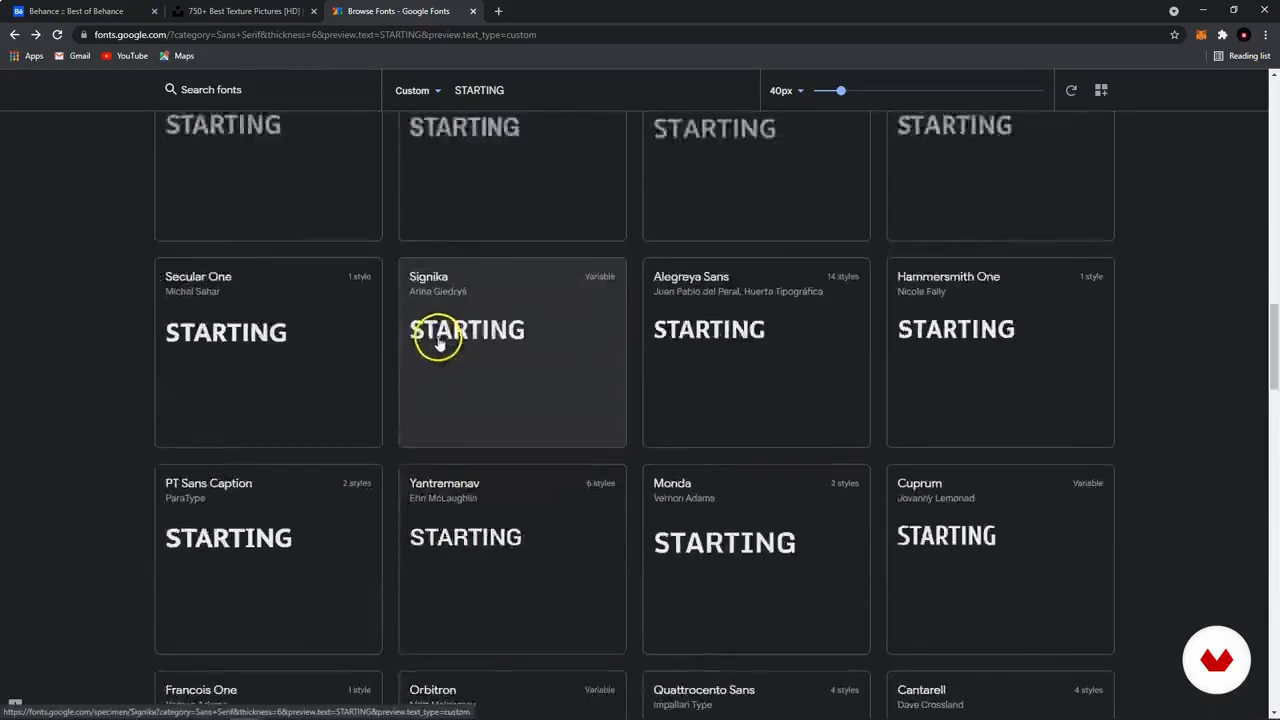
{"action": "scroll", "coordinate": [446, 341], "scroll_direction": "up", "scroll_amount": 6}
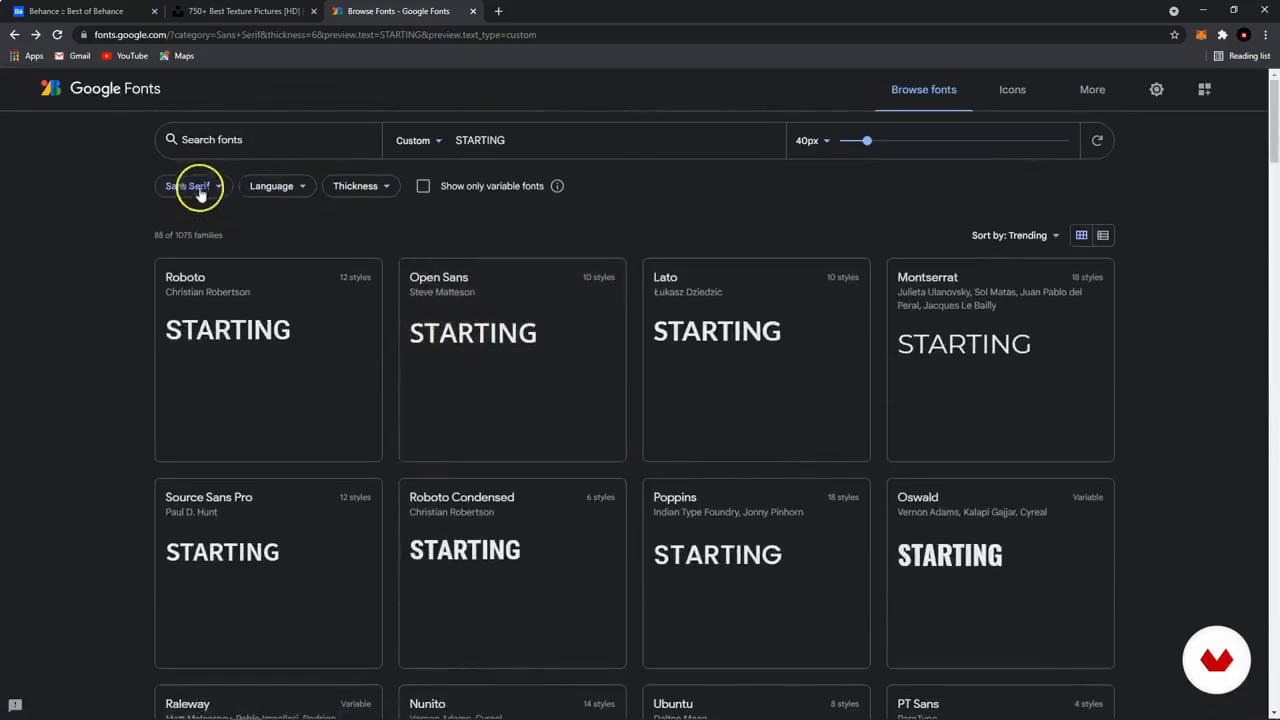
{"action": "left_click", "coordinate": [216, 187]}
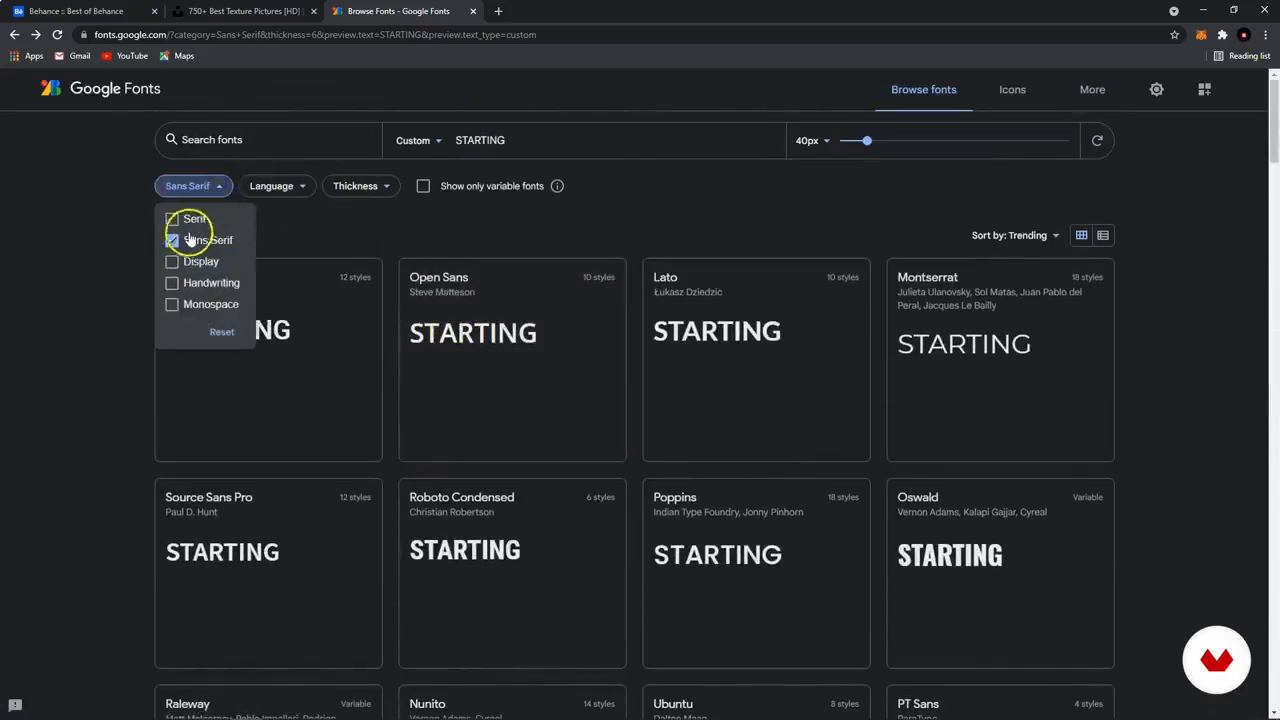
{"action": "left_click", "coordinate": [357, 186]}
{"action": "left_click", "coordinate": [357, 186]}
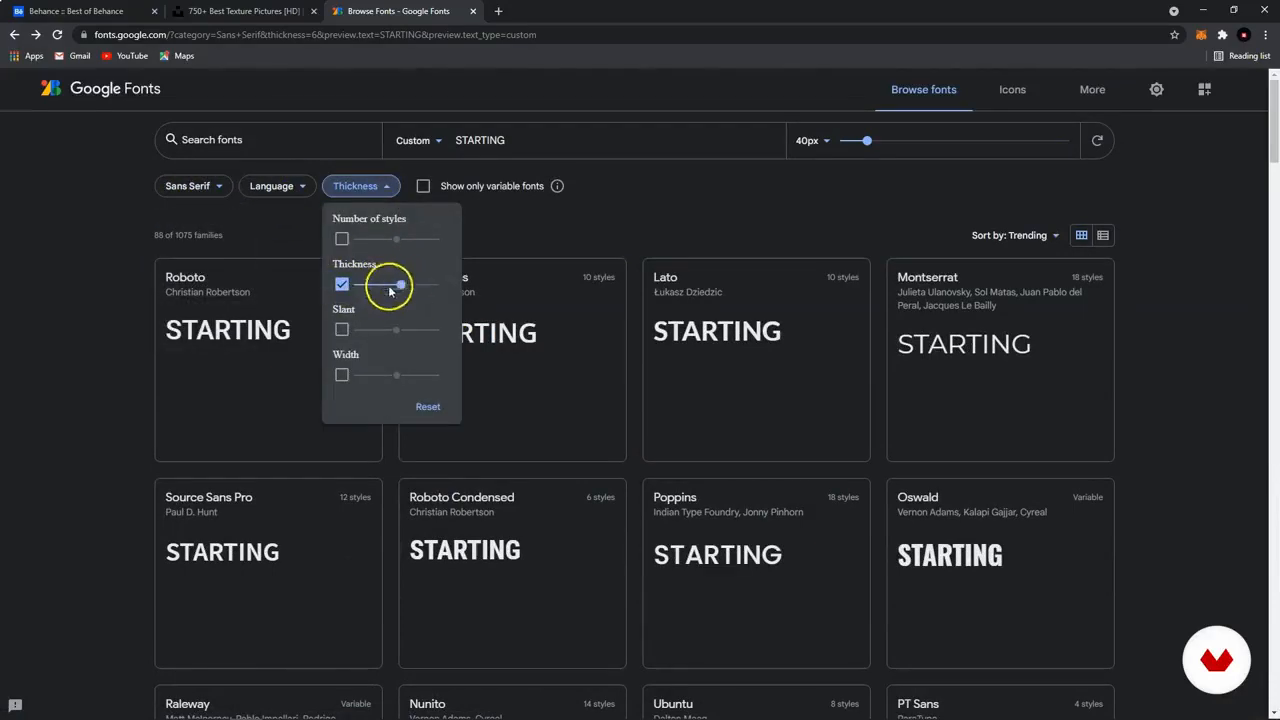
{"action": "left_click", "coordinate": [581, 219]}
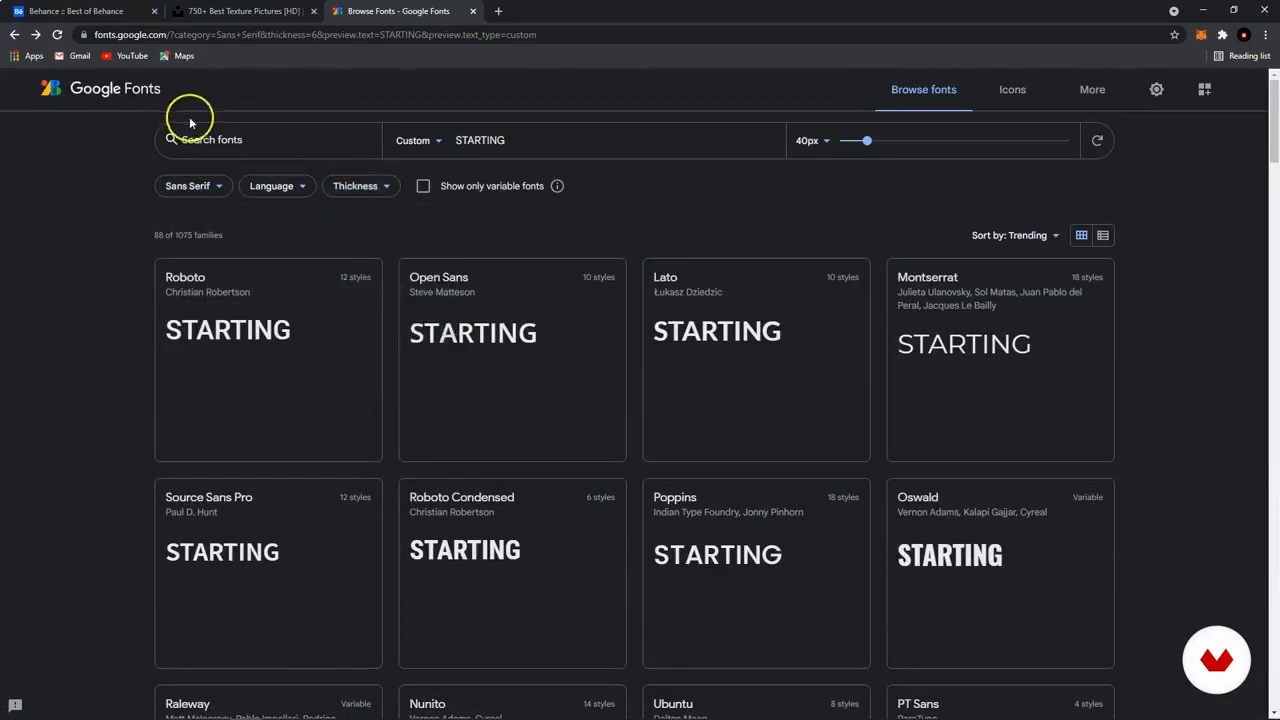
Look through the Best of Behance gallery and the search categories Behance offers.
{"action": "left_click", "coordinate": [85, 10]}
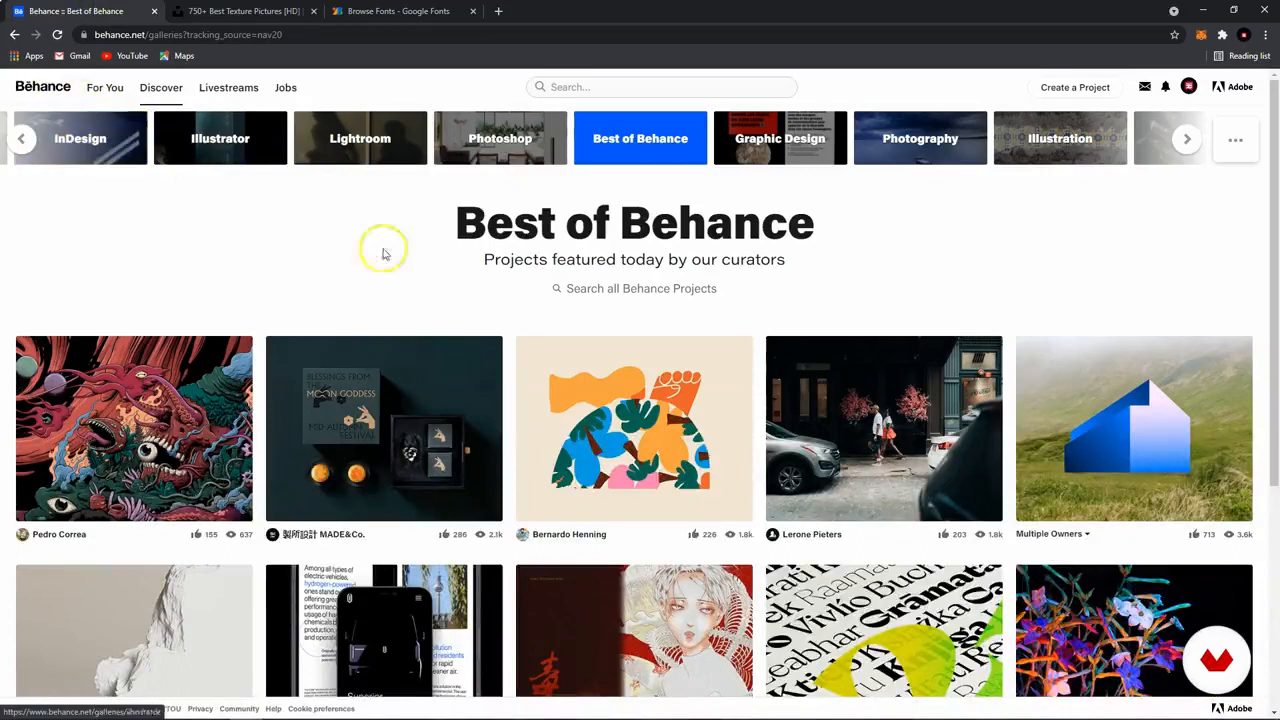
{"action": "scroll", "coordinate": [451, 217], "scroll_direction": "down", "scroll_amount": 1}
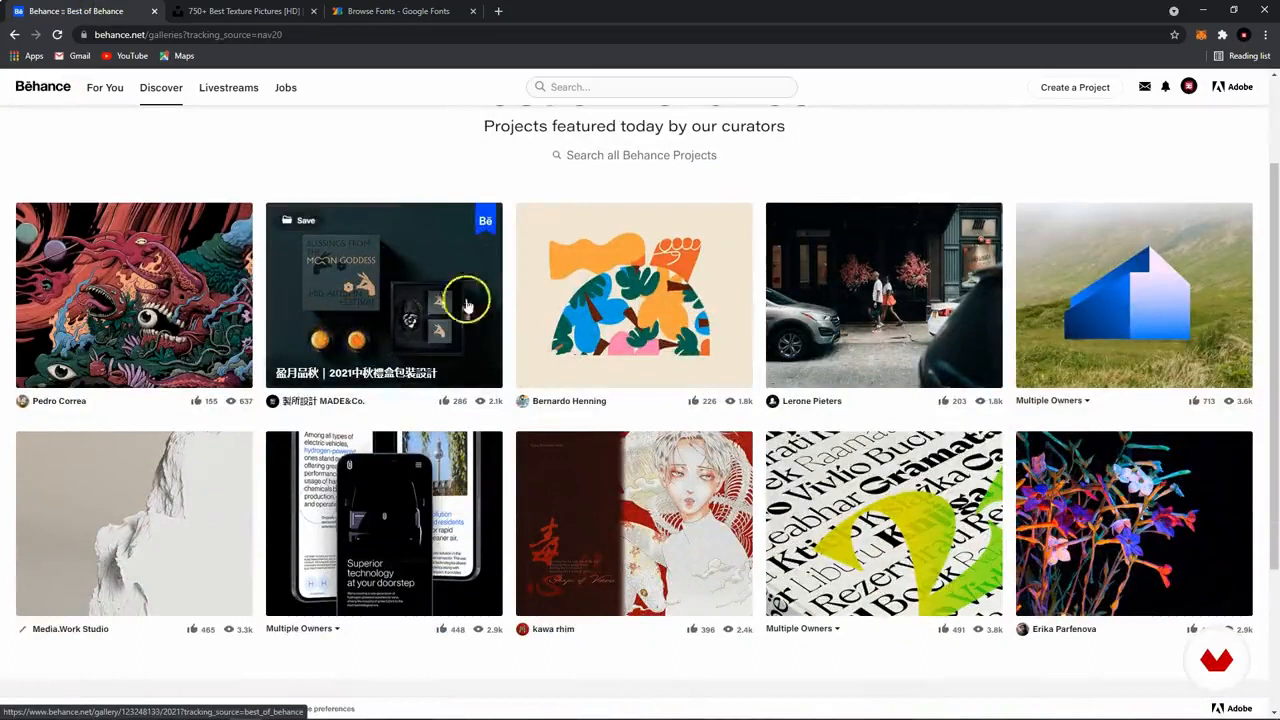
{"action": "scroll", "coordinate": [409, 300], "scroll_direction": "down", "scroll_amount": 2}
{"action": "scroll", "coordinate": [530, 316], "scroll_direction": "up", "scroll_amount": 2}
{"action": "scroll", "coordinate": [530, 316], "scroll_direction": "up", "scroll_amount": 1}
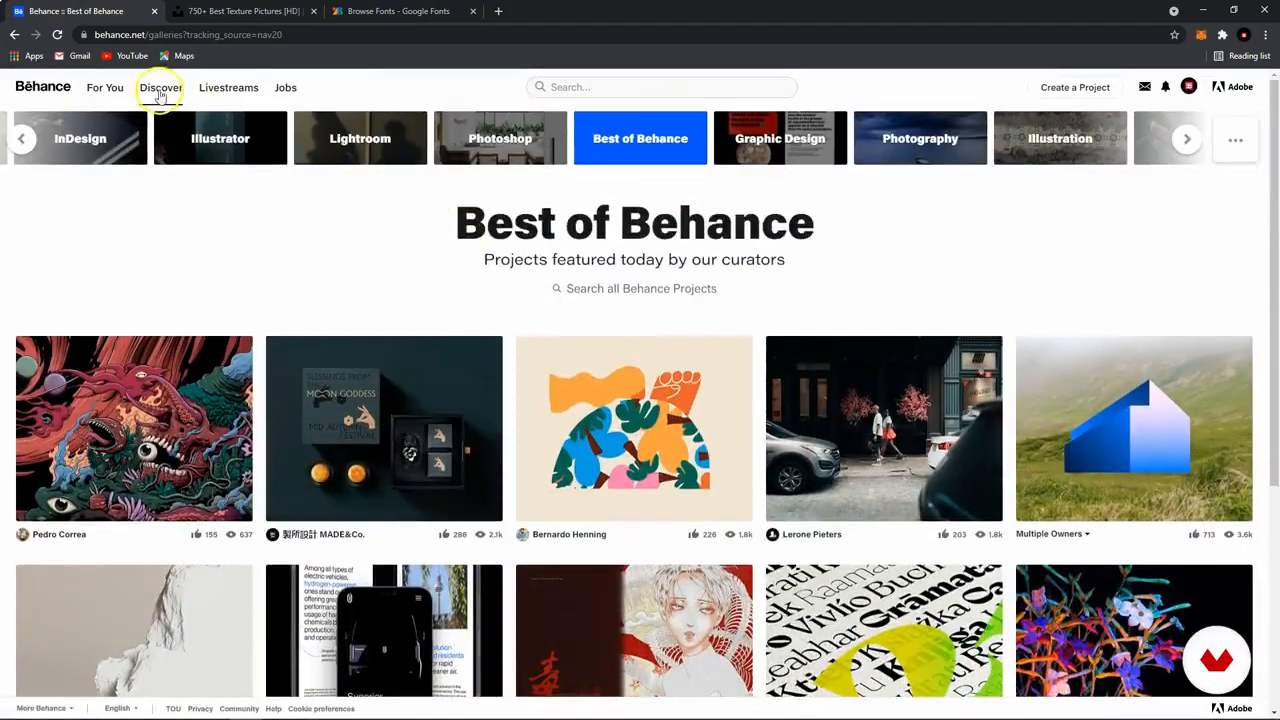
{"action": "left_click", "coordinate": [568, 87]}
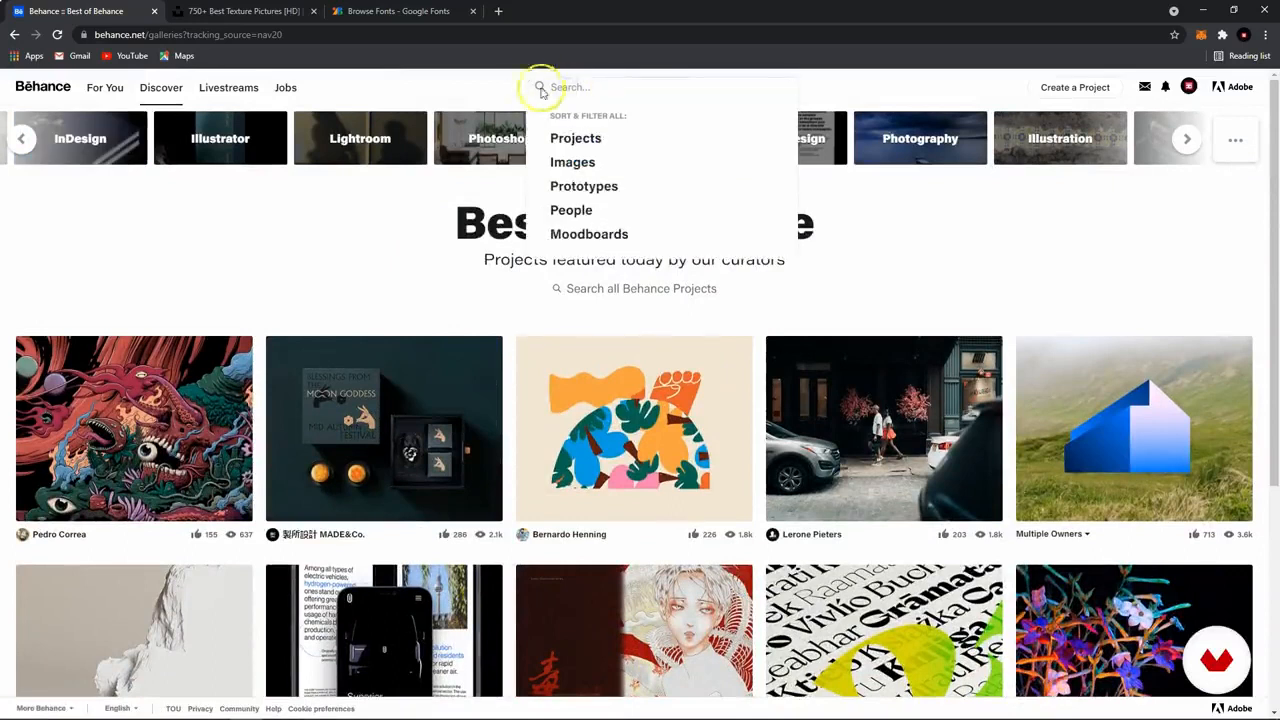
View the account's own Behance profile and return to the Discover gallery.
{"action": "left_click", "coordinate": [1189, 87]}
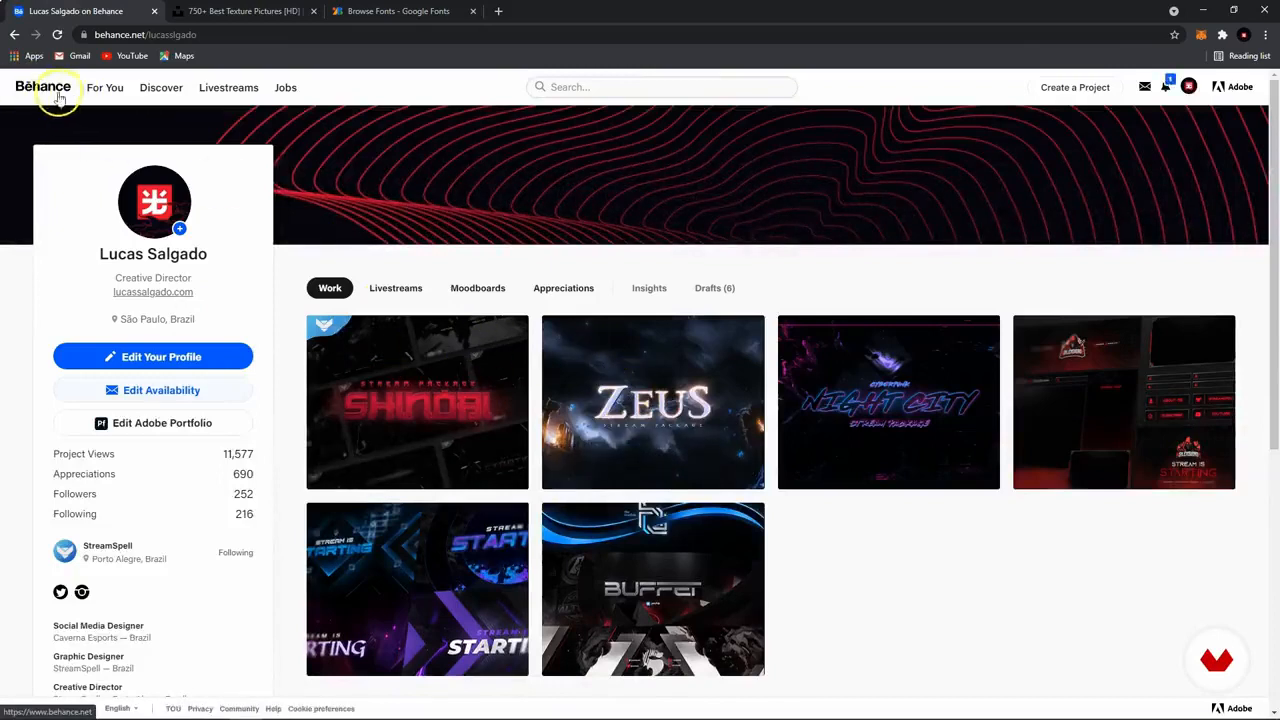
{"action": "left_click", "coordinate": [161, 90]}
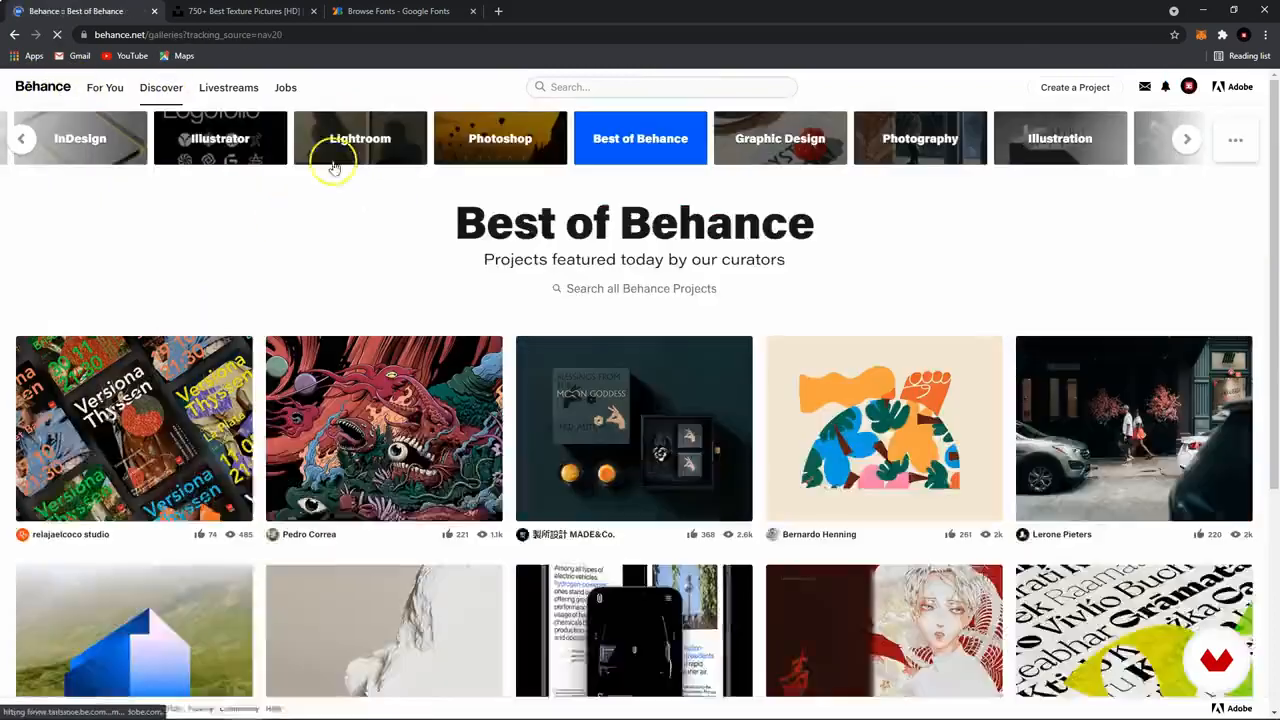
{"action": "scroll", "coordinate": [560, 323], "scroll_direction": "down", "scroll_amount": 1}
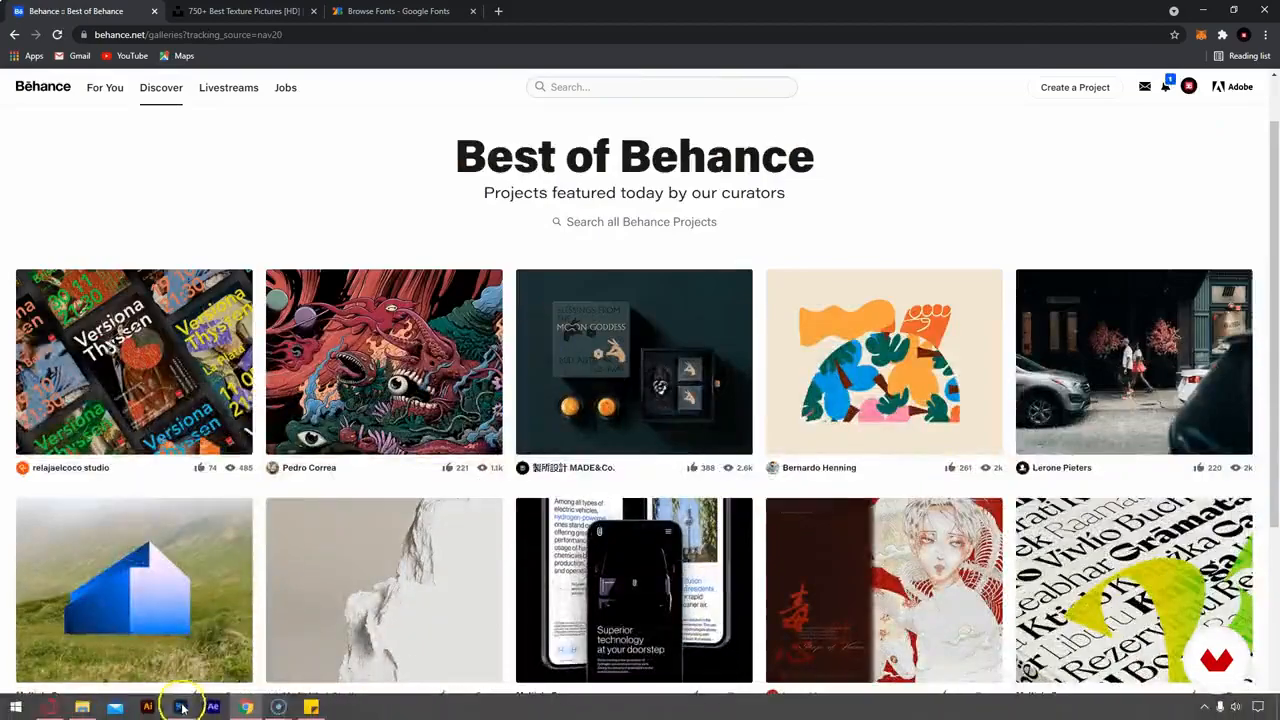
Switch to Photoshop and create a new 1920 x 1080 px document at 72 pixels/inch with a black background.
{"action": "left_click", "coordinate": [181, 707]}
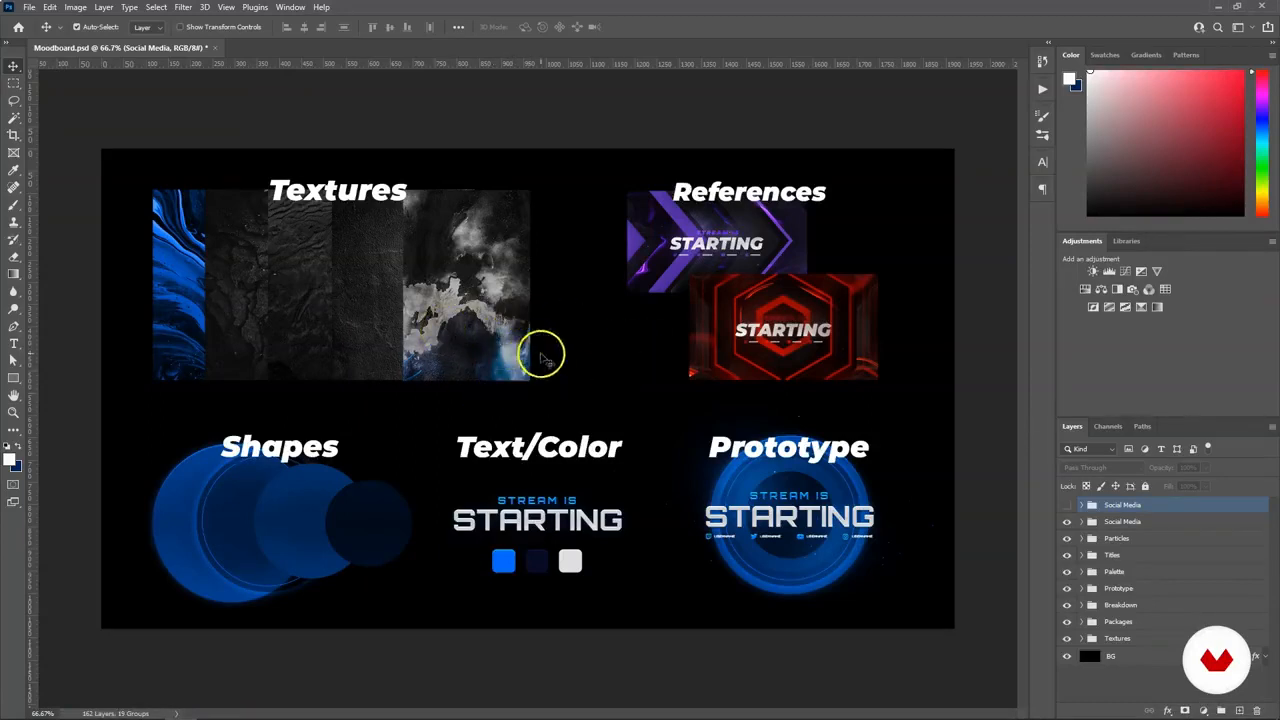
{"action": "left_click", "coordinate": [29, 7]}
{"action": "left_click", "coordinate": [42, 20]}
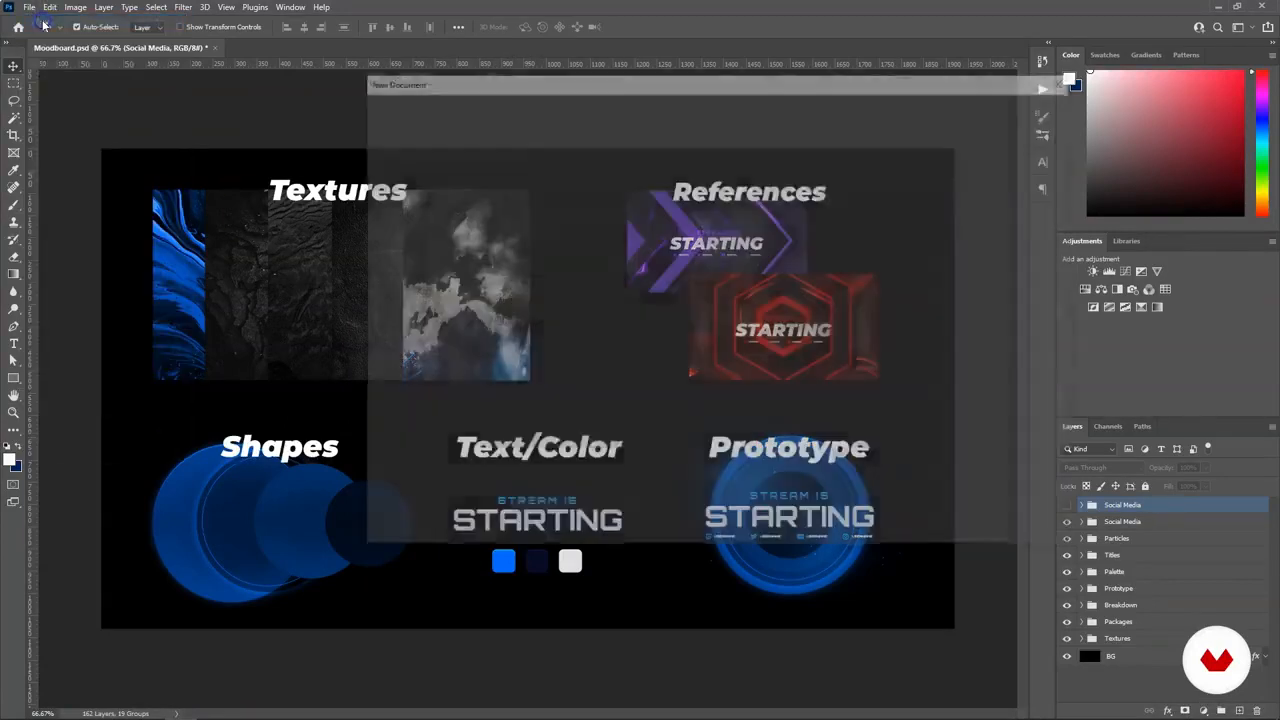
{"action": "type", "text": "1920"}
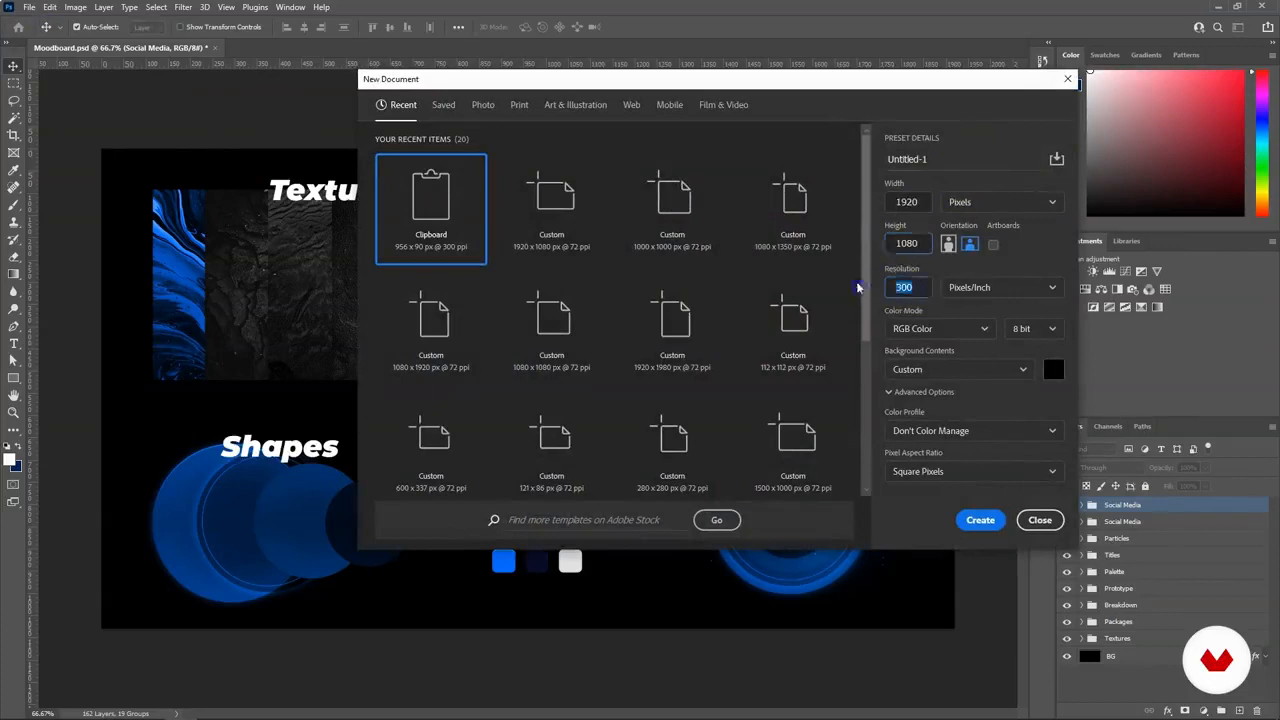
{"action": "double_click", "coordinate": [919, 287]}
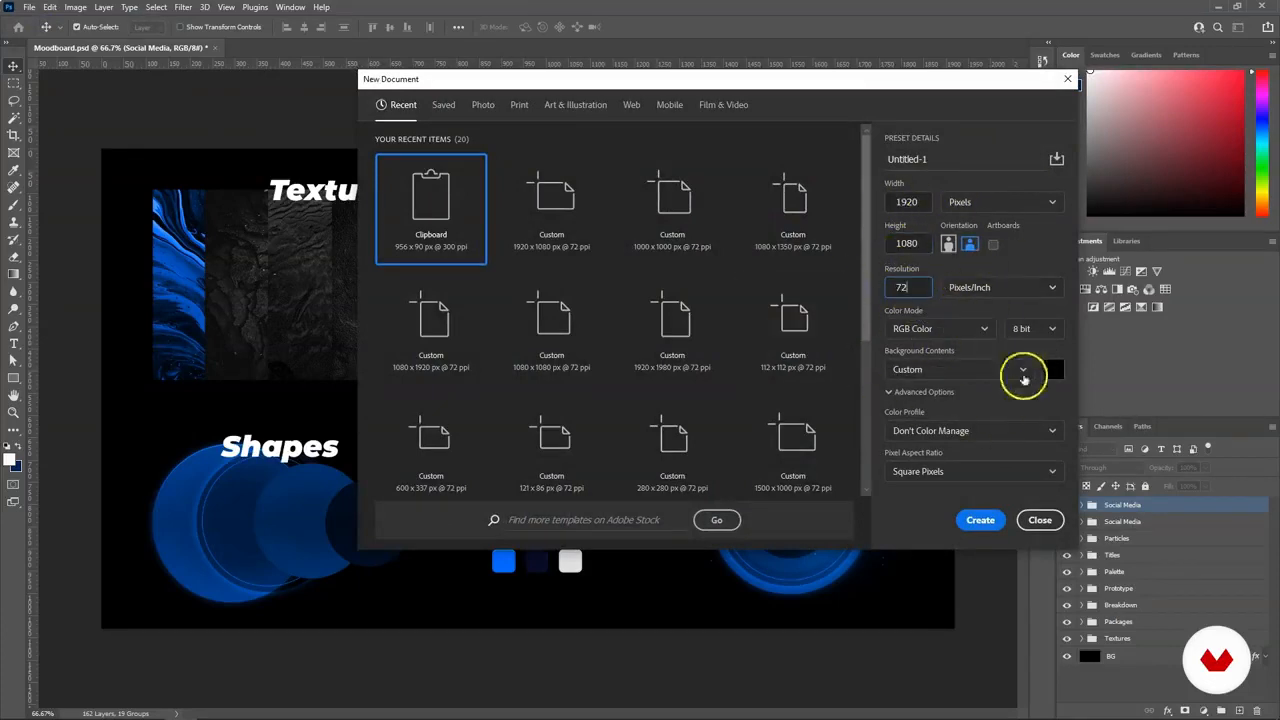
{"action": "left_click", "coordinate": [978, 520]}
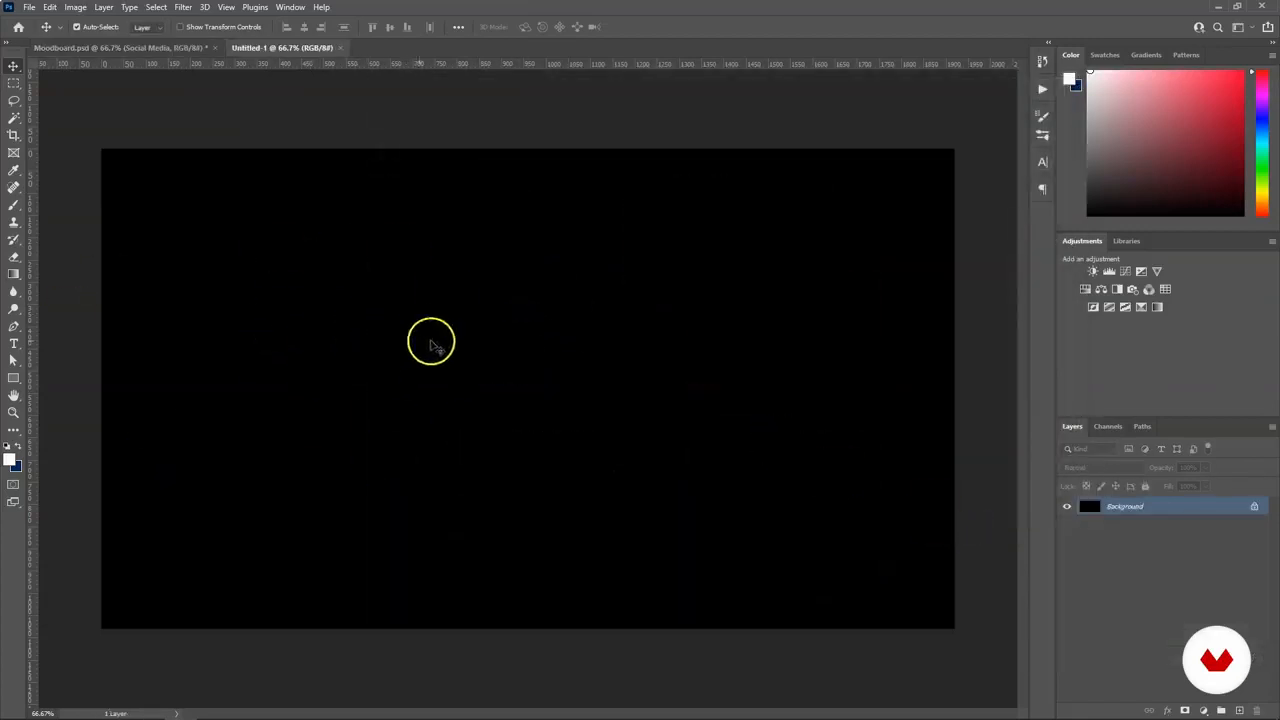
Unlock the background layer and draw a circle about 774 px in diameter with the Ellipse tool.
{"action": "left_click", "coordinate": [1255, 508]}
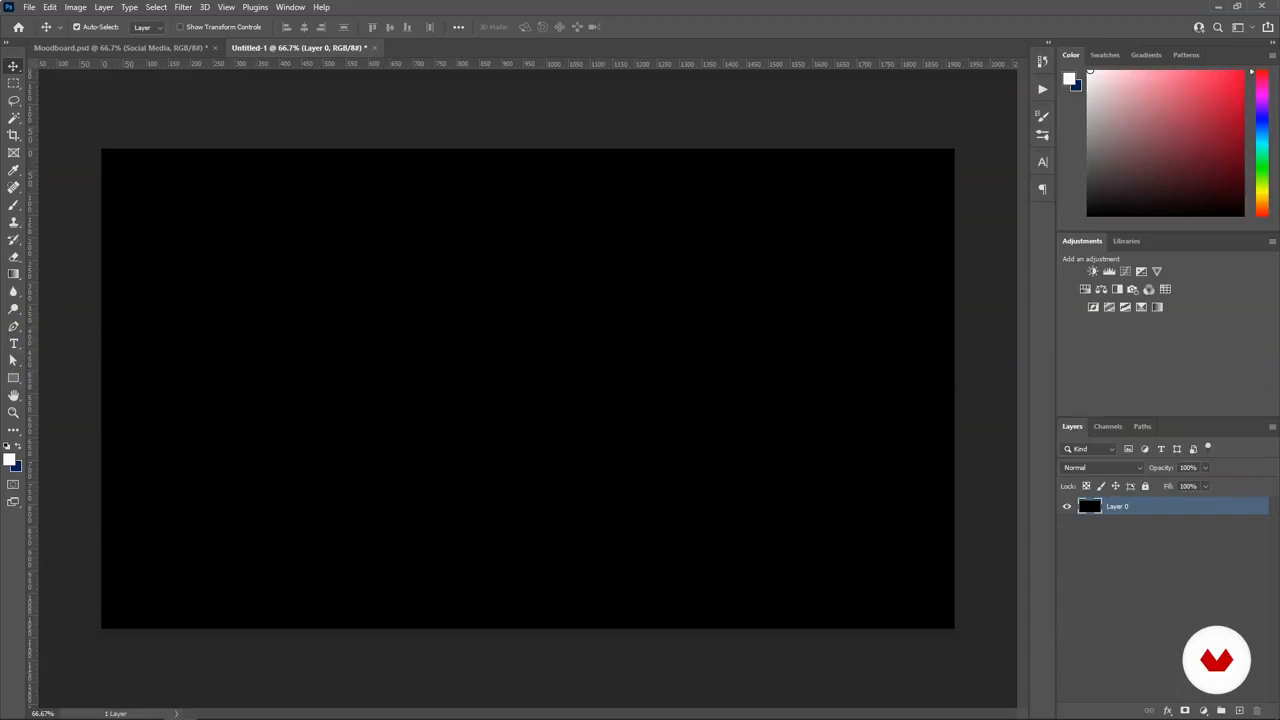
{"action": "left_click", "coordinate": [13, 330]}
{"action": "left_click", "coordinate": [13, 379]}
{"action": "left_click", "coordinate": [13, 380]}
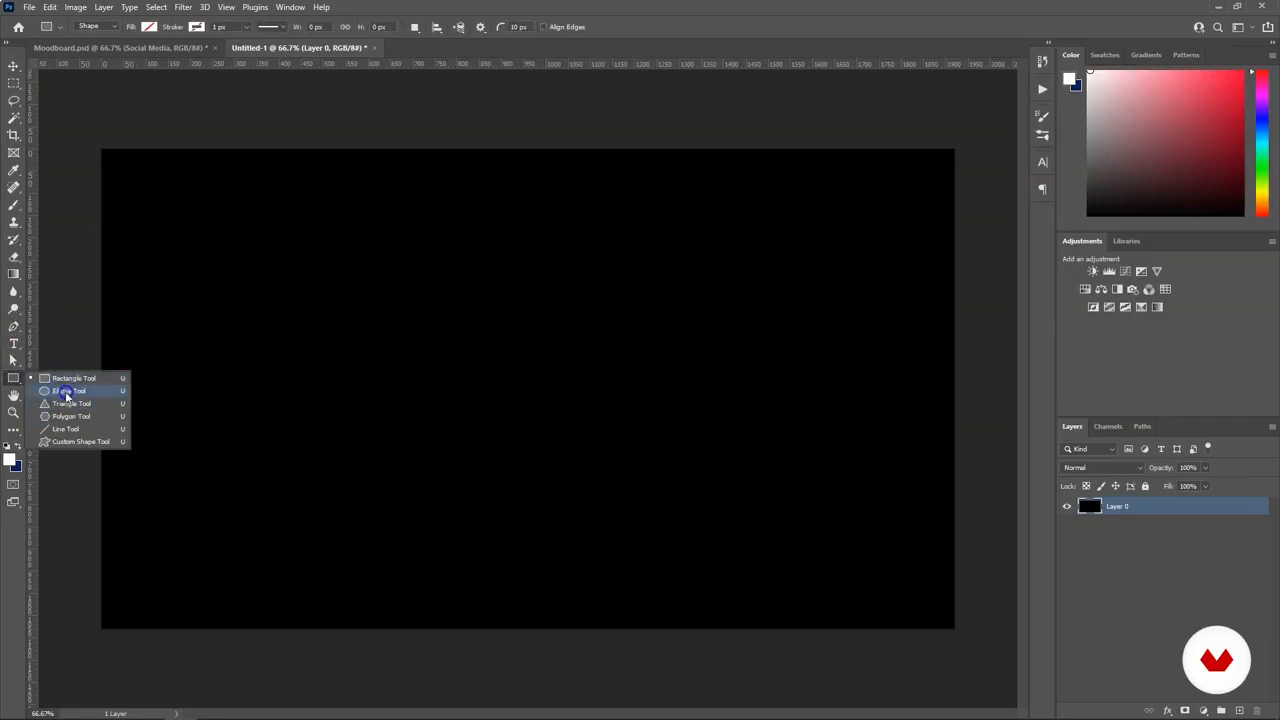
{"action": "left_click", "coordinate": [67, 391]}
{"action": "left_click_drag", "start_coordinate": [294, 271], "coordinate": [666, 611]}
{"action": "key", "text": "v"}
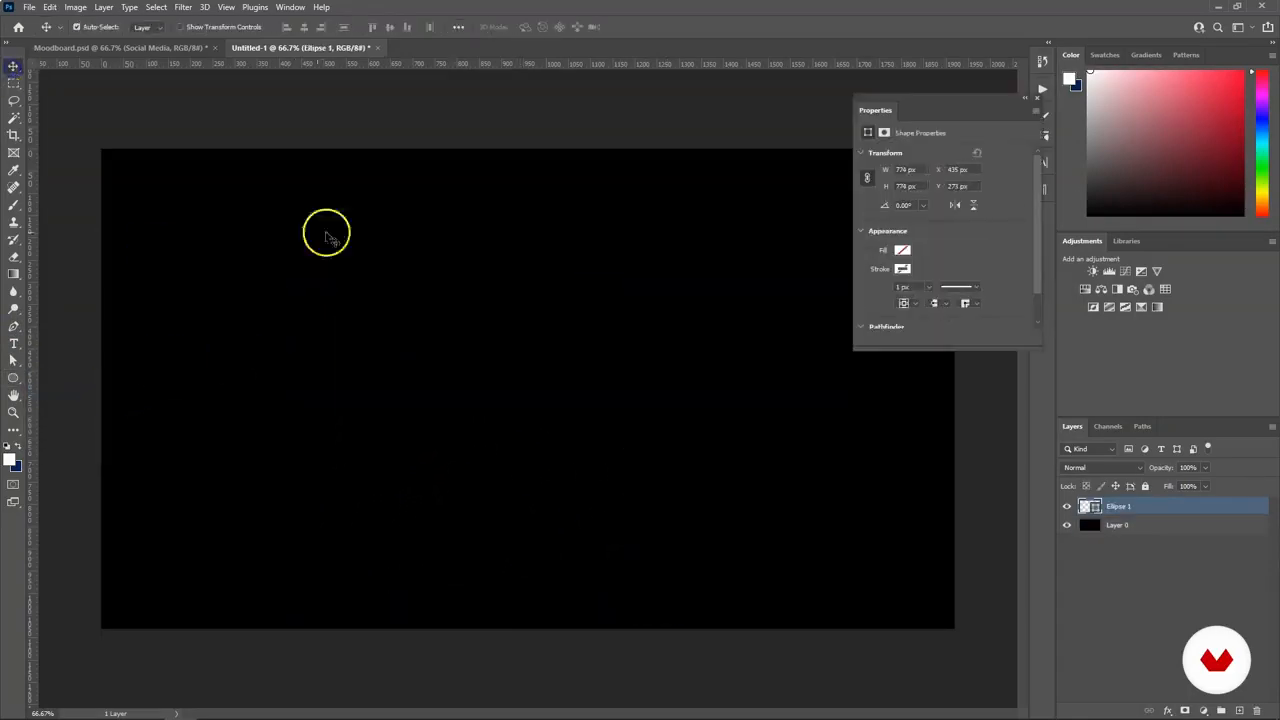
Fill the circle with bright blue and centre it on the canvas.
{"action": "left_click", "coordinate": [902, 250]}
{"action": "left_click", "coordinate": [989, 321]}
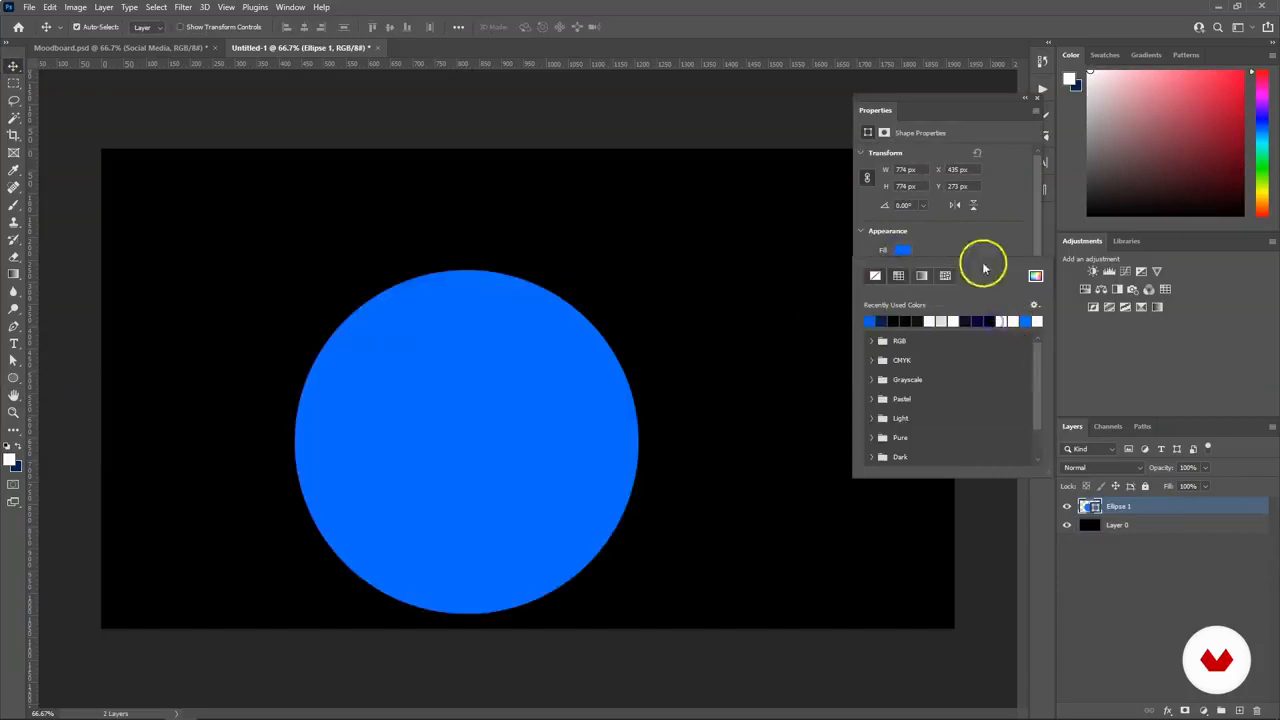
{"action": "left_click_drag", "start_coordinate": [509, 371], "coordinate": [569, 390]}
{"action": "left_click", "coordinate": [508, 300]}
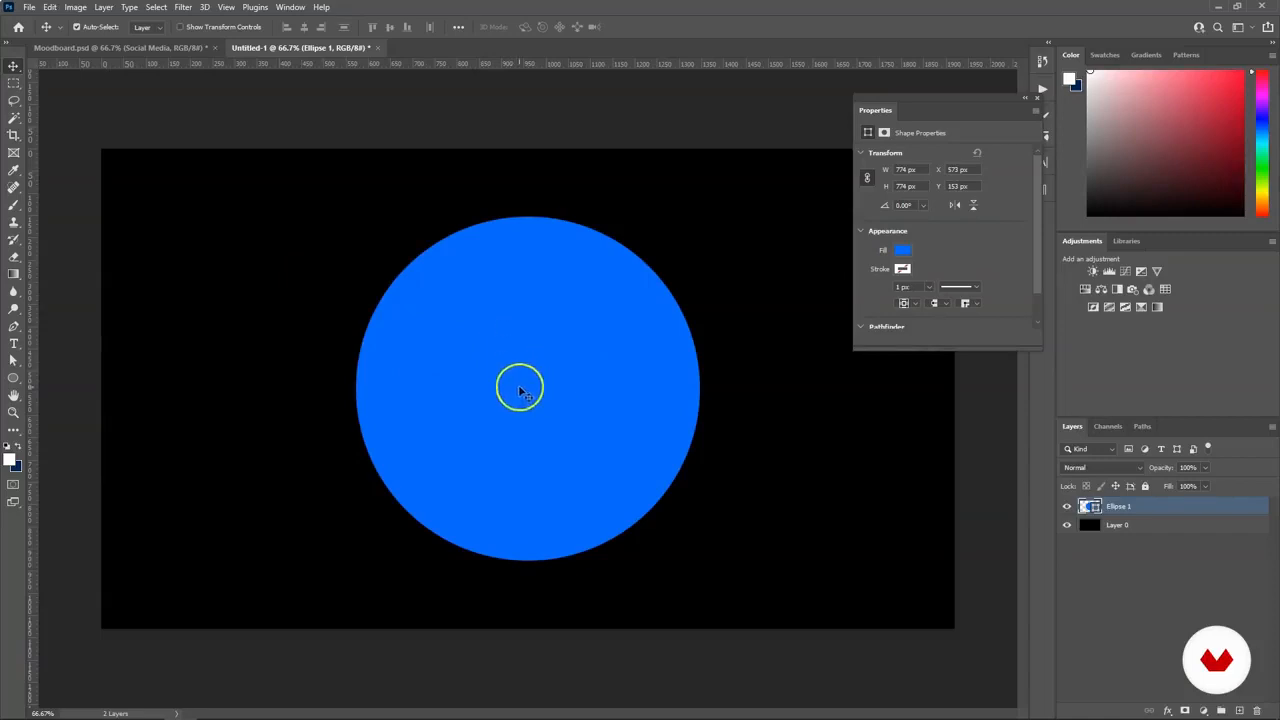
Check the moodboard's prototype, duplicate the circle beneath the original and enlarge the copy to about 999 px around its centre.
{"action": "left_click", "coordinate": [171, 47]}
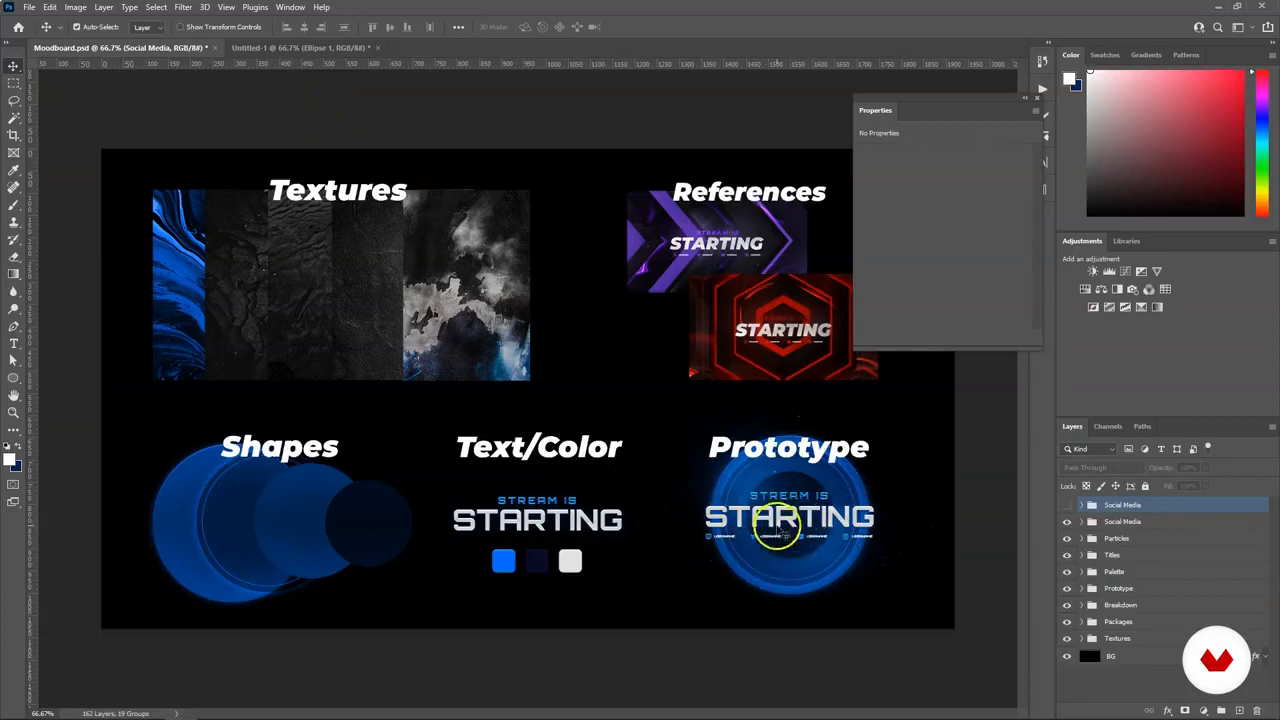
{"action": "left_click", "coordinate": [305, 47]}
{"action": "key", "text": "ctrl+j"}
{"action": "left_click_drag", "start_coordinate": [1119, 516], "coordinate": [1120, 533]}
{"action": "key", "text": "ctrl+t"}
{"action": "left_click_drag", "start_coordinate": [697, 214], "coordinate": [750, 166]}
Apply a dark blue Color Overlay to the larger circle behind.
{"action": "left_click", "coordinate": [1174, 525]}
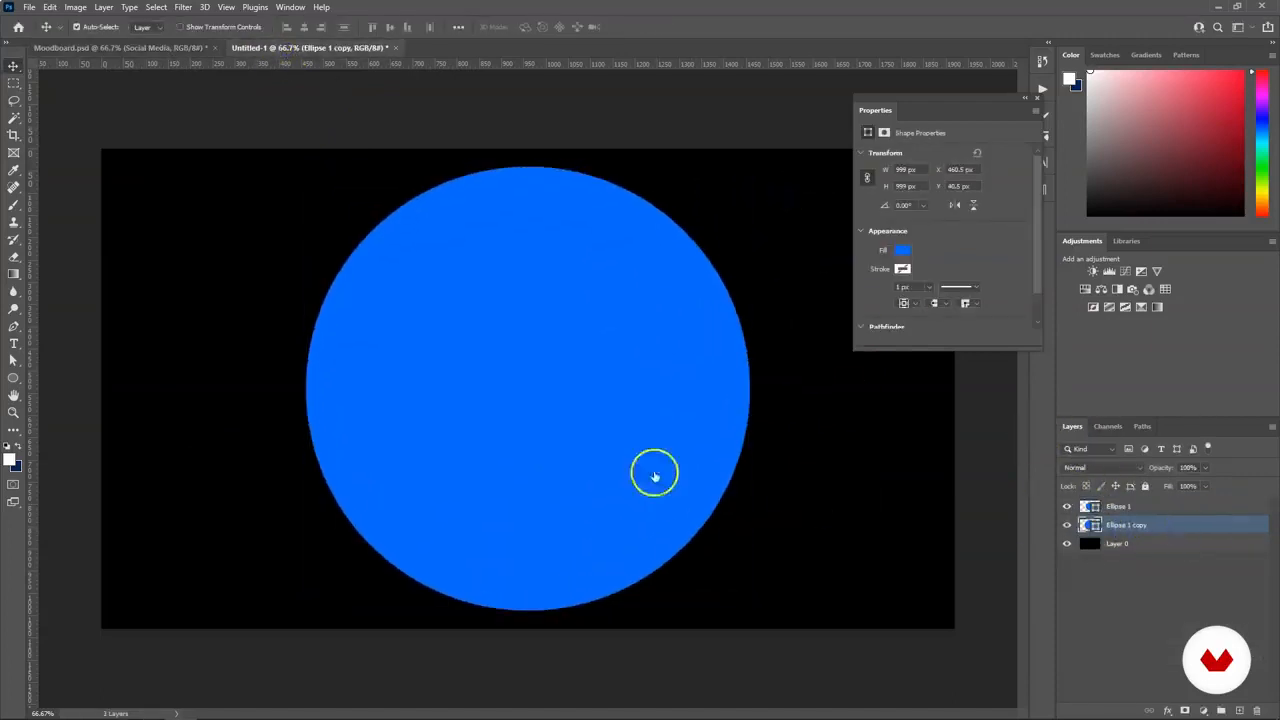
{"action": "left_click", "coordinate": [773, 279]}
{"action": "left_click", "coordinate": [1055, 148]}
{"action": "left_click", "coordinate": [1023, 350]}
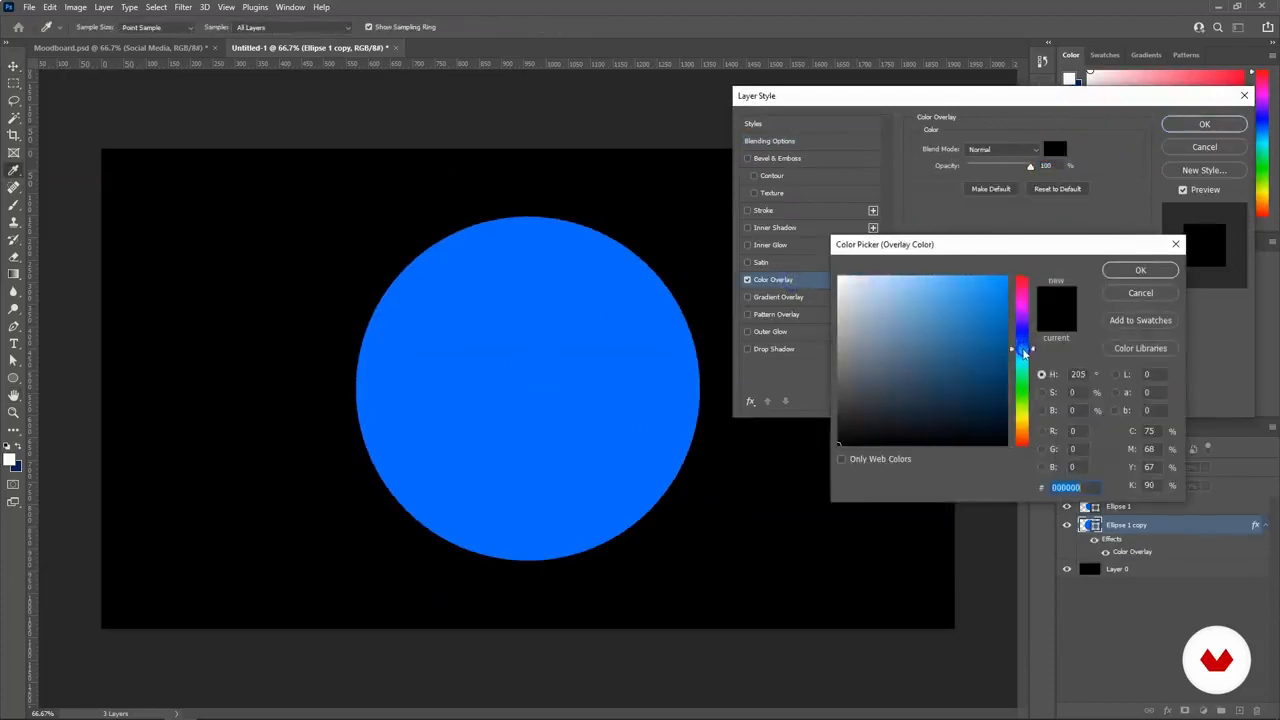
{"action": "left_click", "coordinate": [986, 380]}
{"action": "left_click", "coordinate": [1110, 267]}
{"action": "key", "text": "Return"}
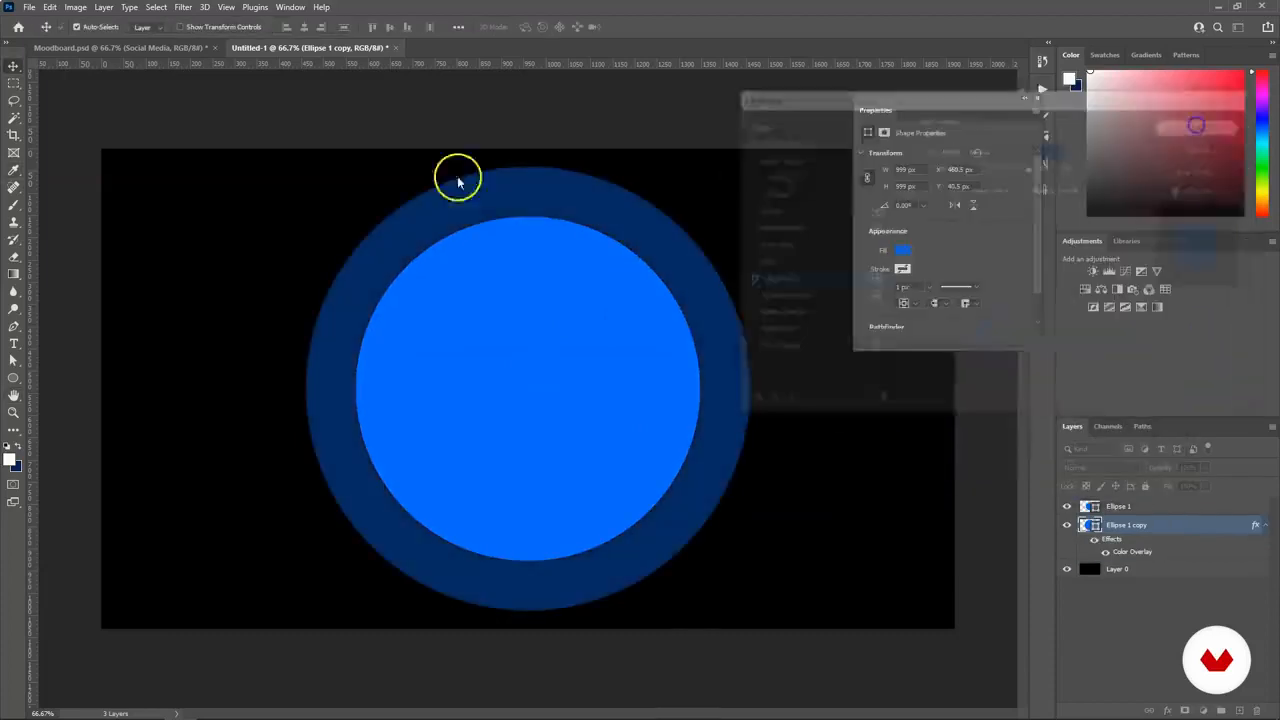
Compare with the moodboard and give the smaller circle in front a darker navy Color Overlay.
{"action": "left_click", "coordinate": [205, 48]}
{"action": "left_click", "coordinate": [260, 48]}
{"action": "left_click", "coordinate": [1117, 506]}
{"action": "double_click", "coordinate": [1180, 506]}
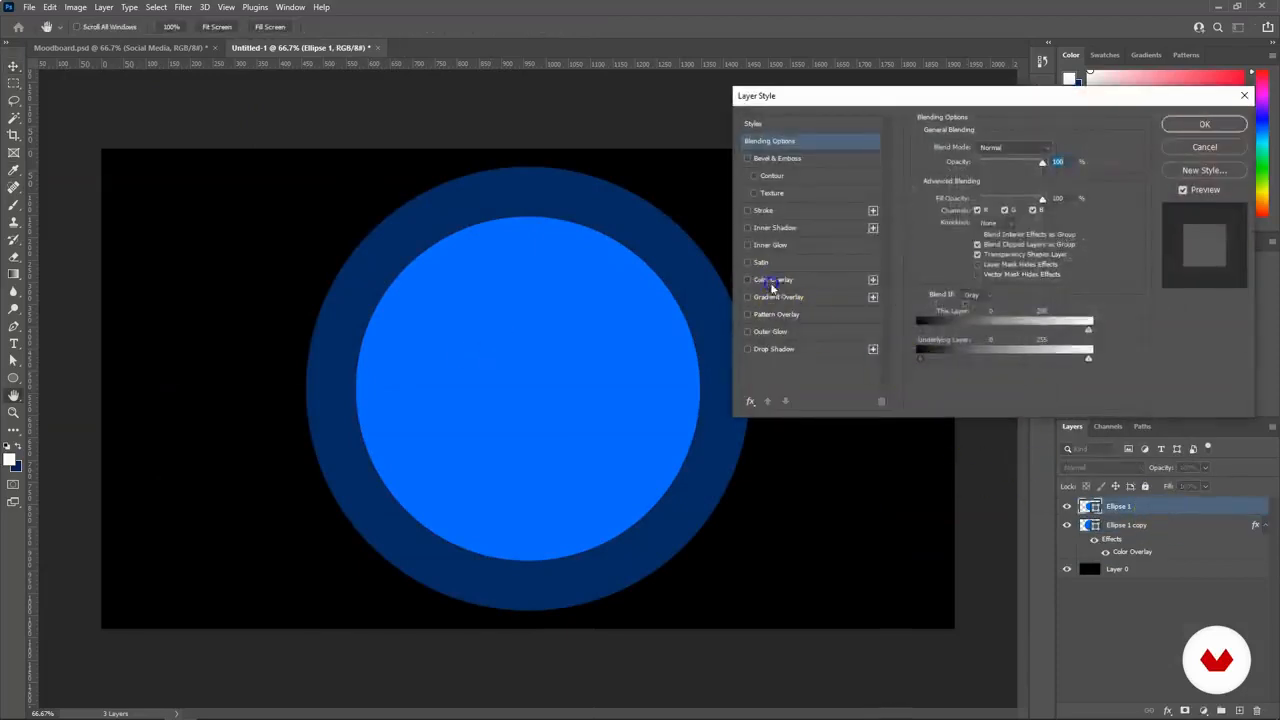
{"action": "left_click", "coordinate": [773, 279]}
{"action": "left_click", "coordinate": [1055, 149]}
{"action": "left_click", "coordinate": [1138, 270]}
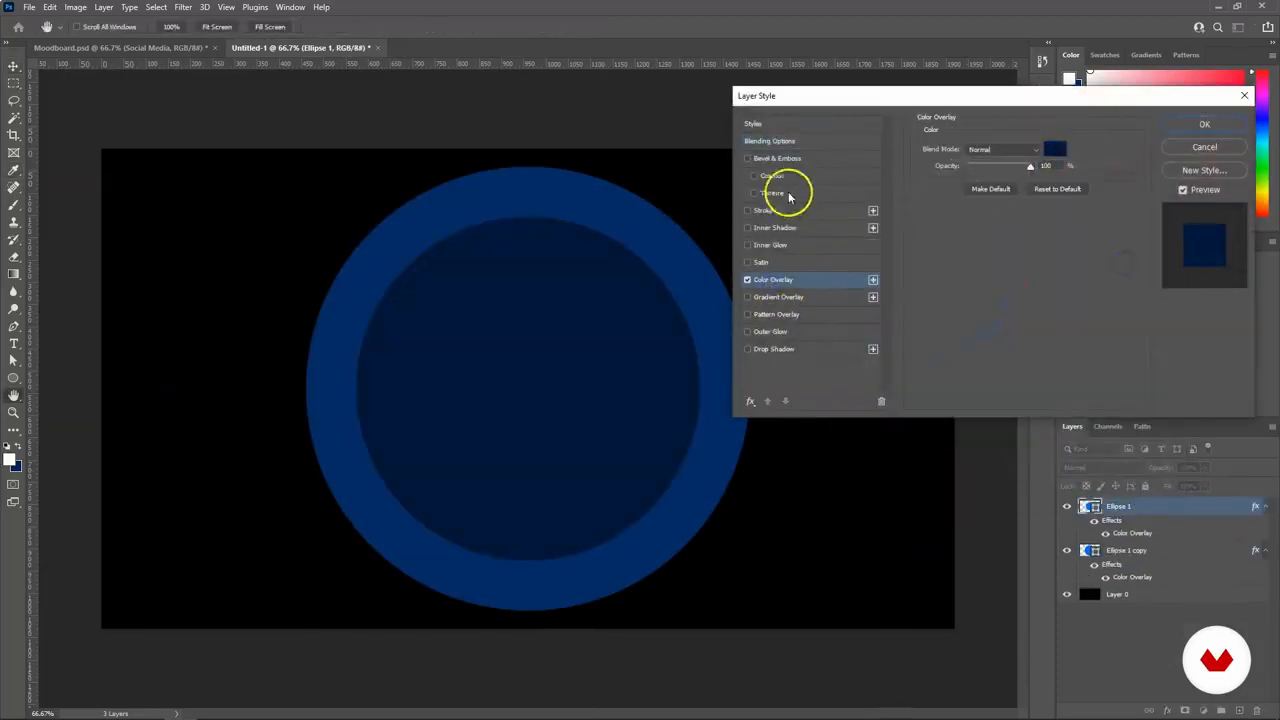
Add a black Inner Shadow to the smaller circle with a distance of 11 px and a size of 6 px.
{"action": "left_click", "coordinate": [748, 228]}
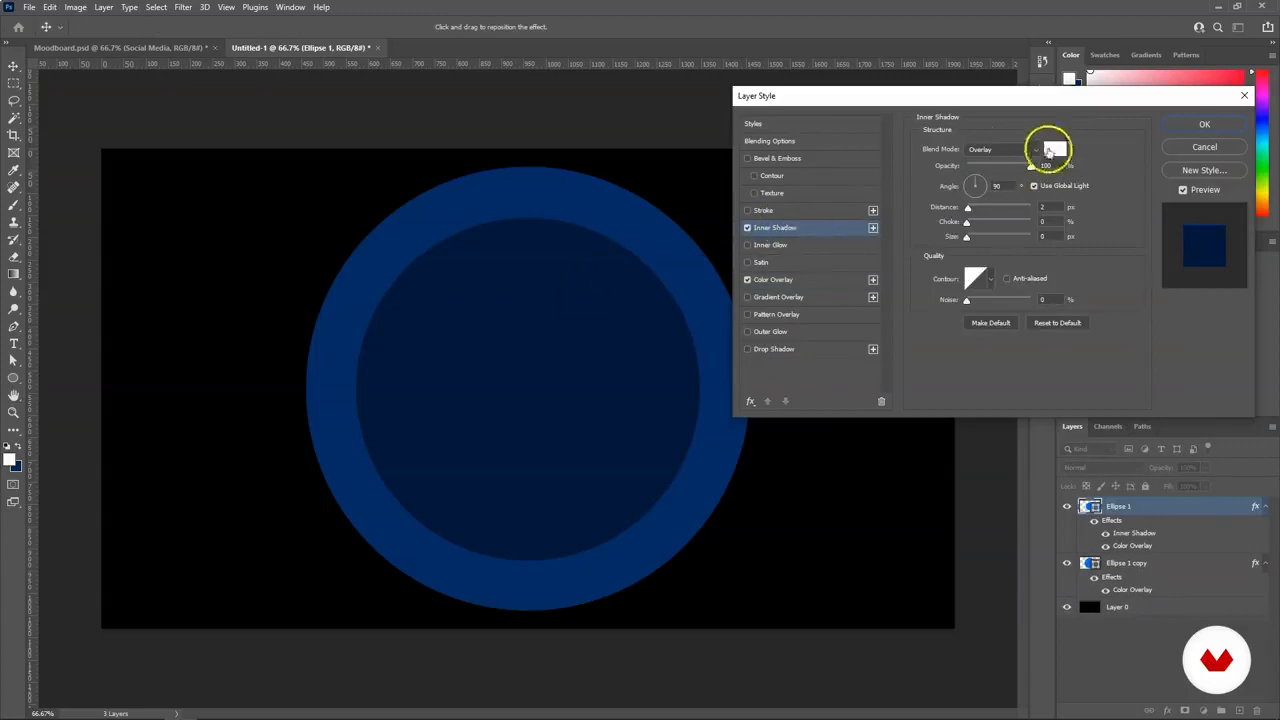
{"action": "left_click", "coordinate": [1052, 150]}
{"action": "left_click", "coordinate": [831, 403]}
{"action": "left_click", "coordinate": [1115, 277]}
{"action": "mouse_move", "coordinate": [981, 215]}
{"action": "left_mouse_down"}
{"action": "mouse_move", "coordinate": [972, 237]}
{"action": "mouse_move", "coordinate": [984, 241]}
{"action": "mouse_move", "coordinate": [970, 238]}
{"action": "left_mouse_up"}
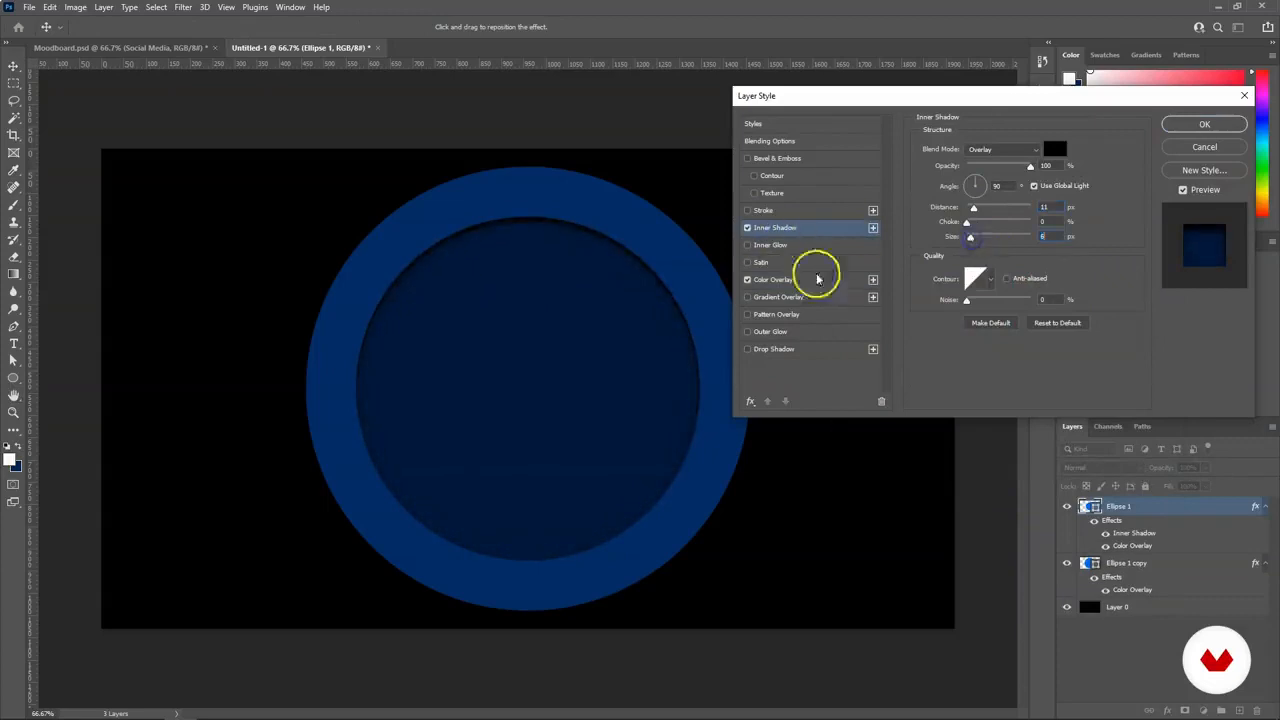
Soften the smaller circle's Inner Shadow with a low opacity and a 29 px size, and darken its navy Color Overlay.
{"action": "left_click_drag", "start_coordinate": [1031, 165], "coordinate": [973, 170]}
{"action": "left_click", "coordinate": [955, 236]}
{"action": "left_click_drag", "start_coordinate": [955, 236], "coordinate": [977, 240]}
{"action": "left_click", "coordinate": [745, 285]}
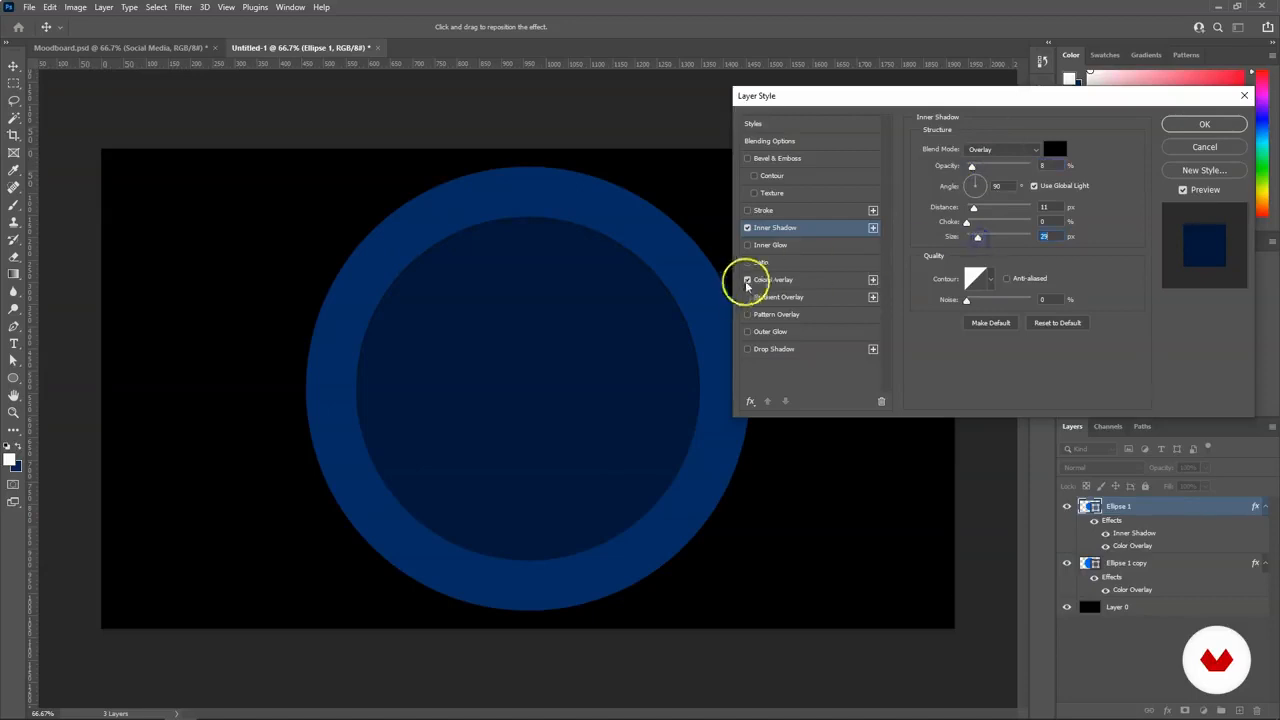
{"action": "left_click", "coordinate": [773, 280]}
{"action": "left_click", "coordinate": [1055, 148]}
{"action": "left_click", "coordinate": [1140, 270]}
{"action": "left_click", "coordinate": [1204, 124]}
Compare with the moodboard and give the larger circle behind a brighter blue Color Overlay (#004499).
{"action": "key", "text": "v"}
{"action": "left_click", "coordinate": [686, 251]}
{"action": "left_click", "coordinate": [250, 77]}
{"action": "left_click", "coordinate": [120, 47]}
{"action": "left_click", "coordinate": [305, 47]}
{"action": "left_click", "coordinate": [1024, 97]}
{"action": "left_click", "coordinate": [1150, 565]}
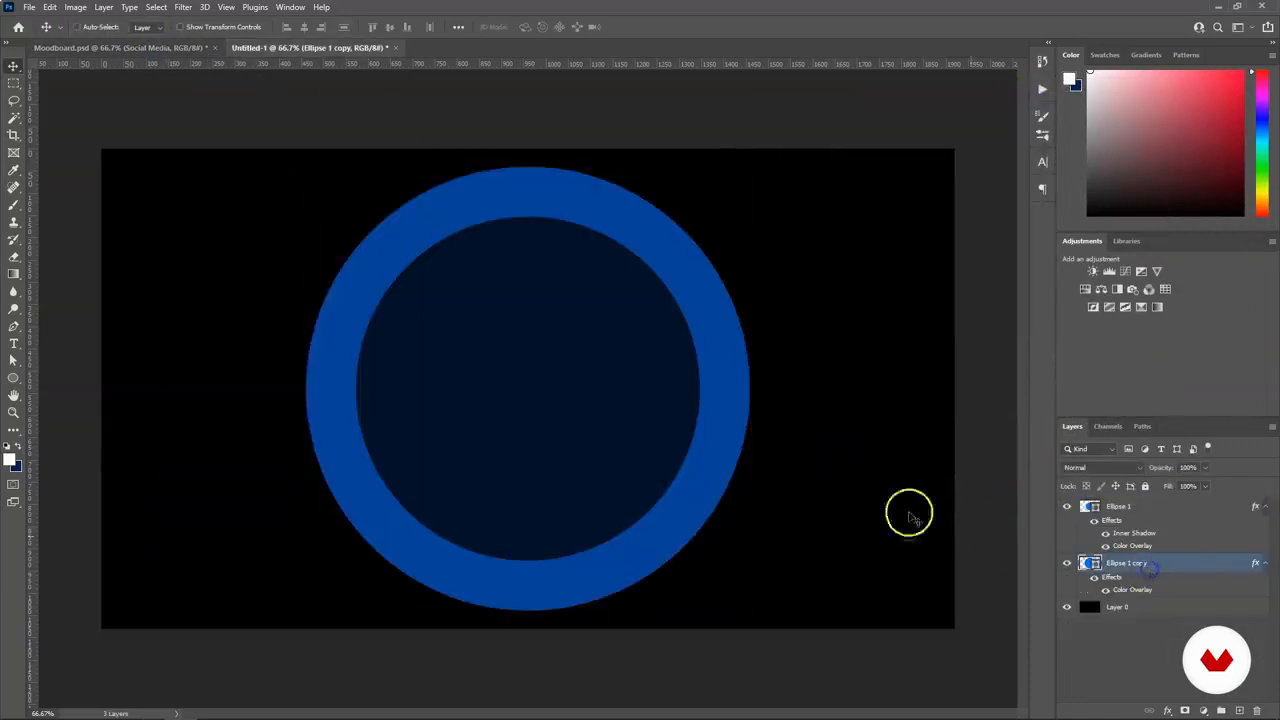
Duplicate the larger blue circle and enlarge the copy around its centre so it extends past the canvas's upper and lower edges.
{"action": "left_click", "coordinate": [1264, 507]}
{"action": "key", "text": "ctrl+j"}
{"action": "key", "text": "ctrl+r"}
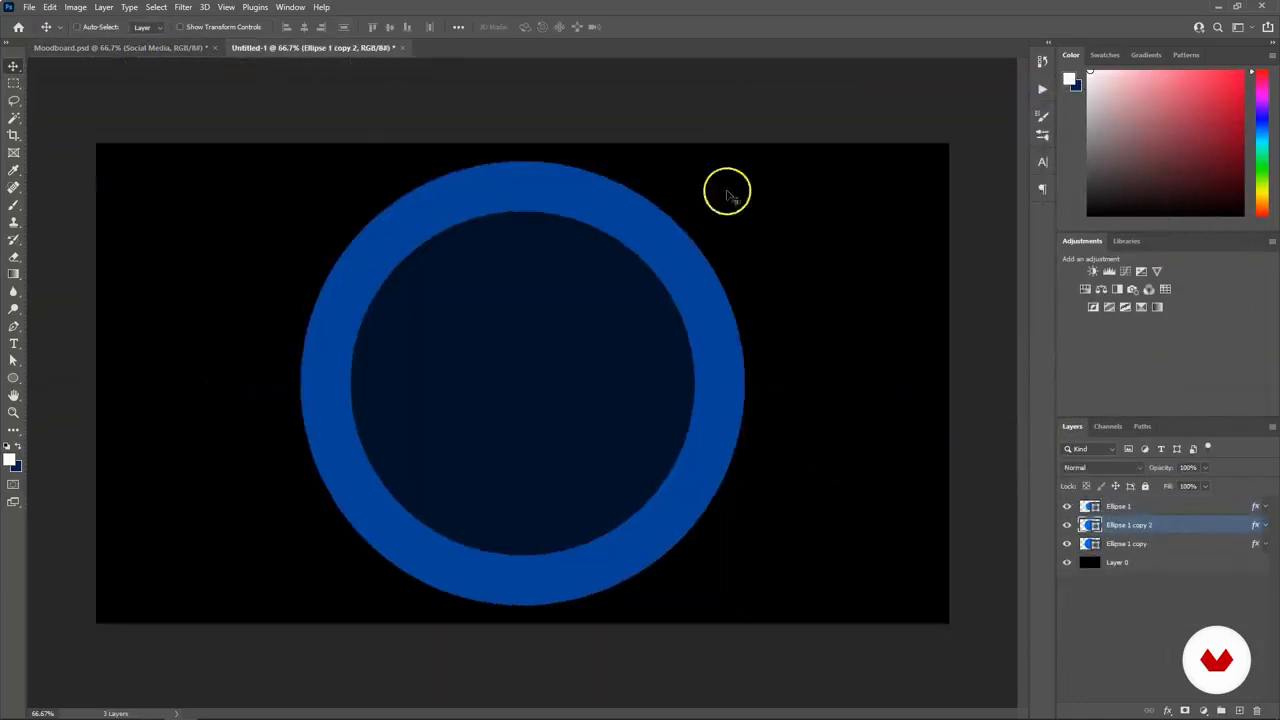
{"action": "key", "text": "ctrl+r"}
{"action": "key", "text": "ctrl+t"}
{"action": "left_click_drag", "start_coordinate": [748, 164], "coordinate": [797, 149]}
{"action": "key", "text": "Return"}
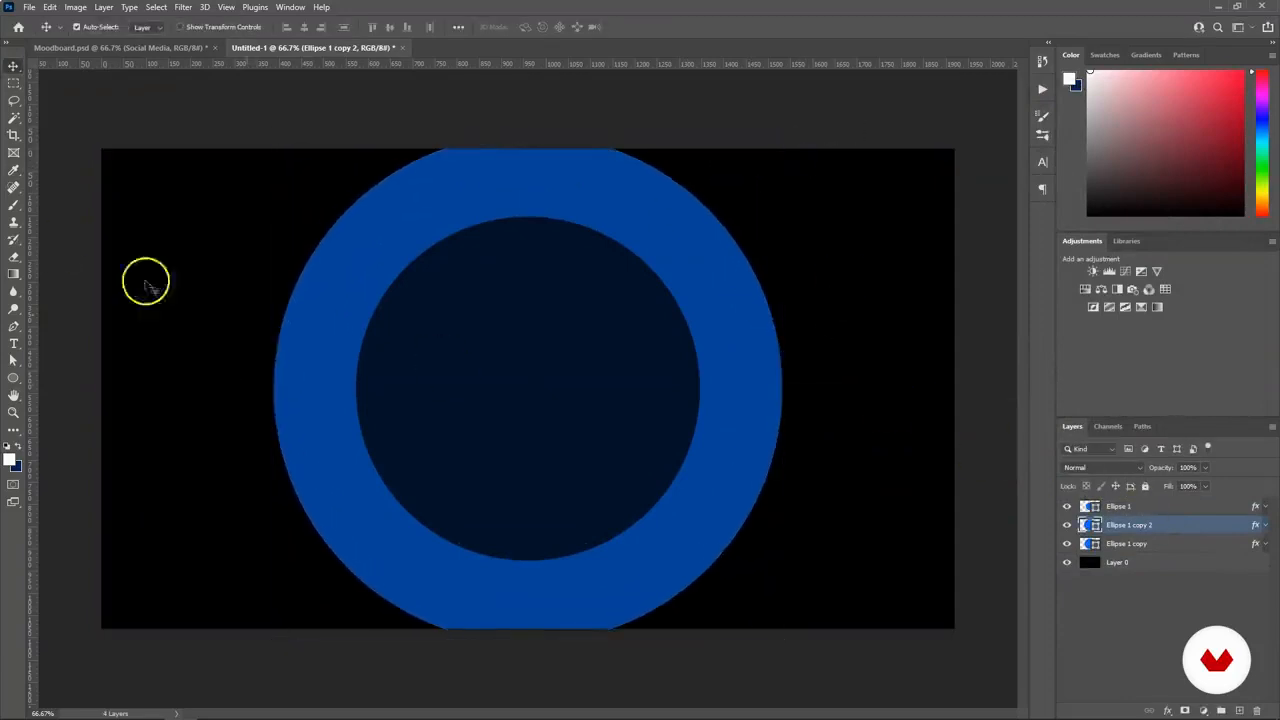
Place vertical and horizontal guides through the canvas centre and scale the original larger blue circle to 99.70%.
{"action": "left_click", "coordinate": [1127, 562]}
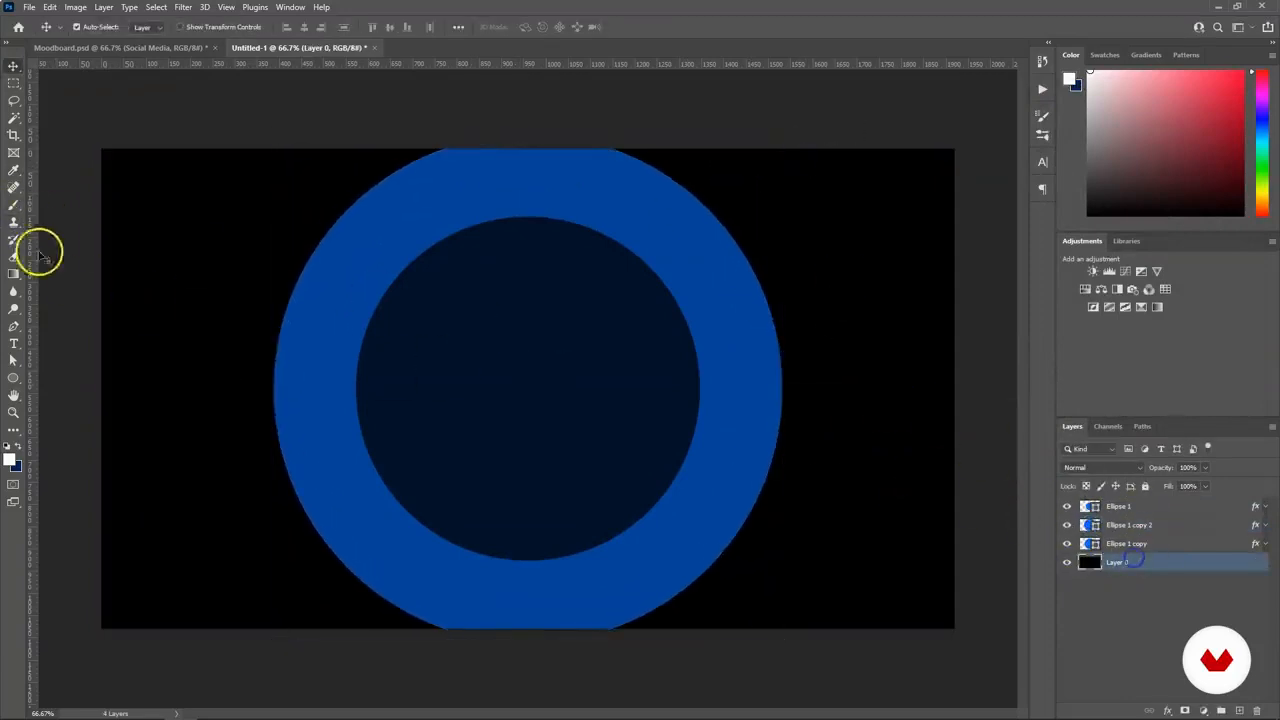
{"action": "left_click_drag", "start_coordinate": [30, 233], "coordinate": [528, 230]}
{"action": "left_click_drag", "start_coordinate": [537, 83], "coordinate": [543, 388]}
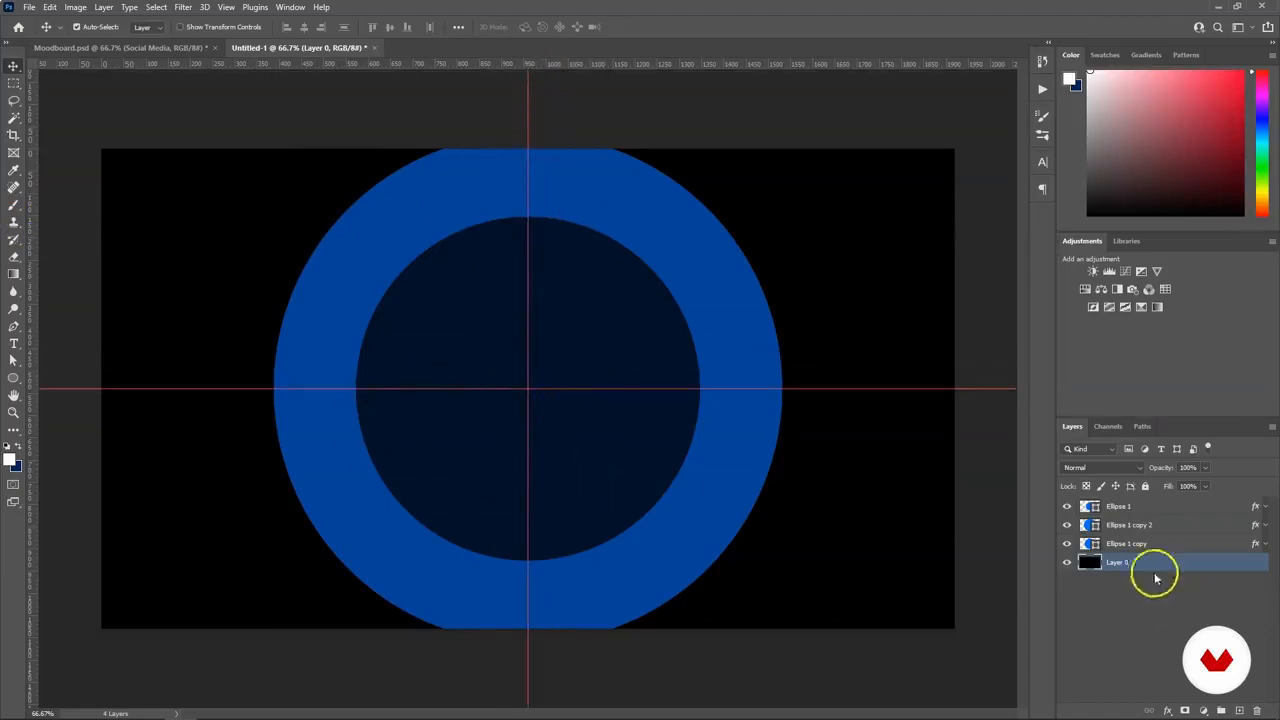
{"action": "left_click", "coordinate": [734, 371]}
{"action": "key", "text": "ctrl+t"}
{"action": "left_click_drag", "start_coordinate": [749, 167], "coordinate": [750, 168]}
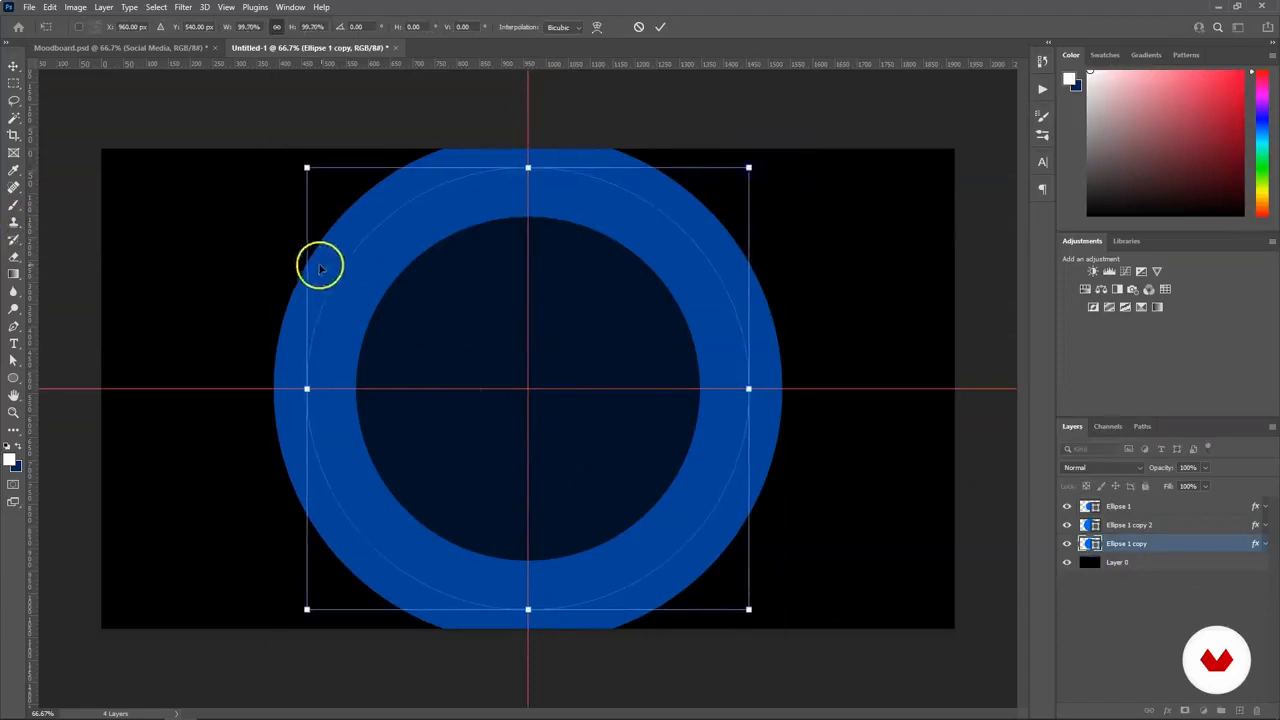
Give the largest circle (Ellipse 1 copy 2) a slightly darker blue Color Overlay and move it beneath Ellipse 1 copy.
{"action": "left_click", "coordinate": [1180, 527]}
{"action": "double_click", "coordinate": [1180, 525]}
{"action": "left_click", "coordinate": [773, 279]}
{"action": "left_click", "coordinate": [1055, 149]}
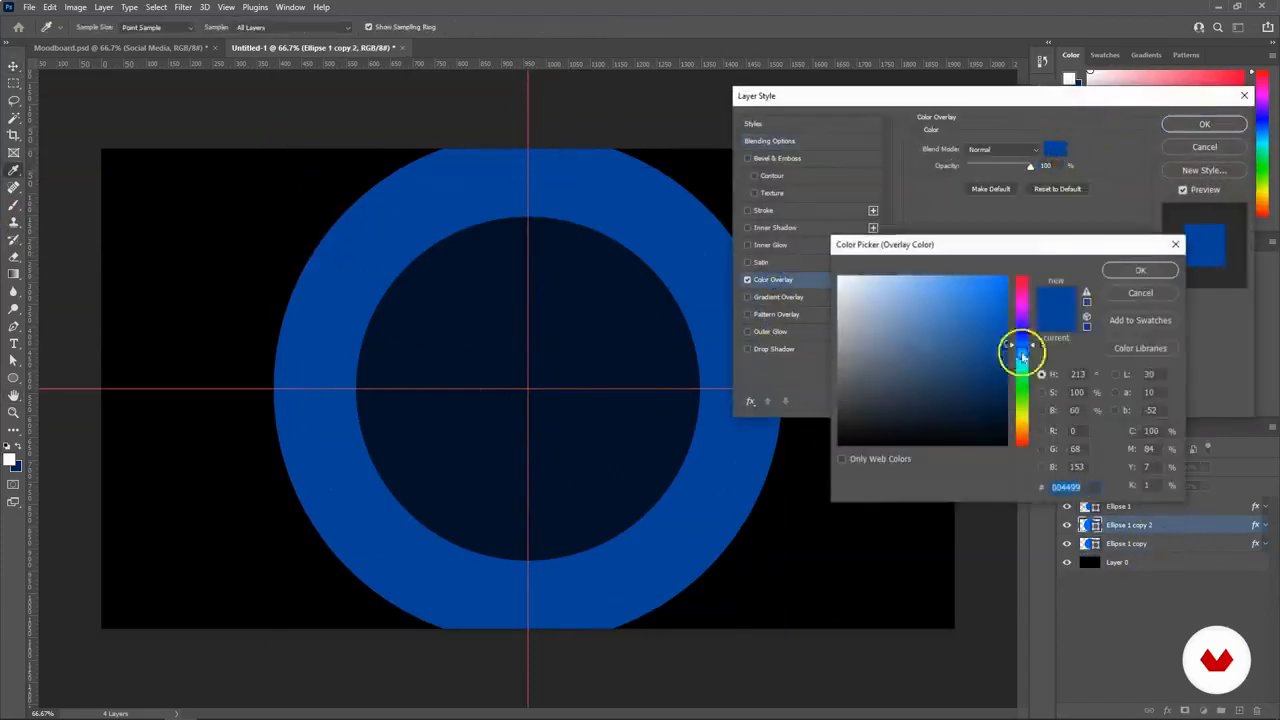
{"action": "left_click", "coordinate": [986, 320]}
{"action": "left_click", "coordinate": [1140, 266]}
{"action": "key", "text": "ctrl+["}
Scale the two blue circles behind the centre circle together to 84.83% around the canvas centre.
{"action": "left_click", "coordinate": [634, 351]}
{"action": "left_click", "coordinate": [413, 271]}
{"action": "key", "text": "ctrl+t"}
{"action": "left_click", "coordinate": [189, 48]}
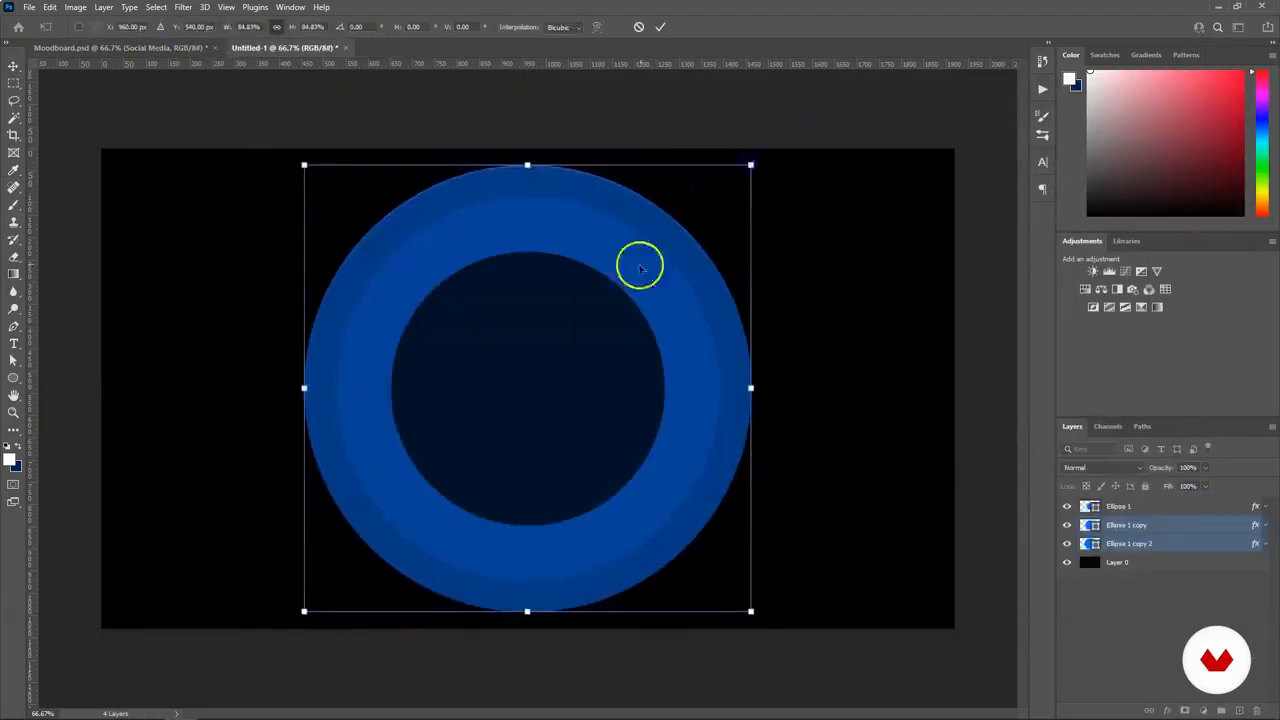
{"action": "key", "text": "Return"}
Duplicate the outermost blue circle, enlarge the copy beyond the canvas height and place it beneath the other circles.
{"action": "key", "text": "ctrl+j"}
{"action": "key", "text": "ctrl+t"}
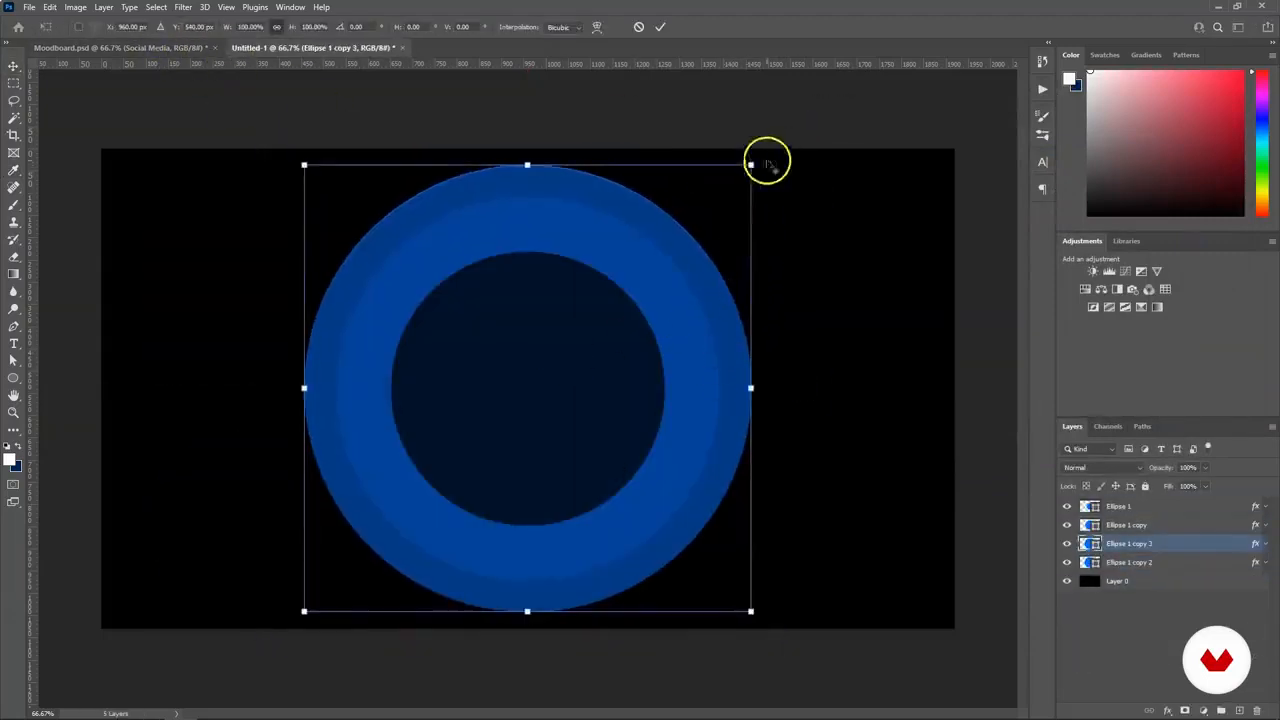
{"action": "left_click_drag", "start_coordinate": [766, 160], "coordinate": [931, 323]}
{"action": "key", "text": "Return"}
{"action": "left_click_drag", "start_coordinate": [1134, 543], "coordinate": [1141, 571]}
Set the new outermost circle's Color Overlay to a near-black navy, #011023.
{"action": "double_click", "coordinate": [1200, 562]}
{"action": "left_click", "coordinate": [747, 280]}
{"action": "left_click", "coordinate": [1055, 149]}
{"action": "left_click", "coordinate": [1030, 384]}
{"action": "left_click_drag", "start_coordinate": [1033, 386], "coordinate": [1032, 345]}
{"action": "left_click", "coordinate": [975, 379]}
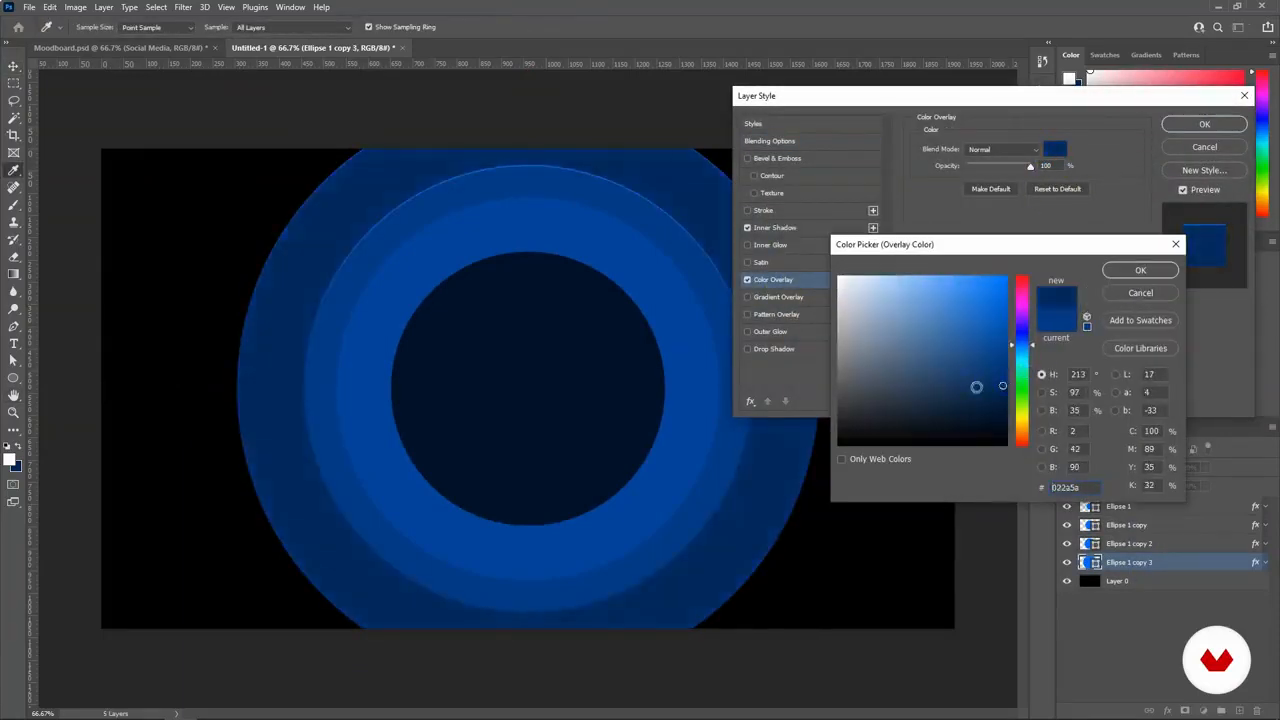
{"action": "left_click_drag", "start_coordinate": [1007, 391], "coordinate": [1004, 422]}
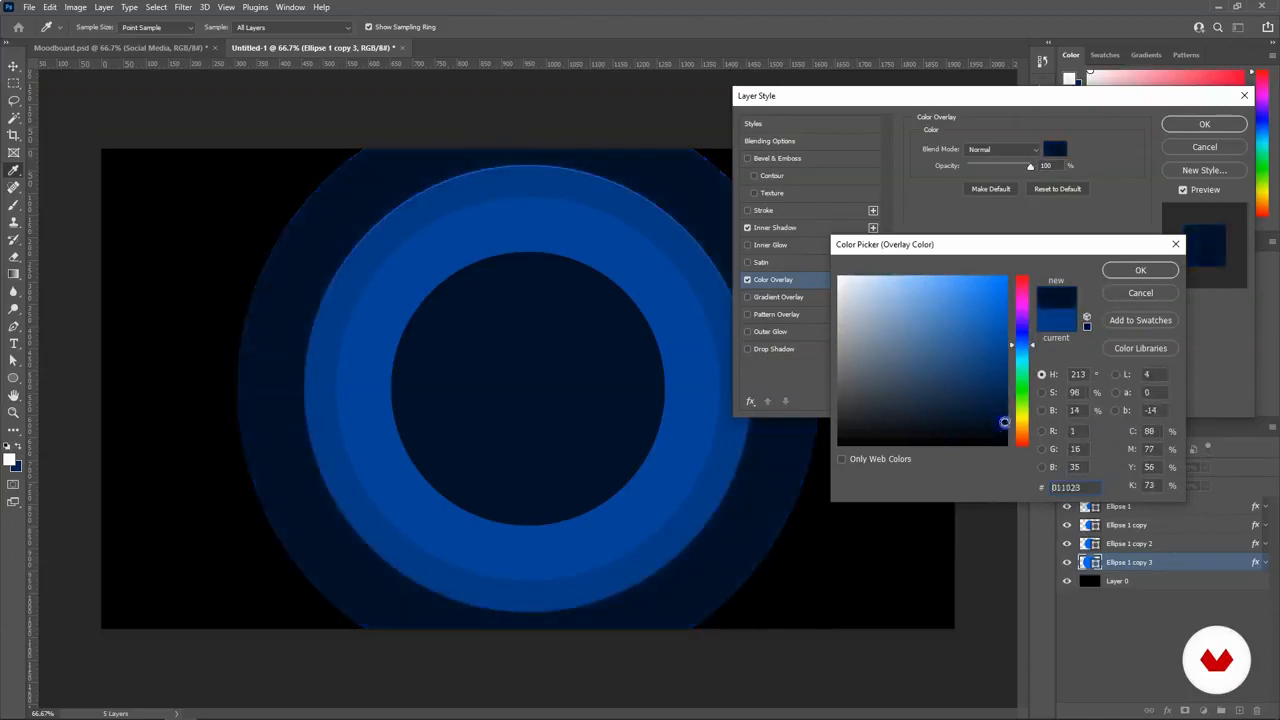
{"action": "left_click", "coordinate": [1137, 273]}
{"action": "key", "text": "Return"}
Duplicate the dark centre circle beneath the original and enlarge the copy around its centre.
{"action": "key", "text": "v"}
{"action": "left_click", "coordinate": [409, 294]}
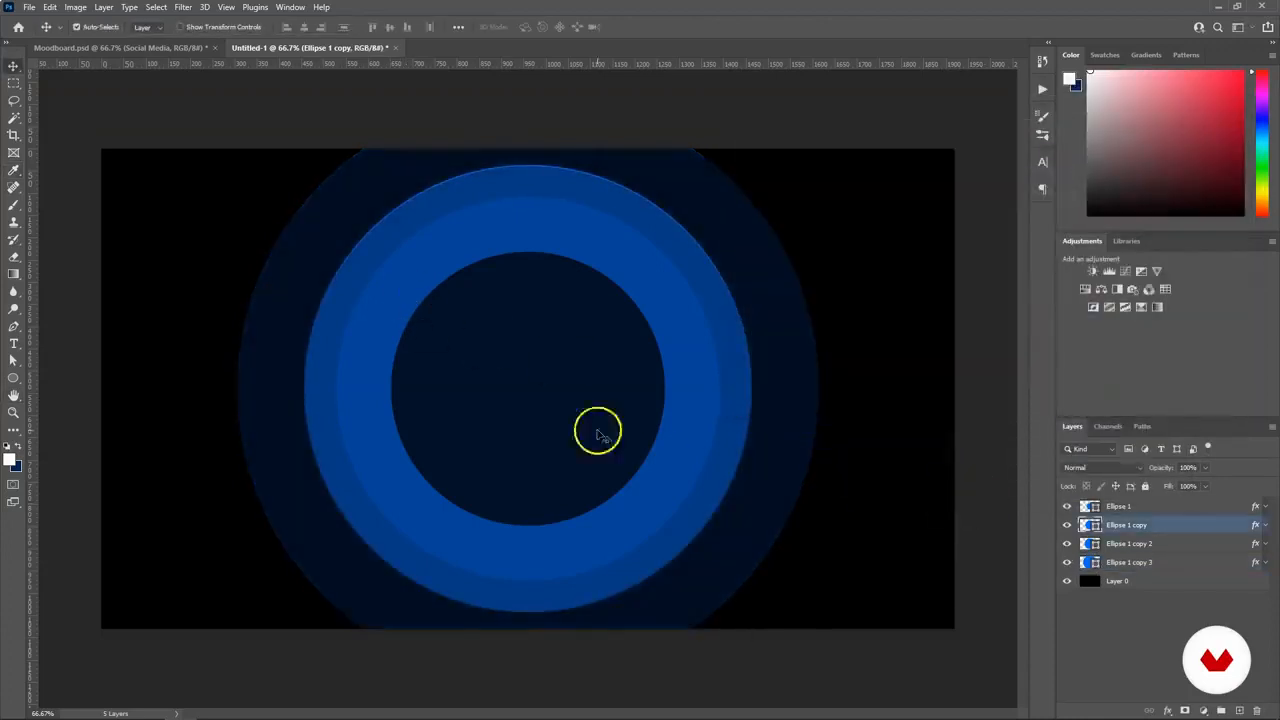
{"action": "left_click", "coordinate": [594, 429]}
{"action": "left_click", "coordinate": [1066, 507]}
{"action": "left_click", "coordinate": [1066, 507]}
{"action": "left_click_drag", "start_coordinate": [1114, 510], "coordinate": [1120, 552]}
{"action": "key", "text": "ctrl+t"}
{"action": "left_click_drag", "start_coordinate": [660, 262], "coordinate": [703, 243]}
{"action": "key", "text": "Return"}
Move the enlarged dark copy above Ellipse 1 copy and scale it to leave a thin bright blue ring.
{"action": "left_click_drag", "start_coordinate": [1152, 542], "coordinate": [1119, 521]}
{"action": "key", "text": "ctrl+t"}
{"action": "left_click_drag", "start_coordinate": [689, 233], "coordinate": [702, 232]}
{"action": "key", "text": "Return"}
Switch to File Explorer, open the Resources folder's Textures subfolder and place the blue and orange marbled image in the document.
{"action": "left_click", "coordinate": [323, 712]}
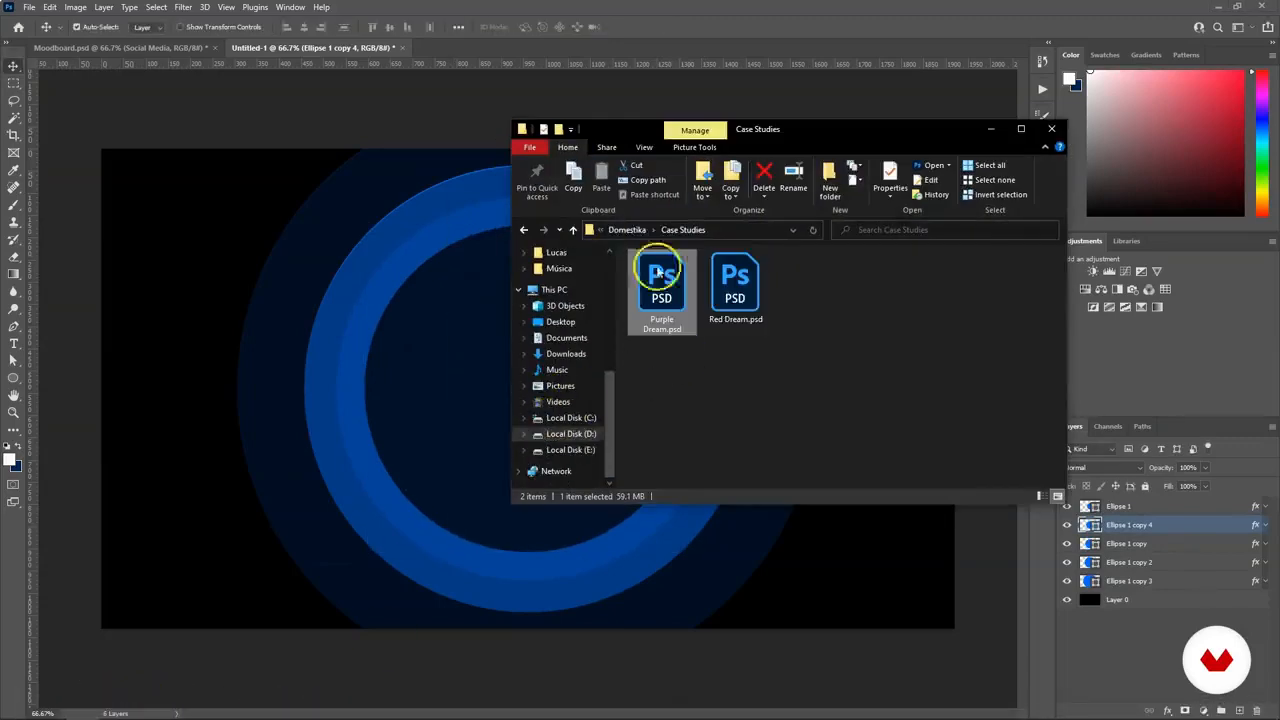
{"action": "left_click", "coordinate": [608, 229]}
{"action": "double_click", "coordinate": [664, 299]}
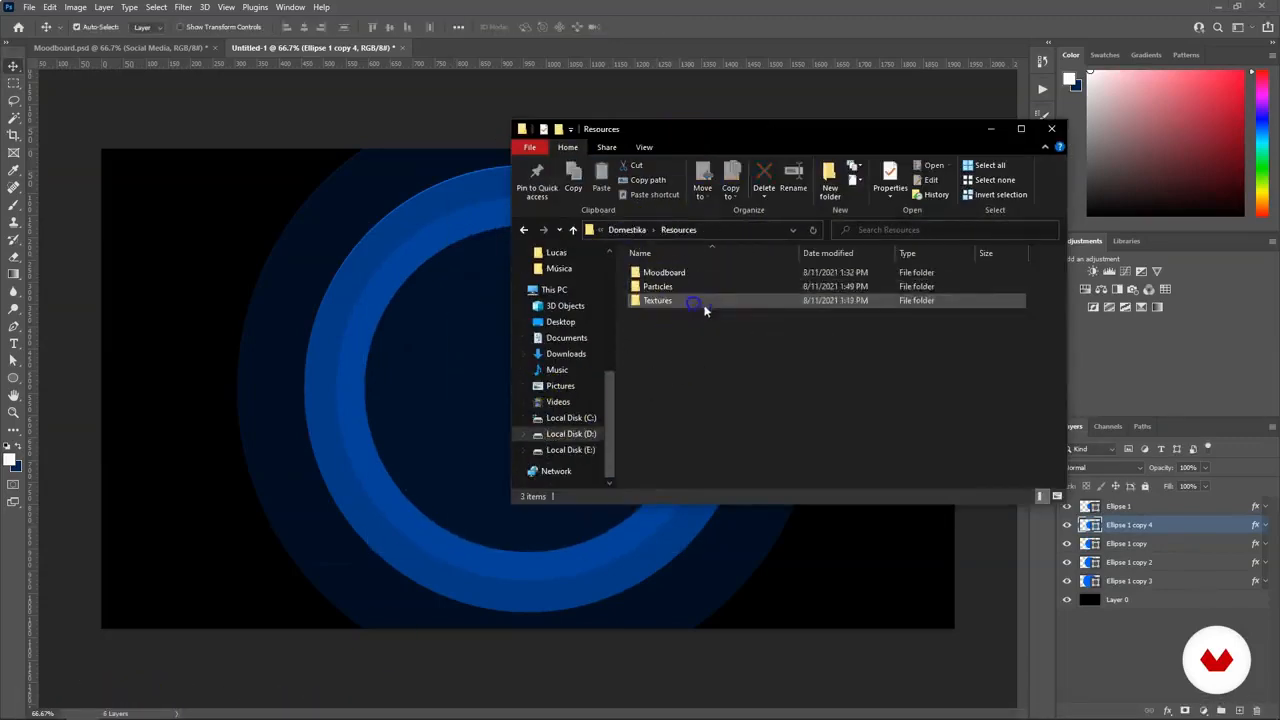
{"action": "left_click_drag", "start_coordinate": [714, 129], "coordinate": [906, 116]}
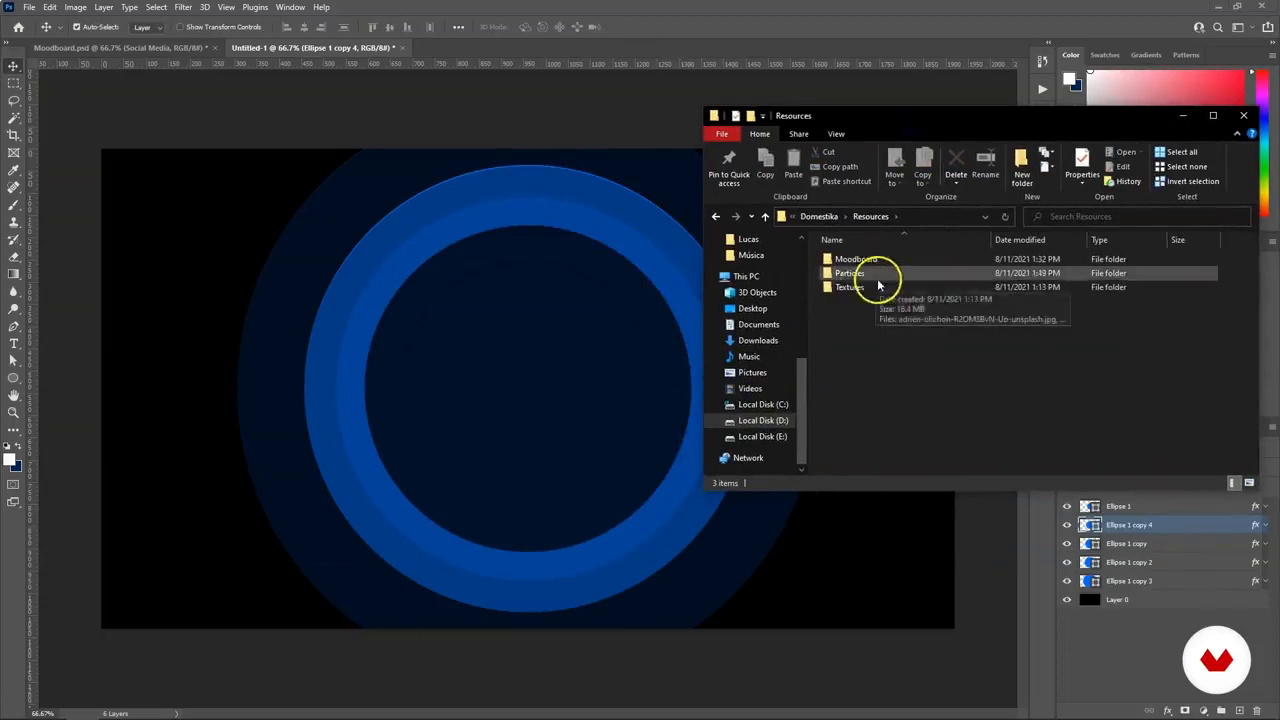
{"action": "double_click", "coordinate": [865, 290]}
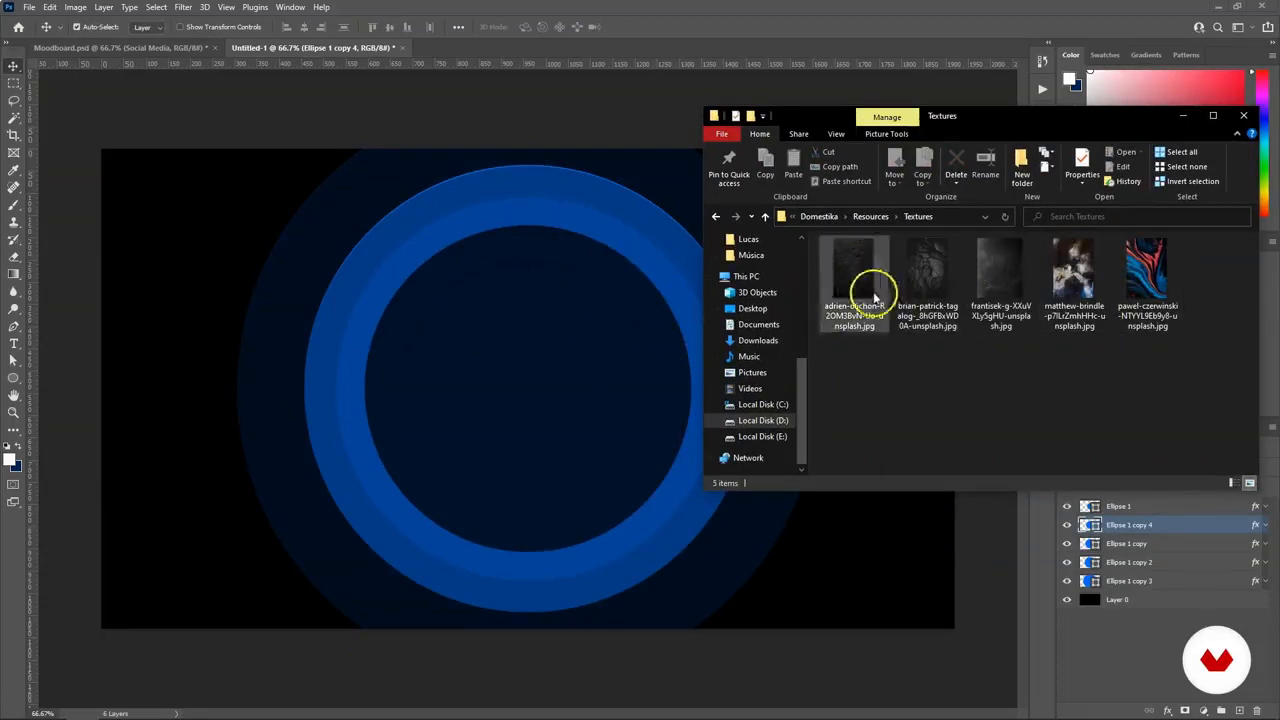
{"action": "left_click_drag", "start_coordinate": [1147, 285], "coordinate": [623, 437]}
{"action": "key", "text": "Return"}
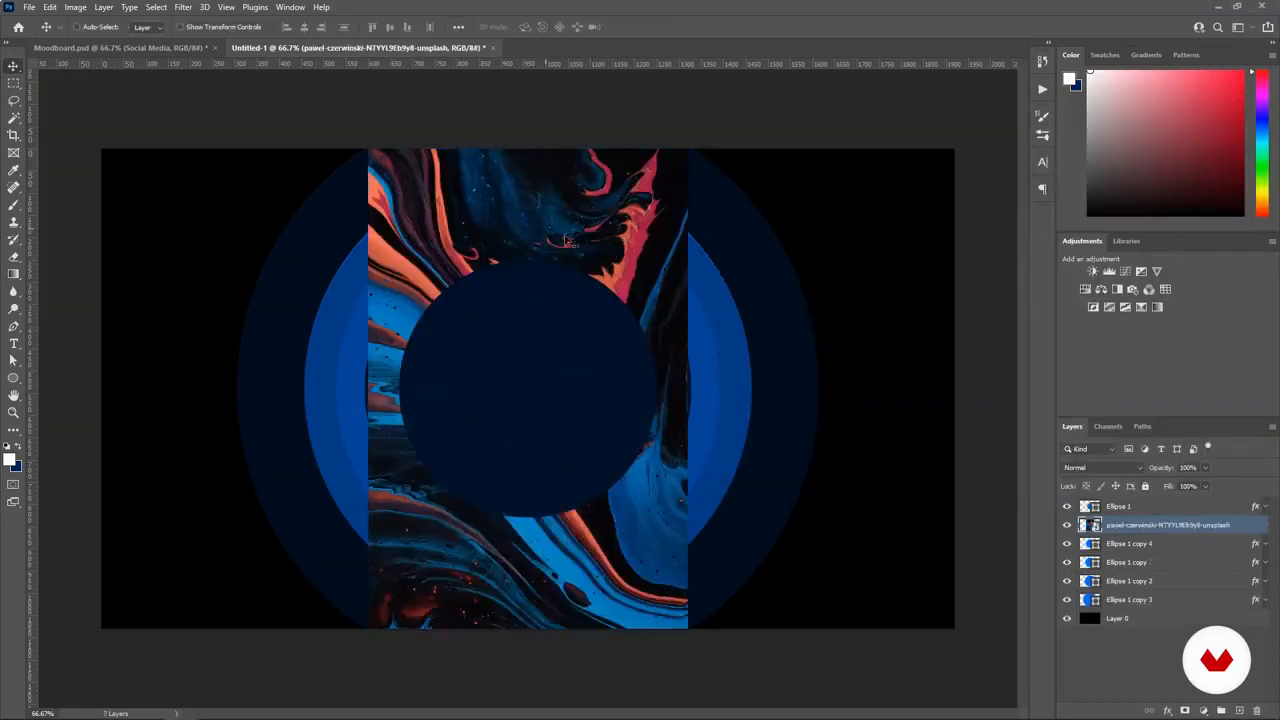
Colorize the marbled texture blue with Hue/Saturation, raising the saturation and lowering the lightness.
{"action": "key", "text": "ctrl+u"}
{"action": "left_click", "coordinate": [1036, 311]}
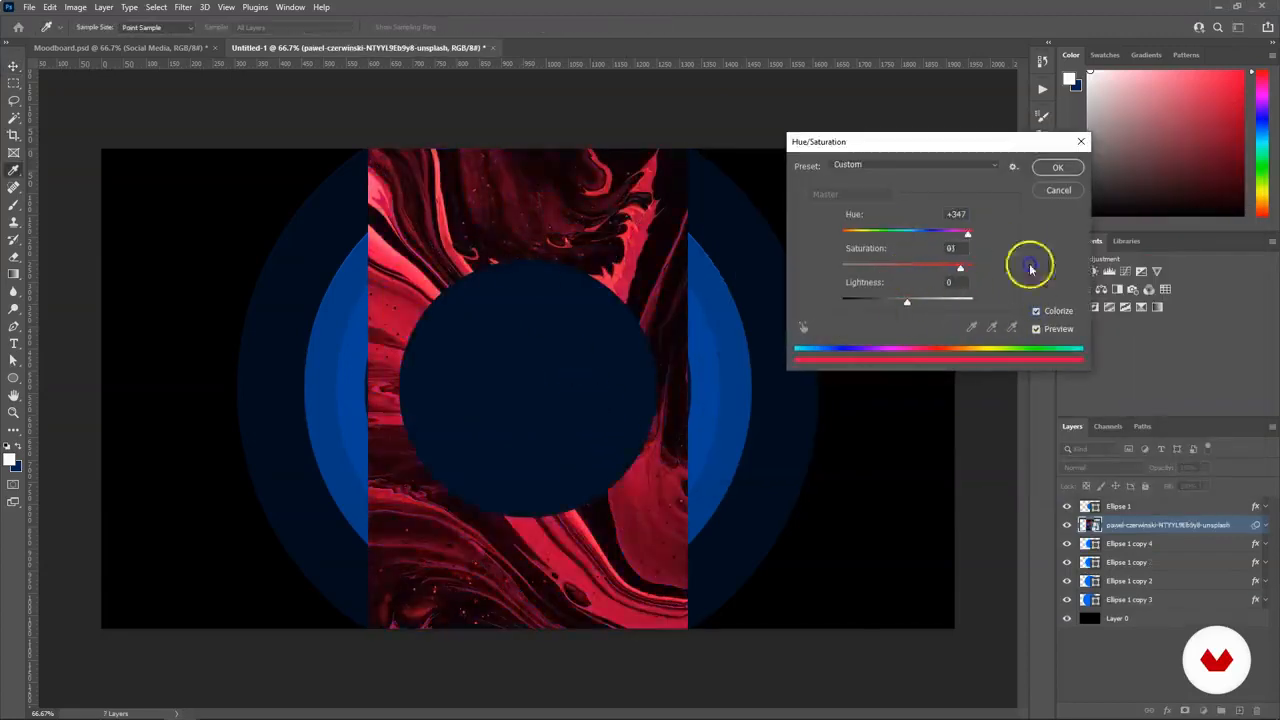
{"action": "left_click_drag", "start_coordinate": [961, 268], "coordinate": [980, 268]}
{"action": "left_click_drag", "start_coordinate": [907, 302], "coordinate": [888, 300]}
{"action": "left_click_drag", "start_coordinate": [968, 234], "coordinate": [918, 233]}
{"action": "left_click_drag", "start_coordinate": [889, 302], "coordinate": [886, 299]}
{"action": "left_click", "coordinate": [1058, 168]}
Try clipping the texture to the bright blue circle, Ellipse 1 copy, with that circle's Color Overlay hidden.
{"action": "left_click_drag", "start_coordinate": [1128, 527], "coordinate": [1139, 578]}
{"action": "right_click", "coordinate": [1165, 545]}
{"action": "left_click", "coordinate": [1036, 442]}
{"action": "key", "text": "ctrl+t"}
{"action": "key", "text": "Return"}
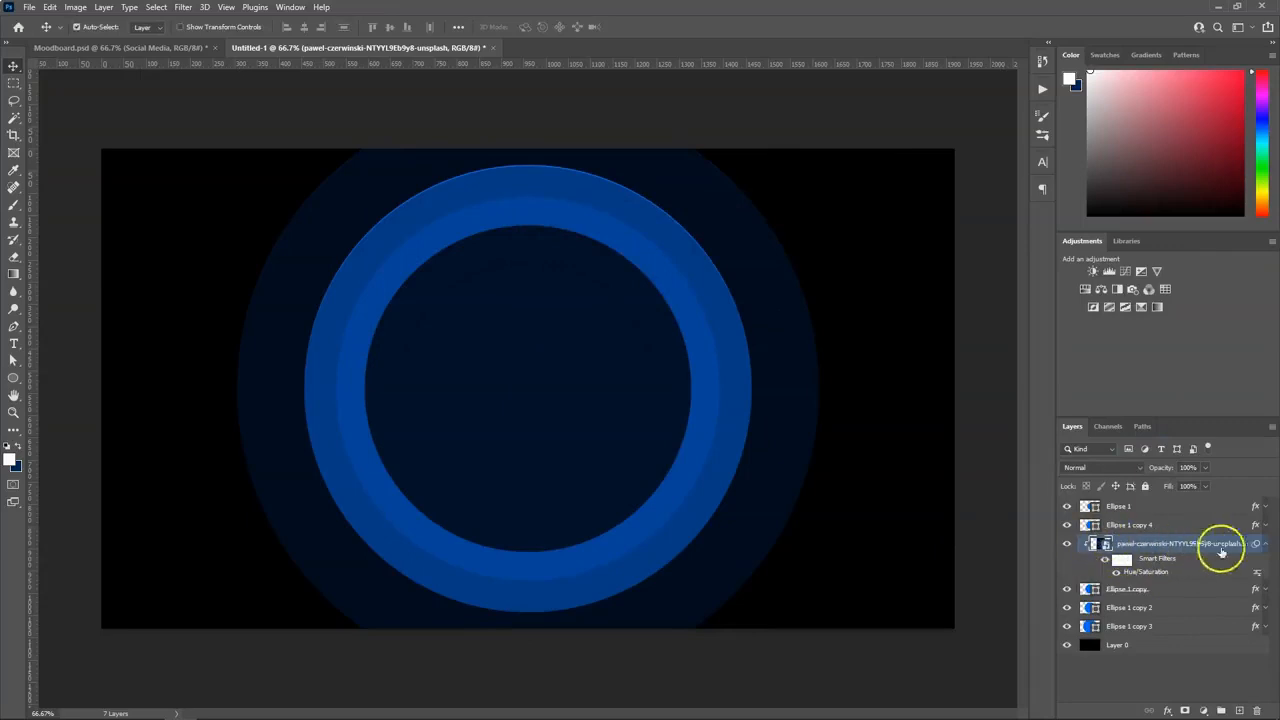
{"action": "left_click", "coordinate": [1265, 589]}
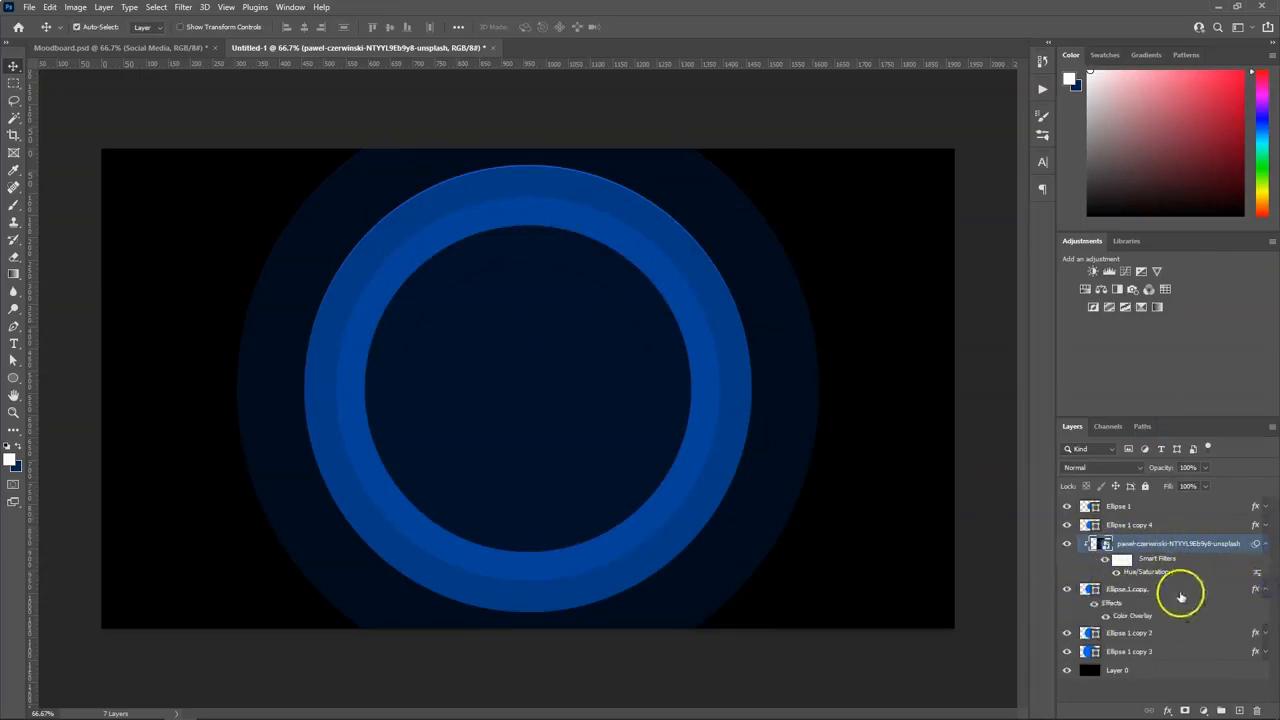
{"action": "left_click", "coordinate": [1107, 616]}
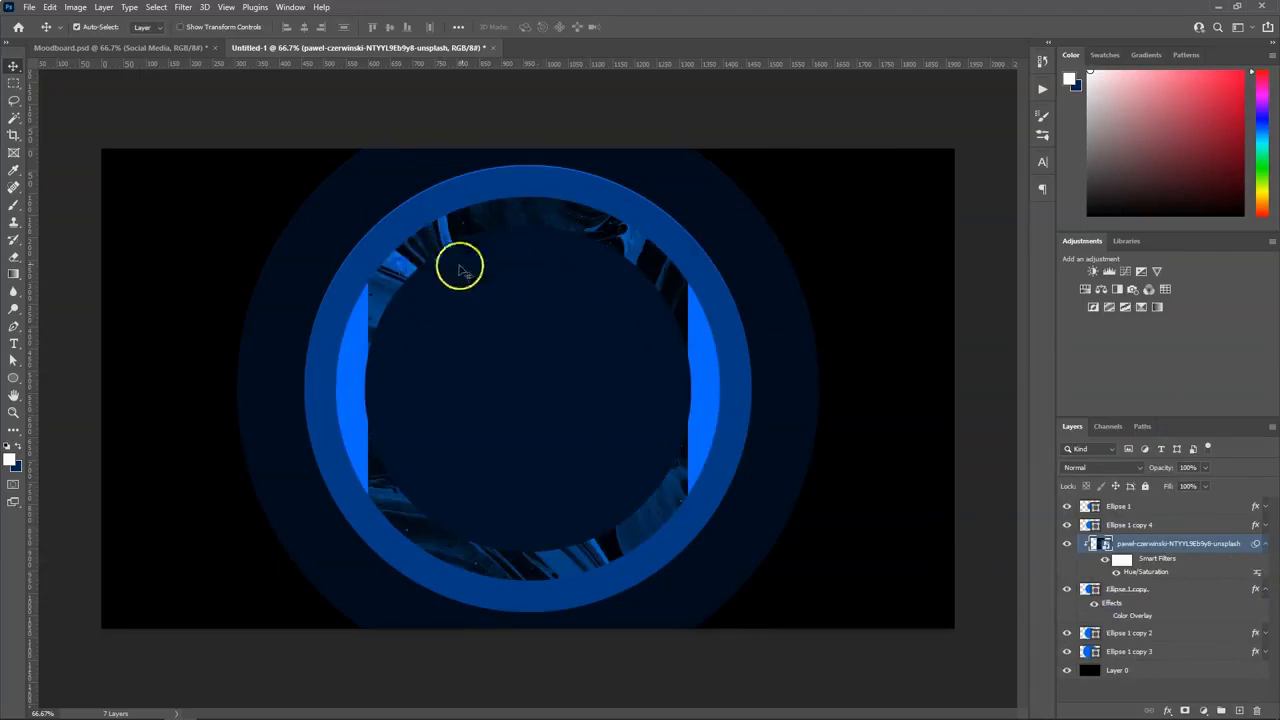
Stretch the marbled texture horizontally around its centre to cover the whole bright blue ring.
{"action": "key", "text": "ctrl+t"}
{"action": "left_click", "coordinate": [652, 278]}
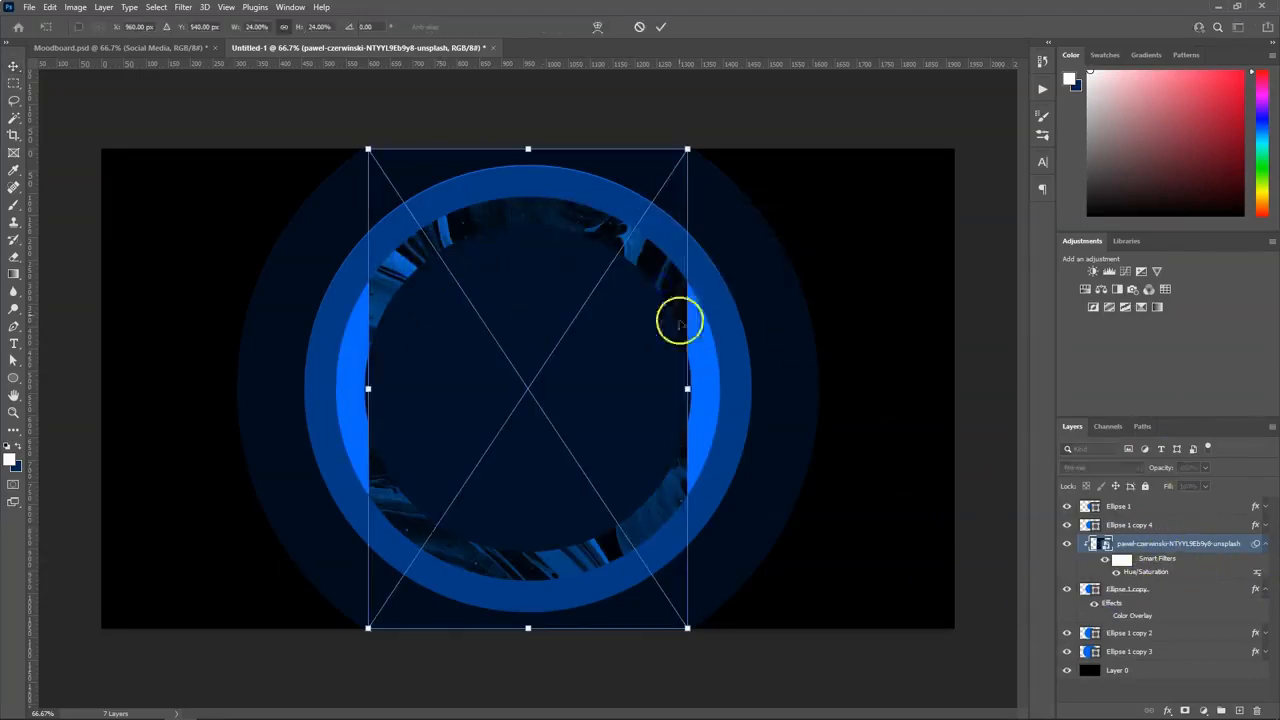
{"action": "left_click_drag", "start_coordinate": [688, 389], "coordinate": [737, 386]}
{"action": "key", "text": "Return"}
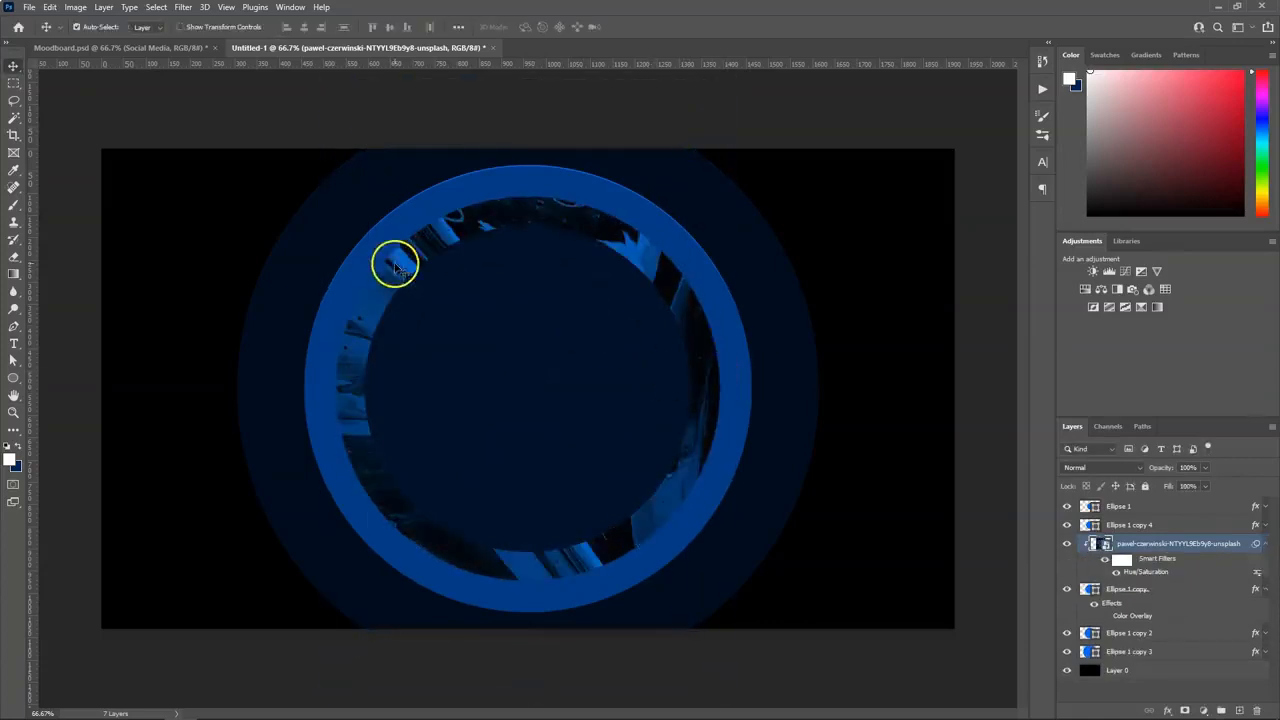
Try moving the texture beneath the bright blue circle and clipping it to Ellipse 1 copy 2, and undo it.
{"action": "left_click_drag", "start_coordinate": [1180, 544], "coordinate": [1175, 620]}
{"action": "right_click", "coordinate": [1150, 590]}
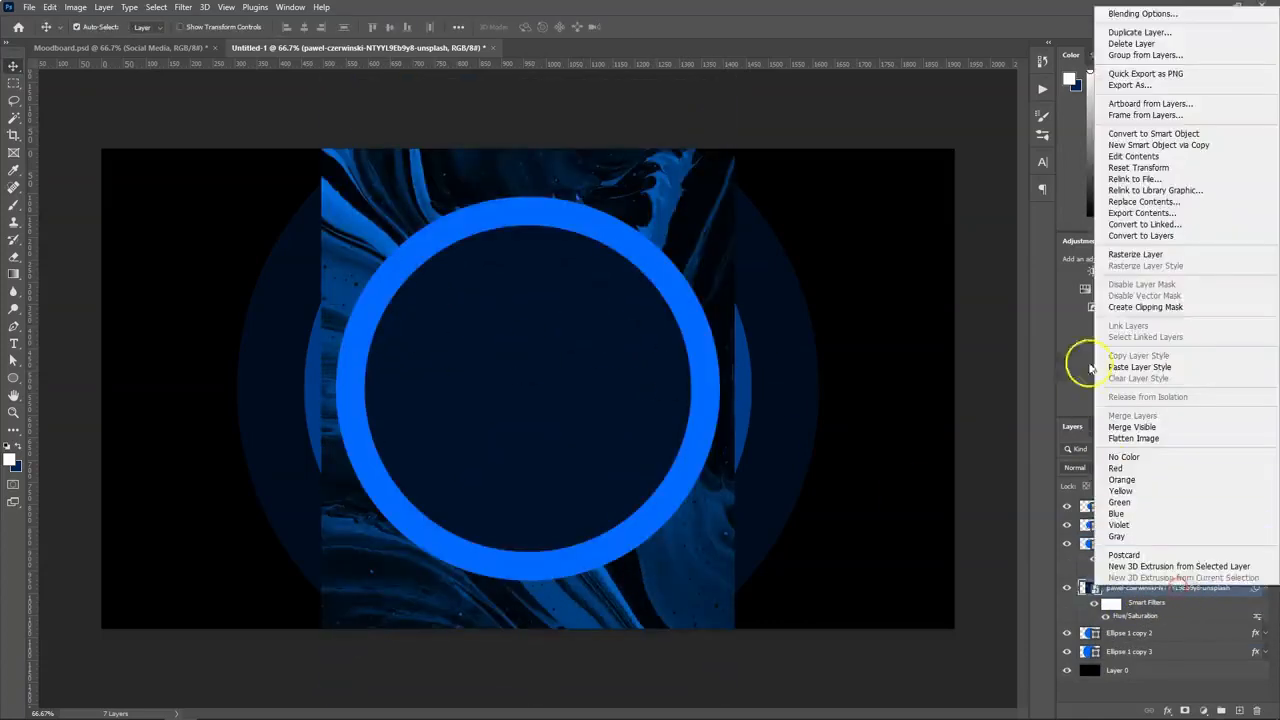
{"action": "left_click", "coordinate": [1145, 307]}
{"action": "key", "text": "ctrl+z"}
Clip the texture to Ellipse 1 copy 4, hide that circle's Color Overlay and show Ellipse 1 copy's Color Overlay again.
{"action": "right_click", "coordinate": [1150, 524]}
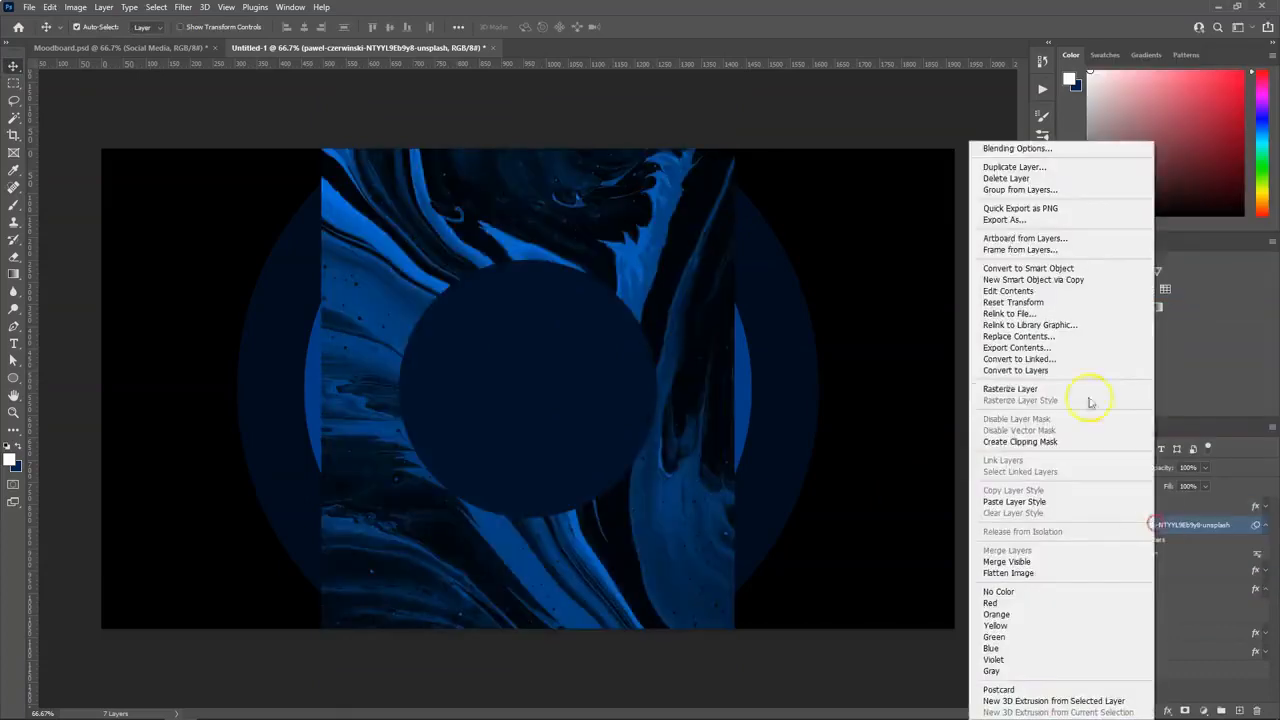
{"action": "left_click", "coordinate": [1030, 441]}
{"action": "left_click", "coordinate": [1263, 571]}
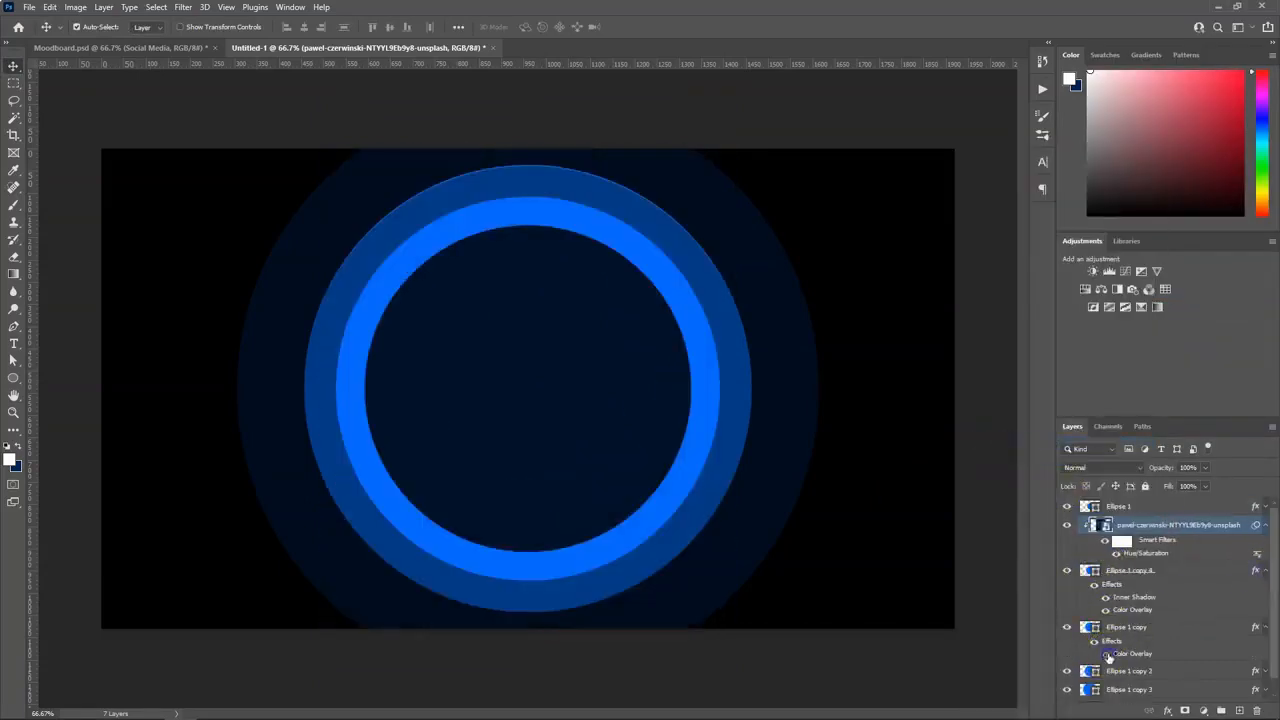
{"action": "left_click", "coordinate": [1100, 550]}
{"action": "left_click", "coordinate": [1105, 610]}
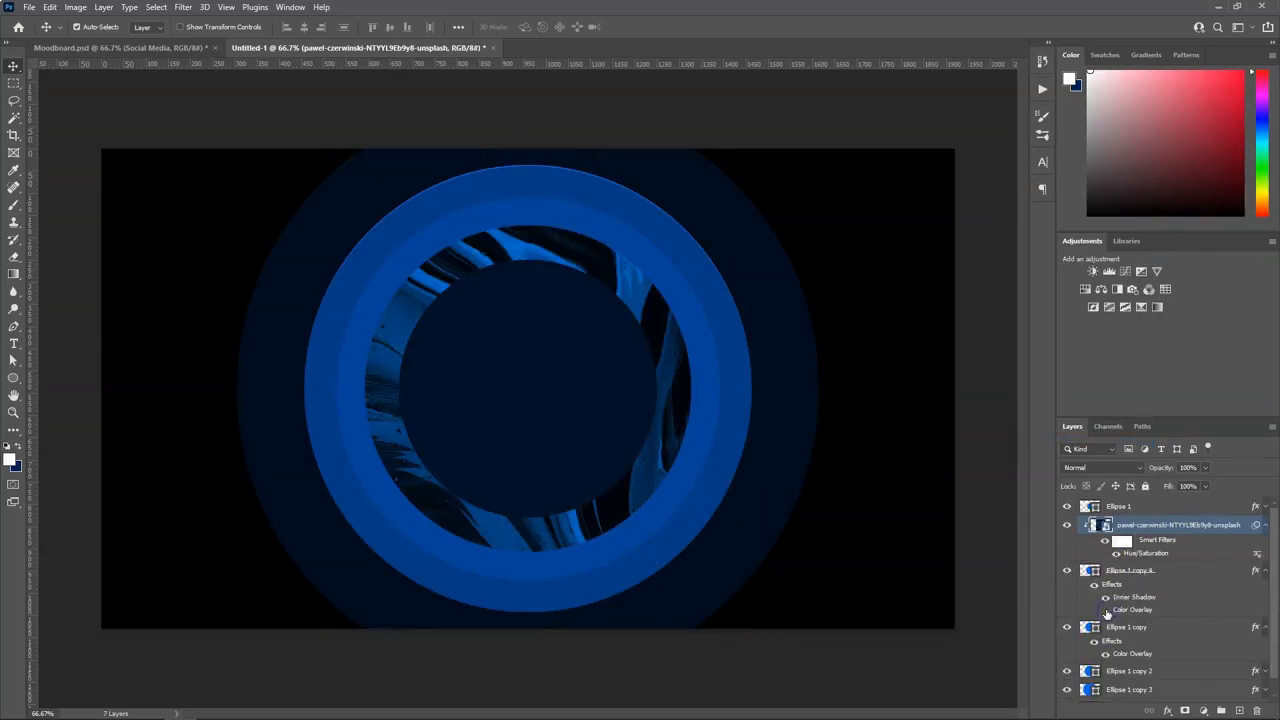
Adjust the clipped texture's size and slightly enlarge the textured circle, Ellipse 1 copy 4, around its centre.
{"action": "left_click", "coordinate": [1259, 525]}
{"action": "key", "text": "ctrl+t"}
{"action": "left_click", "coordinate": [654, 257]}
{"action": "mouse_move", "coordinate": [736, 80]}
{"action": "left_mouse_down"}
{"action": "mouse_move", "coordinate": [723, 91]}
{"action": "mouse_move", "coordinate": [734, 79]}
{"action": "left_mouse_up"}
{"action": "key", "text": "Return"}
{"action": "left_click", "coordinate": [1170, 543]}
{"action": "key", "text": "ctrl+t"}
{"action": "mouse_move", "coordinate": [691, 223]}
{"action": "left_mouse_down"}
{"action": "mouse_move", "coordinate": [661, 257]}
{"action": "mouse_move", "coordinate": [695, 221]}
{"action": "left_mouse_up"}
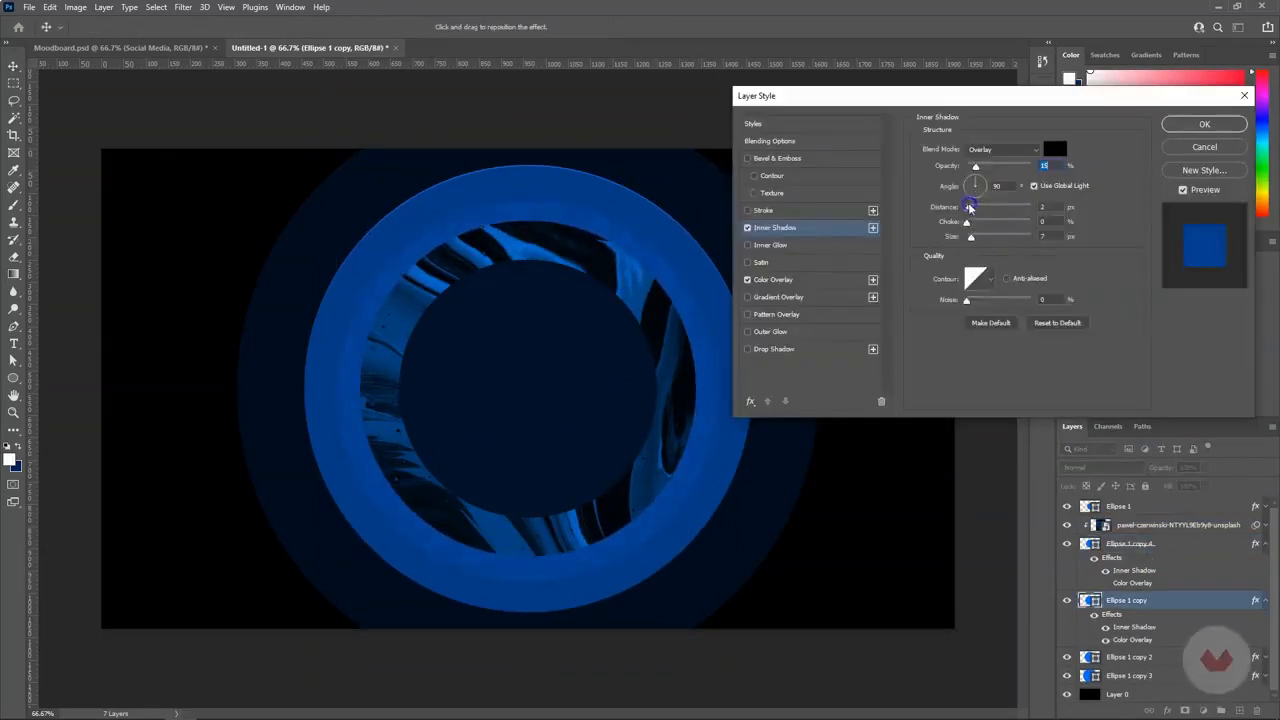
Try a thin Stroke instead of the Inner Shadow on the blue circle, Ellipse 1 copy.
{"action": "left_click_drag", "start_coordinate": [970, 208], "coordinate": [975, 208]}
{"action": "left_click", "coordinate": [747, 228]}
{"action": "left_click", "coordinate": [748, 211]}
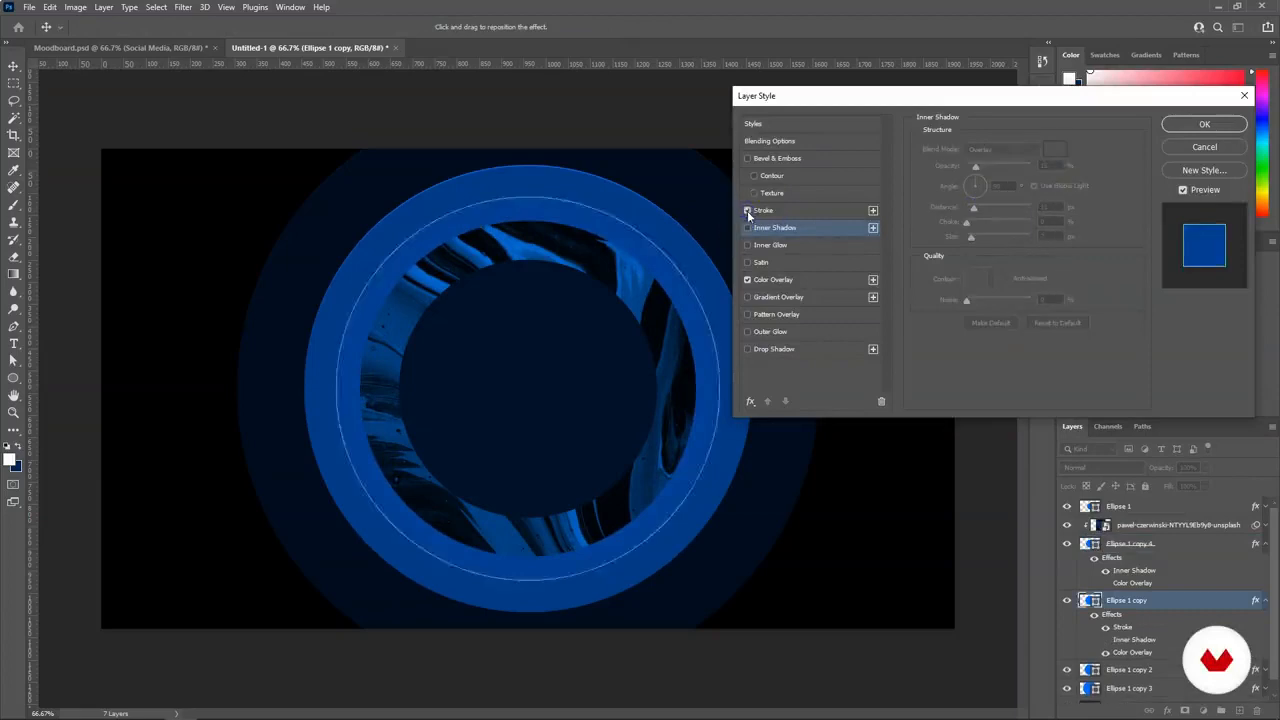
{"action": "left_click", "coordinate": [748, 211]}
Give Ellipse 1 copy an Inner Shadow with 10% opacity, a distance of 5 px and a size of 15 px.
{"action": "left_click", "coordinate": [775, 230]}
{"action": "left_click_drag", "start_coordinate": [976, 167], "coordinate": [972, 168]}
{"action": "left_click_drag", "start_coordinate": [971, 238], "coordinate": [975, 238]}
{"action": "mouse_move", "coordinate": [985, 185]}
{"action": "left_mouse_down"}
{"action": "mouse_move", "coordinate": [990, 170]}
{"action": "mouse_move", "coordinate": [978, 168]}
{"action": "mouse_move", "coordinate": [970, 208]}
{"action": "mouse_move", "coordinate": [973, 168]}
{"action": "left_mouse_up"}
{"action": "left_click_drag", "start_coordinate": [1052, 166], "coordinate": [1028, 167]}
{"action": "type", "text": "10"}
{"action": "left_click_drag", "start_coordinate": [1050, 236], "coordinate": [974, 238]}
{"action": "type", "text": "15"}
{"action": "left_click_drag", "start_coordinate": [1049, 207], "coordinate": [1022, 204]}
{"action": "type", "text": "5"}
{"action": "left_click", "coordinate": [748, 263]}
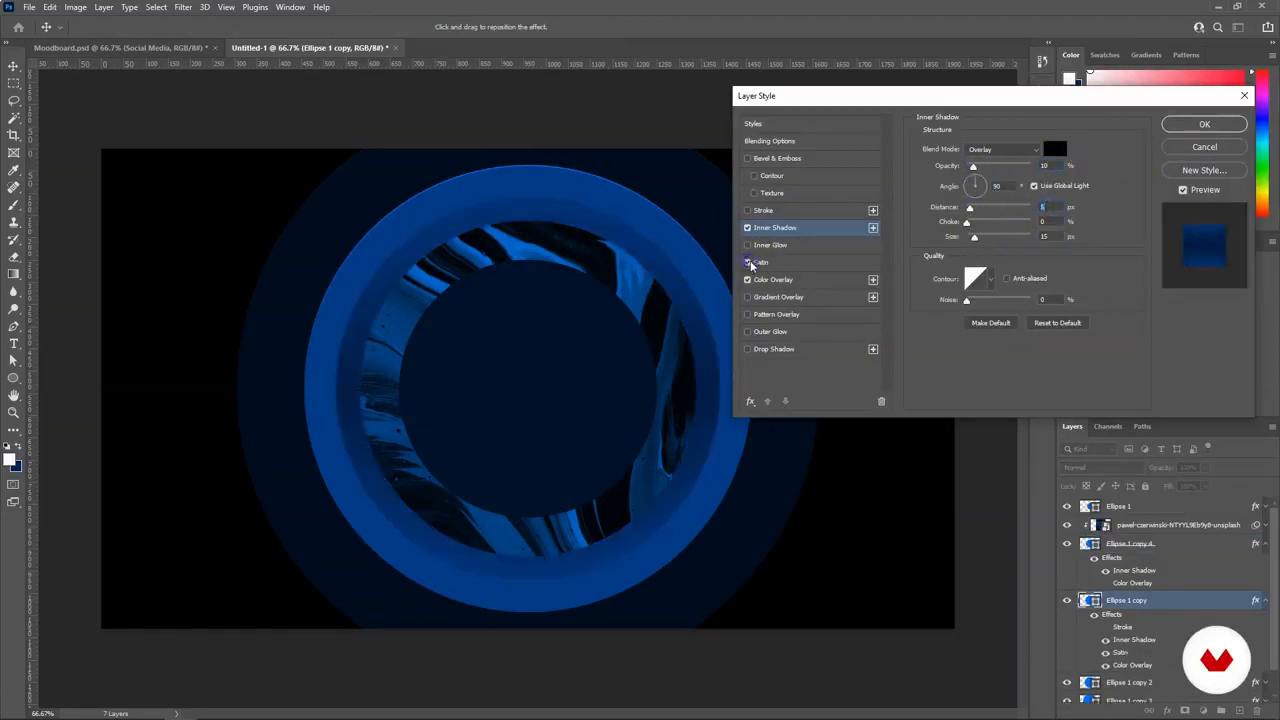
{"action": "left_click", "coordinate": [748, 263]}
{"action": "key", "text": "Return"}
Add a Satin effect to the dark centre circle, adjusting its opacity, distance and size for a darker gradient.
{"action": "left_click", "coordinate": [480, 402]}
{"action": "left_click", "coordinate": [771, 265]}
{"action": "mouse_move", "coordinate": [1000, 167]}
{"action": "left_mouse_down"}
{"action": "mouse_move", "coordinate": [975, 168]}
{"action": "mouse_move", "coordinate": [1012, 167]}
{"action": "left_mouse_up"}
{"action": "left_click_drag", "start_coordinate": [995, 222], "coordinate": [1016, 222]}
{"action": "mouse_move", "coordinate": [993, 207]}
{"action": "left_mouse_down"}
{"action": "mouse_move", "coordinate": [1006, 206]}
{"action": "mouse_move", "coordinate": [975, 206]}
{"action": "mouse_move", "coordinate": [1007, 207]}
{"action": "mouse_move", "coordinate": [1012, 222]}
{"action": "left_mouse_up"}
{"action": "left_click", "coordinate": [748, 263]}
{"action": "left_click", "coordinate": [748, 263]}
{"action": "left_click_drag", "start_coordinate": [1052, 167], "coordinate": [1003, 167]}
{"action": "left_click", "coordinate": [1194, 127]}
Add a Satin effect to the textured circle, Ellipse 1 copy 4, with 38% opacity, 69 px distance and 103 px size.
{"action": "left_click", "coordinate": [645, 241]}
{"action": "double_click", "coordinate": [1219, 544]}
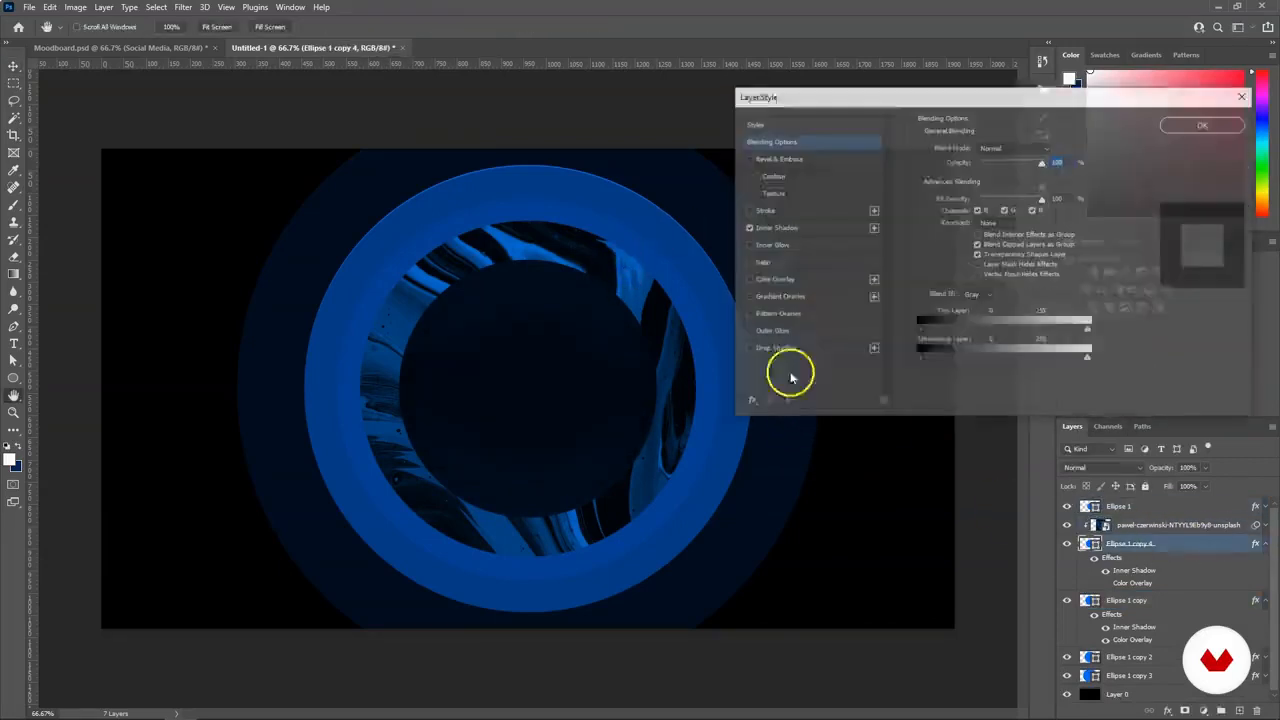
{"action": "left_click", "coordinate": [747, 263]}
{"action": "left_click", "coordinate": [747, 263]}
{"action": "left_click", "coordinate": [747, 263]}
{"action": "left_click_drag", "start_coordinate": [1001, 167], "coordinate": [996, 213]}
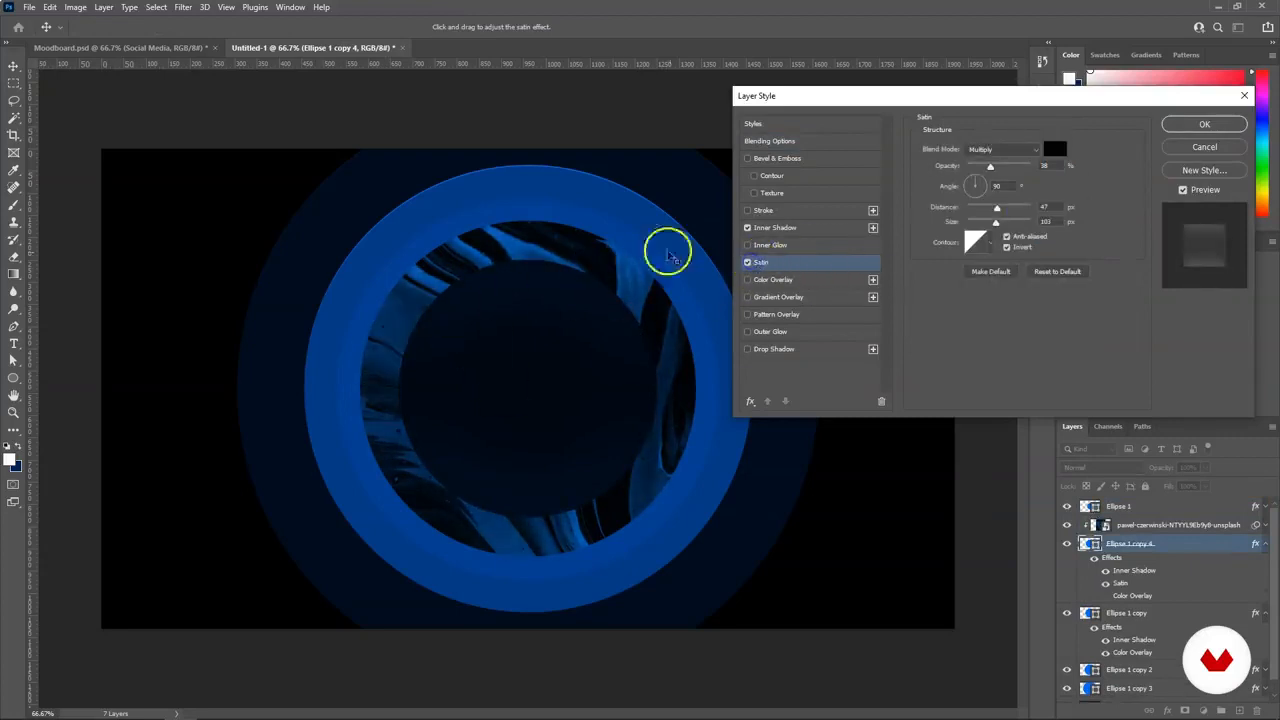
{"action": "left_click_drag", "start_coordinate": [997, 208], "coordinate": [1002, 208]}
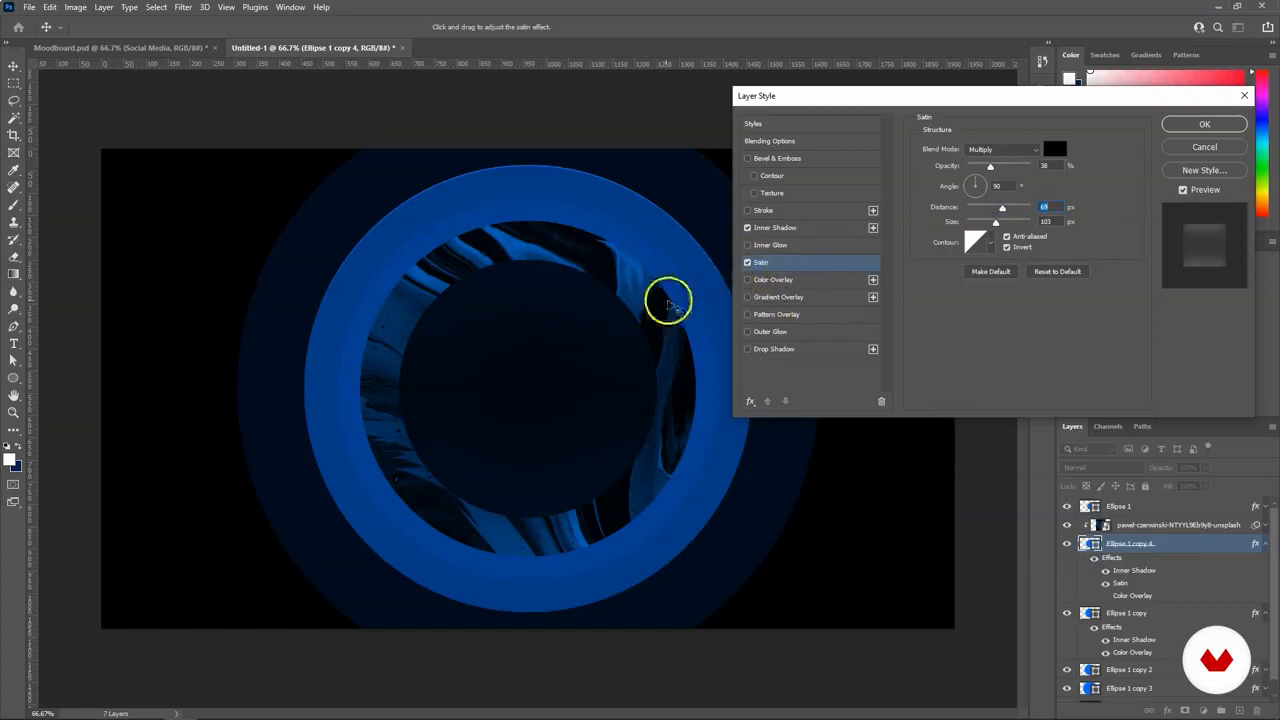
Add an Inner Glow to Ellipse 1 copy 4, trying Outer Glow and Drop Shadow but leaving both switched off.
{"action": "left_click", "coordinate": [747, 246]}
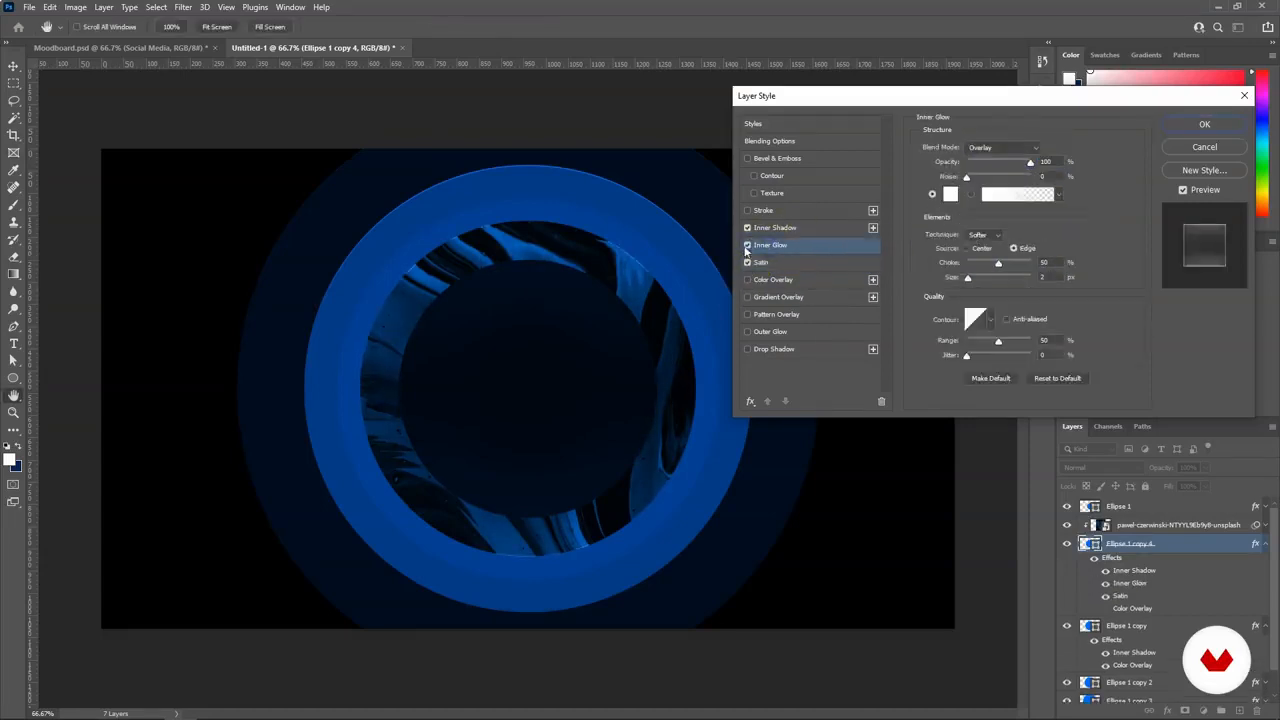
{"action": "left_click", "coordinate": [747, 246]}
{"action": "left_click", "coordinate": [748, 229]}
{"action": "left_click", "coordinate": [747, 246]}
{"action": "left_click", "coordinate": [748, 331]}
{"action": "left_click", "coordinate": [747, 331]}
{"action": "left_click", "coordinate": [747, 349]}
{"action": "left_click", "coordinate": [747, 349]}
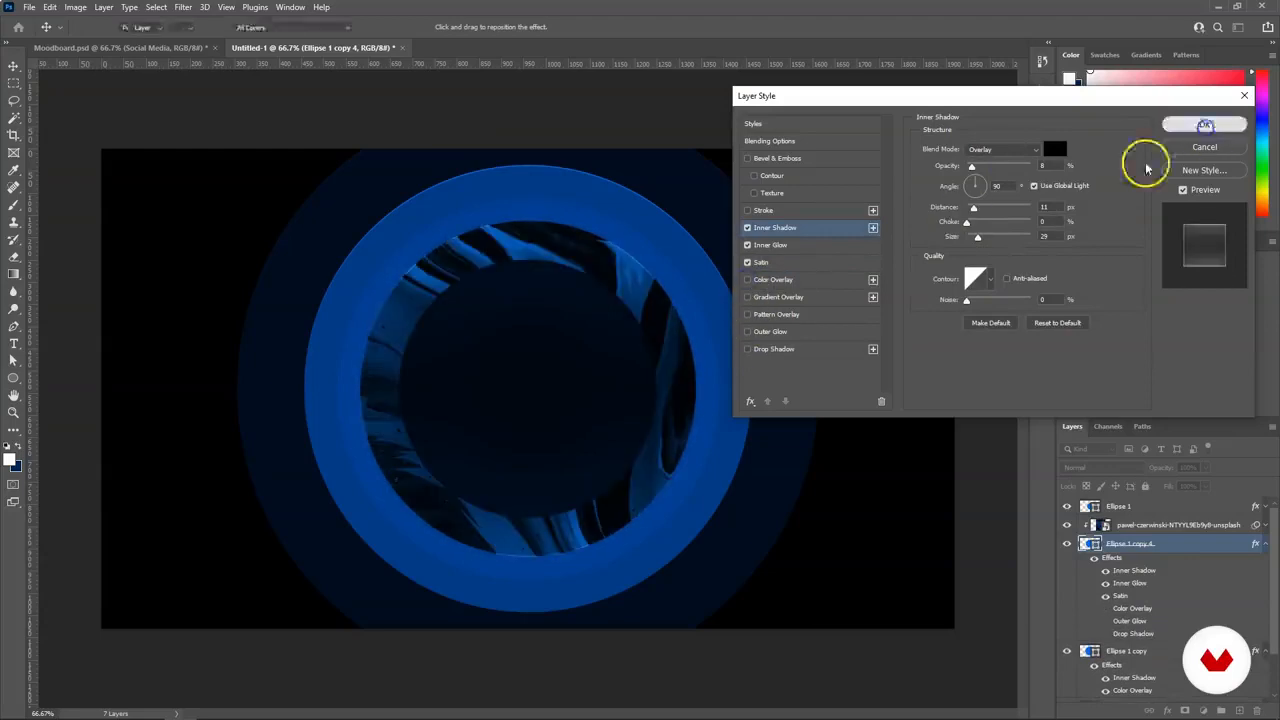
{"action": "left_click", "coordinate": [1205, 125]}
Add a Satin effect to Ellipse 1 copy with 40% opacity, 42 px distance and 103 px size.
{"action": "left_click", "coordinate": [408, 277]}
{"action": "double_click", "coordinate": [1050, 538]}
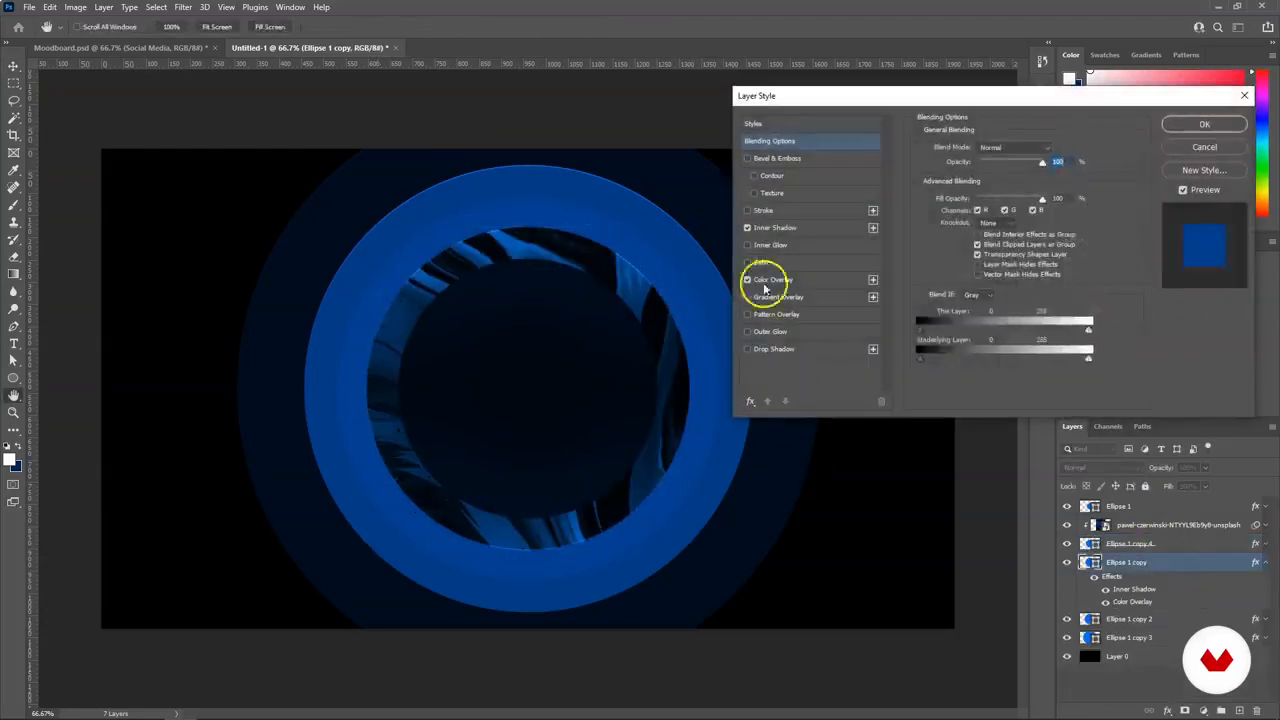
{"action": "left_click", "coordinate": [760, 262]}
{"action": "left_click_drag", "start_coordinate": [1000, 168], "coordinate": [992, 170]}
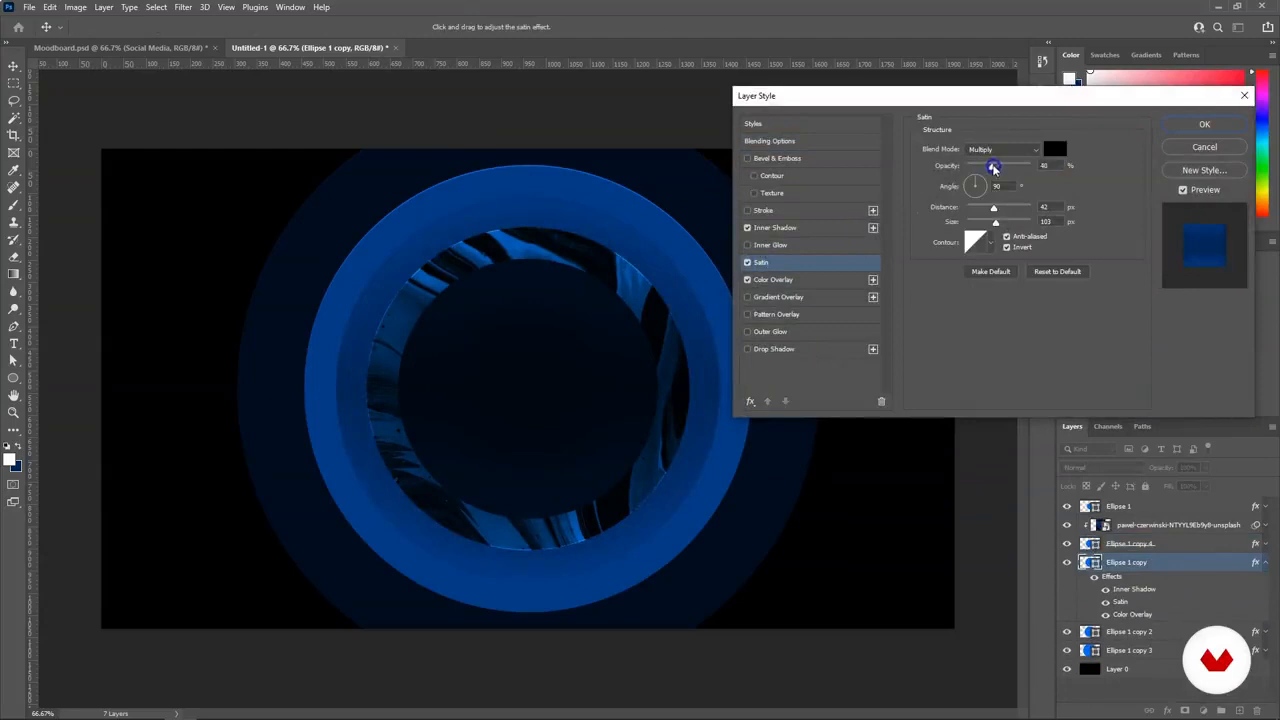
{"action": "key", "text": "Return"}
Try a low-opacity Satin effect on the large blue circle, Ellipse 1 copy 2.
{"action": "left_click", "coordinate": [1190, 632]}
{"action": "double_click", "coordinate": [1200, 632]}
{"action": "left_click", "coordinate": [760, 262]}
{"action": "left_click_drag", "start_coordinate": [992, 168], "coordinate": [972, 168]}
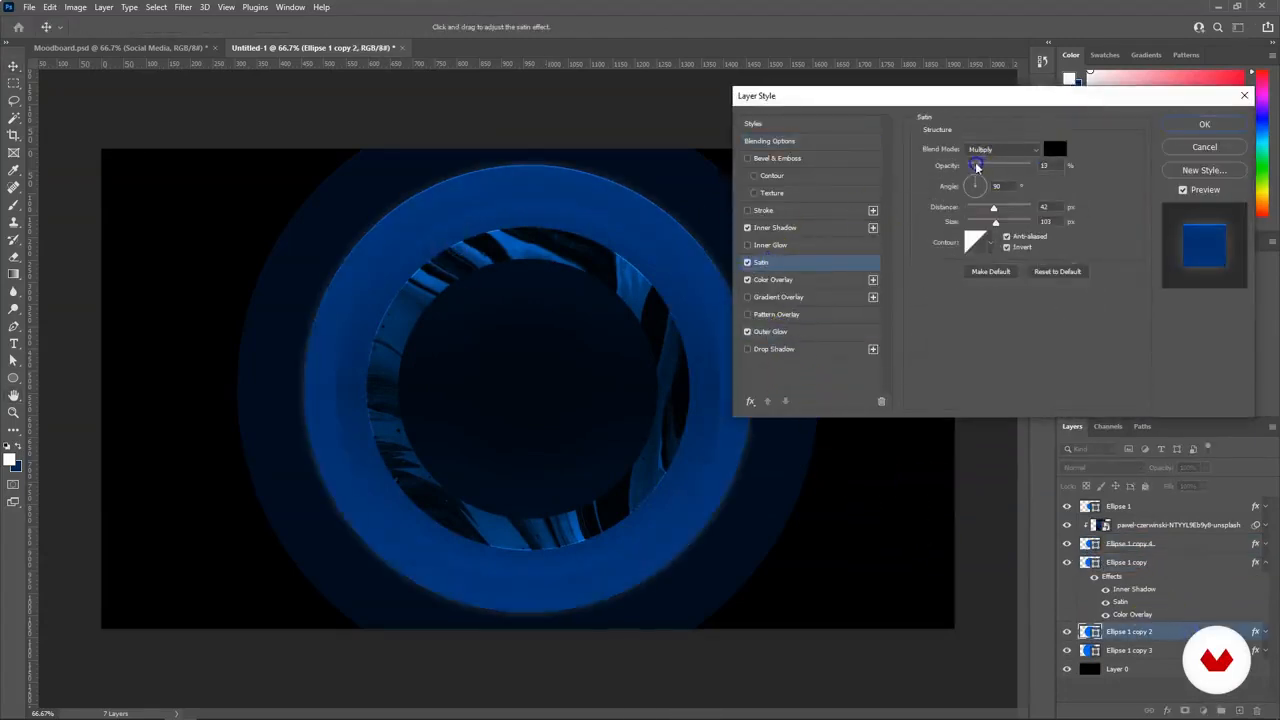
{"action": "left_click", "coordinate": [748, 262]}
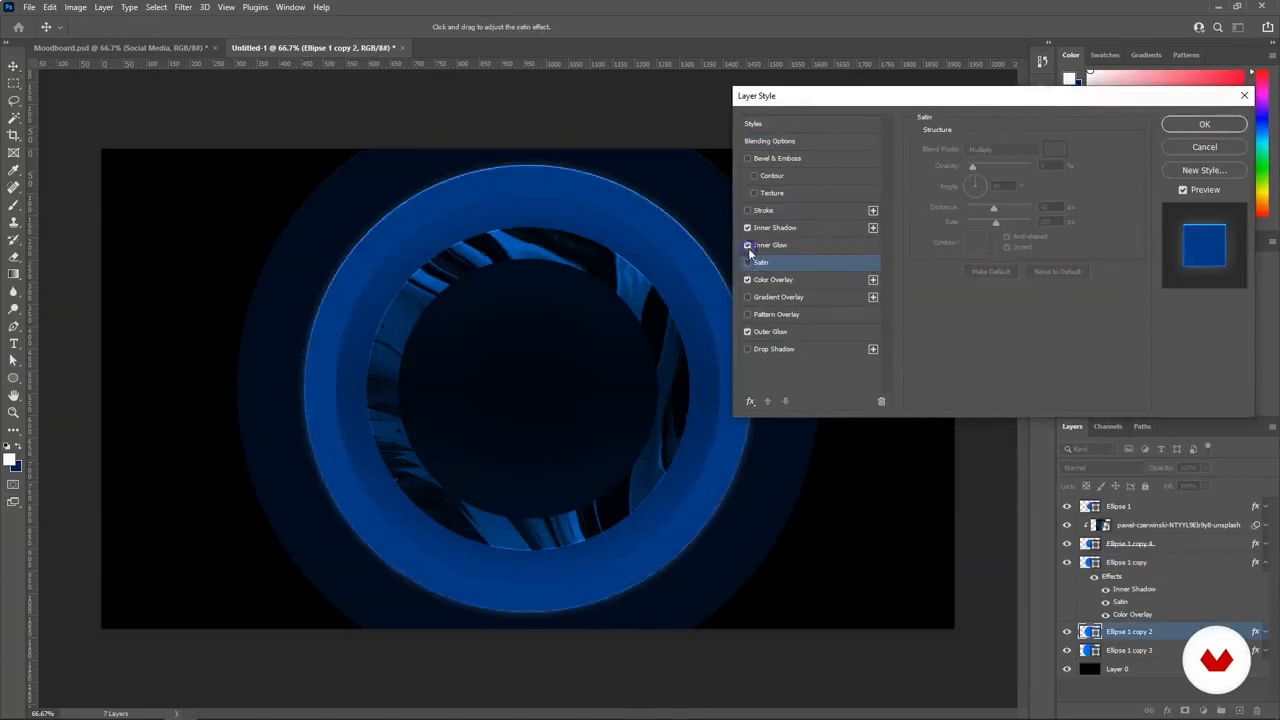
Set the Outer Glow of Ellipse 1 copy 2 to a bright blue with 19% opacity and a size of about 65 px.
{"action": "left_click", "coordinate": [770, 331]}
{"action": "left_click", "coordinate": [950, 194]}
{"action": "left_click", "coordinate": [1003, 281]}
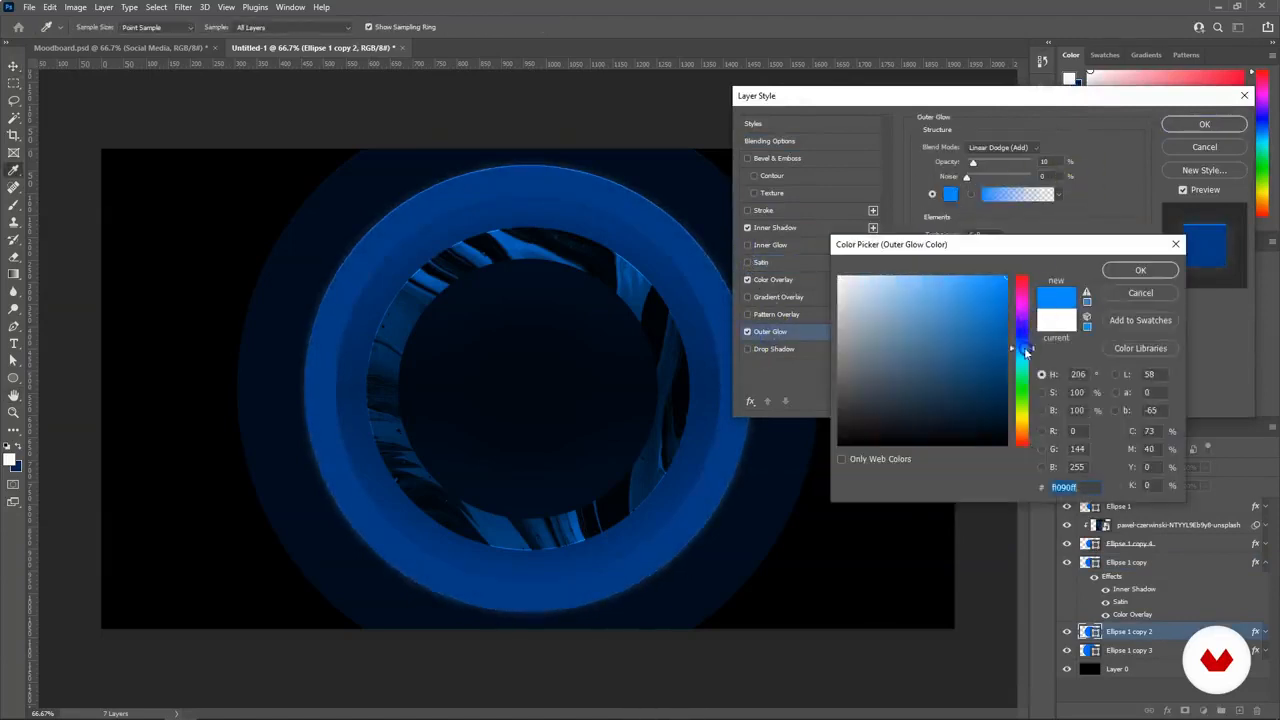
{"action": "left_click", "coordinate": [1140, 270]}
{"action": "left_click_drag", "start_coordinate": [973, 162], "coordinate": [990, 208]}
{"action": "left_click_drag", "start_coordinate": [976, 264], "coordinate": [986, 266]}
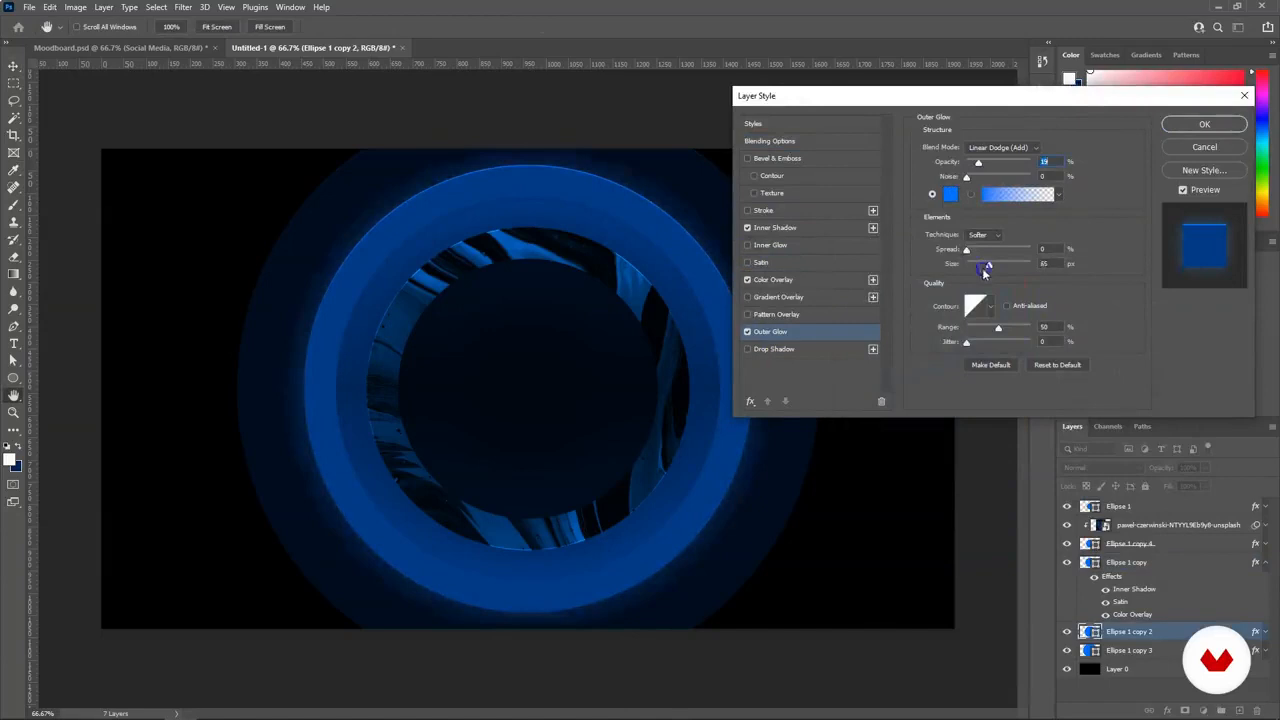
{"action": "left_click", "coordinate": [1204, 124]}
Slightly enlarge the dark outer circle, Ellipse 1 copy 3, and set the Satin opacity of Ellipse 1 copy to 63%.
{"action": "key", "text": "v"}
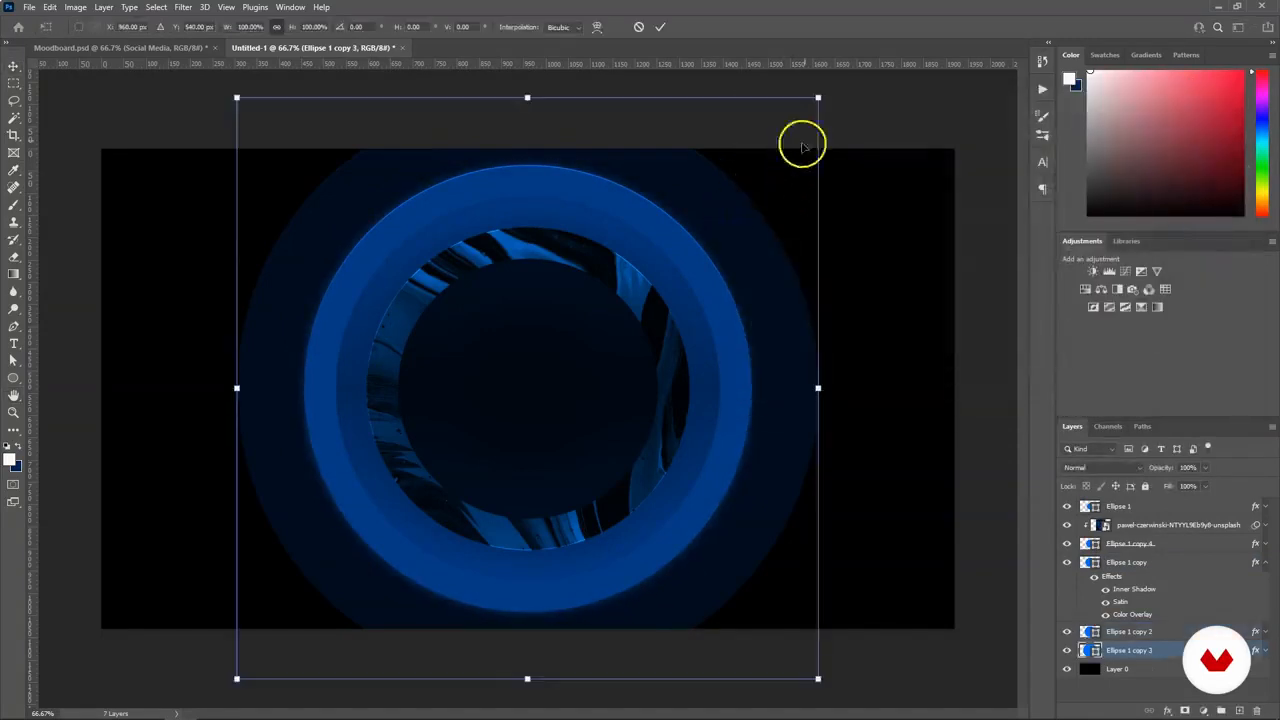
{"action": "left_click", "coordinate": [397, 286]}
{"action": "double_click", "coordinate": [1200, 562]}
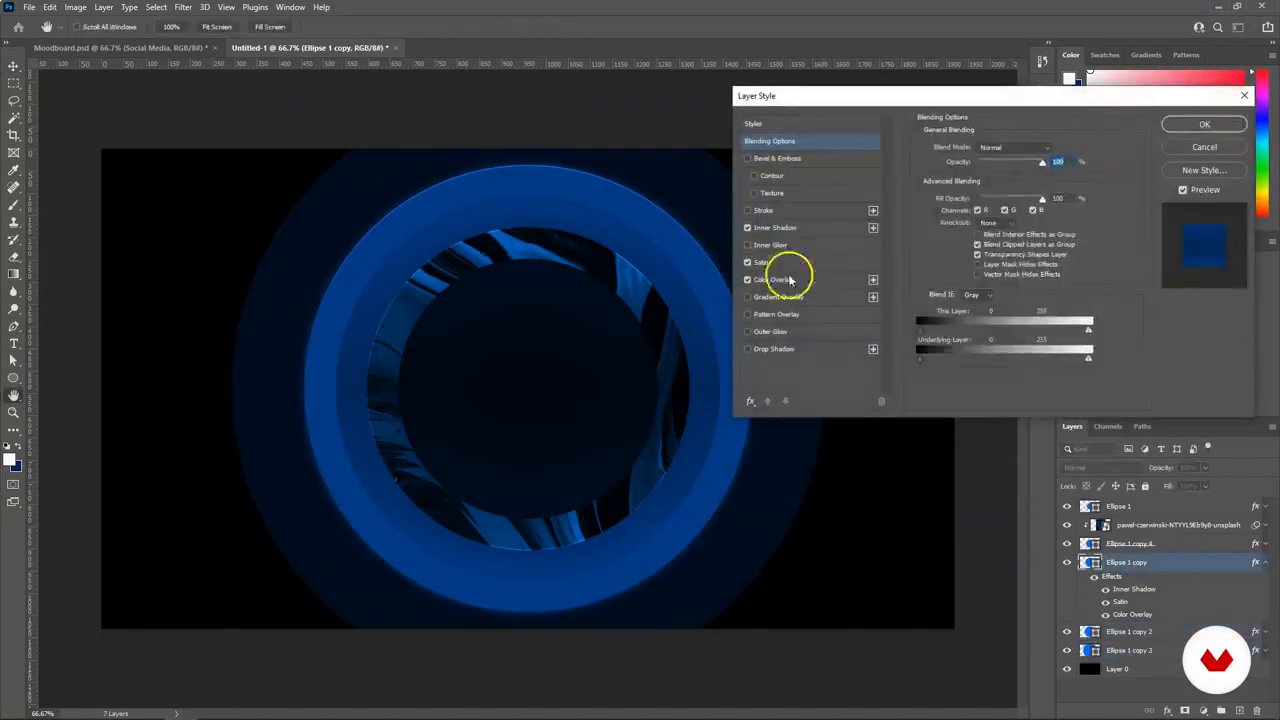
{"action": "left_click", "coordinate": [761, 262]}
{"action": "left_click_drag", "start_coordinate": [1006, 165], "coordinate": [1007, 163]}
{"action": "left_click", "coordinate": [1223, 129]}
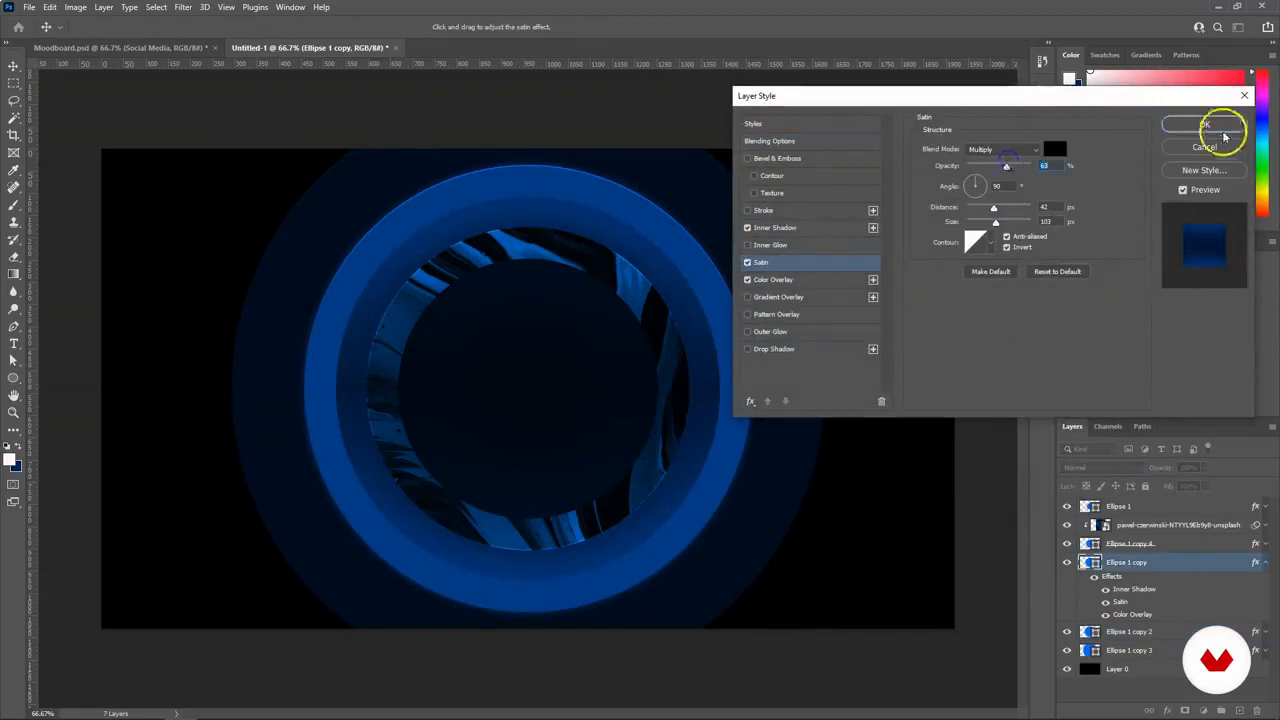
Duplicate the large blue circle, Ellipse 1 copy 2, and turn the copy into an outline with no fill and a thin stroke.
{"action": "left_click", "coordinate": [606, 189]}
{"action": "key", "text": "ctrl+j"}
{"action": "key", "text": "u"}
{"action": "left_click", "coordinate": [138, 28]}
{"action": "left_click", "coordinate": [70, 54]}
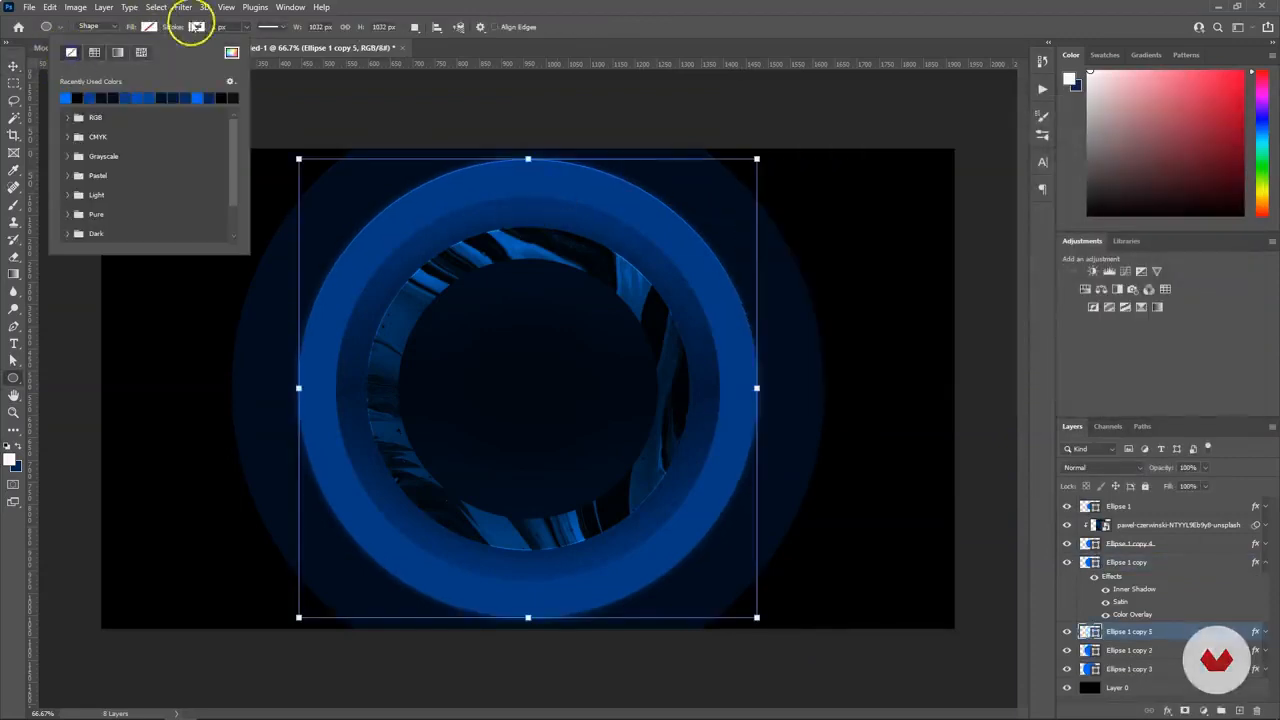
{"action": "left_click", "coordinate": [195, 26]}
{"action": "left_click", "coordinate": [13, 68]}
Scale the outline circle down around its centre to about 935 px wide.
{"action": "key", "text": "ctrl+t"}
{"action": "left_click_drag", "start_coordinate": [755, 160], "coordinate": [740, 175]}
{"action": "left_click", "coordinate": [353, 247]}
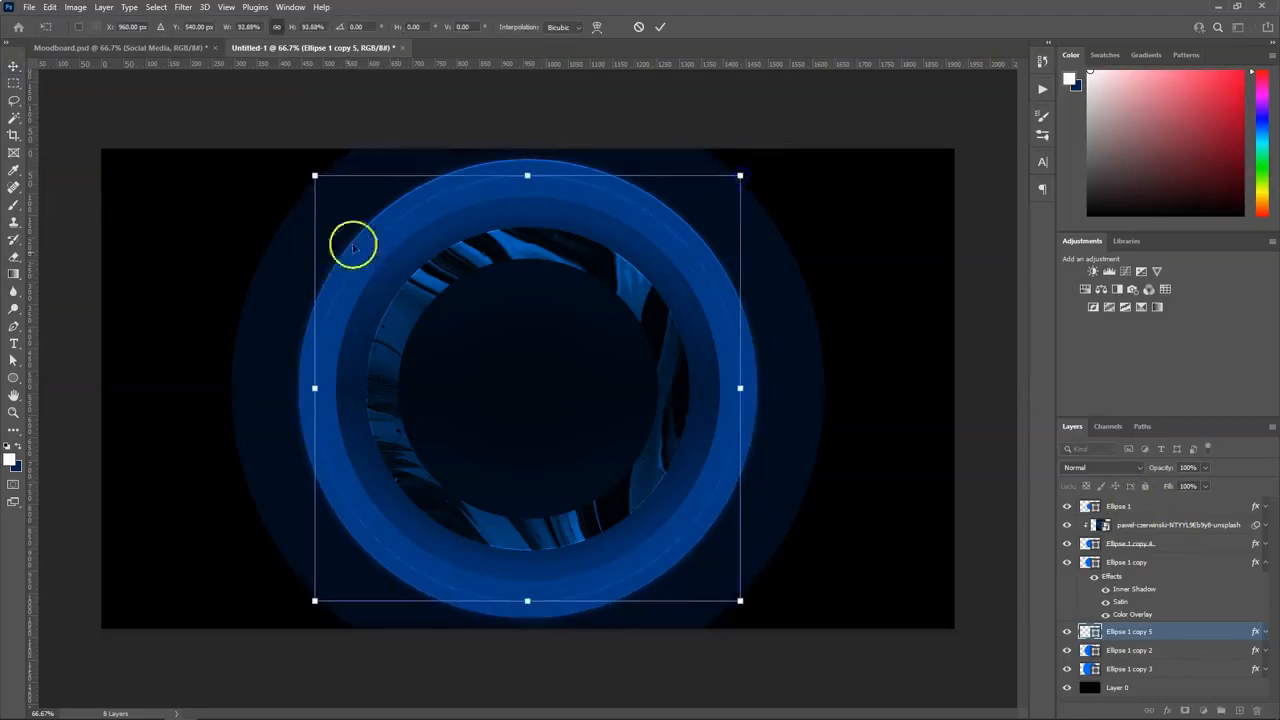
{"action": "key", "text": "Return"}
{"action": "key", "text": "ctrl+t"}
{"action": "left_click_drag", "start_coordinate": [740, 175], "coordinate": [732, 185]}
Set the outline circle's Color Overlay to near-white and switch off its Inner Shadow and Outer Glow.
{"action": "left_click", "coordinate": [1183, 500]}
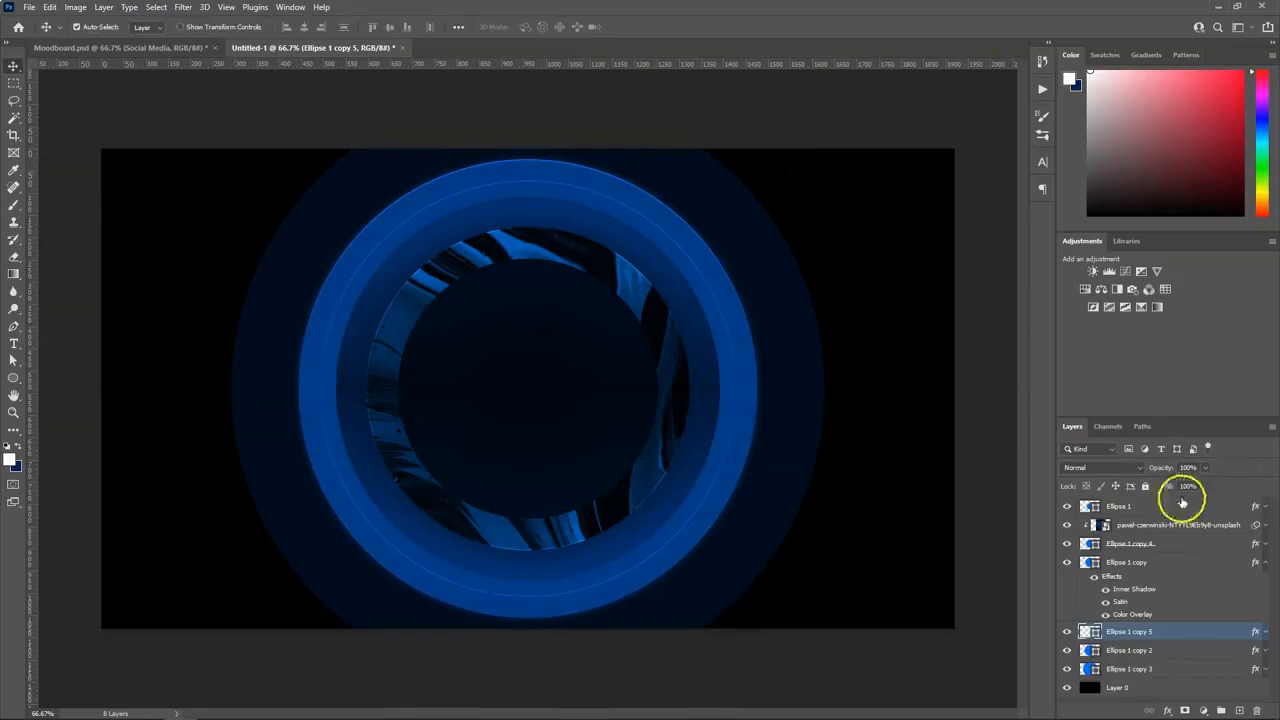
{"action": "left_click", "coordinate": [1255, 633]}
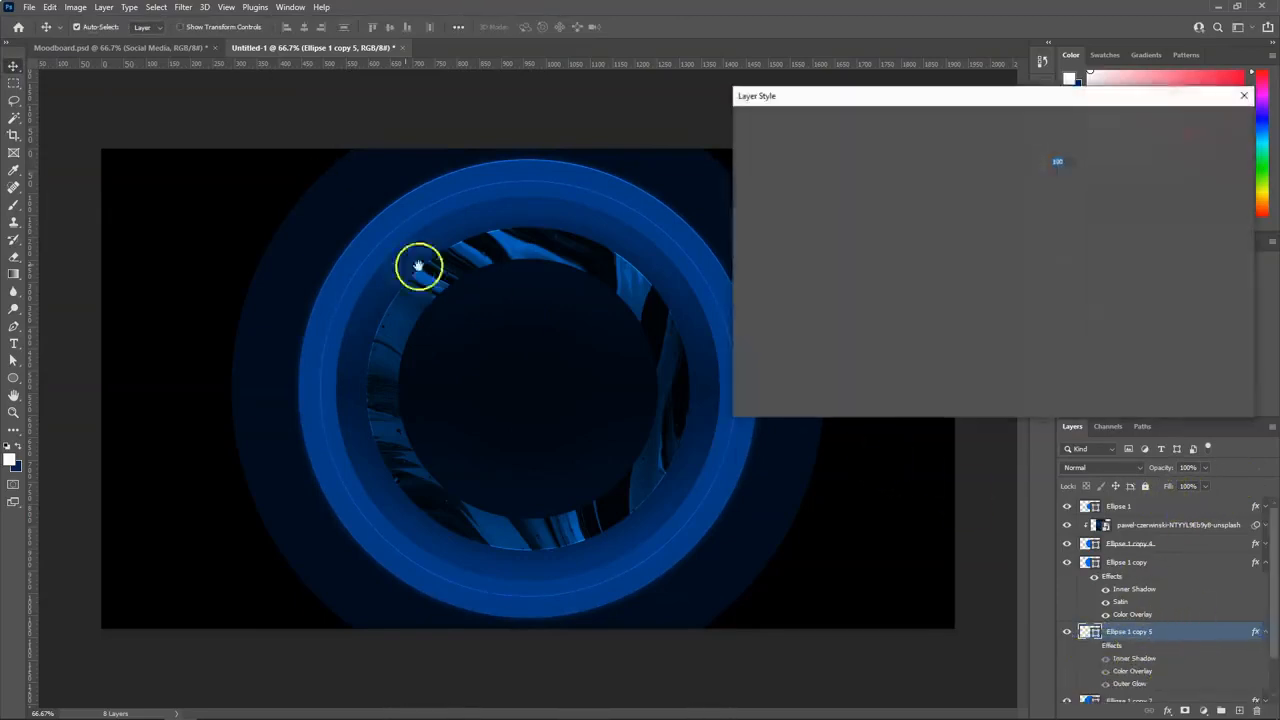
{"action": "left_click", "coordinate": [1055, 149]}
{"action": "left_click", "coordinate": [838, 280]}
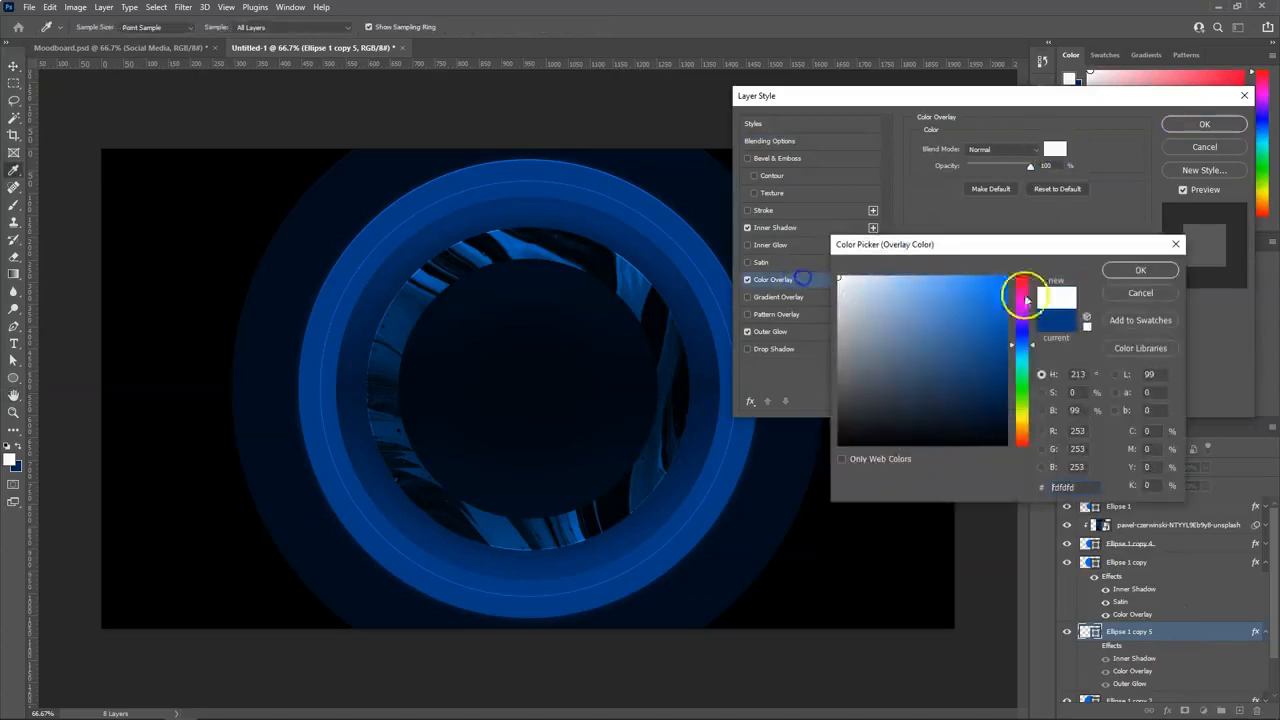
{"action": "left_click", "coordinate": [1140, 270]}
{"action": "left_click", "coordinate": [1200, 126]}
{"action": "left_click", "coordinate": [1106, 672]}
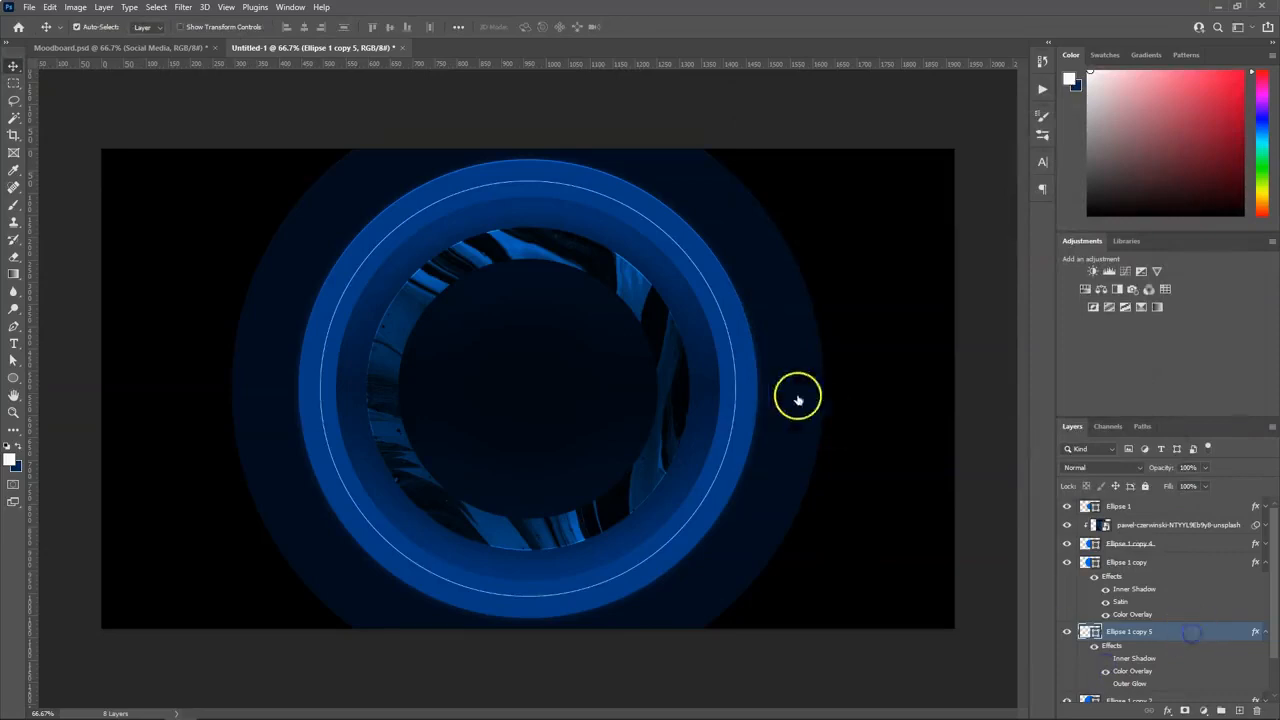
Change the outline circle's Color Overlay to the light blue 31a5ff.
{"action": "left_click", "coordinate": [812, 280]}
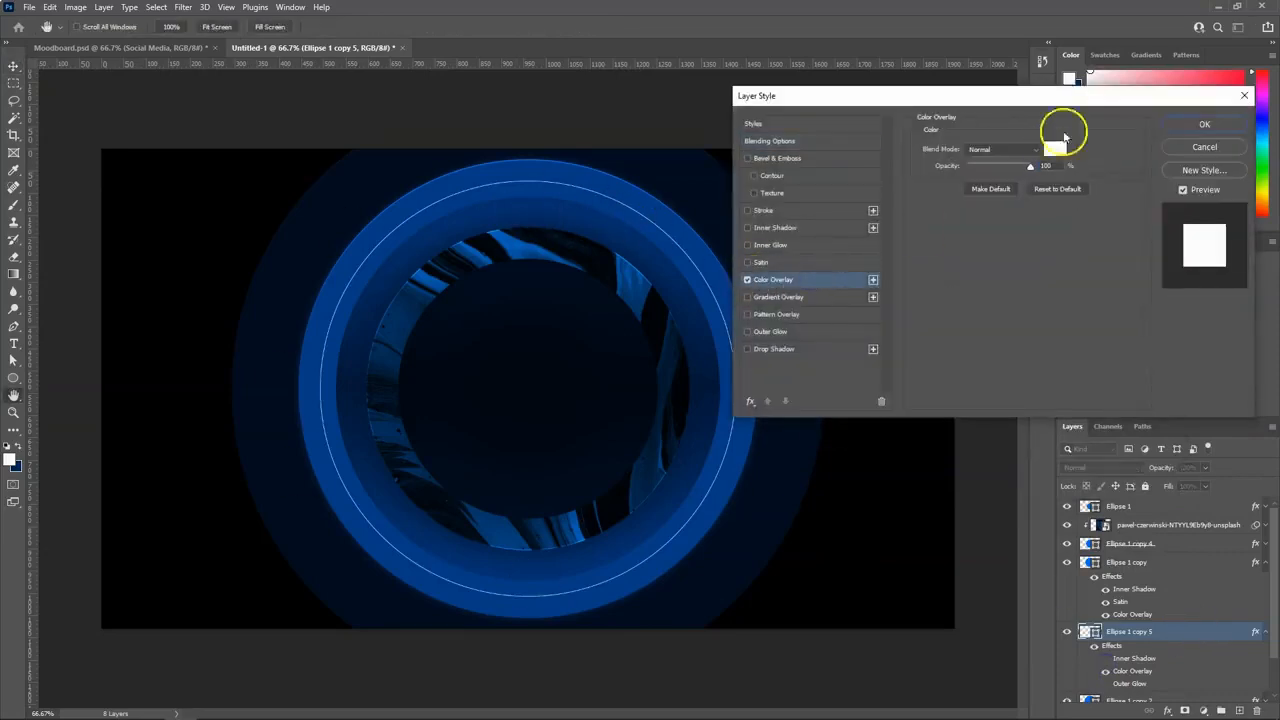
{"action": "left_click", "coordinate": [1055, 148]}
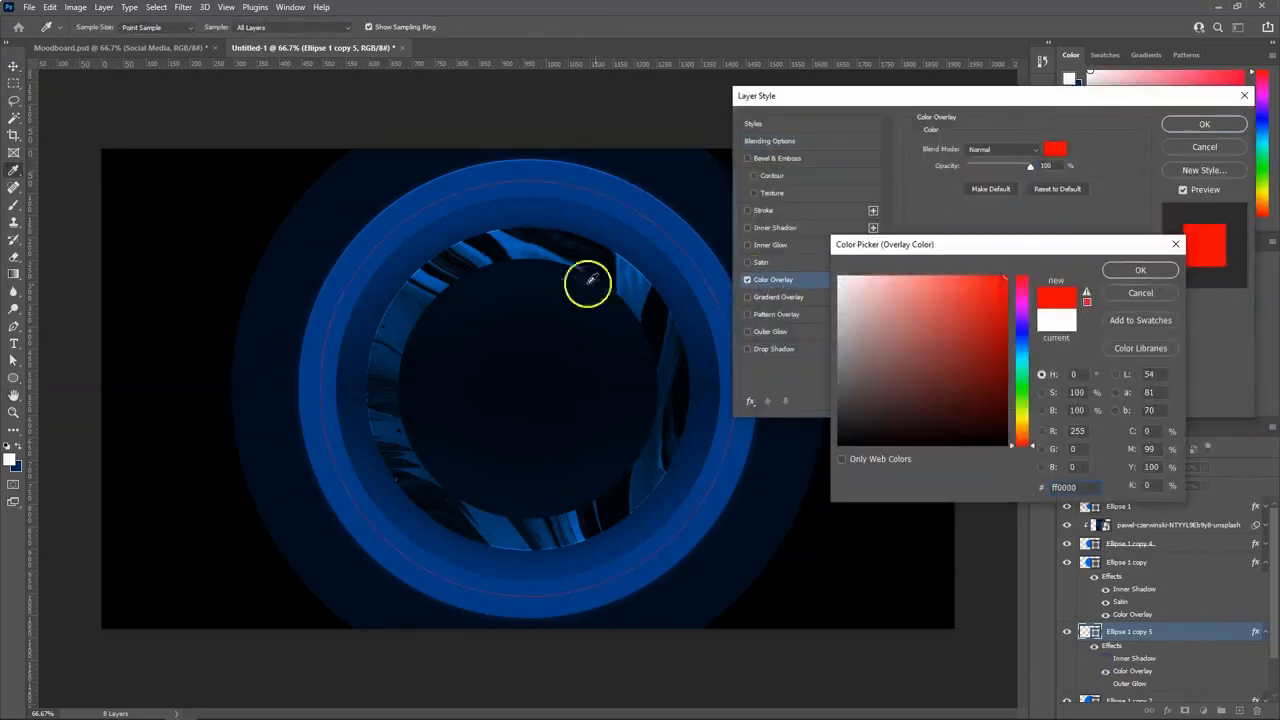
{"action": "left_click", "coordinate": [842, 279]}
{"action": "left_click", "coordinate": [1021, 349]}
{"action": "left_click", "coordinate": [961, 290]}
{"action": "left_click", "coordinate": [700, 269]}
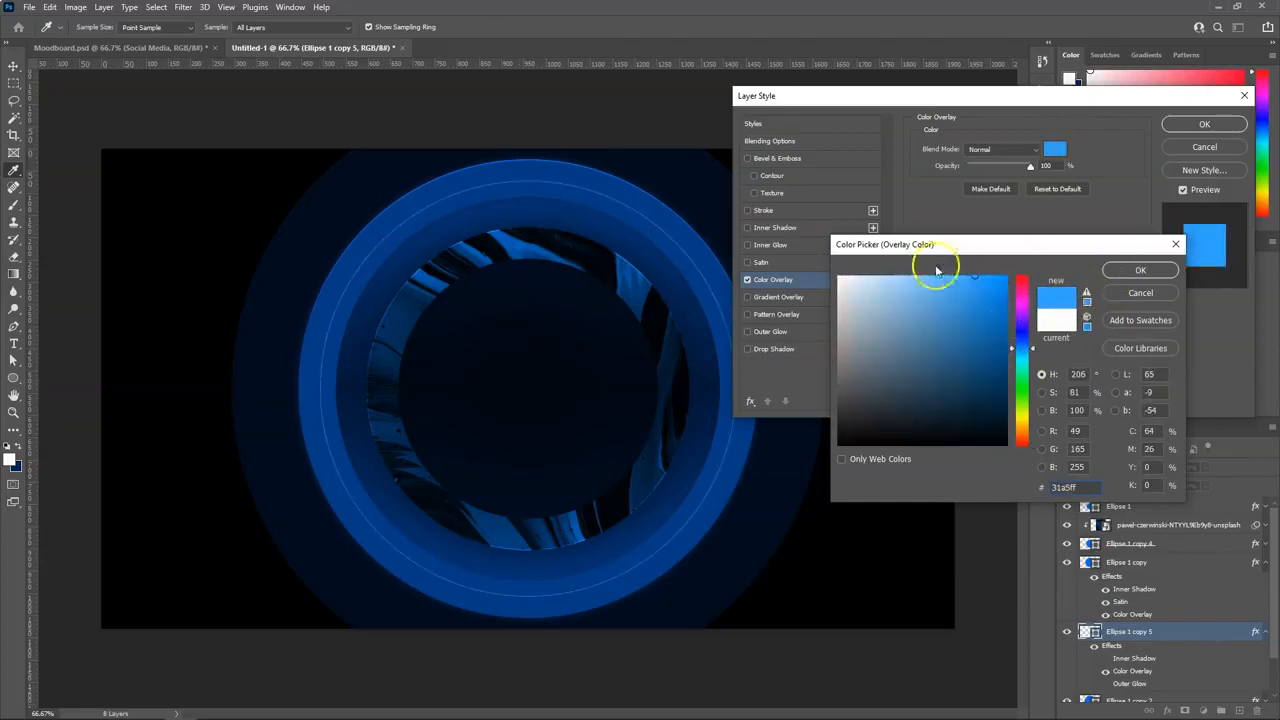
{"action": "left_click", "coordinate": [1138, 271]}
{"action": "left_click", "coordinate": [1204, 125]}
Try a 20 px stroke width on the outline circle.
{"action": "left_click", "coordinate": [234, 26]}
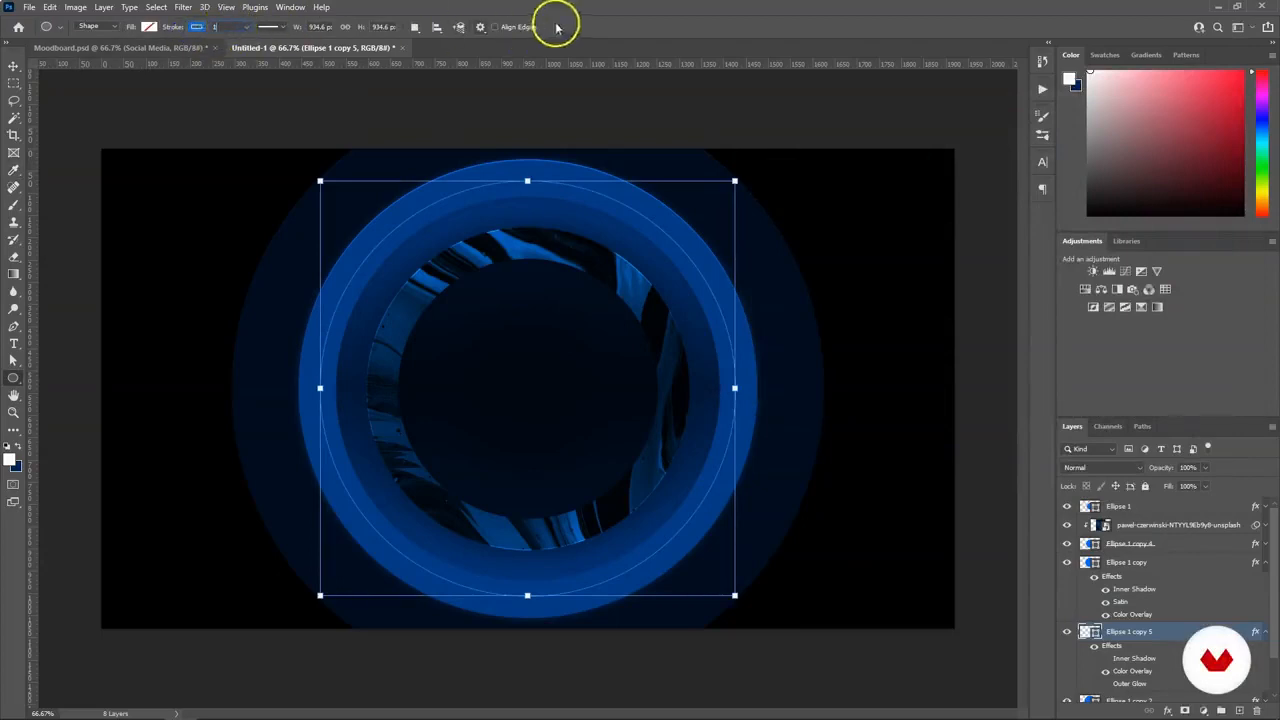
{"action": "type", "text": "20"}
{"action": "key", "text": "Return"}
{"action": "left_click", "coordinate": [172, 28]}
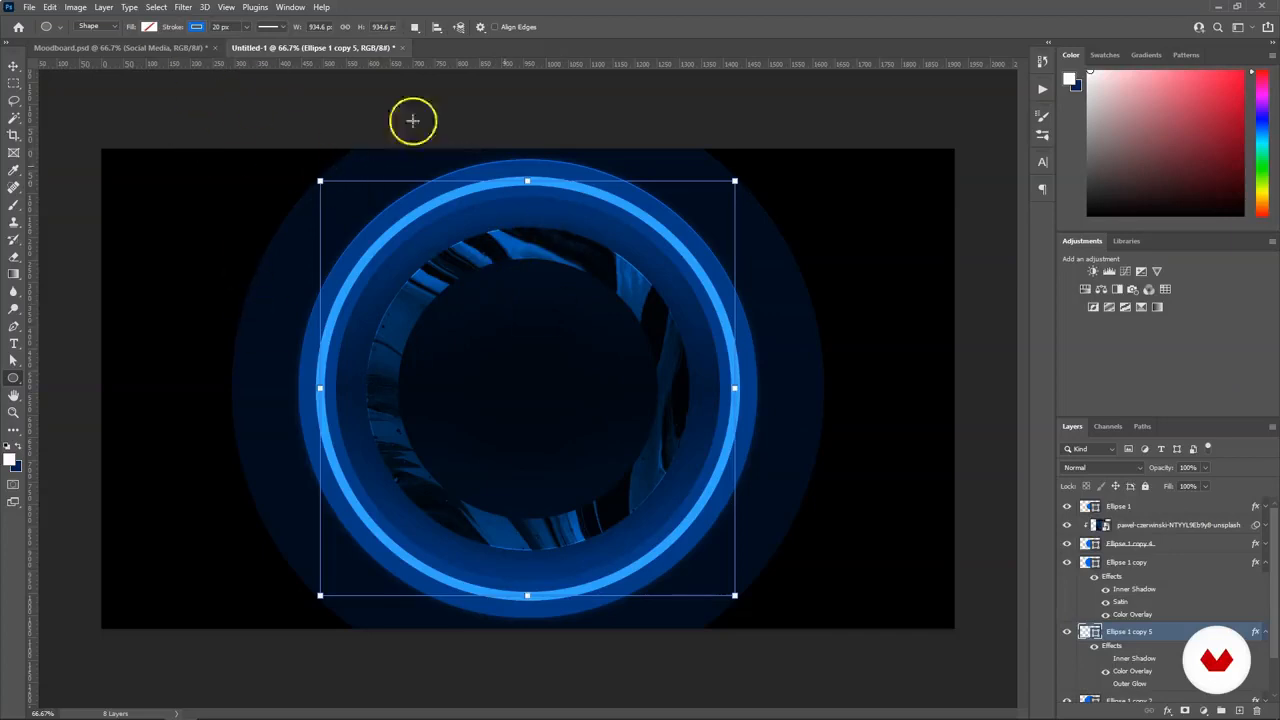
{"action": "key", "text": "ctrl+z"}
Move the outline circle's layer to the top of the layer stack and fine-tune its size around the centre.
{"action": "key", "text": "v"}
{"action": "key", "text": "ctrl+t"}
{"action": "mouse_move", "coordinate": [737, 179]}
{"action": "left_mouse_down"}
{"action": "mouse_move", "coordinate": [714, 196]}
{"action": "mouse_move", "coordinate": [779, 163]}
{"action": "mouse_move", "coordinate": [766, 165]}
{"action": "left_mouse_up"}
{"action": "left_click_drag", "start_coordinate": [1129, 632], "coordinate": [1123, 505]}
{"action": "key", "text": "ctrl+t"}
{"action": "left_click_drag", "start_coordinate": [749, 170], "coordinate": [766, 214]}
{"action": "key", "text": "Return"}
{"action": "key", "text": "ctrl+t"}
{"action": "key", "text": "Return"}
Change the outline circle's Color Overlay to the more saturated blue 189aff.
{"action": "double_click", "coordinate": [1200, 506]}
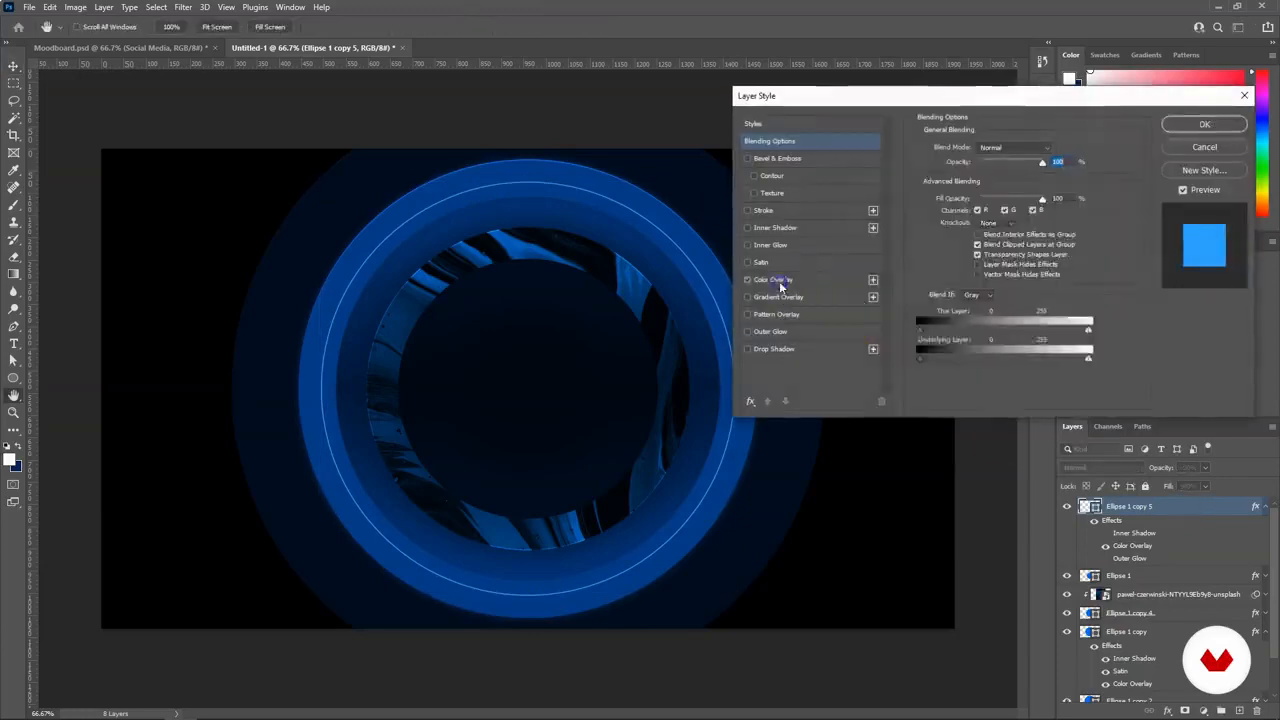
{"action": "left_click", "coordinate": [772, 280]}
{"action": "left_click", "coordinate": [1055, 149]}
{"action": "mouse_move", "coordinate": [1001, 284]}
{"action": "left_mouse_down"}
{"action": "mouse_move", "coordinate": [980, 337]}
{"action": "mouse_move", "coordinate": [1014, 394]}
{"action": "mouse_move", "coordinate": [1010, 352]}
{"action": "mouse_move", "coordinate": [980, 306]}
{"action": "mouse_move", "coordinate": [997, 268]}
{"action": "left_mouse_up"}
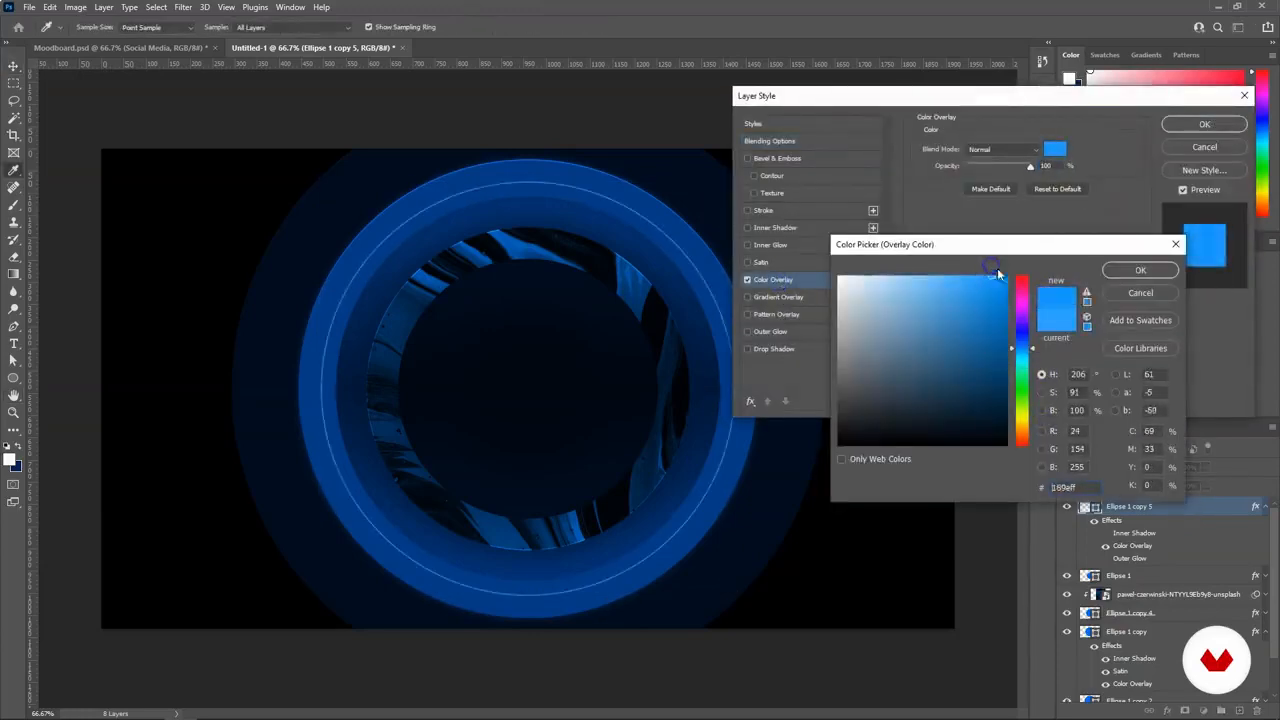
{"action": "key", "text": "Return"}
{"action": "key", "text": "Return"}
Add an enlarged duplicate of the dark outer circle beneath Ellipse 1 copy 3 and fine-tune the sizes of both circles.
{"action": "key", "text": "ctrl+t"}
{"action": "left_click_drag", "start_coordinate": [836, 92], "coordinate": [881, 47]}
{"action": "left_click_drag", "start_coordinate": [1130, 637], "coordinate": [1130, 615]}
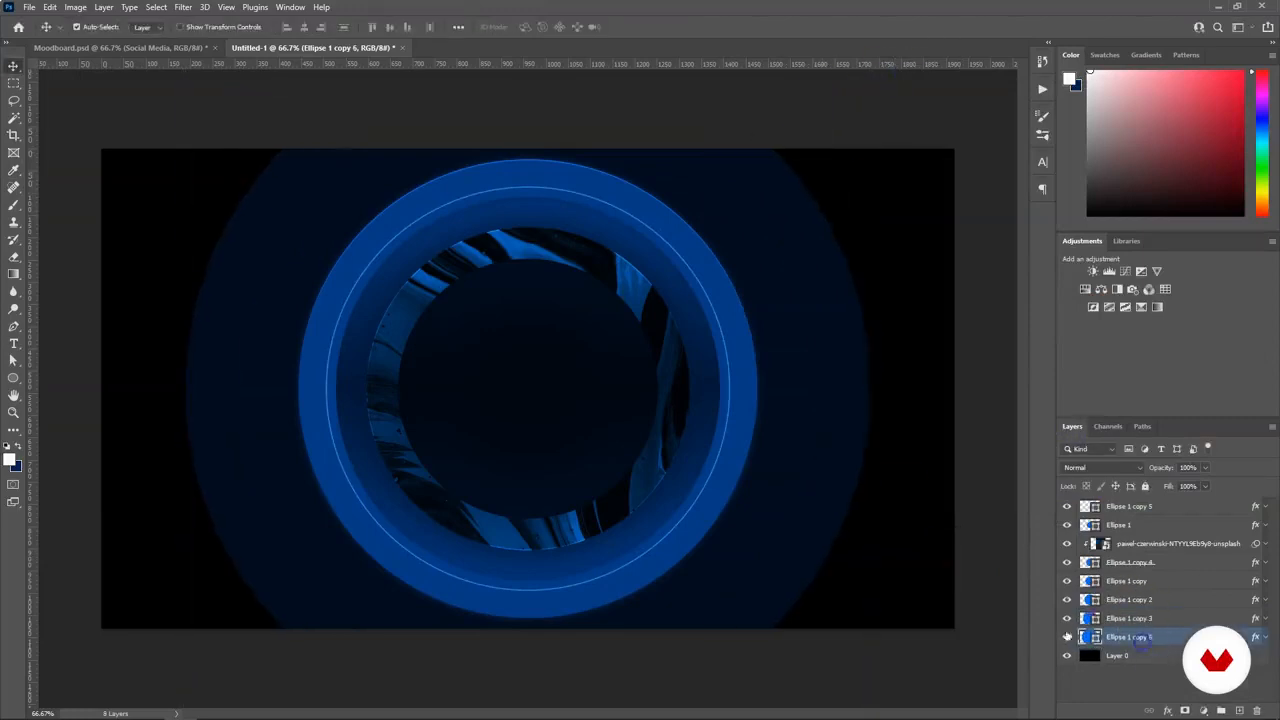
{"action": "key", "text": "ctrl+t"}
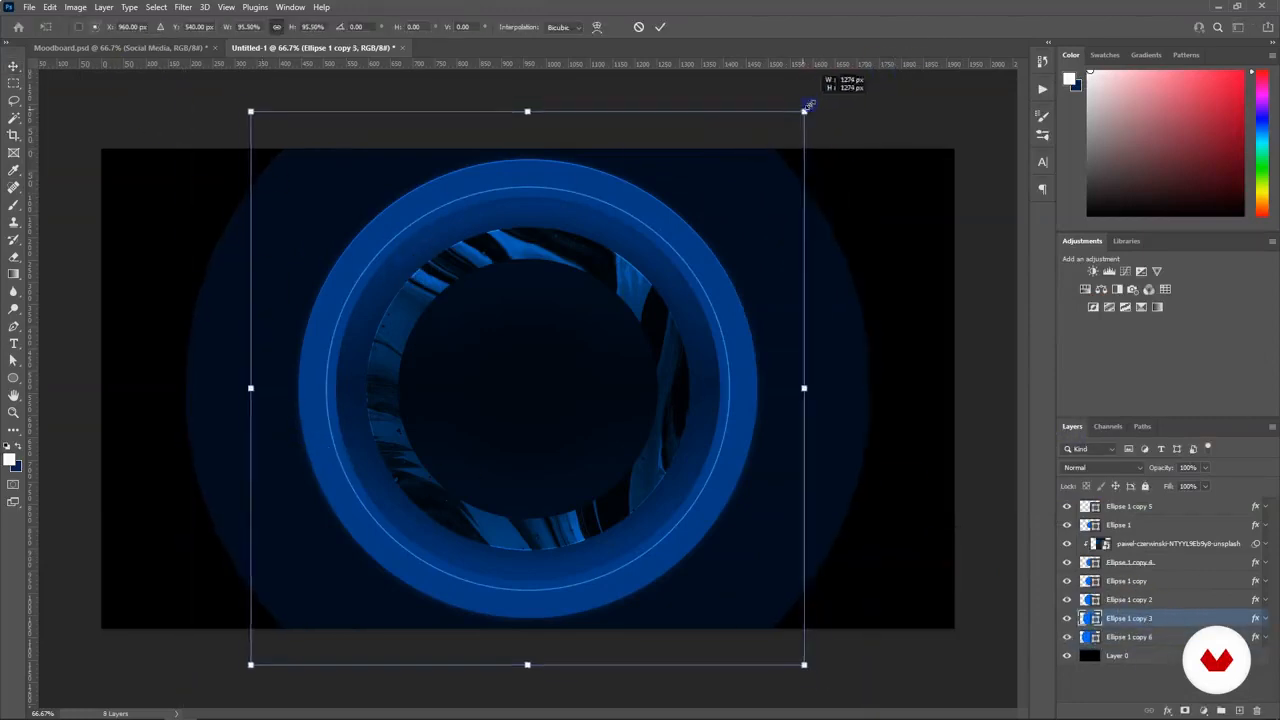
{"action": "left_click_drag", "start_coordinate": [871, 386], "coordinate": [878, 386]}
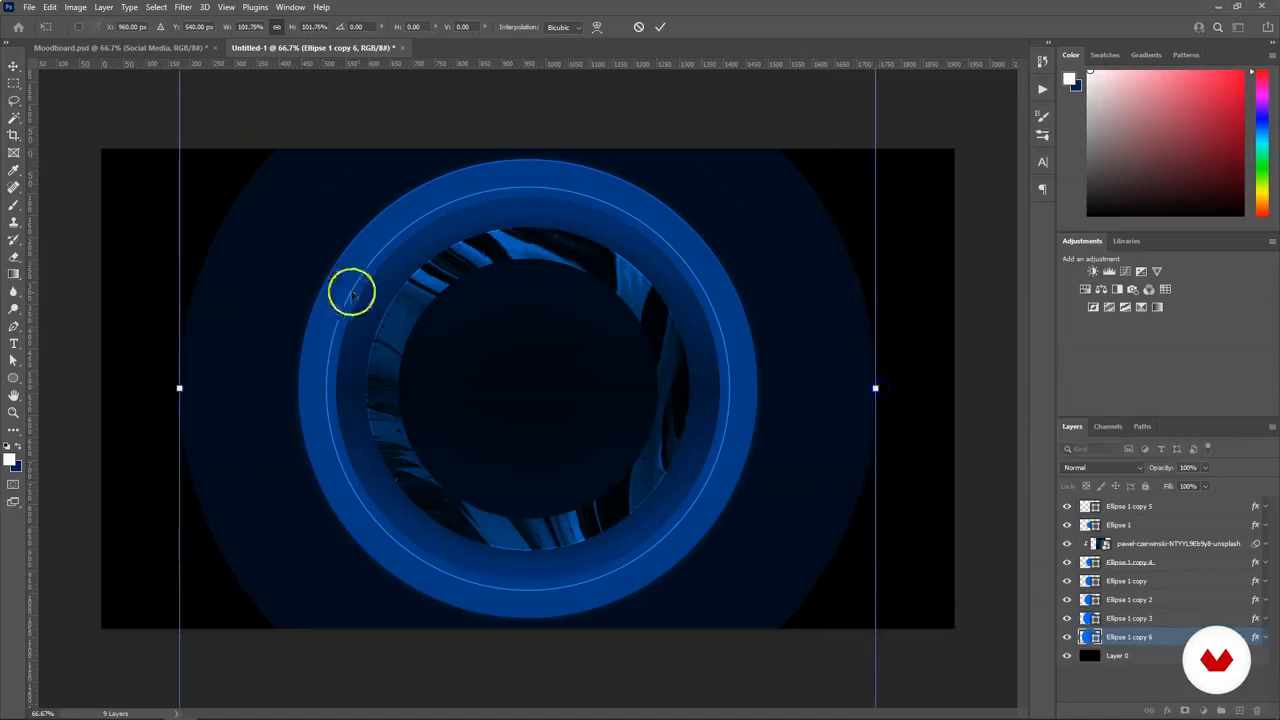
Move the marbled texture layer below Ellipse 1 copy 4 and clip it to Ellipse 1 copy.
{"action": "left_click", "coordinate": [1157, 543]}
{"action": "left_click_drag", "start_coordinate": [1155, 545], "coordinate": [1155, 564]}
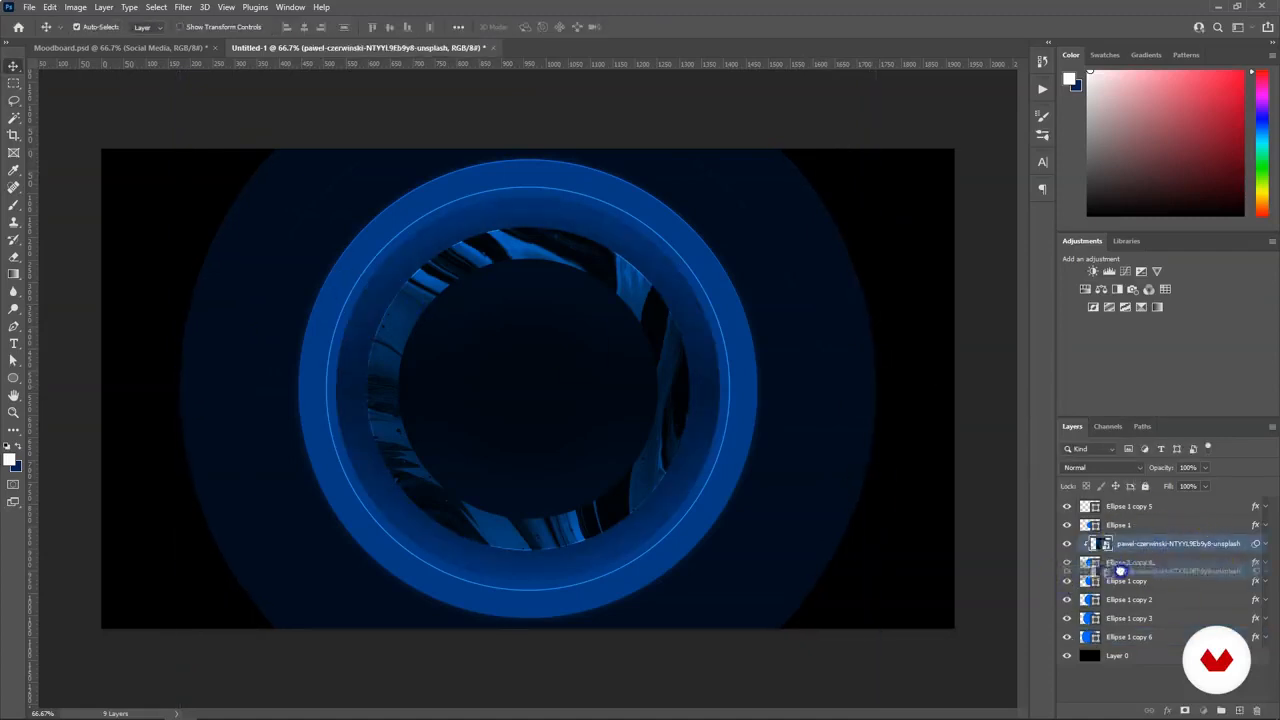
{"action": "right_click", "coordinate": [1156, 562]}
{"action": "left_click", "coordinate": [1051, 403]}
Hide the Color Overlay effect of Ellipse 1 copy to reveal the clipped texture.
{"action": "left_click", "coordinate": [1265, 562]}
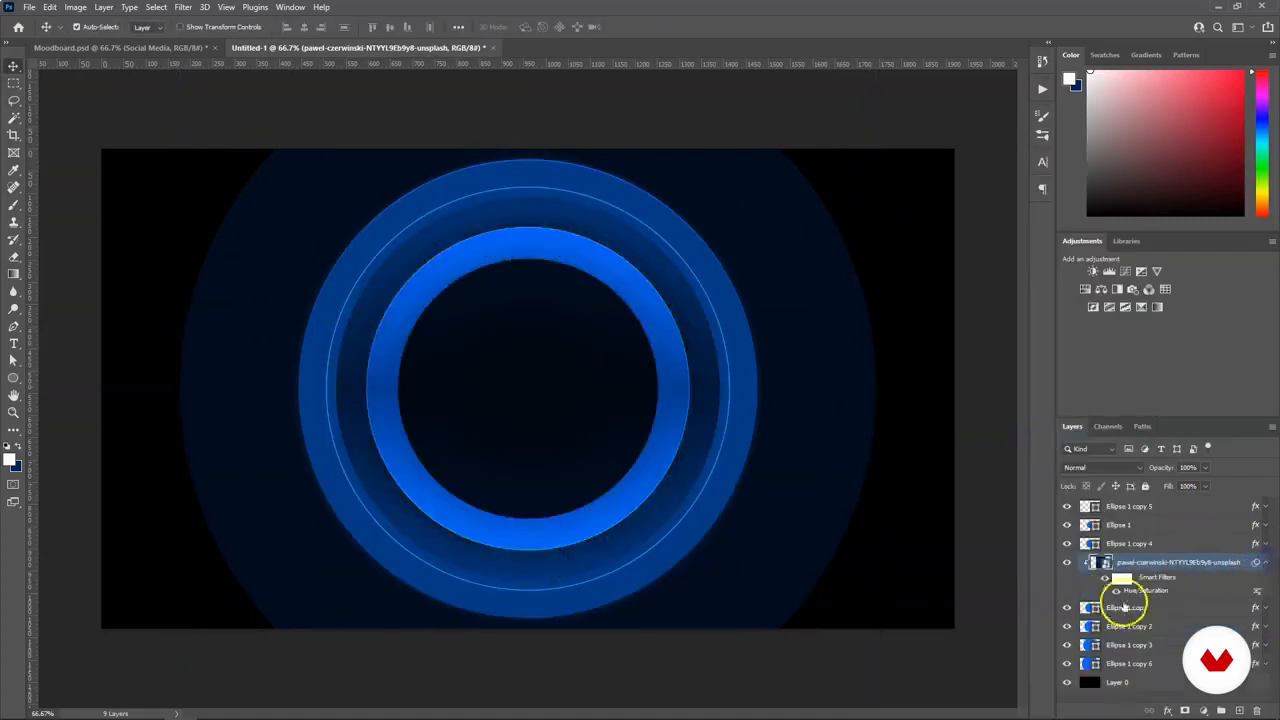
{"action": "left_click", "coordinate": [1265, 608]}
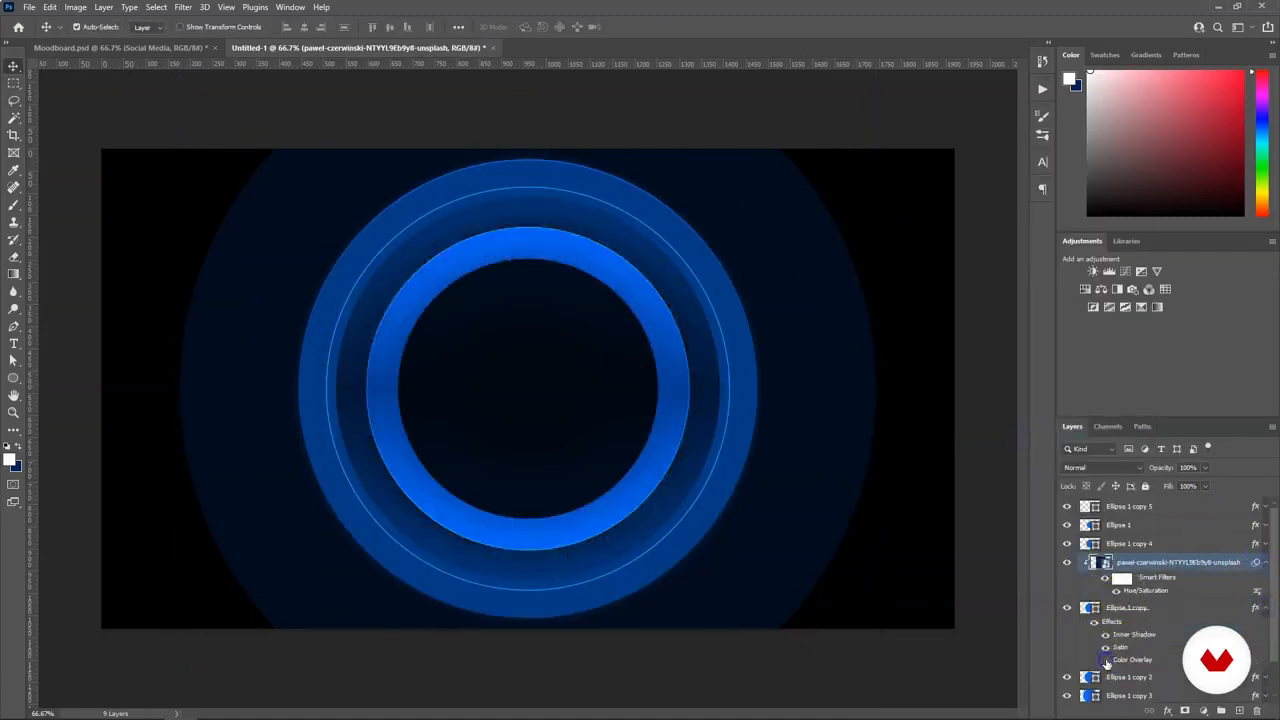
{"action": "left_click", "coordinate": [1267, 564]}
{"action": "left_click", "coordinate": [503, 251]}
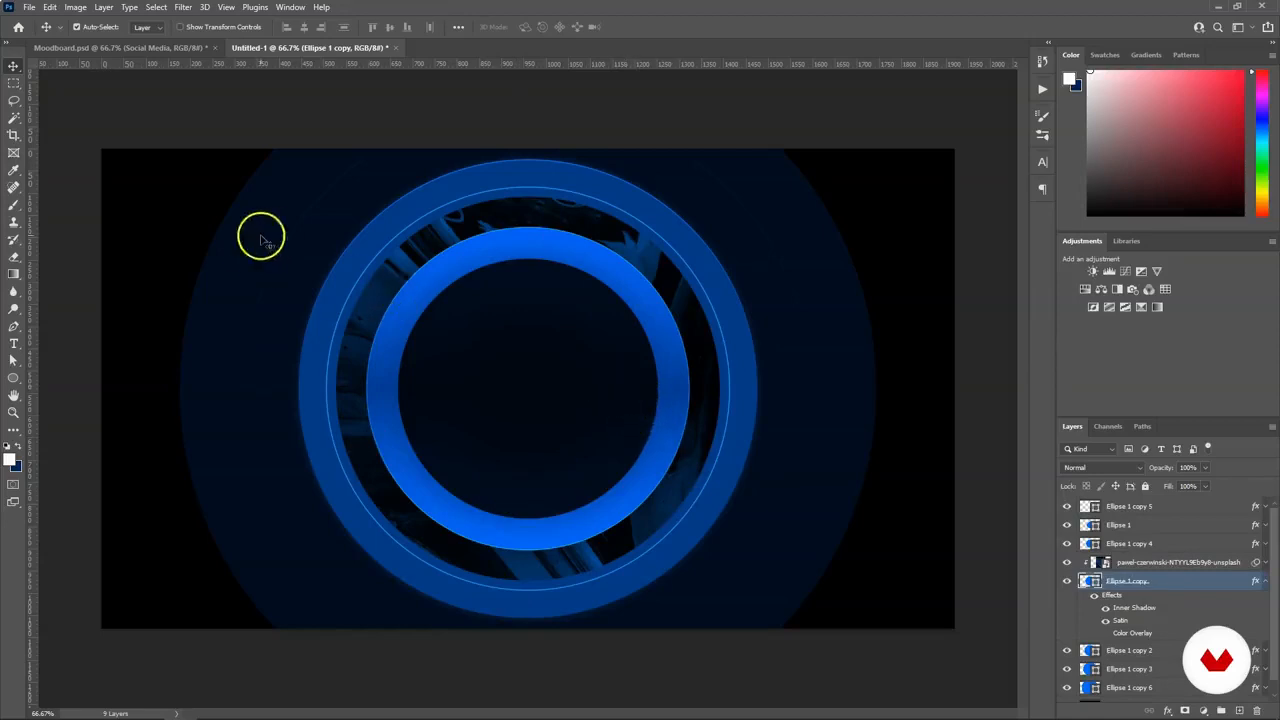
Shrink the large outer circle Ellipse 1 copy 6 to about 96% around its center.
{"action": "left_click", "coordinate": [1075, 687]}
{"action": "key", "text": "ctrl+t"}
{"action": "left_click_drag", "start_coordinate": [871, 388], "coordinate": [860, 388]}
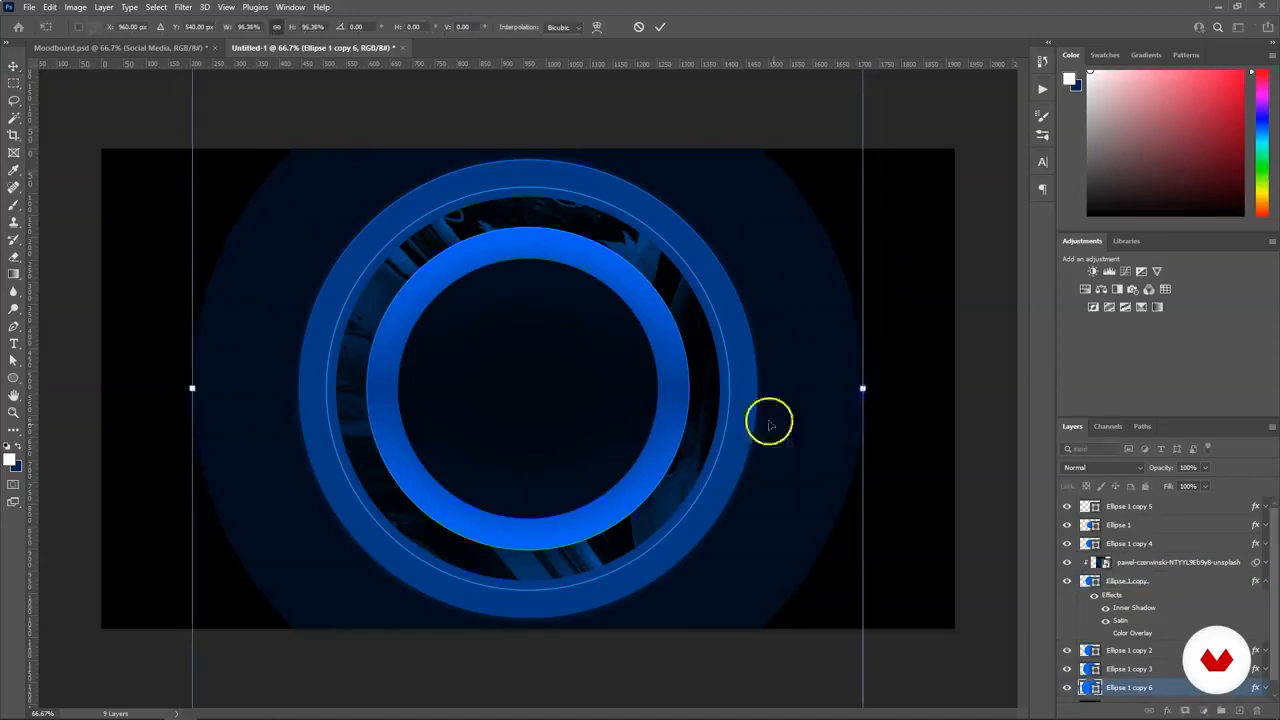
Adjust the Satin effect opacity of Ellipse 1 copy 4 and of Ellipse 1 copy.
{"action": "double_click", "coordinate": [1194, 543]}
{"action": "left_click", "coordinate": [748, 263]}
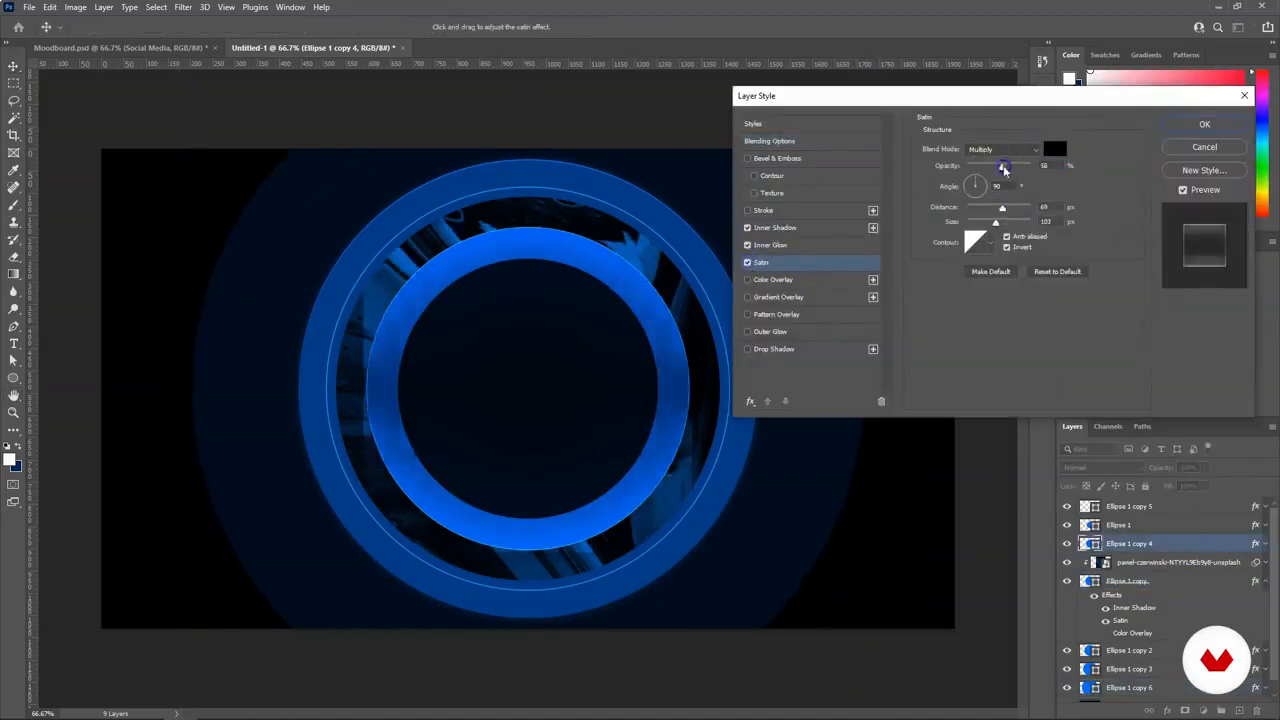
{"action": "left_click", "coordinate": [1204, 124]}
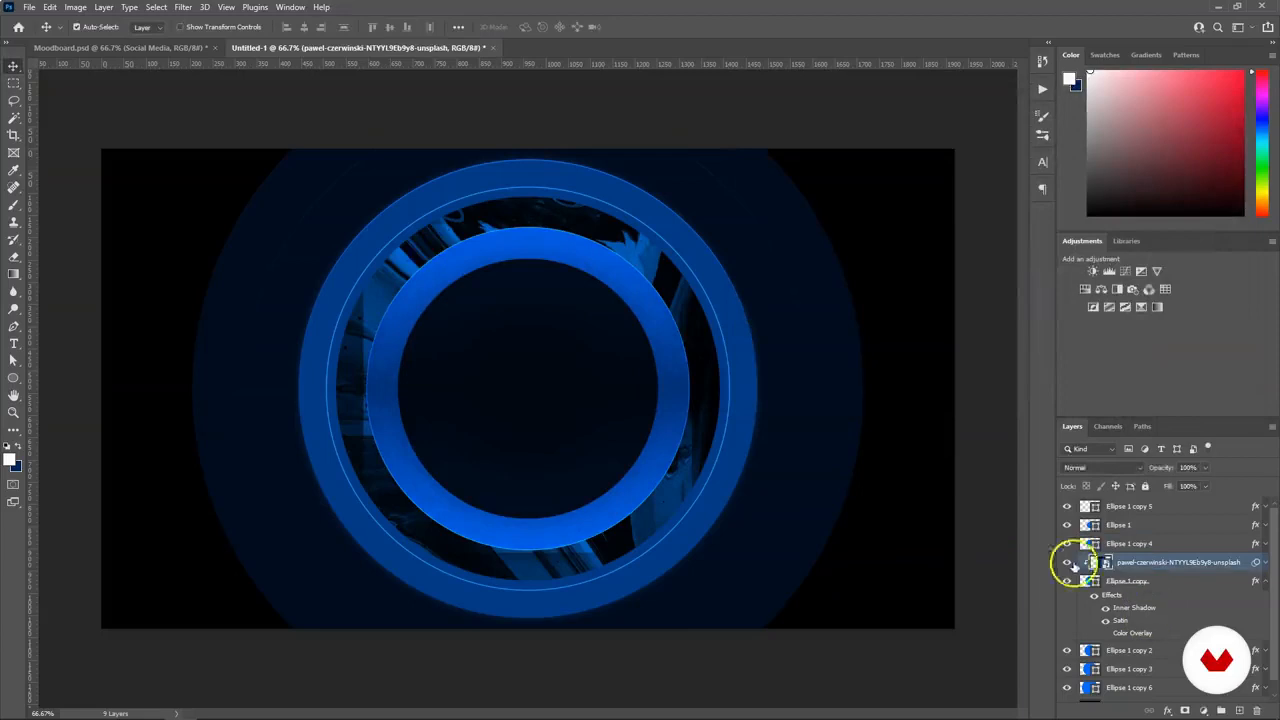
{"action": "left_click", "coordinate": [1110, 581]}
{"action": "key", "text": "h"}
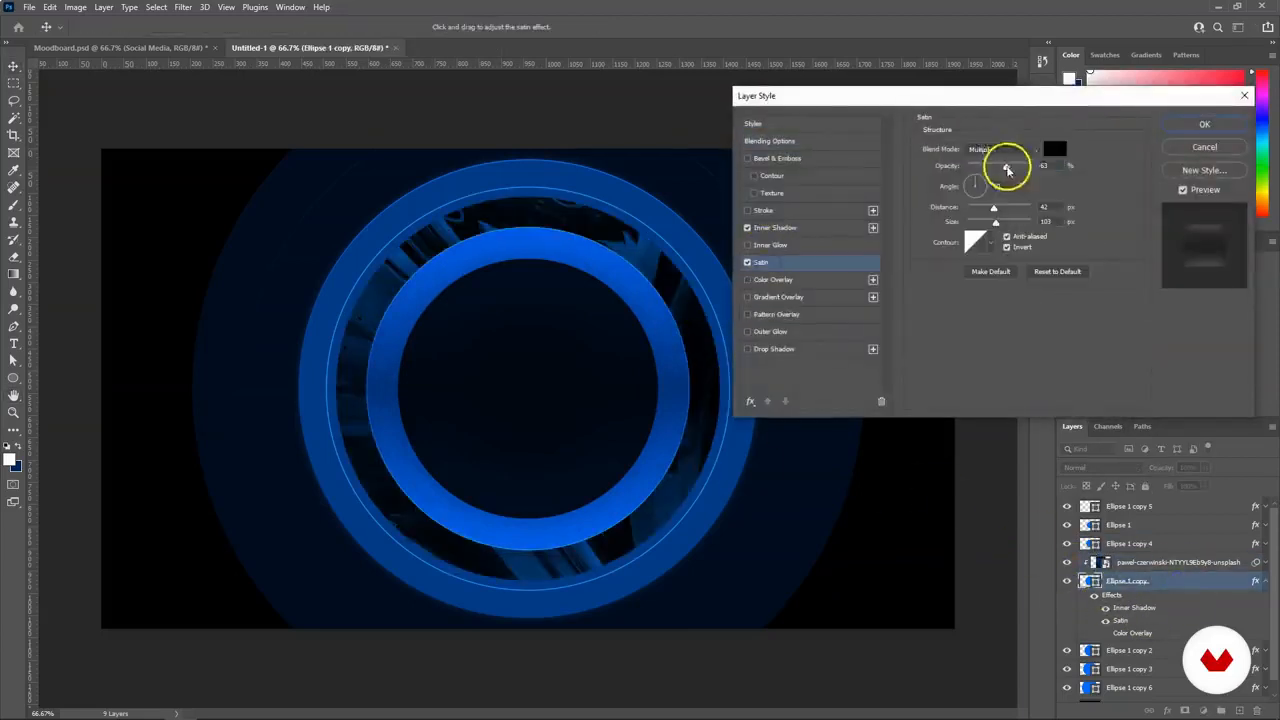
{"action": "left_click", "coordinate": [1166, 129]}
Bring in the dark rock texture directly above Ellipse 1 copy 6 and scale it to span the large outer circle.
{"action": "key", "text": "v"}
{"action": "key", "text": "alt+bracketleft"}
{"action": "key", "text": "alt+bracketleft"}
{"action": "key", "text": "alt+bracketleft"}
{"action": "left_click", "coordinate": [122, 47]}
{"action": "key", "text": "ctrl+Tab"}
{"action": "left_click", "coordinate": [271, 700]}
{"action": "left_click_drag", "start_coordinate": [855, 295], "coordinate": [477, 323]}
{"action": "left_click_drag", "start_coordinate": [686, 383], "coordinate": [866, 371]}
{"action": "key", "text": "Return"}
Darken the rock texture with a lower Hue/Saturation lightness and clip it to Ellipse 1 copy 6.
{"action": "key", "text": "ctrl+u"}
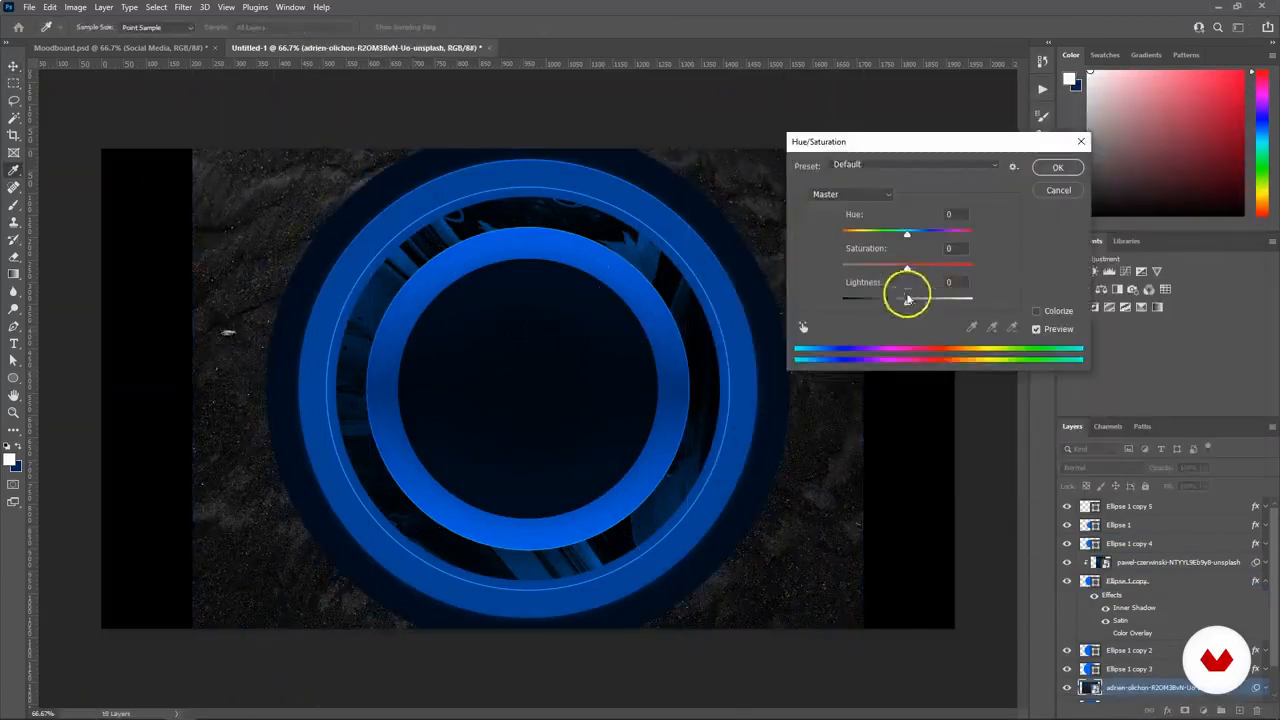
{"action": "left_click_drag", "start_coordinate": [906, 289], "coordinate": [886, 300]}
{"action": "left_click", "coordinate": [1057, 166]}
{"action": "right_click", "coordinate": [1160, 600]}
{"action": "left_click", "coordinate": [1145, 353]}
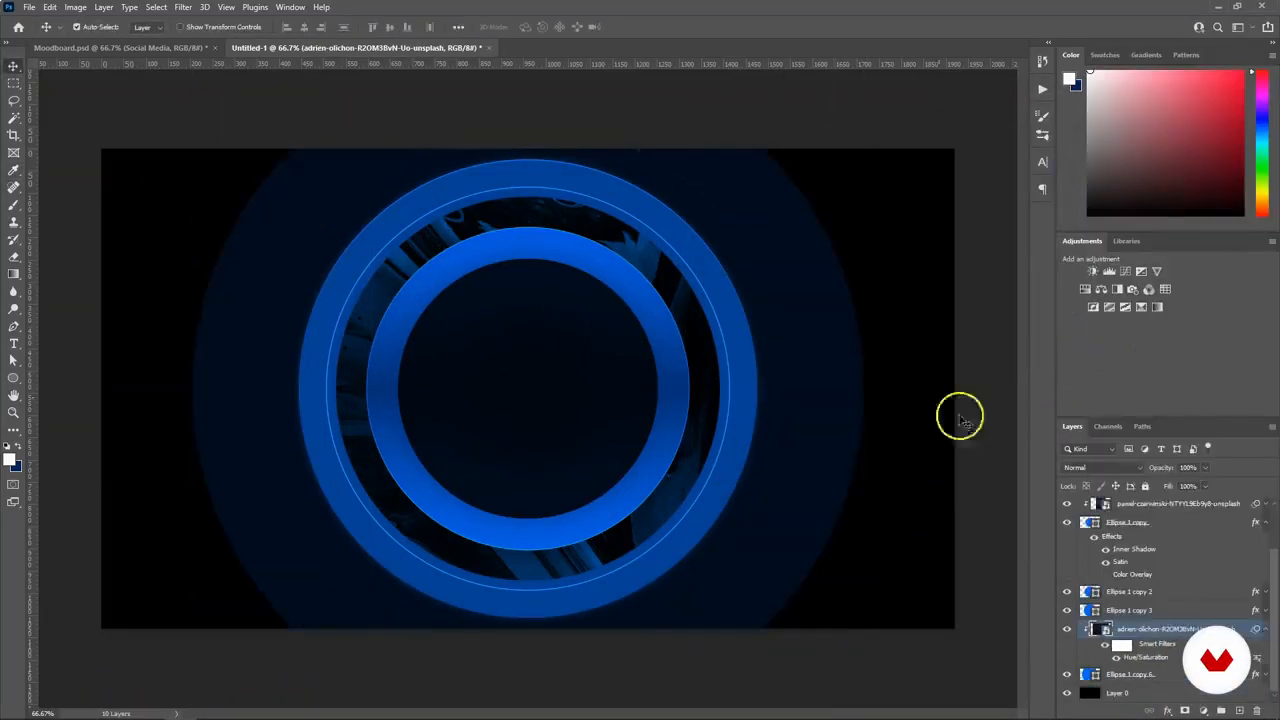
Clip the rock texture to Ellipse 1 copy 3 instead and colorize it with Hue/Saturation, adjusting hue and saturation and lowering lightness.
{"action": "key", "text": "ctrl+u"}
{"action": "left_click", "coordinate": [1037, 311]}
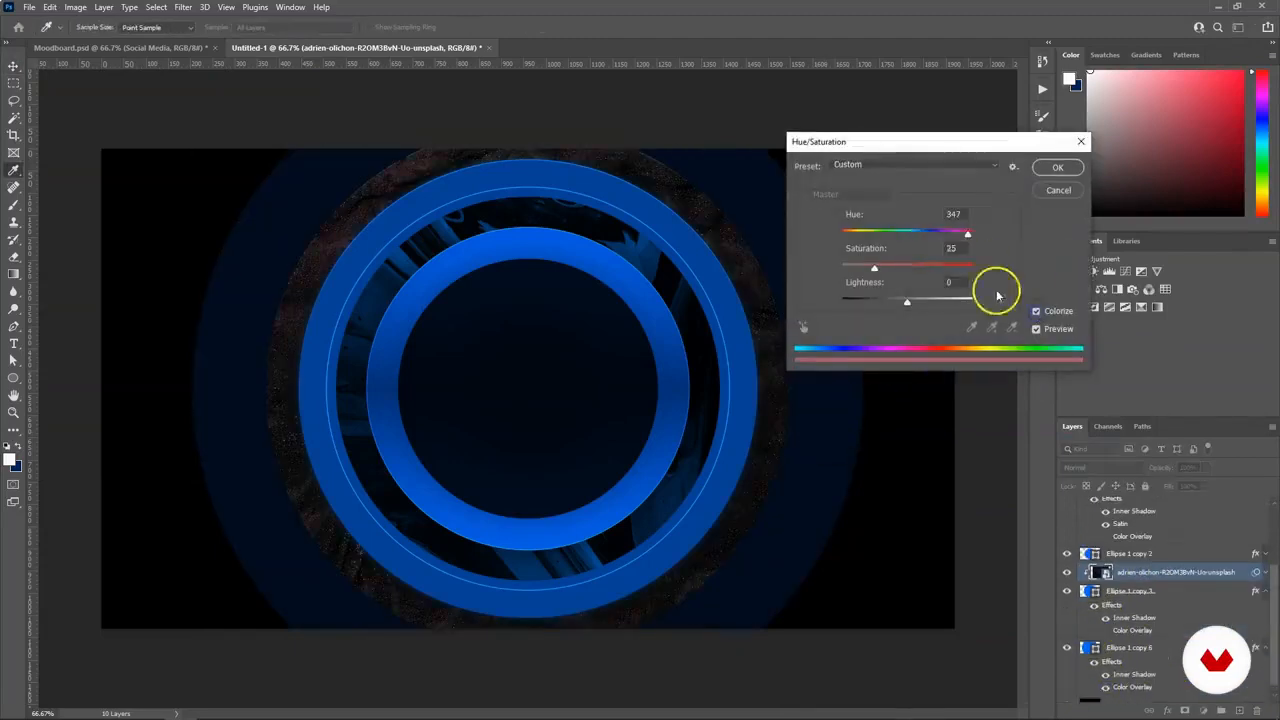
{"action": "left_click_drag", "start_coordinate": [890, 268], "coordinate": [895, 268]}
{"action": "left_click_drag", "start_coordinate": [967, 233], "coordinate": [904, 268]}
{"action": "left_click_drag", "start_coordinate": [907, 301], "coordinate": [910, 268]}
{"action": "left_click_drag", "start_coordinate": [888, 301], "coordinate": [880, 305]}
{"action": "left_click", "coordinate": [1050, 172]}
Add a Satin effect to Ellipse 1 copy 3 and adjust its opacity.
{"action": "double_click", "coordinate": [1200, 591]}
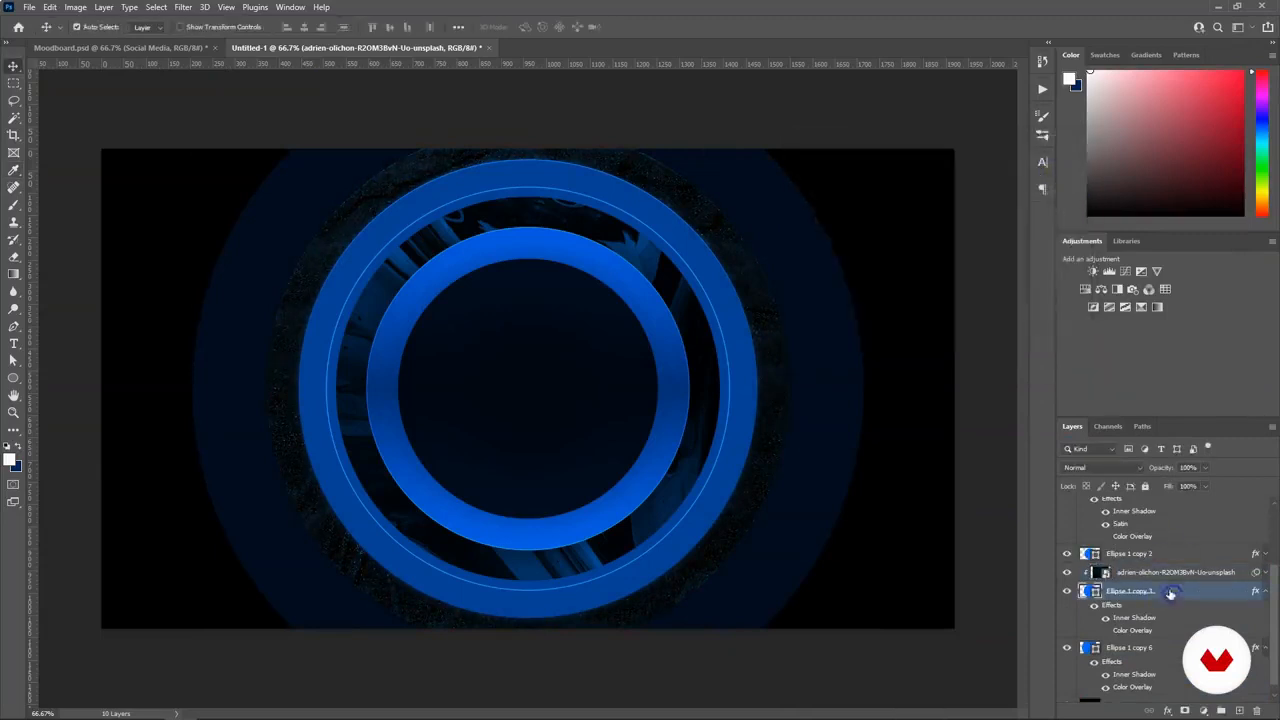
{"action": "left_click", "coordinate": [750, 262]}
{"action": "left_click_drag", "start_coordinate": [986, 166], "coordinate": [989, 167]}
{"action": "left_click", "coordinate": [1206, 122]}
Fine-tune the size of Ellipse 1 copy 6 and enlarge the thin Outline circle to sit just outside the wide blue ring.
{"action": "left_click", "coordinate": [832, 285]}
{"action": "key", "text": "ctrl+t"}
{"action": "left_click_drag", "start_coordinate": [863, 387], "coordinate": [864, 387]}
{"action": "key", "text": "Return"}
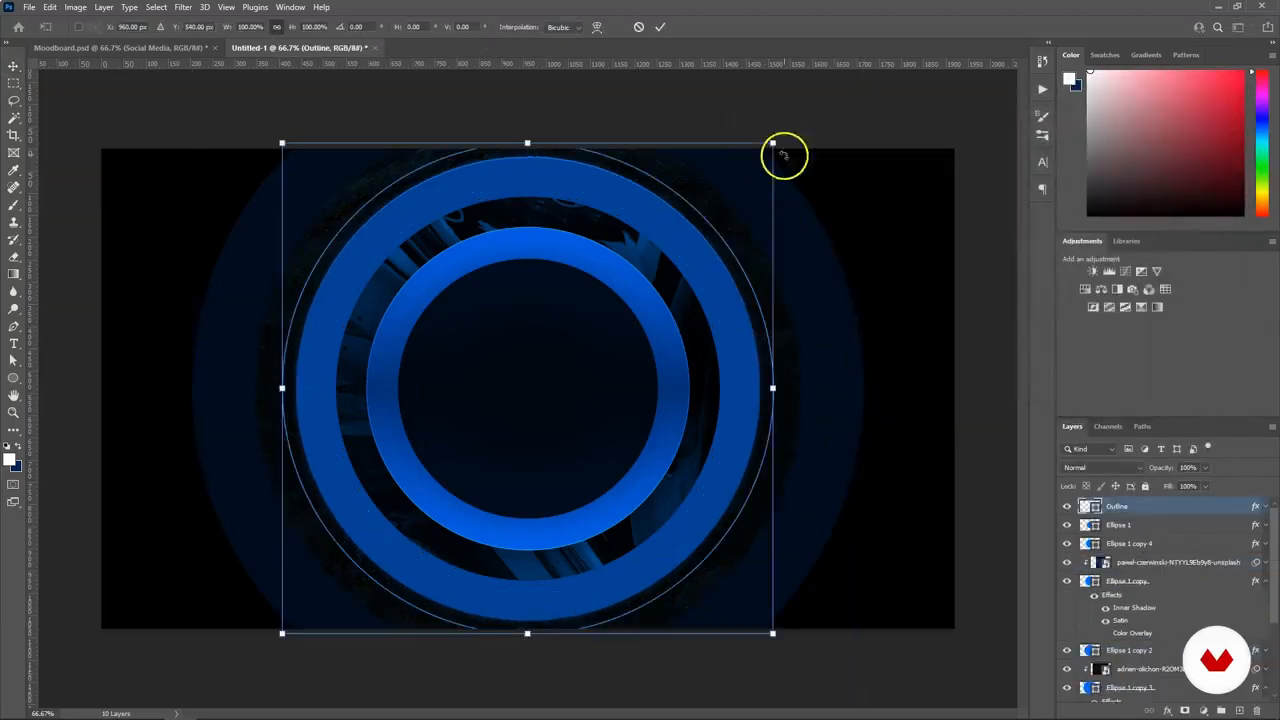
{"action": "left_click_drag", "start_coordinate": [773, 144], "coordinate": [775, 144]}
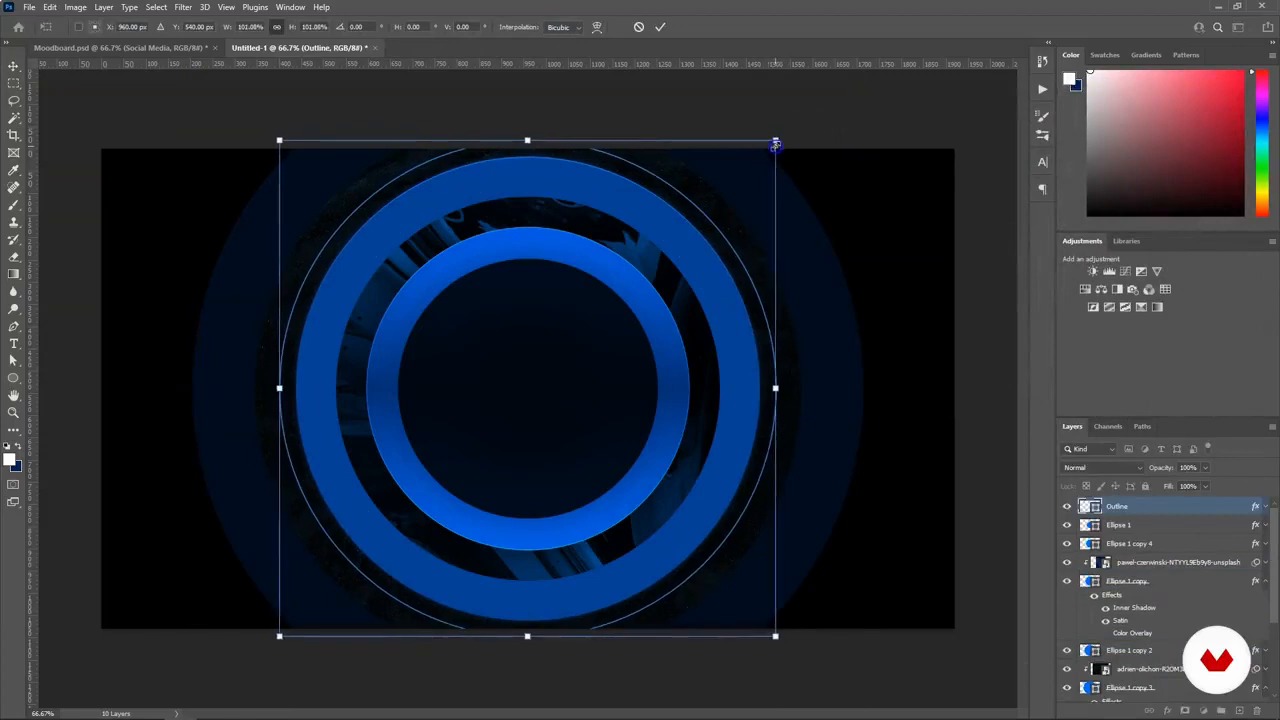
{"action": "key", "text": "Return"}
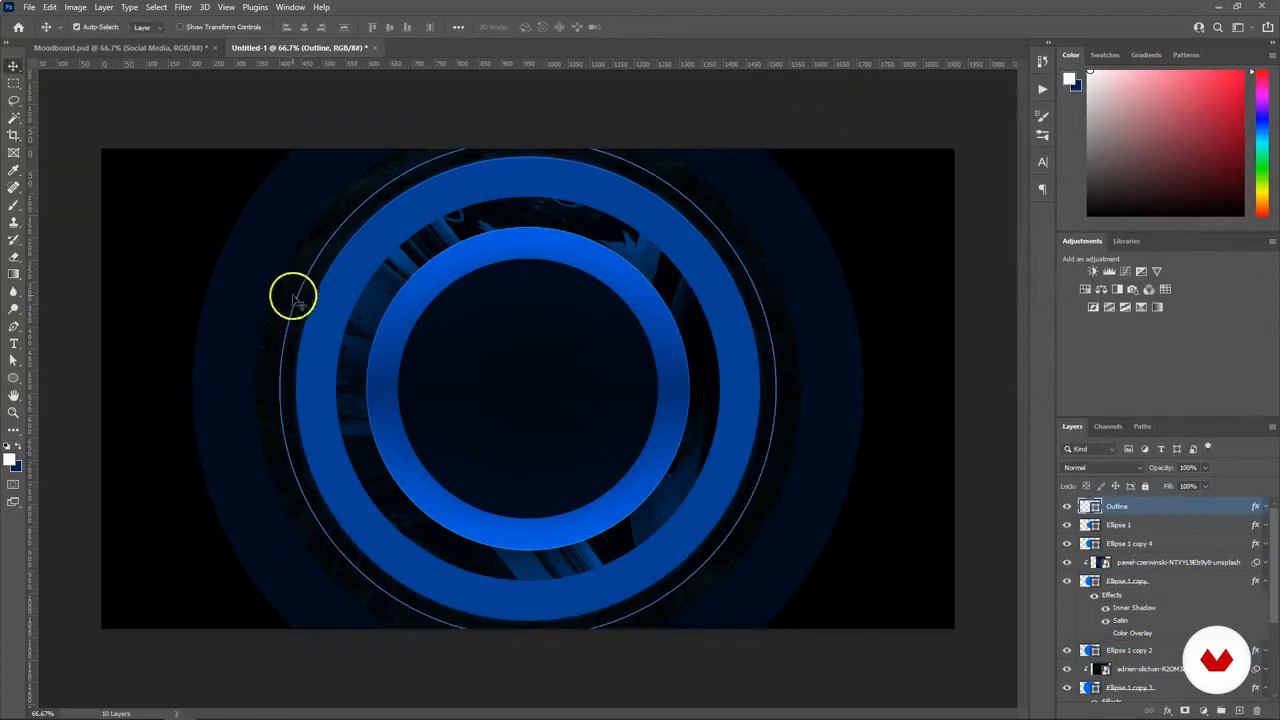
Slightly shrink the dark innermost circle around its center.
{"action": "left_click", "coordinate": [498, 371]}
{"action": "key", "text": "ctrl+t"}
{"action": "left_click_drag", "start_coordinate": [650, 265], "coordinate": [645, 265]}
{"action": "key", "text": "Return"}
{"action": "left_click", "coordinate": [260, 289]}
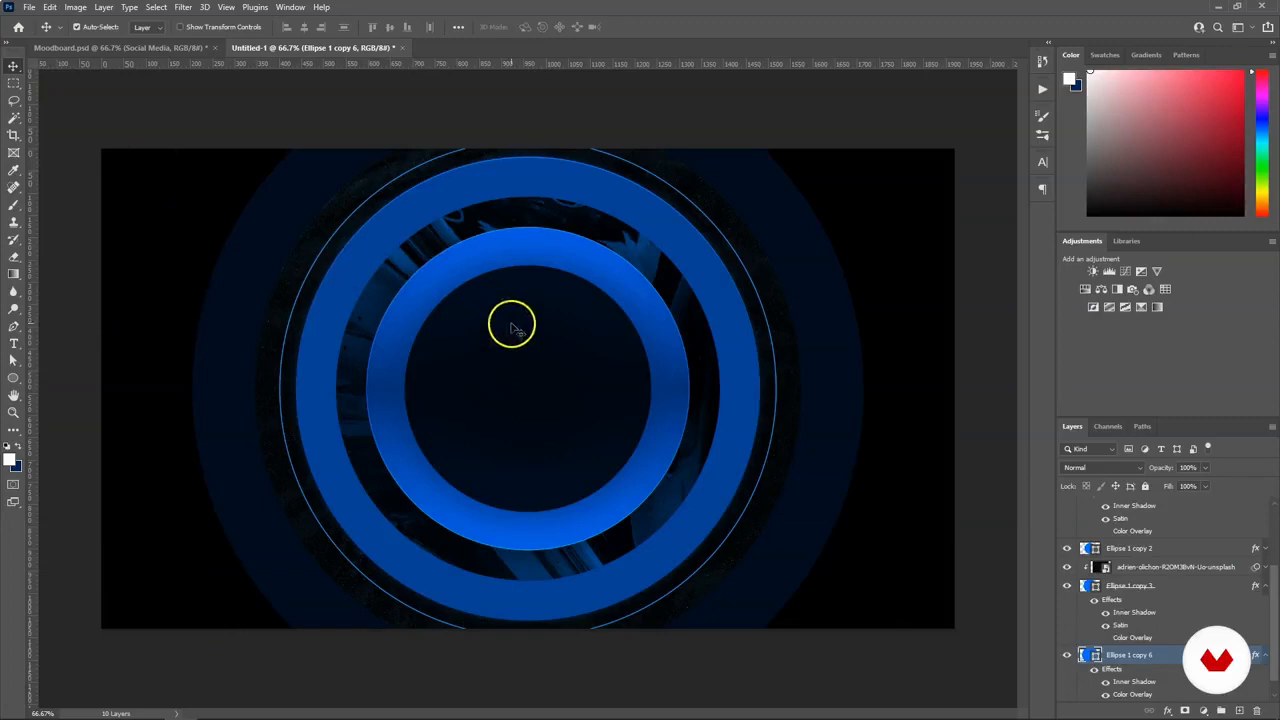
Group all circle and texture layers from Outline to Ellipse 1 copy 6 and name the group Background.
{"action": "left_click", "coordinate": [14, 344]}
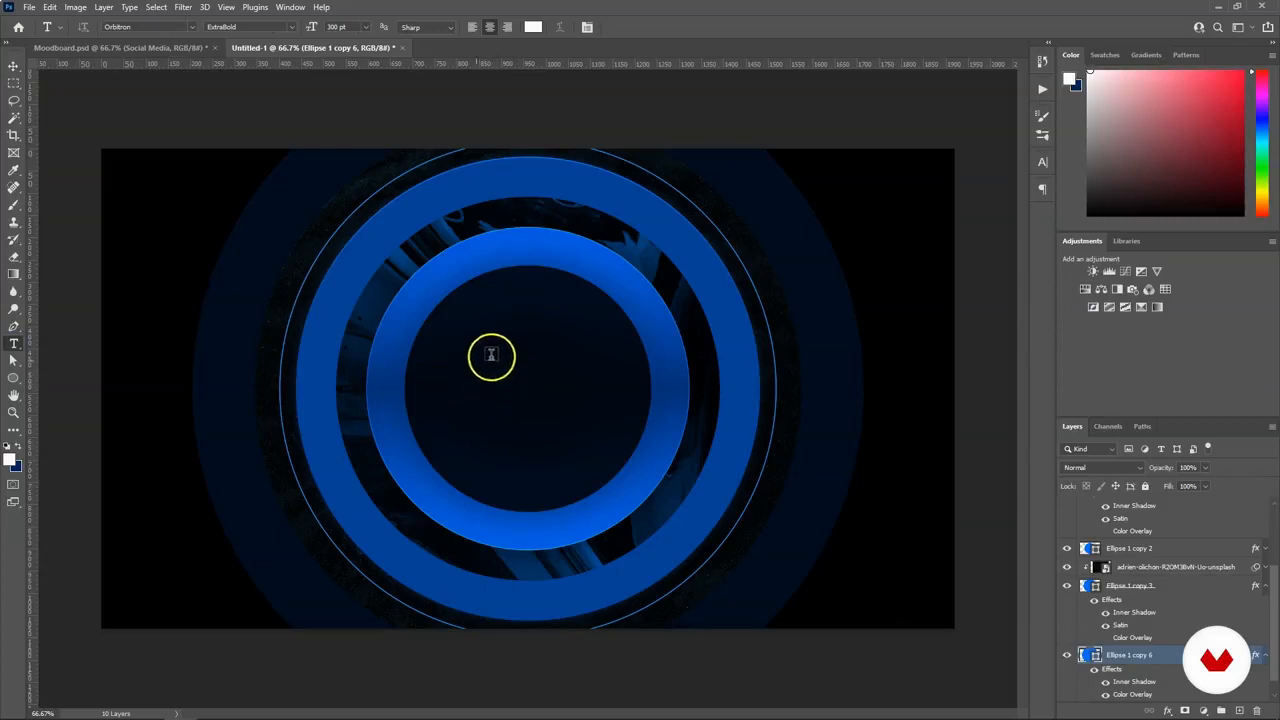
{"action": "left_click", "coordinate": [14, 67]}
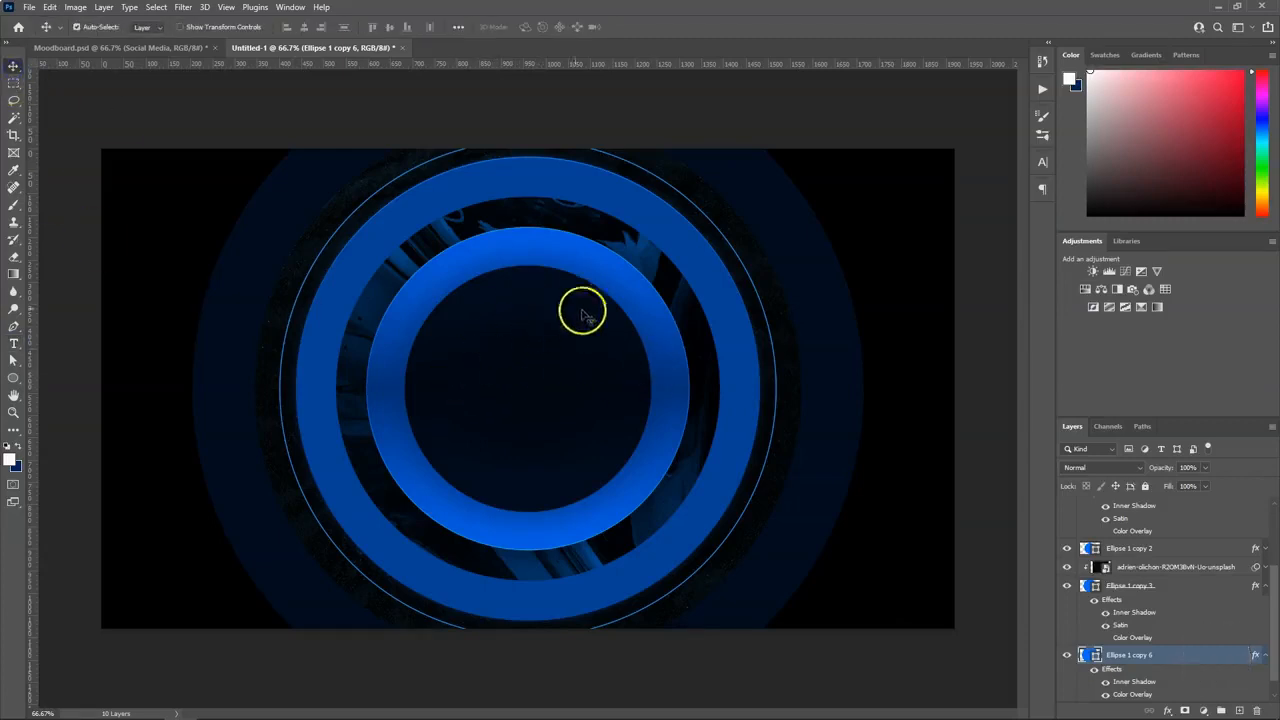
{"action": "left_click", "coordinate": [14, 343]}
{"action": "left_click_drag", "start_coordinate": [1263, 655], "coordinate": [1265, 600]}
{"action": "scroll", "coordinate": [1155, 590], "scroll_direction": "up", "scroll_amount": 2}
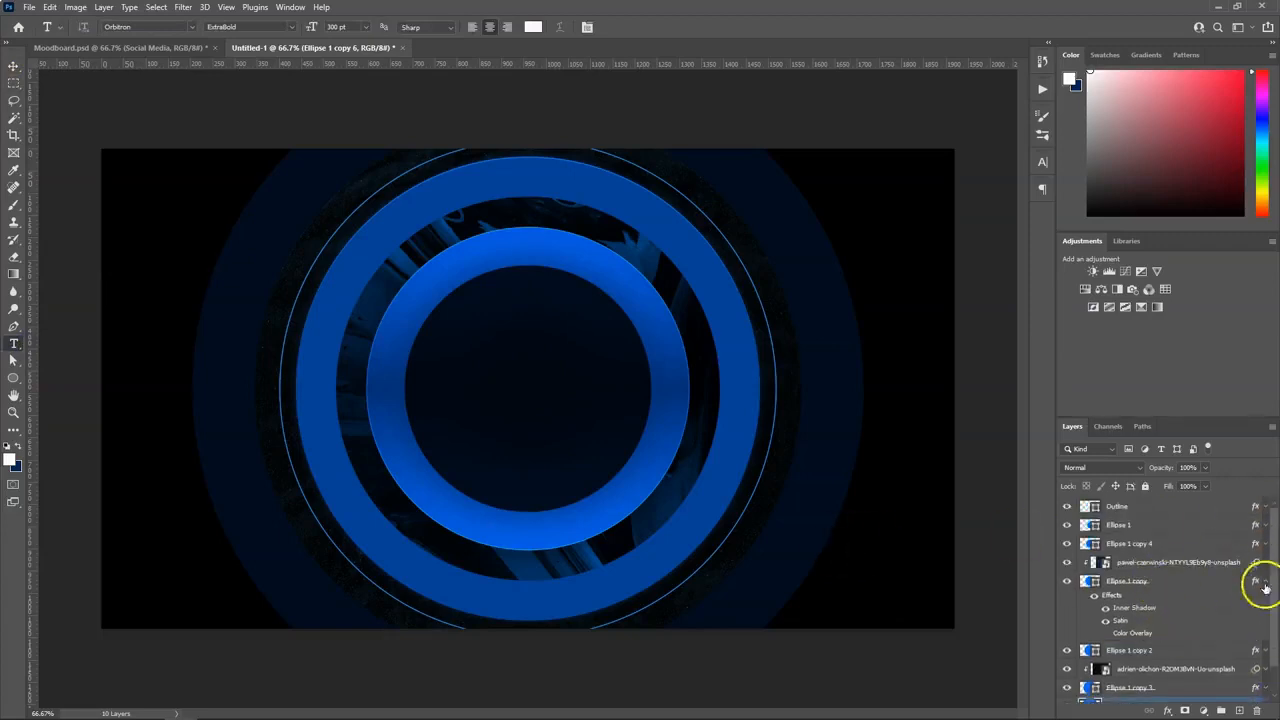
{"action": "left_click", "coordinate": [1265, 583]}
{"action": "left_click", "coordinate": [1117, 508]}
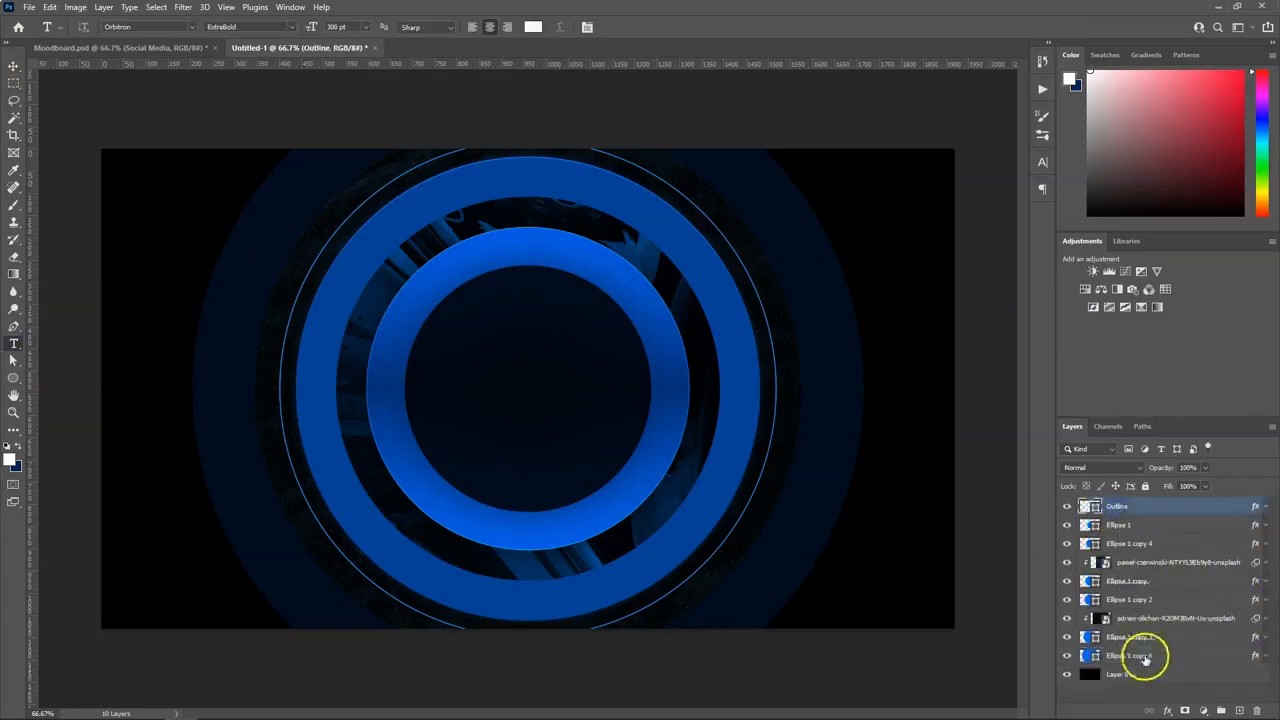
{"action": "left_click", "coordinate": [1141, 657], "text": "shift"}
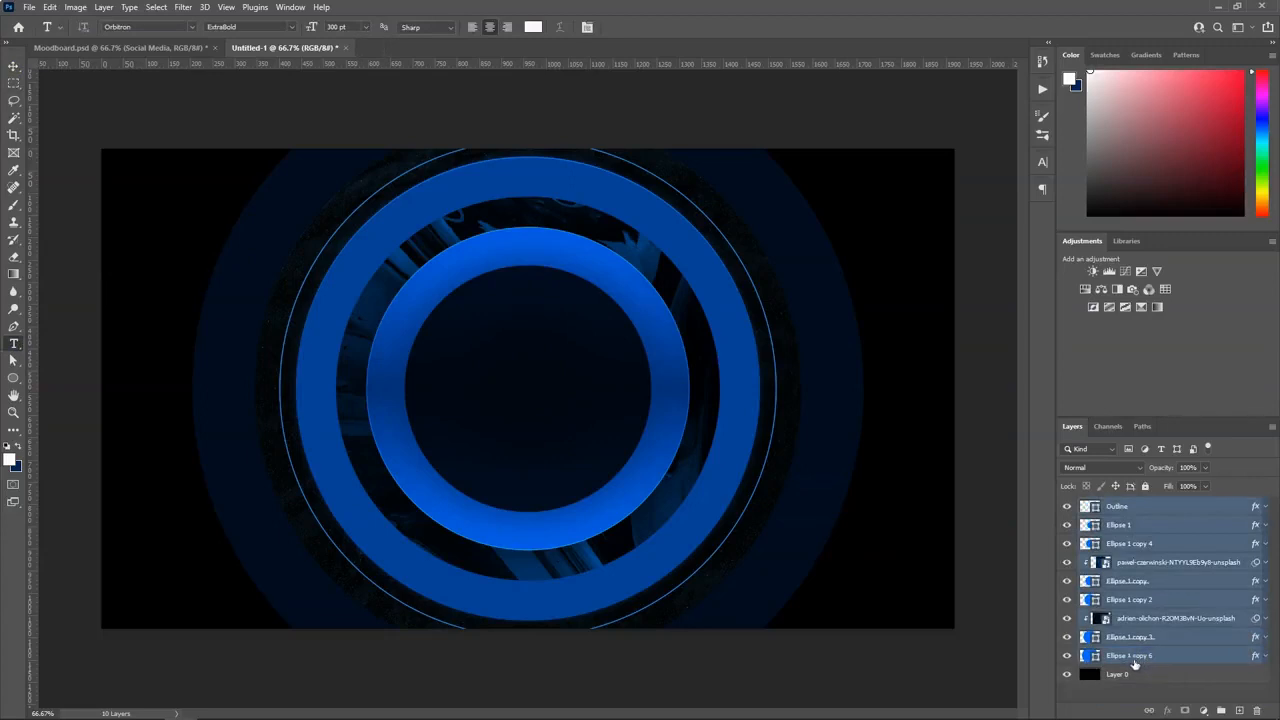
{"action": "key", "text": "ctrl+g"}
{"action": "left_click", "coordinate": [1118, 508]}
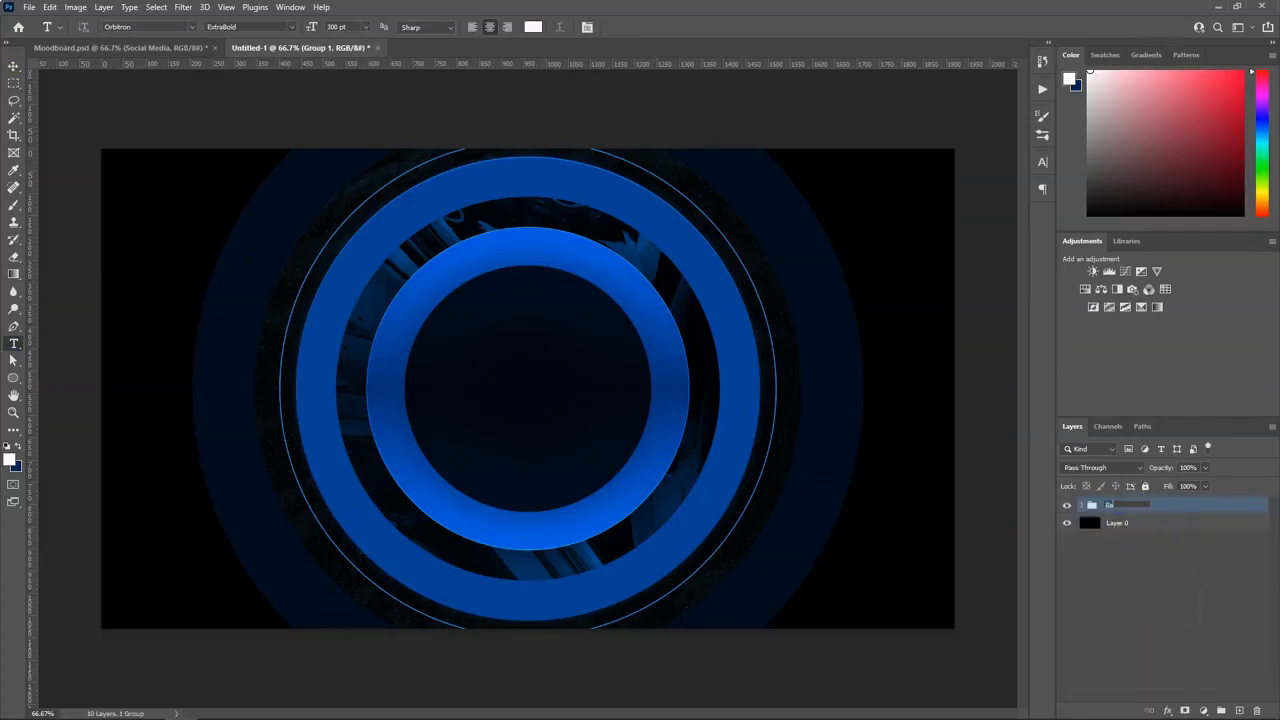
Rename Layer 0 as BG, move it to the bottom of the Background group and collapse the group.
{"action": "left_click", "coordinate": [1083, 505]}
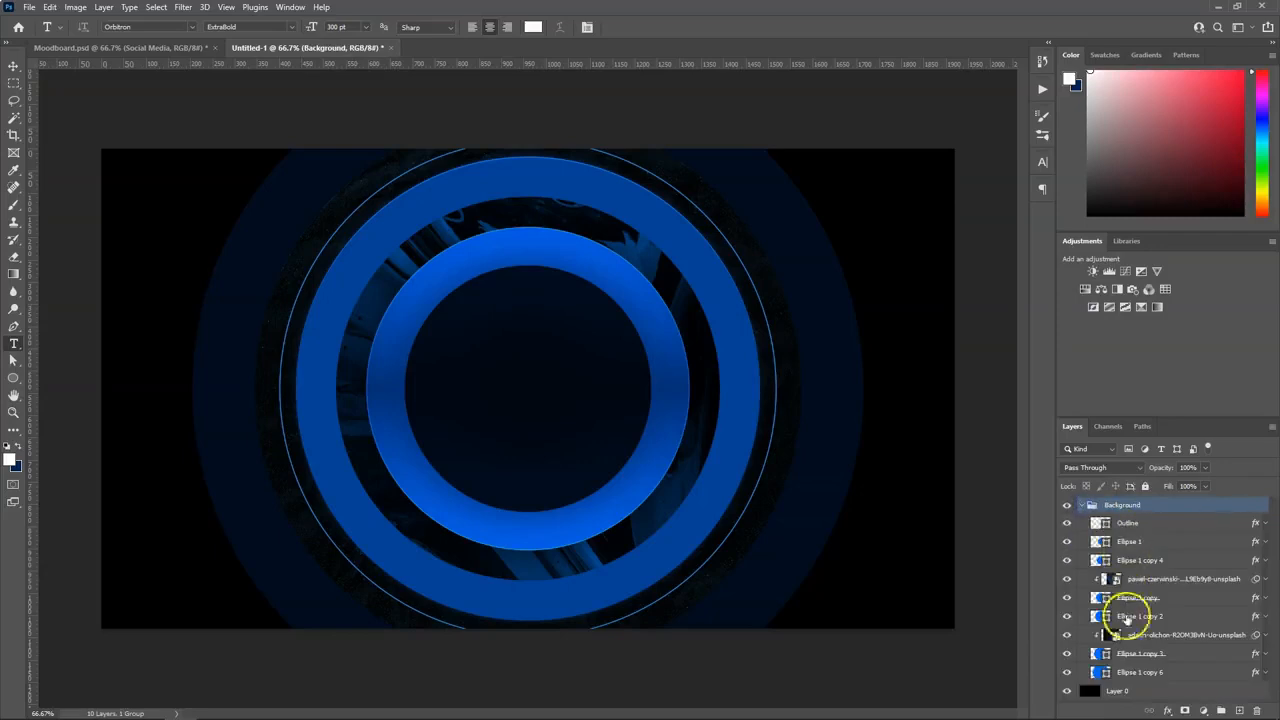
{"action": "double_click", "coordinate": [1118, 690]}
{"action": "left_click_drag", "start_coordinate": [1135, 690], "coordinate": [1127, 678]}
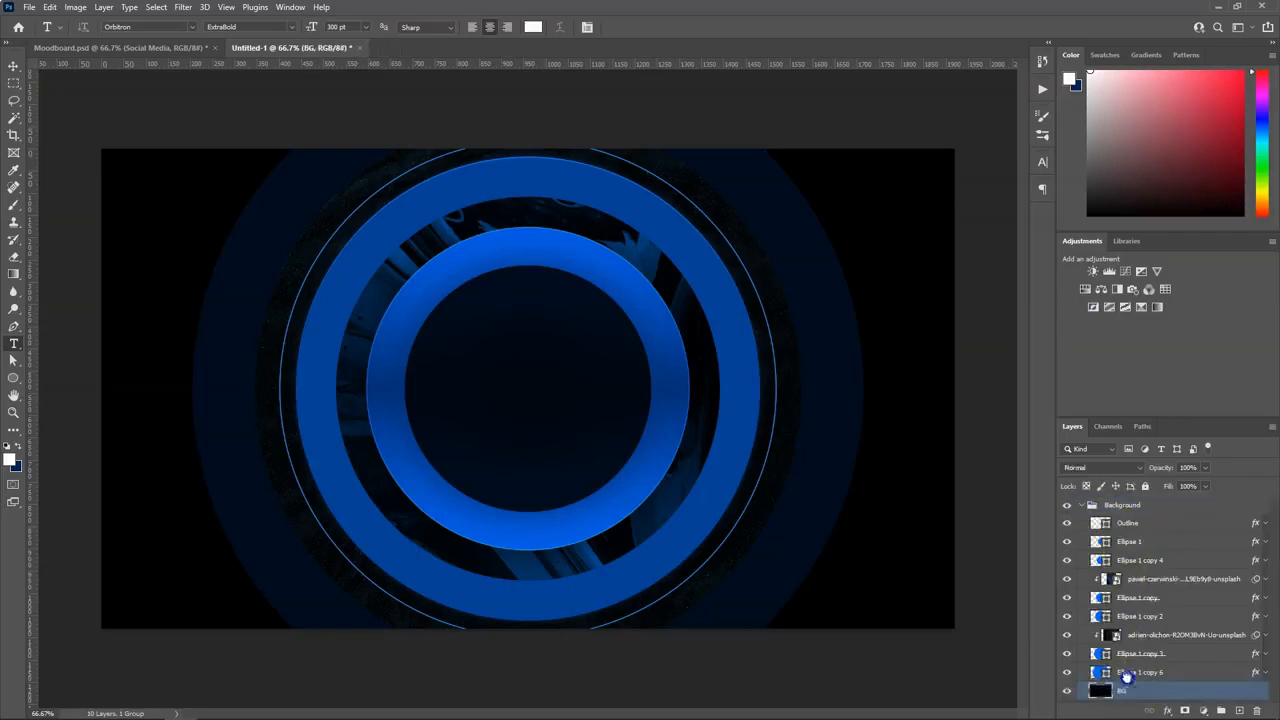
{"action": "left_click", "coordinate": [1080, 505]}
Create a new empty layer above Background inside a group named Text.
{"action": "left_click", "coordinate": [1239, 710]}
{"action": "key", "text": "ctrl+g"}
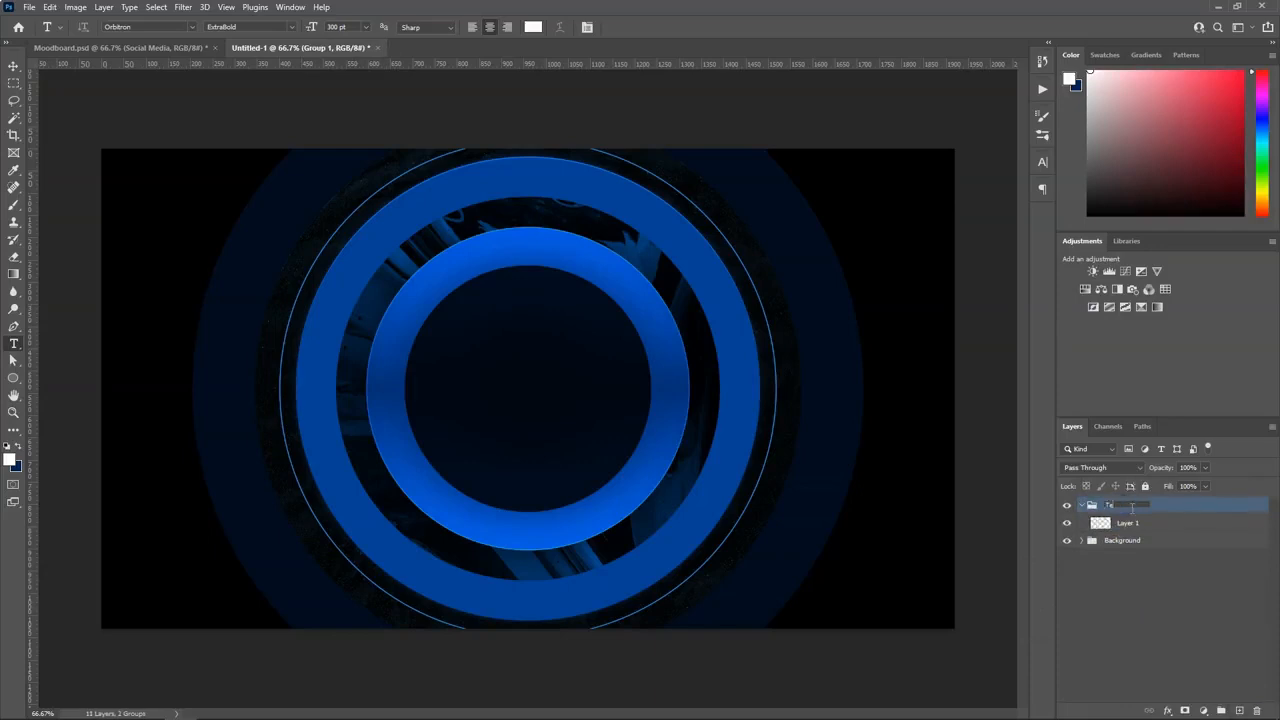
{"action": "left_click", "coordinate": [1118, 527]}
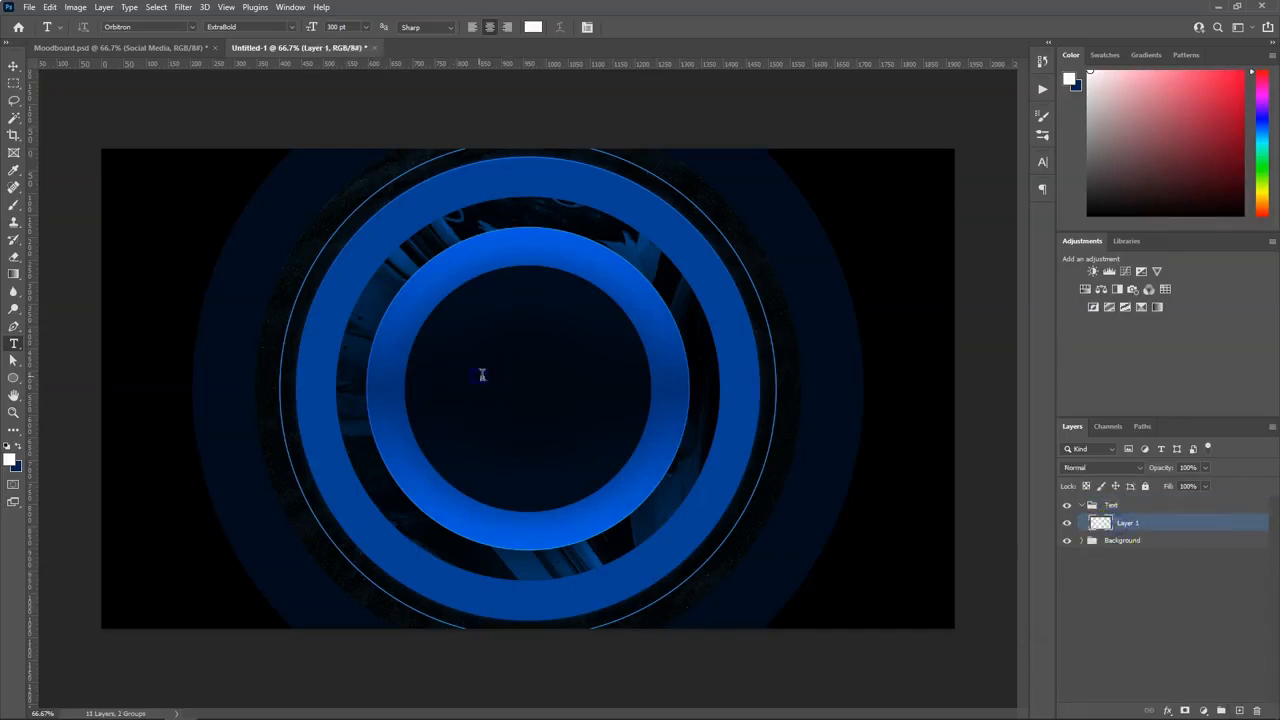
Add the white text STARTING over the circles in Orbitron ExtraBold at 300 pt.
{"action": "left_click", "coordinate": [482, 375]}
{"action": "type", "text": "T"}
{"action": "key", "text": "BackSpace"}
{"action": "type", "text": "S"}
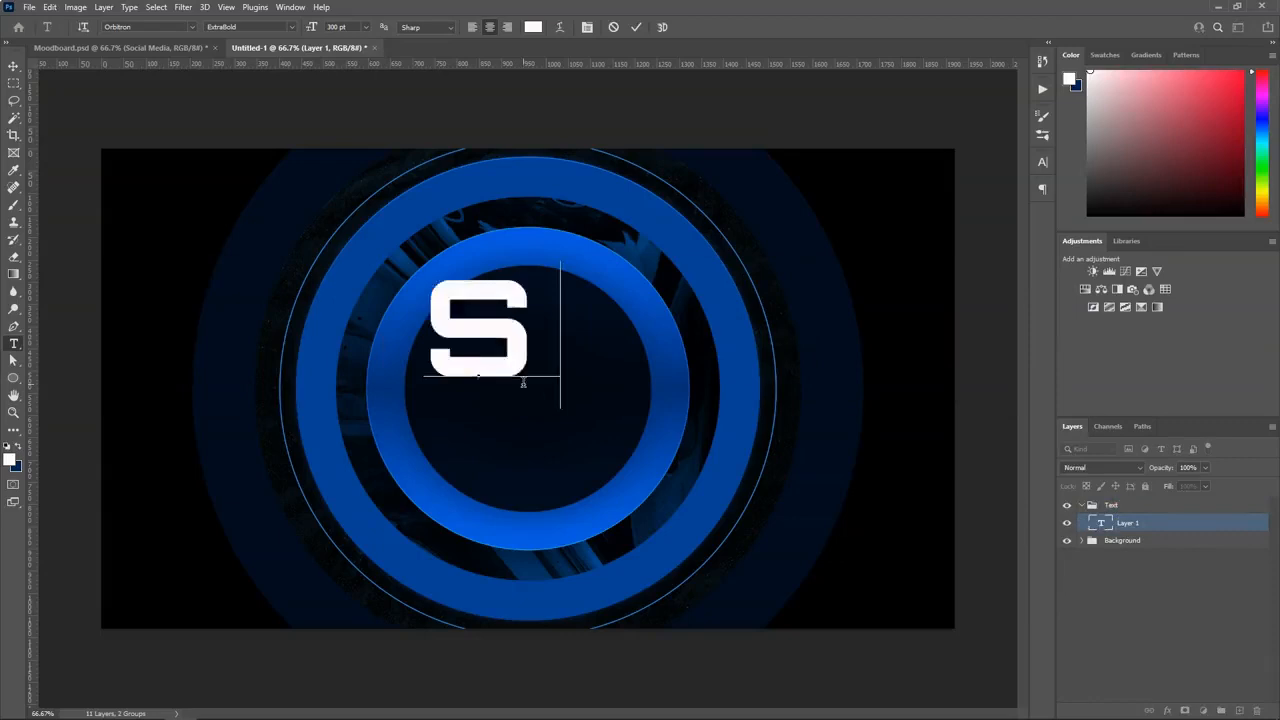
{"action": "type", "text": "TARTING"}
{"action": "left_click", "coordinate": [1141, 522]}
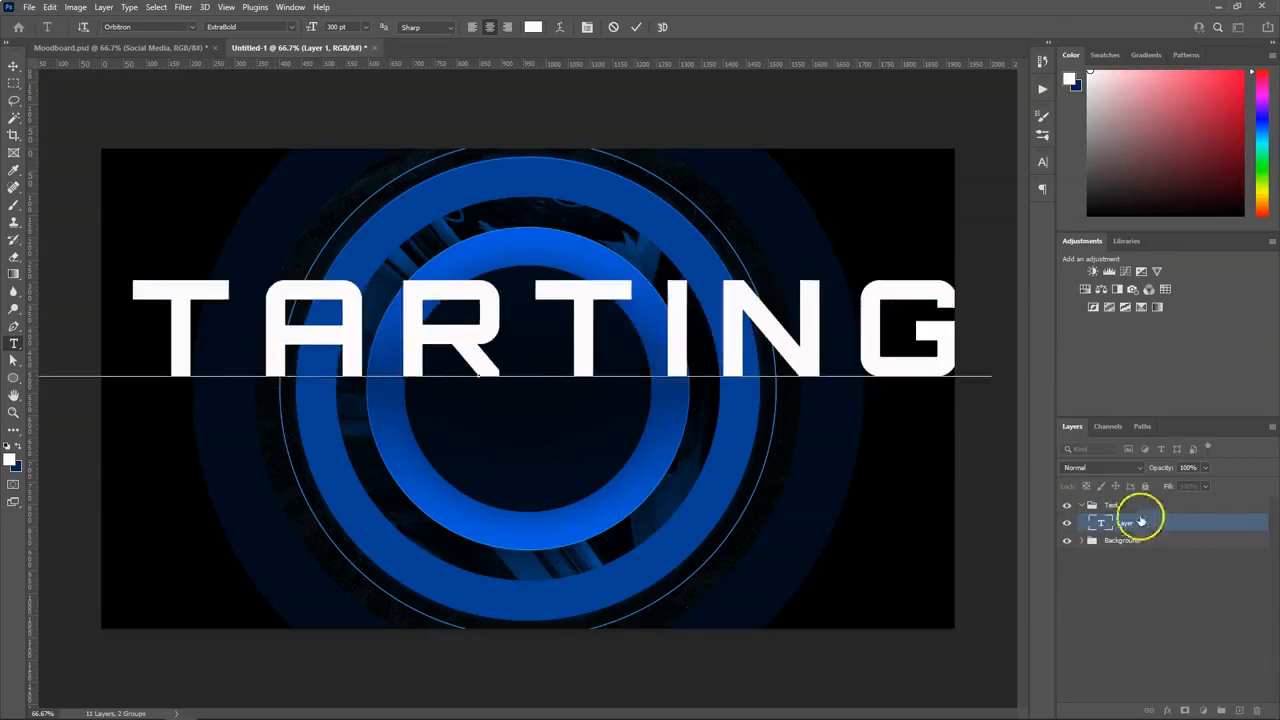
Scale the STARTING text down to about 129 pt and set its tracking to 0.
{"action": "key", "text": "ctrl+t"}
{"action": "left_click_drag", "start_coordinate": [986, 263], "coordinate": [706, 303]}
{"action": "double_click", "coordinate": [373, 345]}
{"action": "double_click", "coordinate": [280, 331]}
{"action": "left_click", "coordinate": [1042, 161]}
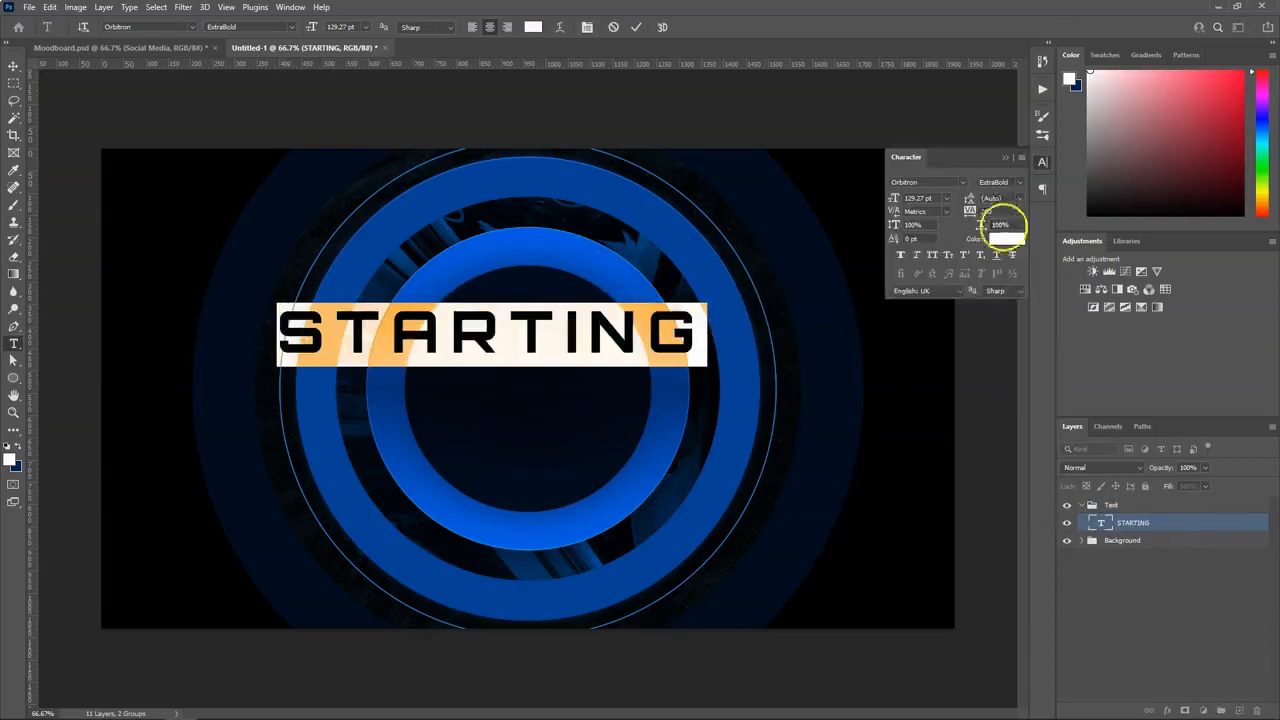
{"action": "type", "text": "0"}
{"action": "key", "text": "Return"}
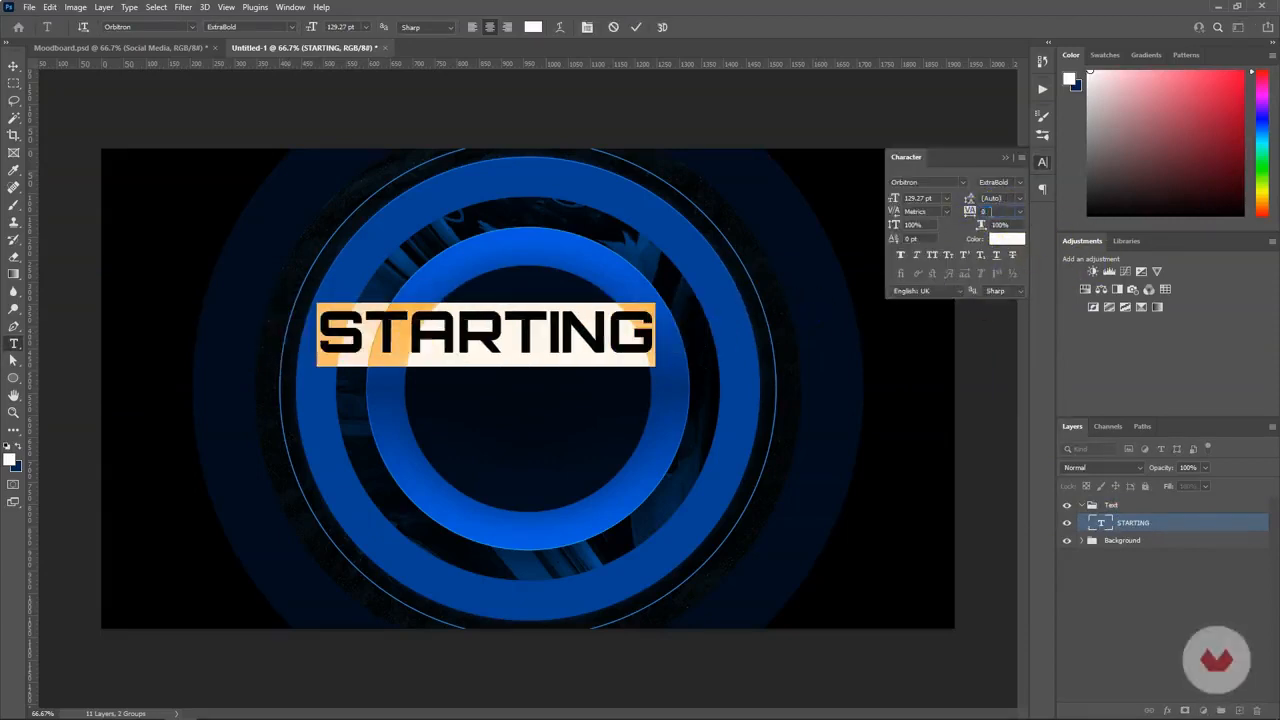
{"action": "left_click", "coordinate": [1006, 158]}
Move the STARTING text down to the middle of the circles and enlarge it slightly.
{"action": "left_click", "coordinate": [1147, 523]}
{"action": "double_click", "coordinate": [1100, 522]}
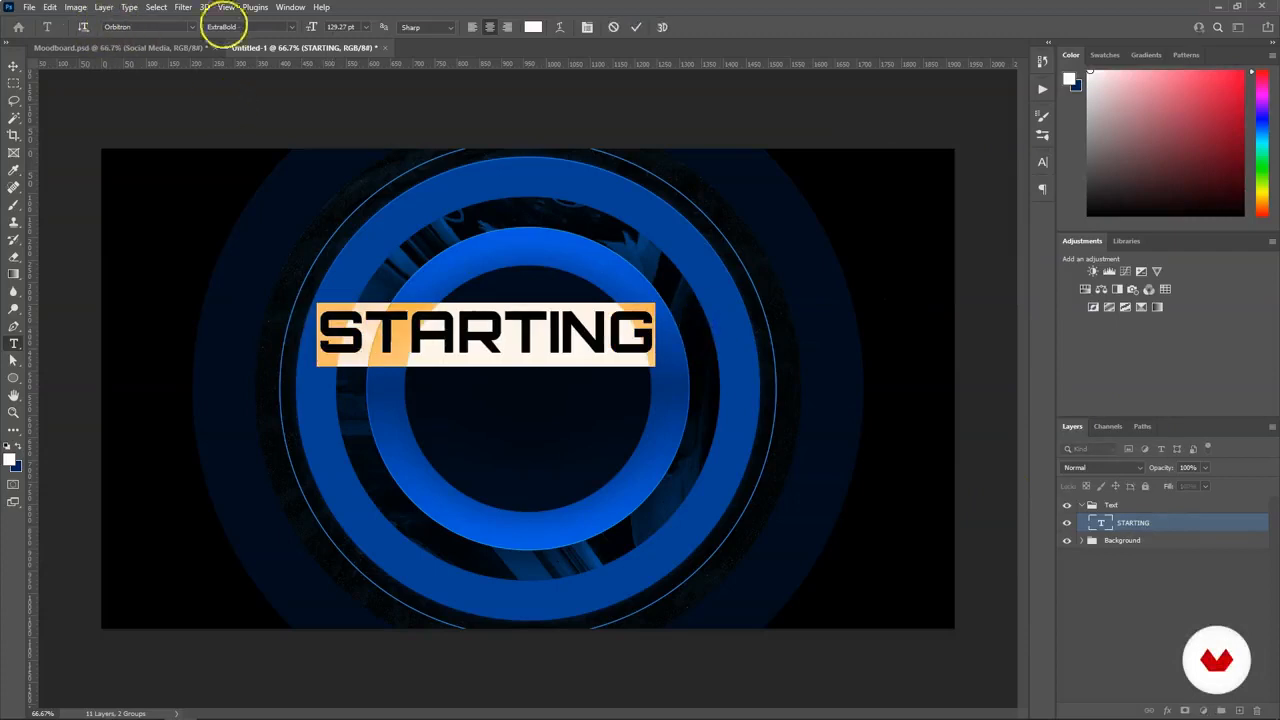
{"action": "left_click", "coordinate": [14, 64]}
{"action": "left_click_drag", "start_coordinate": [471, 309], "coordinate": [508, 382]}
{"action": "key", "text": "ctrl+t"}
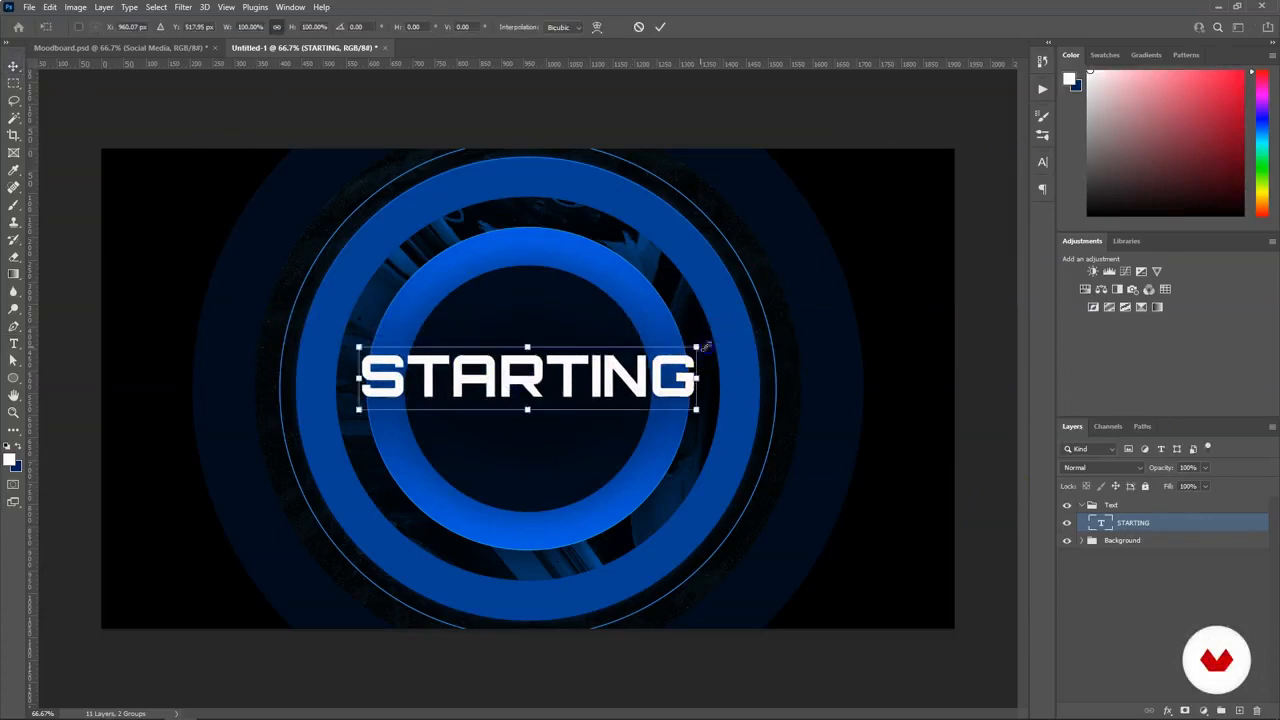
{"action": "left_click_drag", "start_coordinate": [705, 345], "coordinate": [733, 339]}
{"action": "key", "text": "Return"}
Center the STARTING text using the guides and reduce its size slightly.
{"action": "key", "text": "ctrl+;"}
{"action": "key", "text": "ctrl+t"}
{"action": "left_click_drag", "start_coordinate": [561, 371], "coordinate": [563, 381]}
{"action": "left_click", "coordinate": [440, 358]}
{"action": "left_click_drag", "start_coordinate": [733, 352], "coordinate": [706, 353]}
{"action": "key", "text": "Return"}
Duplicate the STARTING text, place the copy just above the original and shrink it to about 71 pt.
{"action": "key", "text": "ctrl+j"}
{"action": "key", "text": "ctrl+t"}
{"action": "left_click_drag", "start_coordinate": [614, 391], "coordinate": [617, 342]}
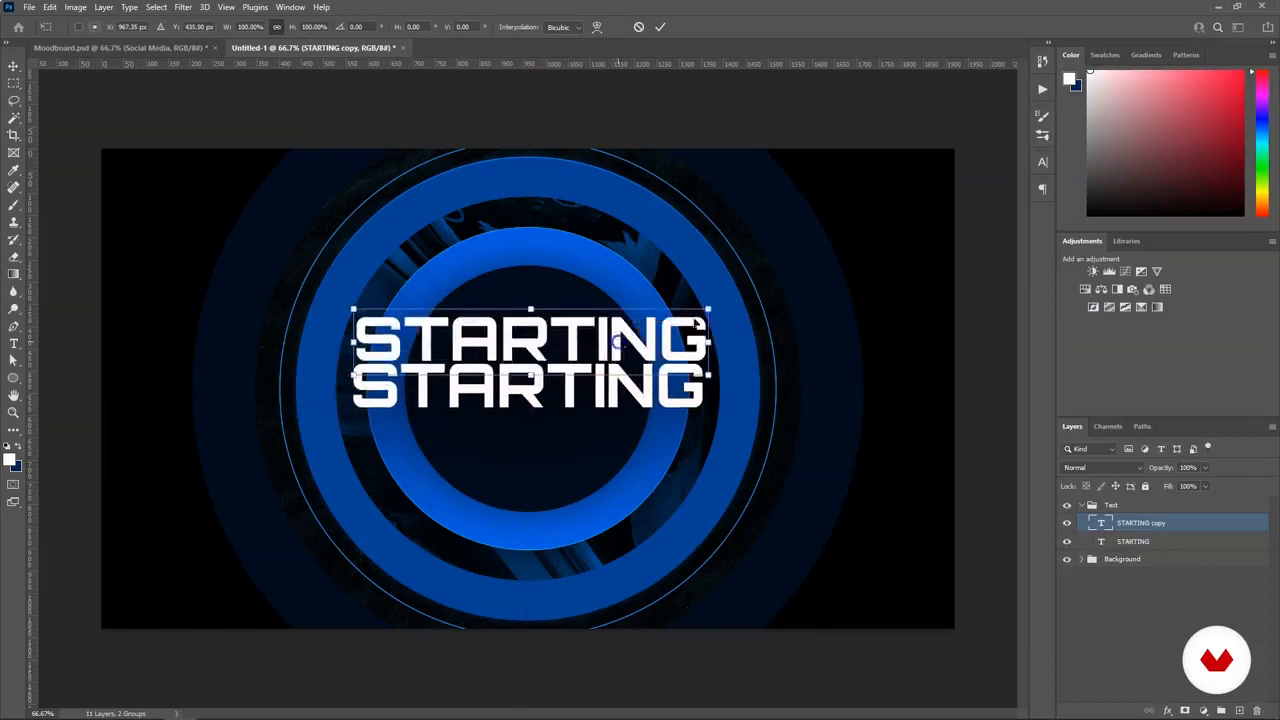
{"action": "left_click_drag", "start_coordinate": [708, 311], "coordinate": [626, 330]}
{"action": "key", "text": "Return"}
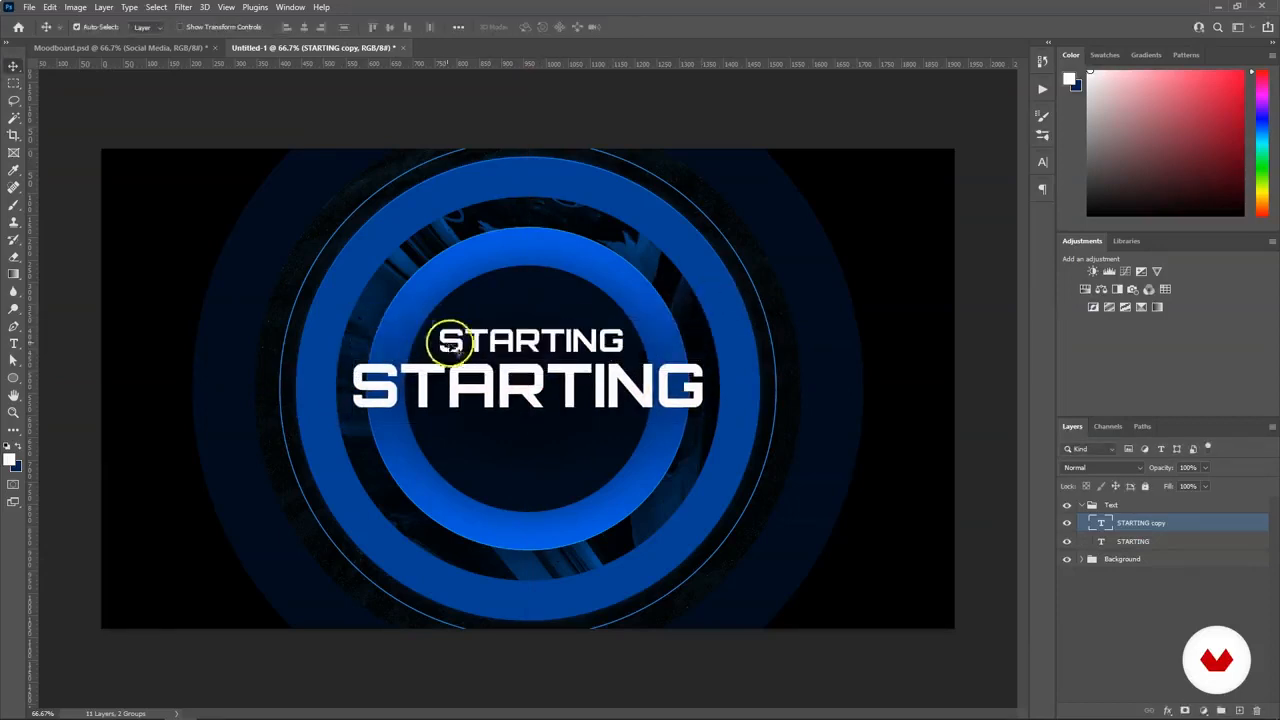
Change the smaller text copy to STREAM IS and set its tracking to 200.
{"action": "left_click", "coordinate": [12, 342]}
{"action": "type", "text": "STREAM IS"}
{"action": "left_click_drag", "start_coordinate": [627, 338], "coordinate": [386, 338]}
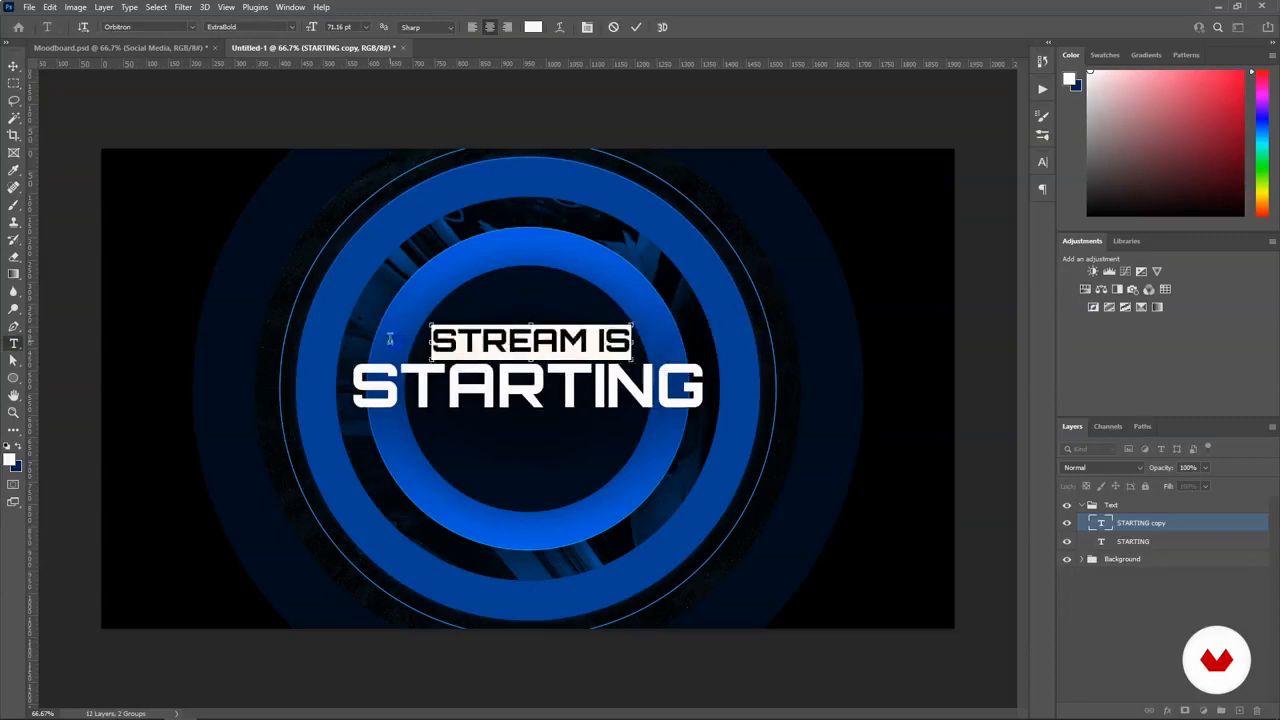
{"action": "key", "text": "ctrl+t"}
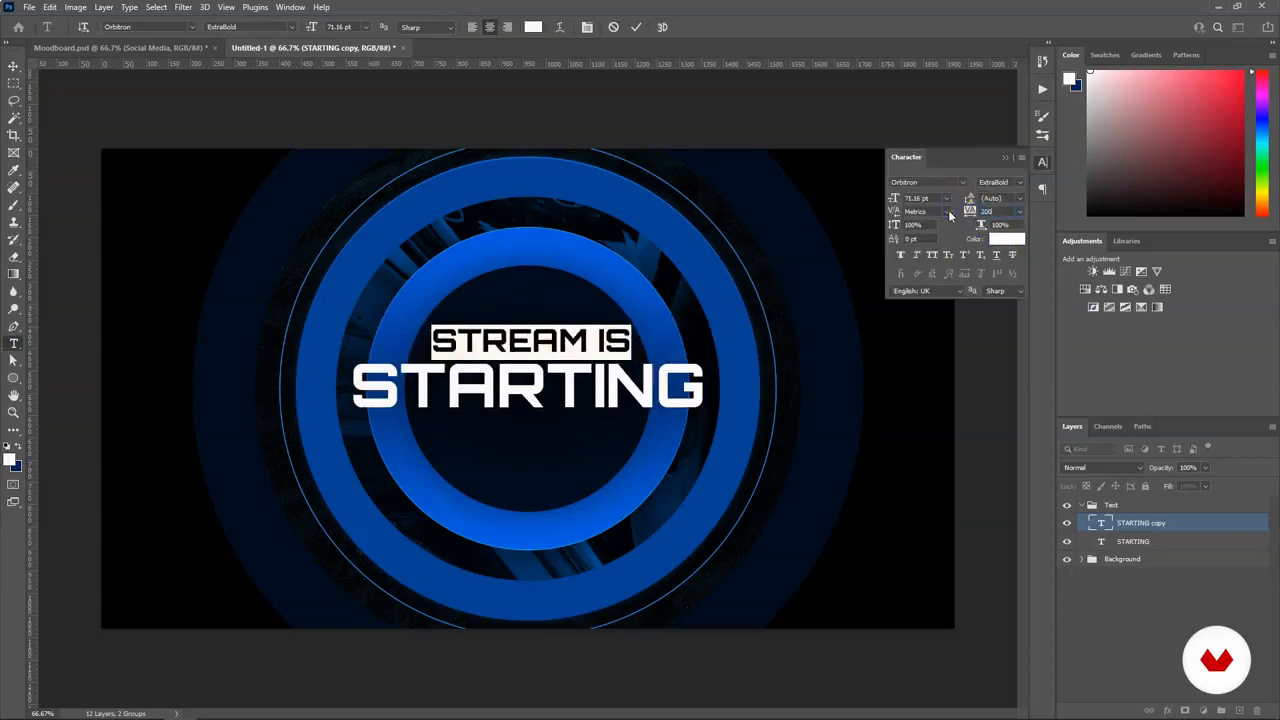
{"action": "key", "text": "Return"}
{"action": "left_click", "coordinate": [1007, 157]}
Scale down the STREAM IS text, center it above STARTING and nudge it closer to that word.
{"action": "left_click", "coordinate": [1130, 520]}
{"action": "key", "text": "ctrl+t"}
{"action": "left_click_drag", "start_coordinate": [660, 323], "coordinate": [562, 343]}
{"action": "key", "text": "Return"}
{"action": "key", "text": "t"}
{"action": "left_click", "coordinate": [13, 66]}
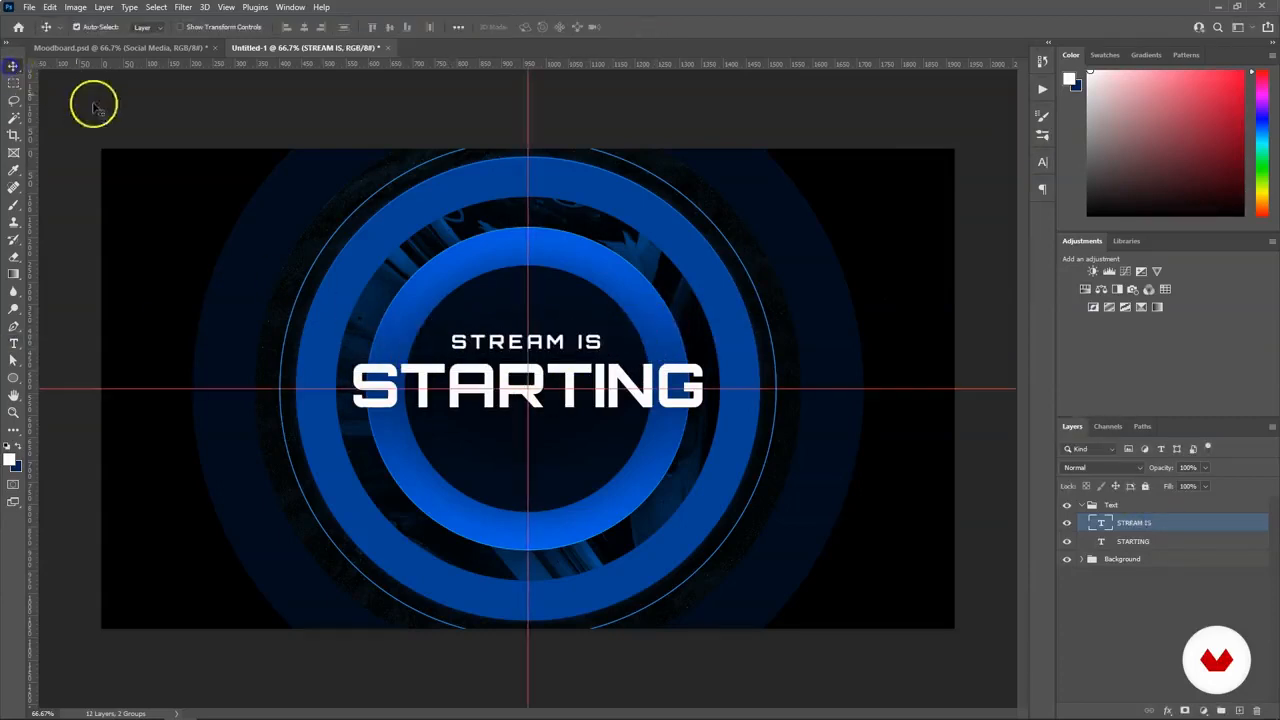
{"action": "key", "text": "shift+Down"}
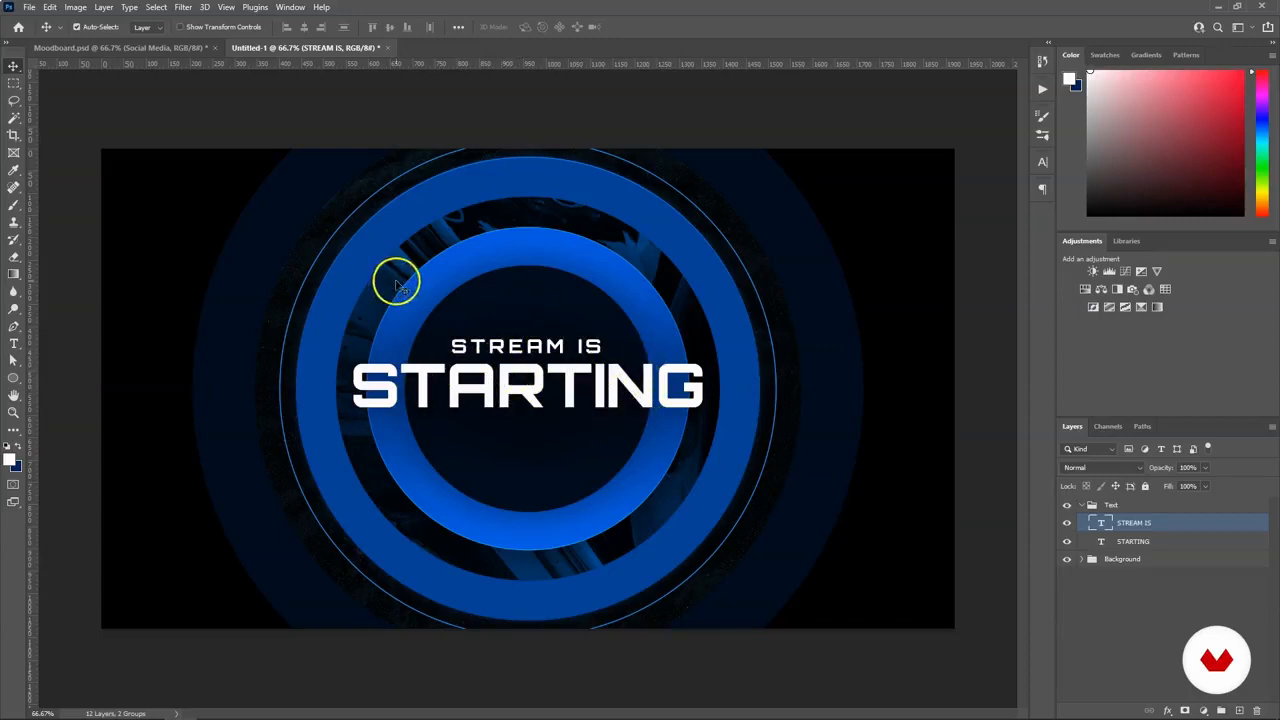
Style the STARTING text with Inner Shadow, lighter black Satin shading and a white Linear Dodge (Add) Outer Glow at 10% opacity.
{"action": "left_click", "coordinate": [430, 385]}
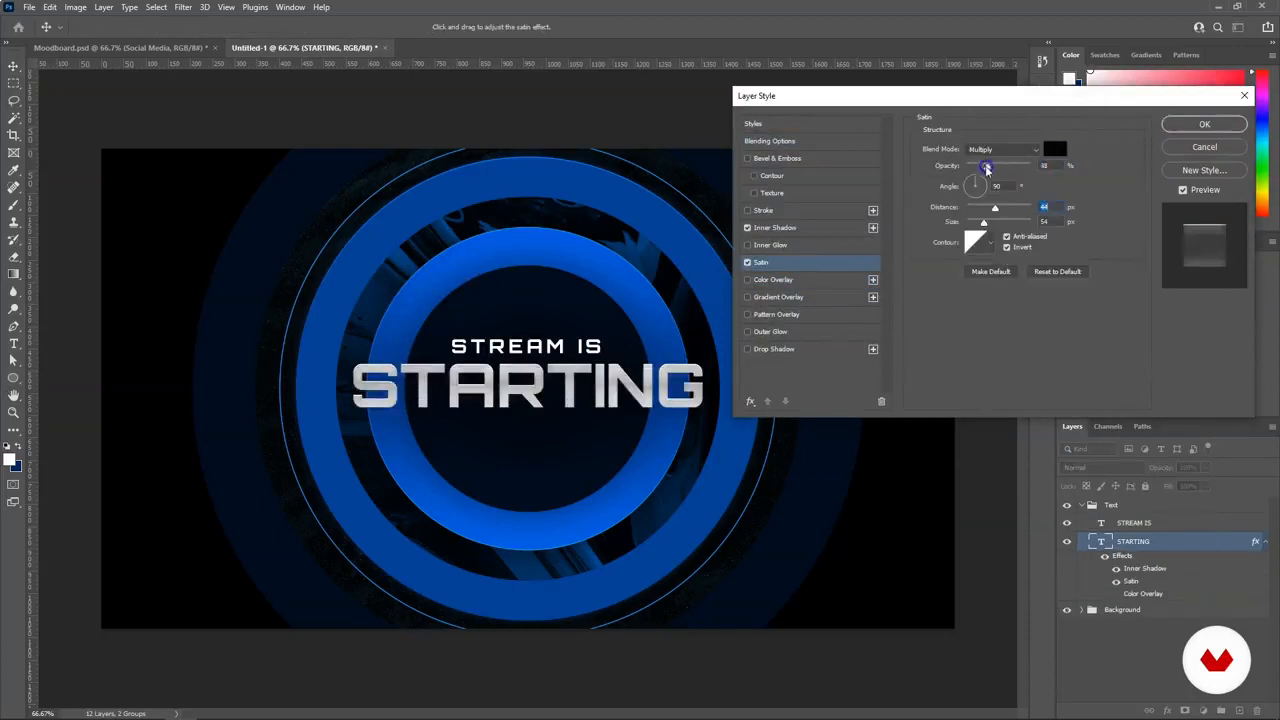
{"action": "left_click_drag", "start_coordinate": [986, 166], "coordinate": [975, 165]}
{"action": "left_click", "coordinate": [768, 331]}
{"action": "left_click", "coordinate": [1046, 160]}
{"action": "type", "text": "5"}
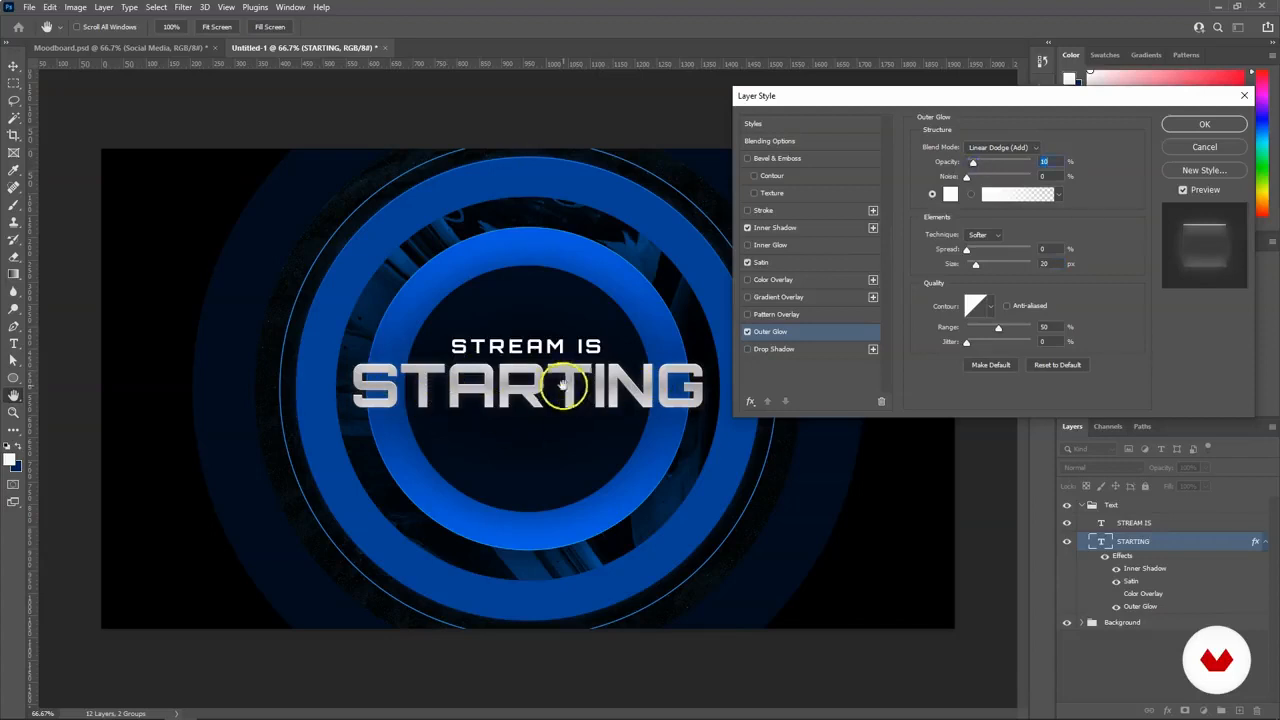
{"action": "left_click", "coordinate": [790, 228]}
{"action": "left_click", "coordinate": [786, 262]}
{"action": "left_click", "coordinate": [770, 332]}
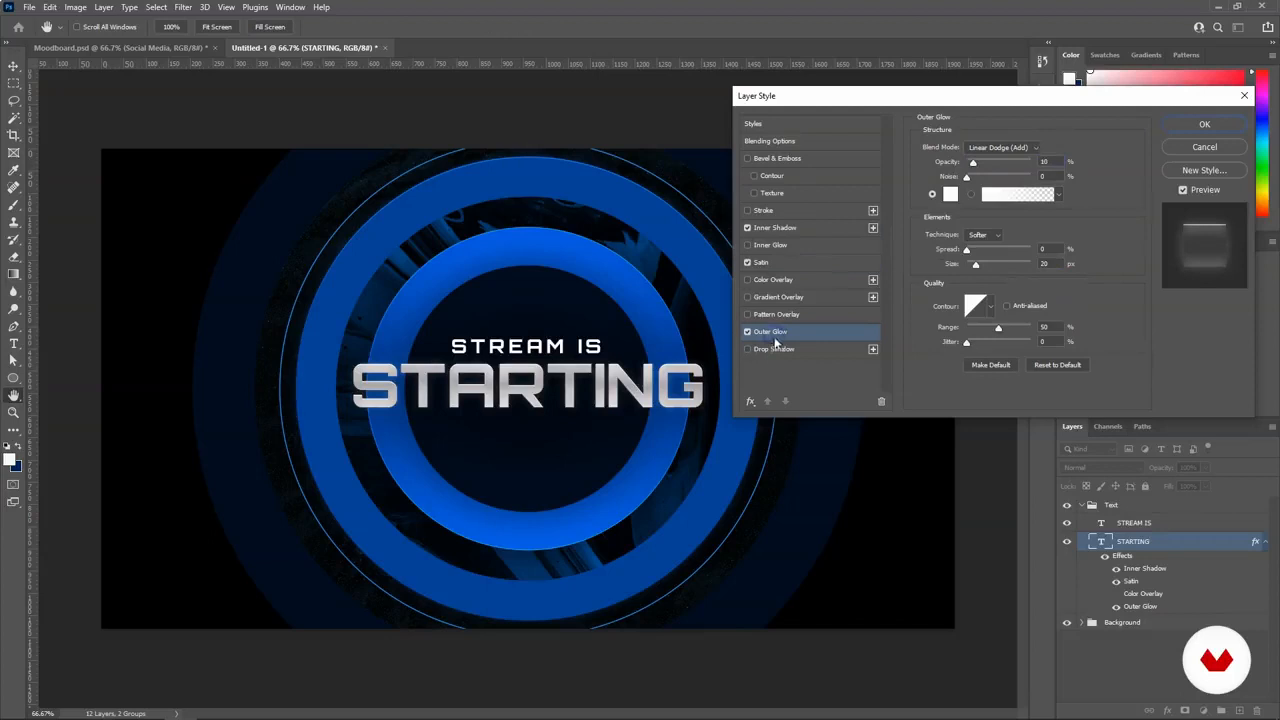
{"action": "left_click", "coordinate": [1181, 125]}
Scale the STARTING text down to about 97% (about 774 px wide), keeping it centered.
{"action": "left_click", "coordinate": [14, 343]}
{"action": "left_click_drag", "start_coordinate": [349, 380], "coordinate": [751, 346]}
{"action": "left_click", "coordinate": [290, 27]}
{"action": "left_click", "coordinate": [275, 96]}
{"action": "key", "text": "ctrl+h"}
{"action": "left_click", "coordinate": [1148, 538]}
{"action": "left_click", "coordinate": [14, 65]}
{"action": "key", "text": "ctrl+t"}
{"action": "left_click_drag", "start_coordinate": [705, 352], "coordinate": [700, 356]}
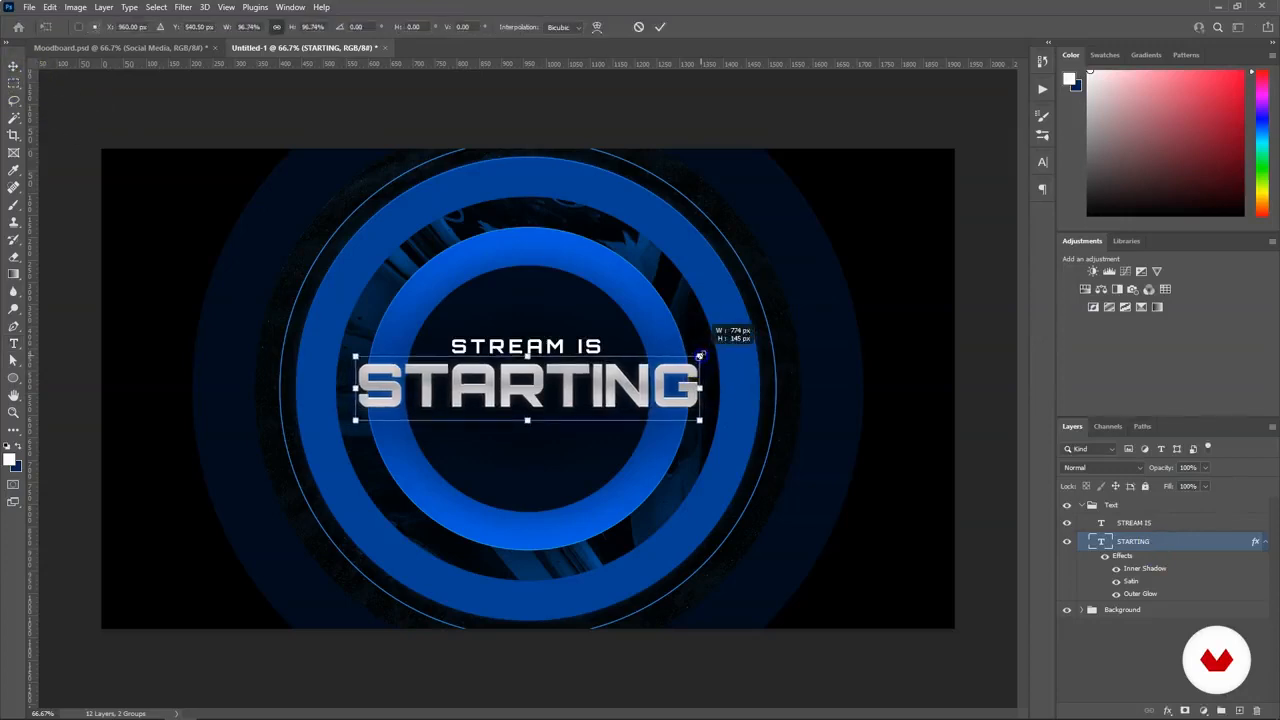
{"action": "key", "text": "Return"}
Compare the STREAM IS text with the title styling in the Moodboard.psd prototype, and return to the design.
{"action": "left_click", "coordinate": [522, 350]}
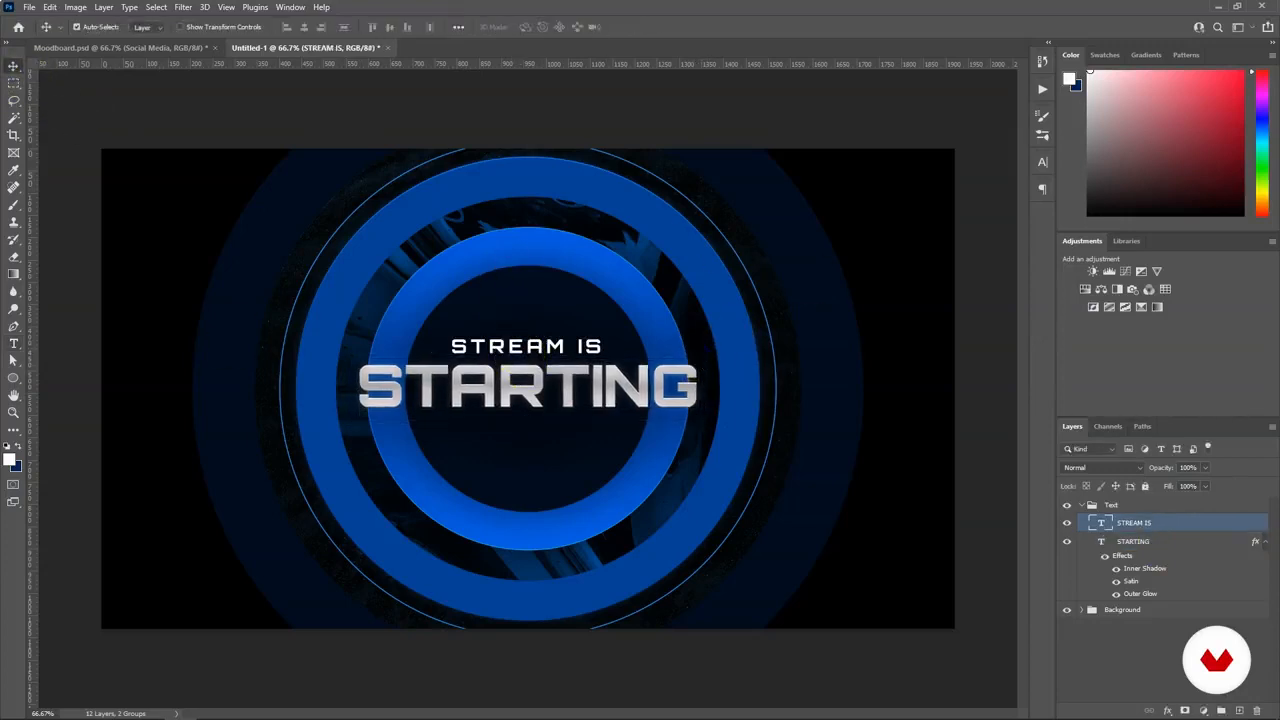
{"action": "double_click", "coordinate": [618, 345]}
{"action": "left_click", "coordinate": [1158, 524]}
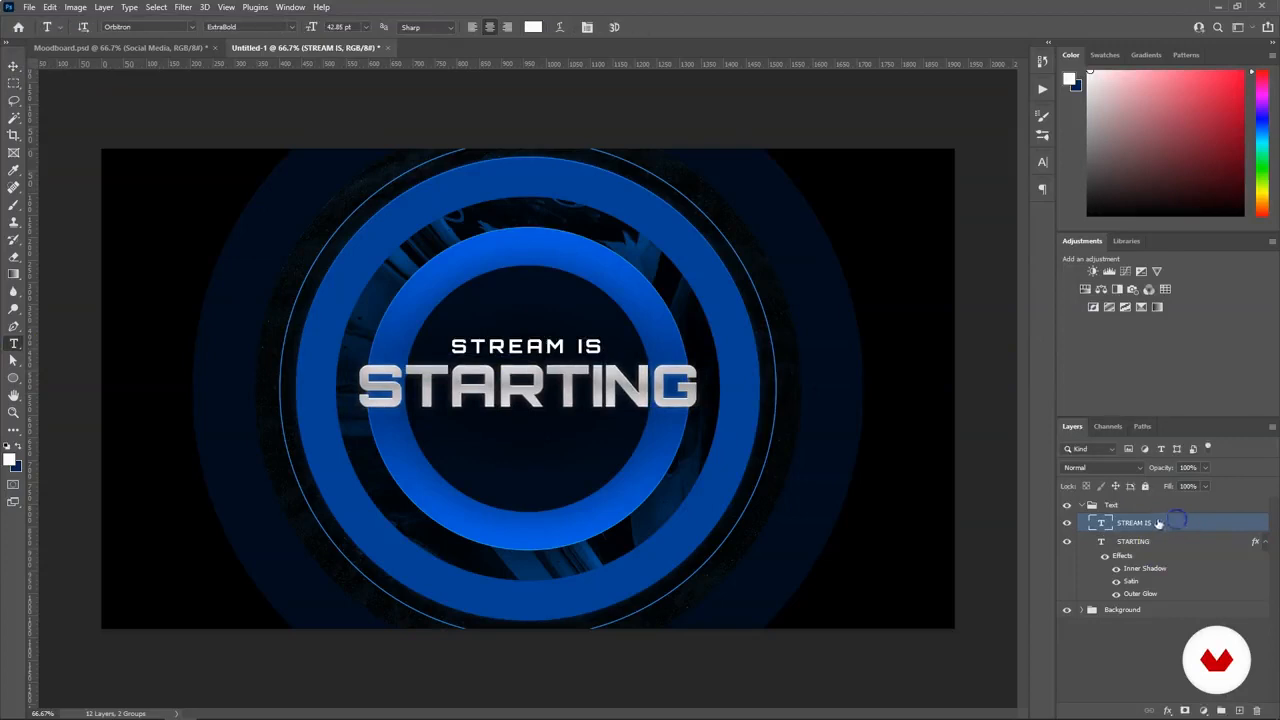
{"action": "left_click", "coordinate": [175, 48]}
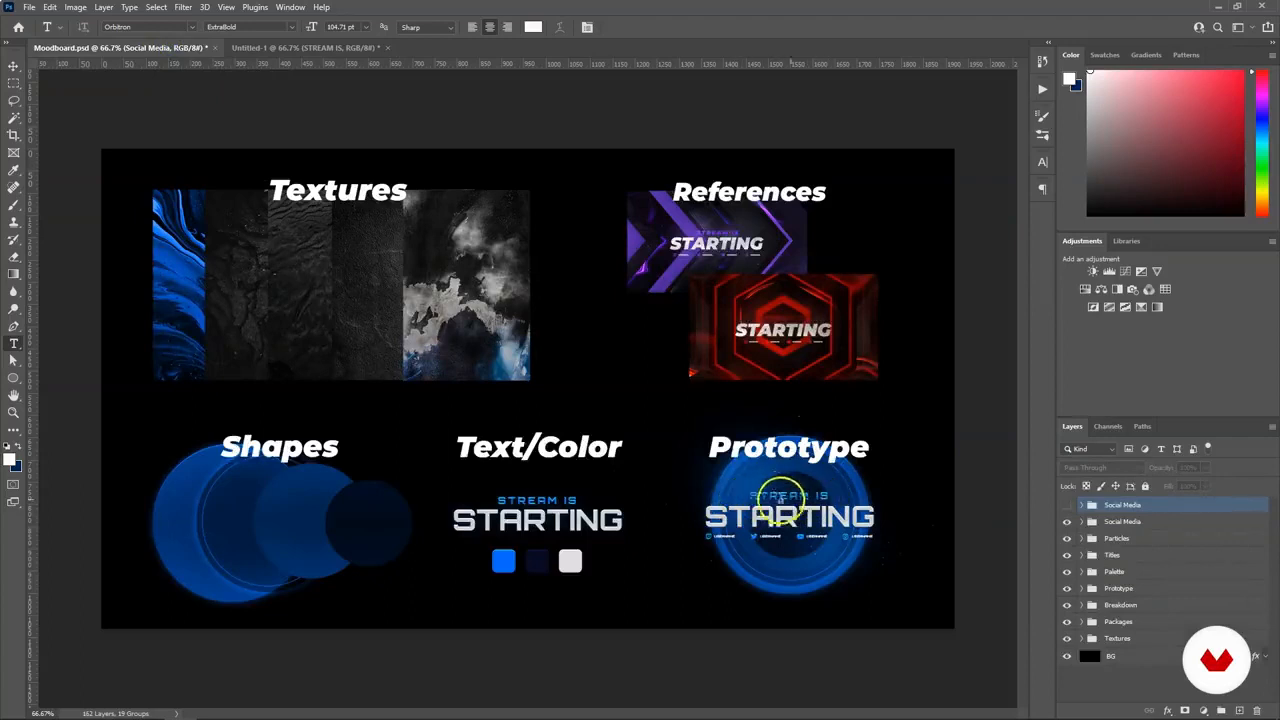
{"action": "key", "text": "v"}
{"action": "key", "text": "ctrl+Tab"}
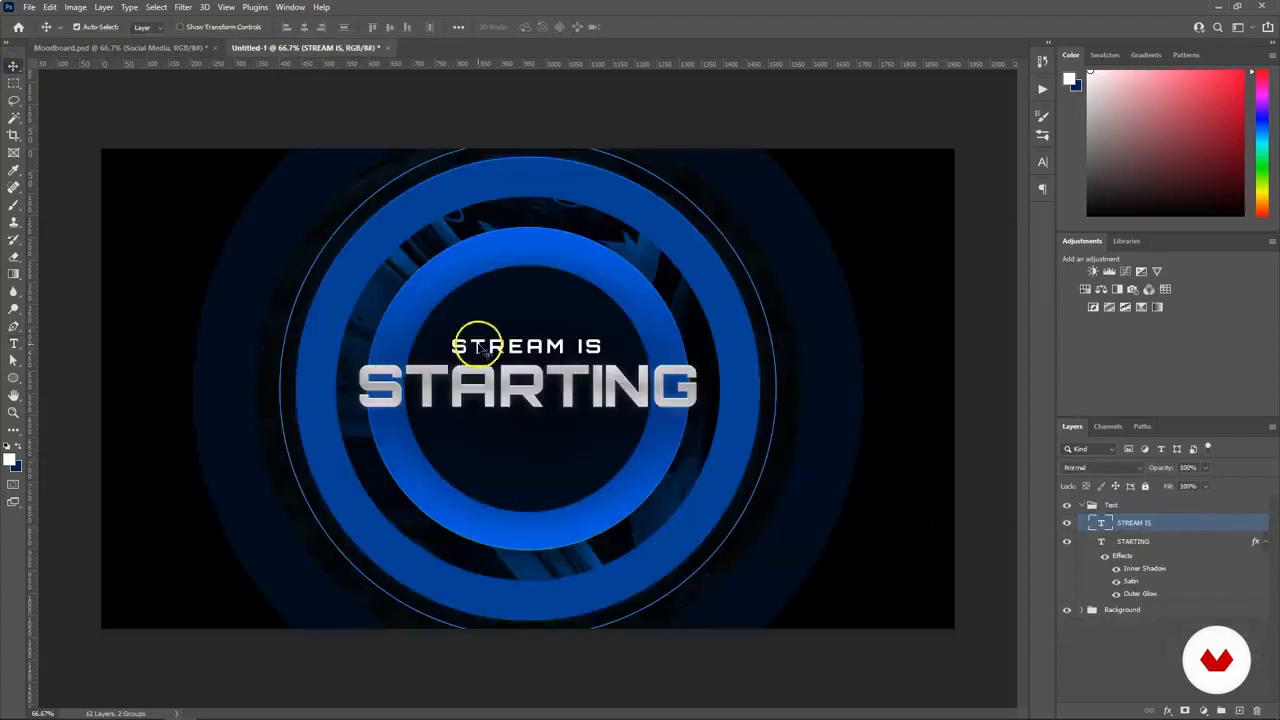
Add Satin and a bright blue Color Overlay to the STREAM IS text.
{"action": "double_click", "coordinate": [1210, 523]}
{"action": "left_click", "coordinate": [773, 279]}
{"action": "left_click", "coordinate": [748, 262]}
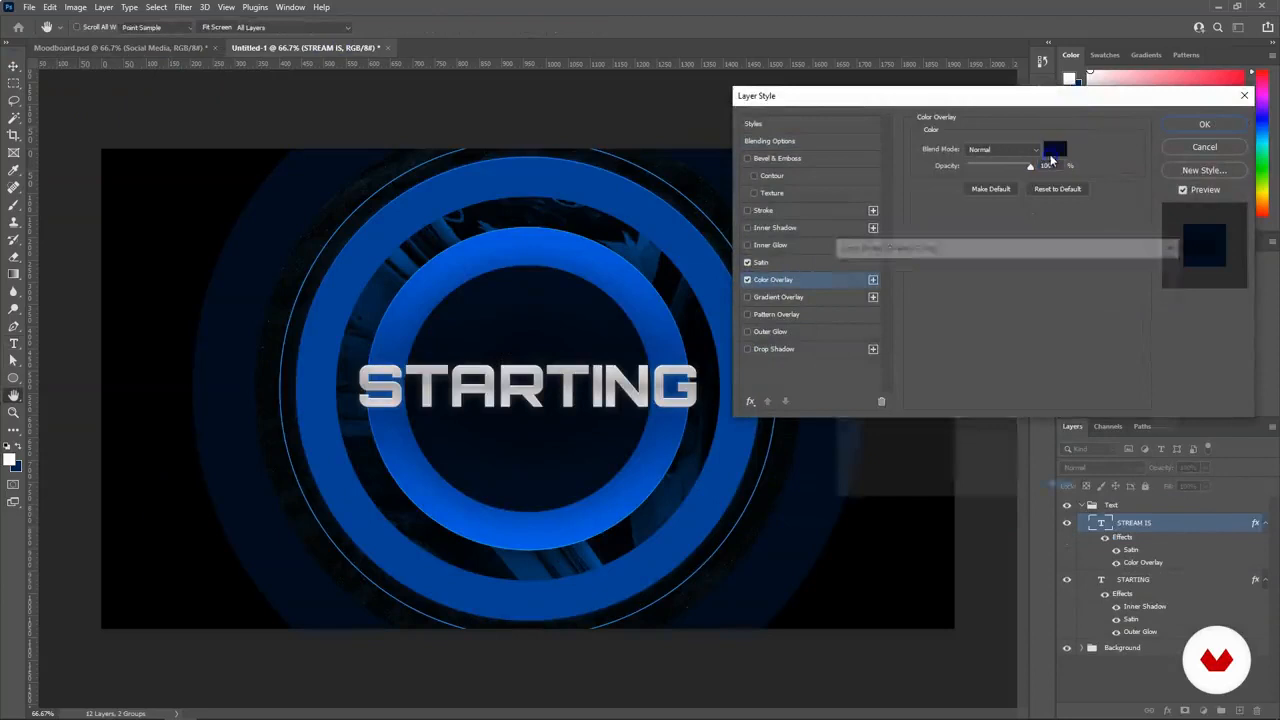
{"action": "left_click", "coordinate": [1055, 148]}
{"action": "left_click", "coordinate": [1131, 266]}
Tune the STREAM IS Satin effect to about 34% opacity, 57 px size and 30 px distance.
{"action": "left_click", "coordinate": [760, 262]}
{"action": "left_click_drag", "start_coordinate": [999, 166], "coordinate": [990, 170]}
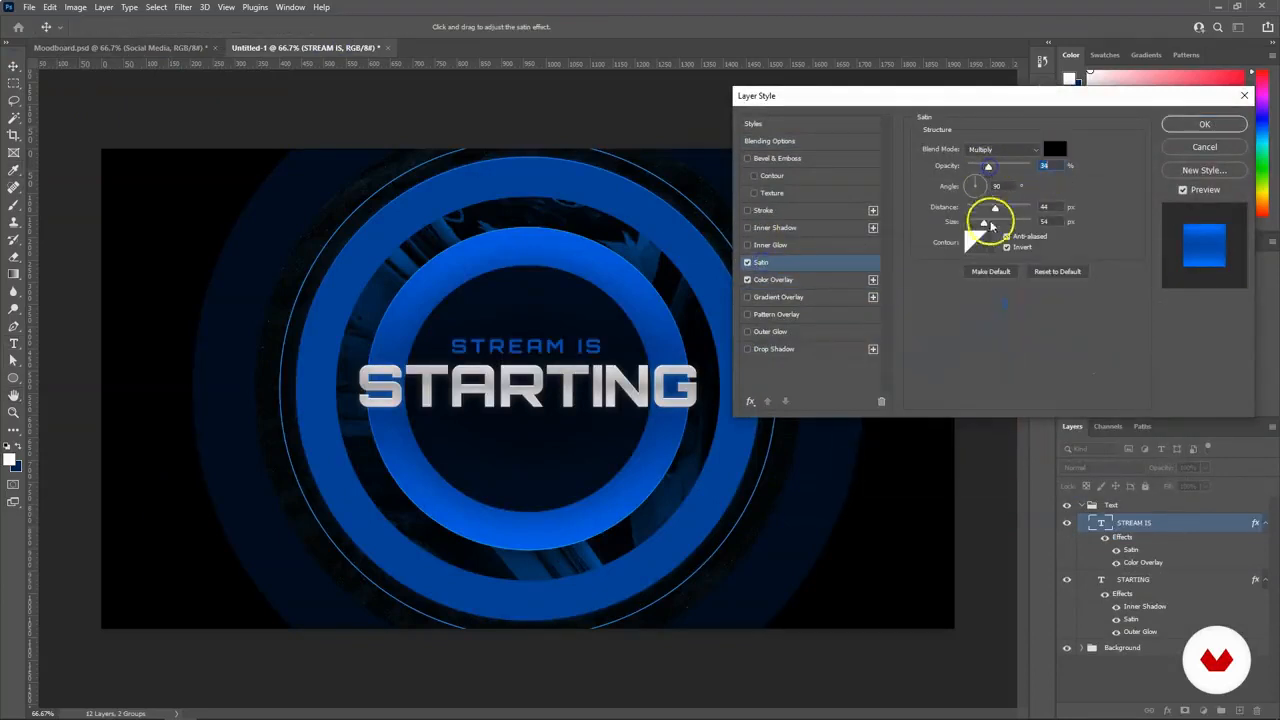
{"action": "left_click_drag", "start_coordinate": [985, 222], "coordinate": [983, 210]}
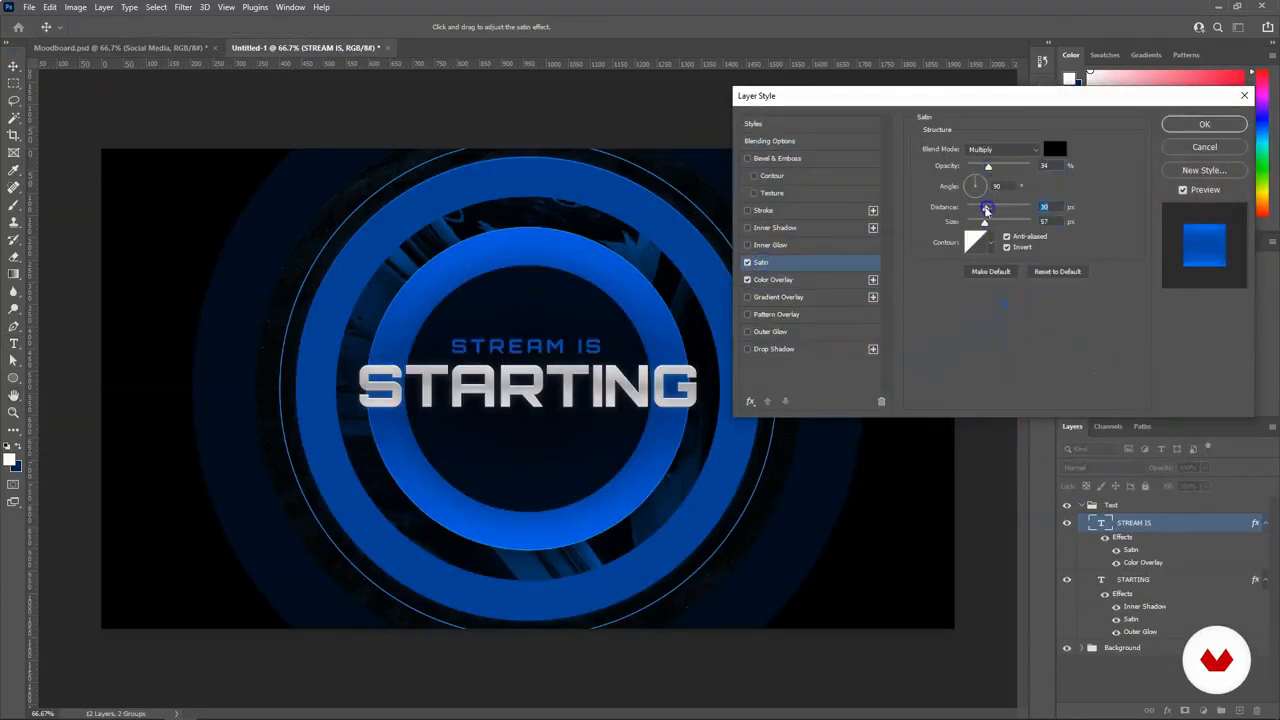
Add a 2 px white Overlay Inner Shadow to STREAM IS, and try an Inner Glow before disabling it.
{"action": "left_click", "coordinate": [775, 229]}
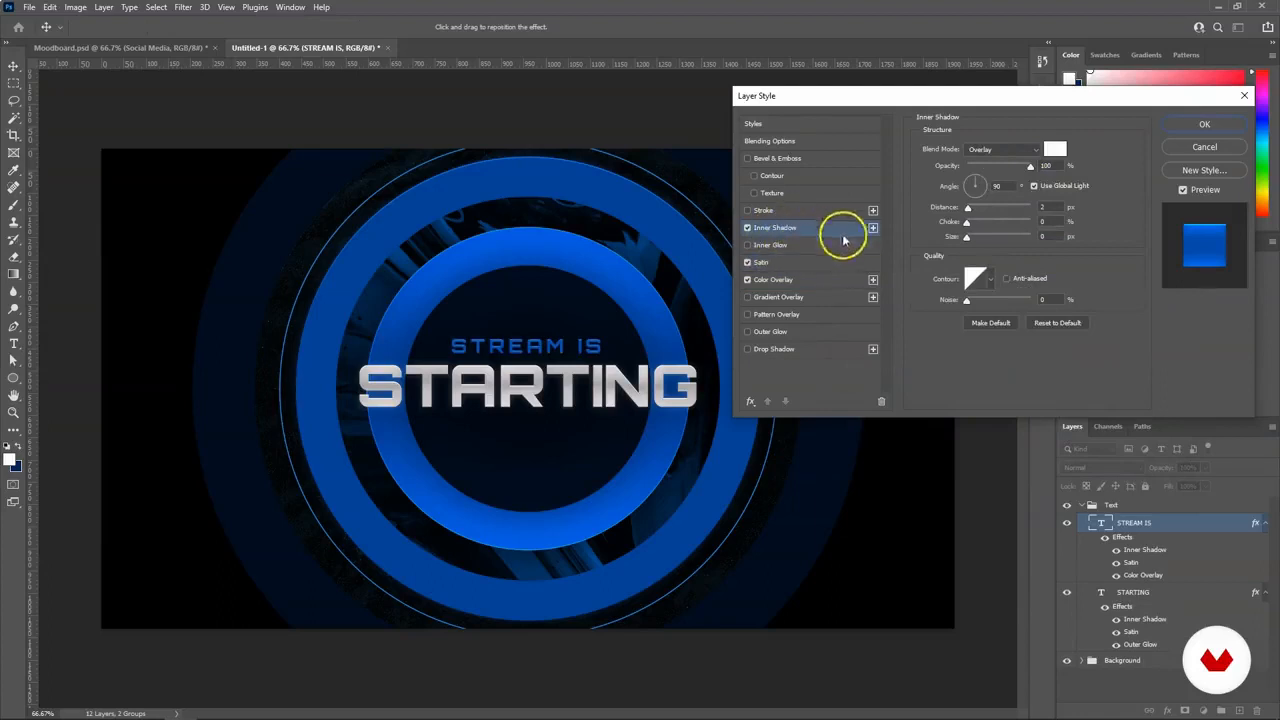
{"action": "left_click", "coordinate": [752, 246]}
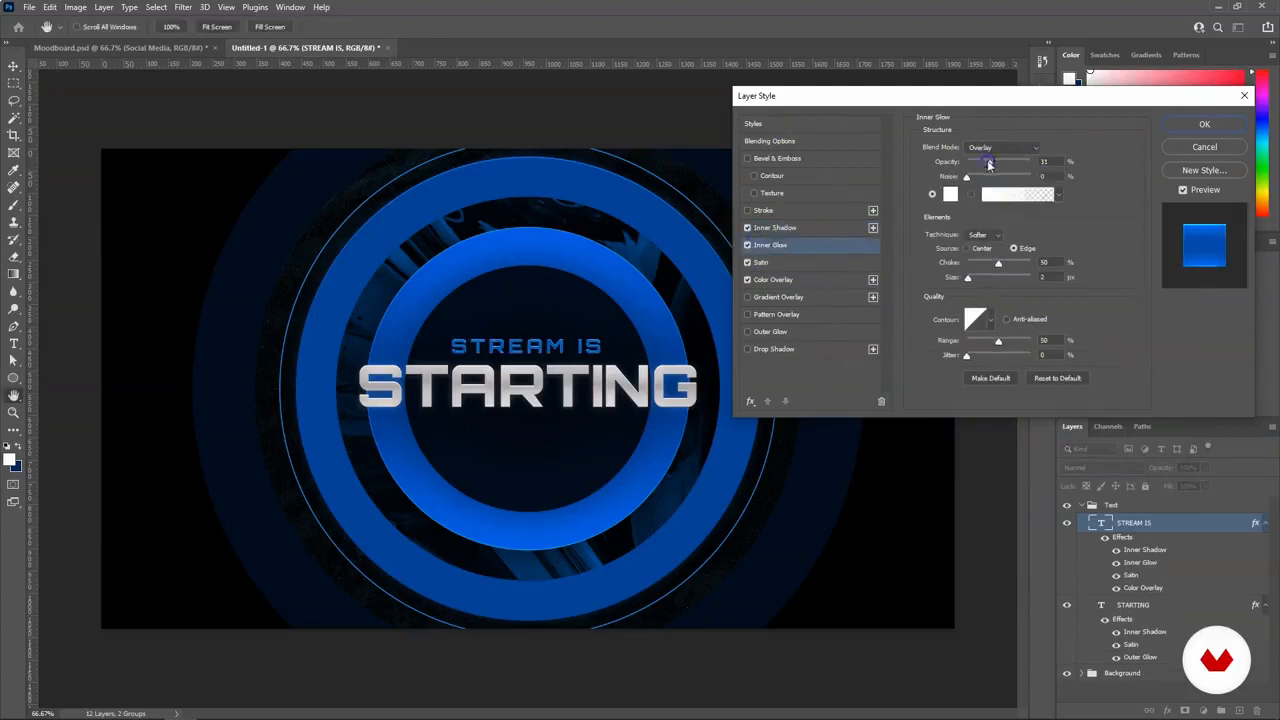
{"action": "left_click", "coordinate": [748, 245]}
Reduce the STREAM IS Satin opacity to about 31% and pick a brighter blue for its Color Overlay.
{"action": "left_click", "coordinate": [792, 263]}
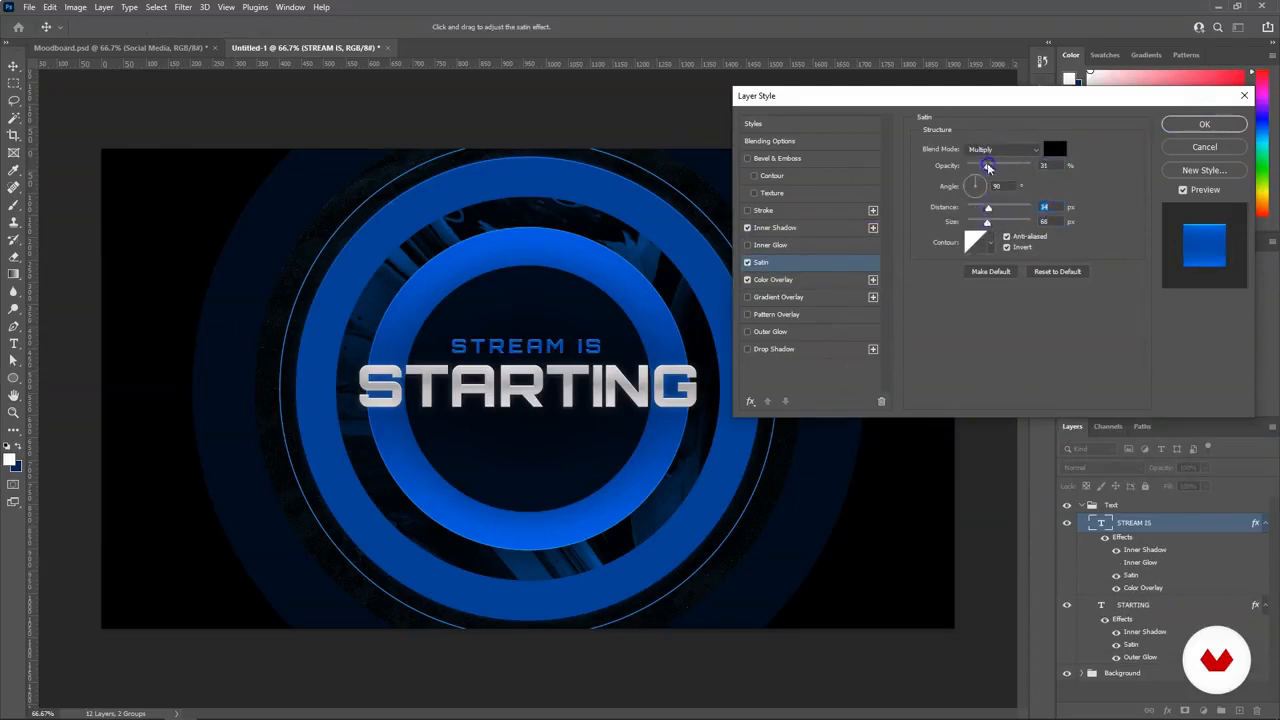
{"action": "left_click", "coordinate": [773, 279]}
{"action": "left_click", "coordinate": [1055, 149]}
{"action": "left_click", "coordinate": [1110, 269]}
Add a blue Linear Dodge (Add) Outer Glow to STREAM IS with about 26% opacity and 20 px size.
{"action": "left_click", "coordinate": [790, 331]}
{"action": "left_click", "coordinate": [950, 194]}
{"action": "left_click", "coordinate": [674, 330]}
{"action": "left_click", "coordinate": [1140, 270]}
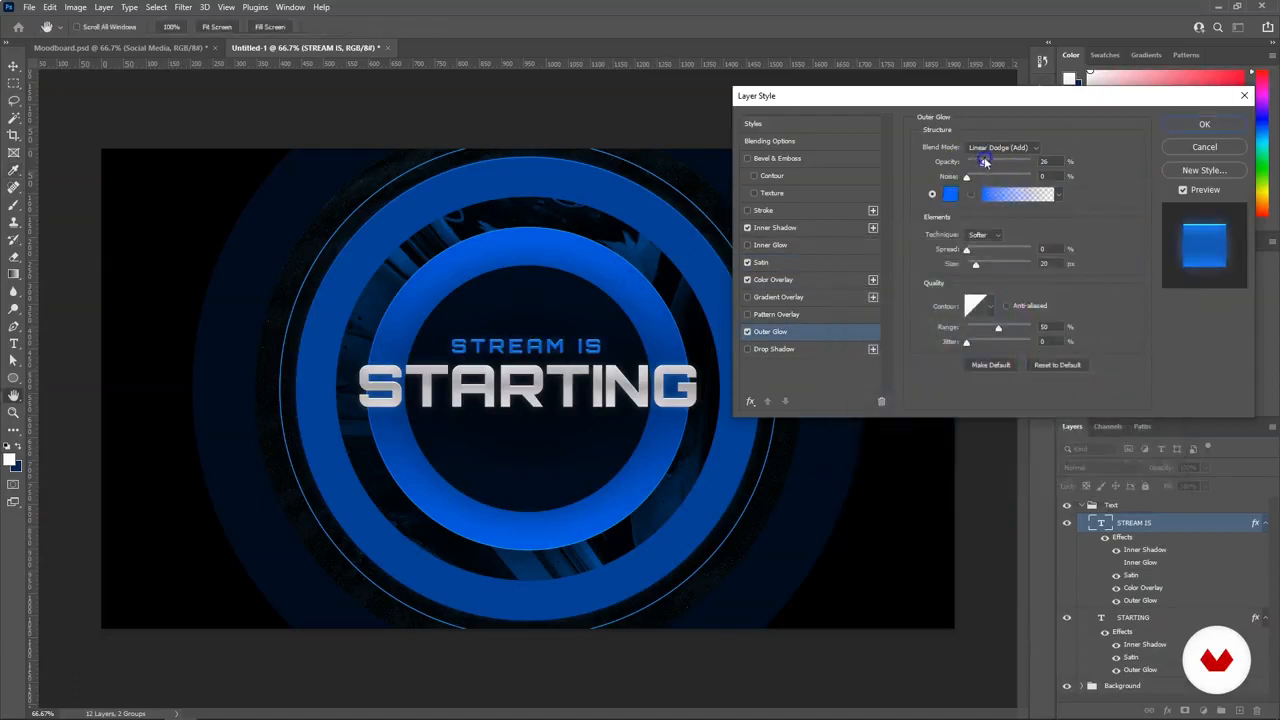
{"action": "left_click", "coordinate": [1204, 124]}
Enlarge the STREAM IS text slightly and keep it centered above STARTING.
{"action": "key", "text": "ctrl+t"}
{"action": "key", "text": "Return"}
{"action": "left_click", "coordinate": [382, 424]}
{"action": "left_click", "coordinate": [505, 350]}
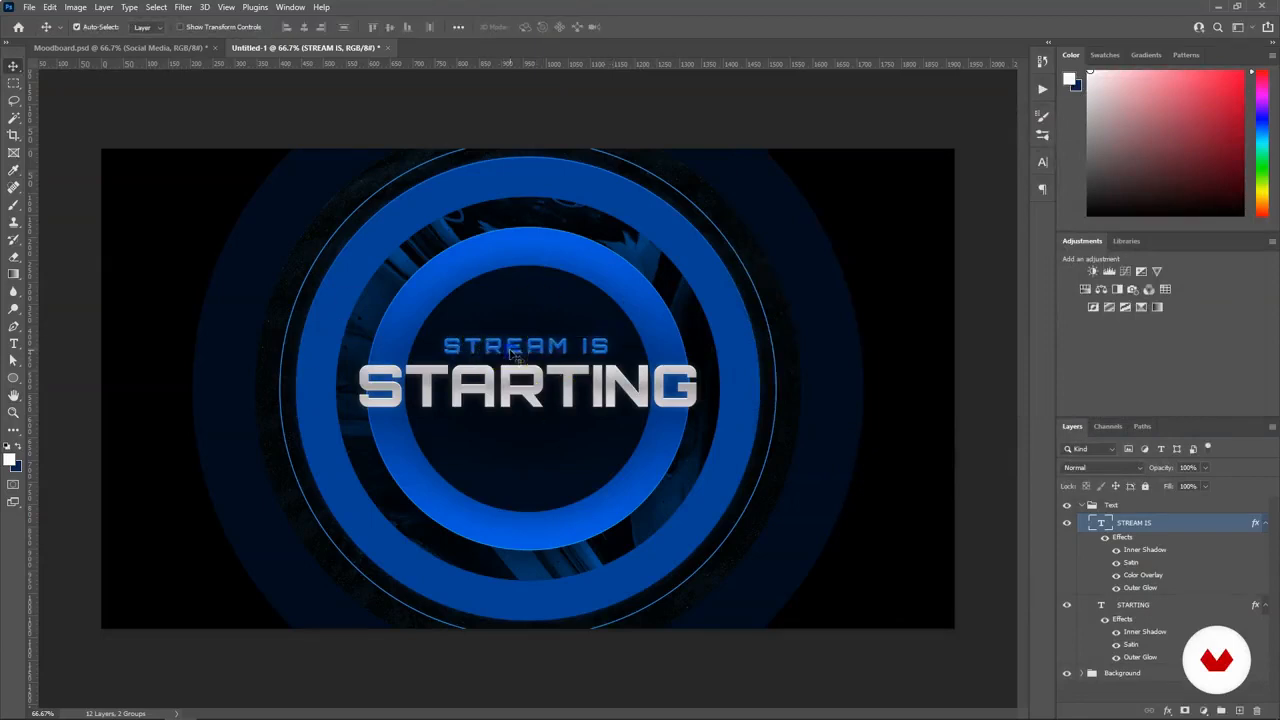
Select both title lines, STARTING and STREAM IS, and scale them up slightly together.
{"action": "left_click", "coordinate": [527, 395]}
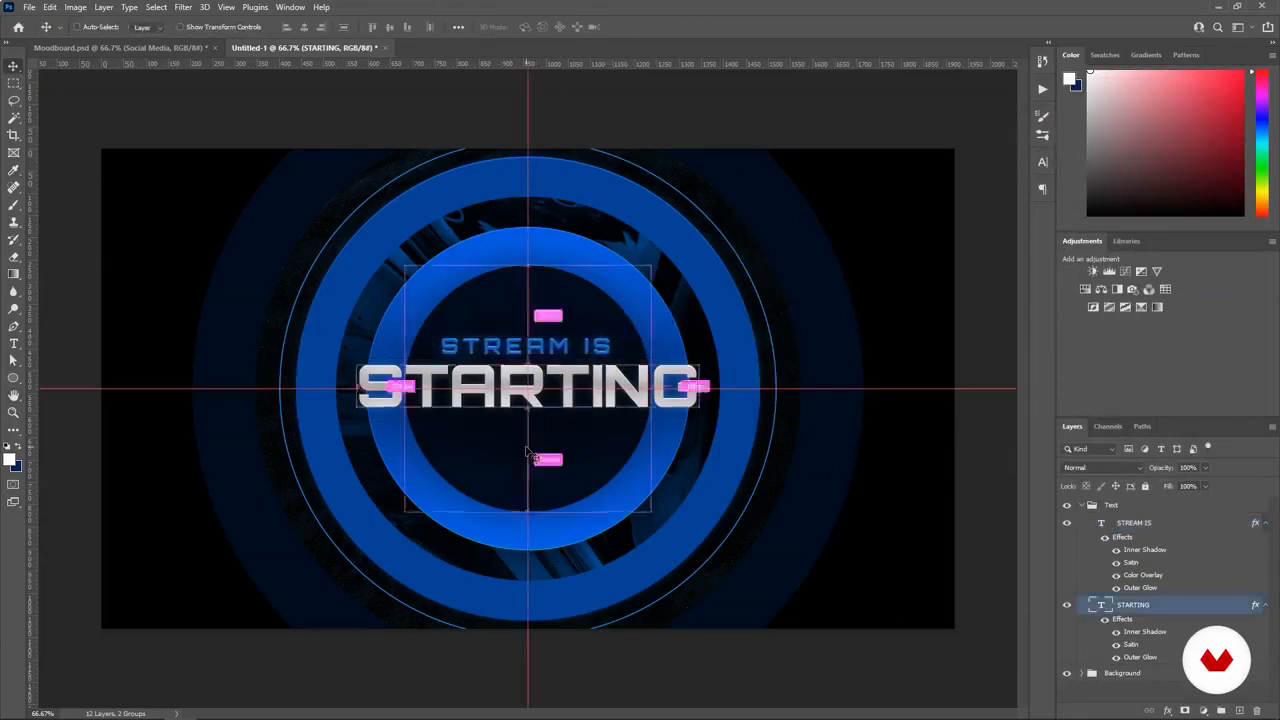
{"action": "left_click", "coordinate": [600, 340], "text": "shift"}
{"action": "key", "text": "ctrl+t"}
{"action": "left_click_drag", "start_coordinate": [700, 338], "coordinate": [707, 343]}
{"action": "key", "text": "Return"}
Show the Social Media group in Moodboard.psd, copy it into the stream design and center it just below STARTING.
{"action": "left_click", "coordinate": [148, 47]}
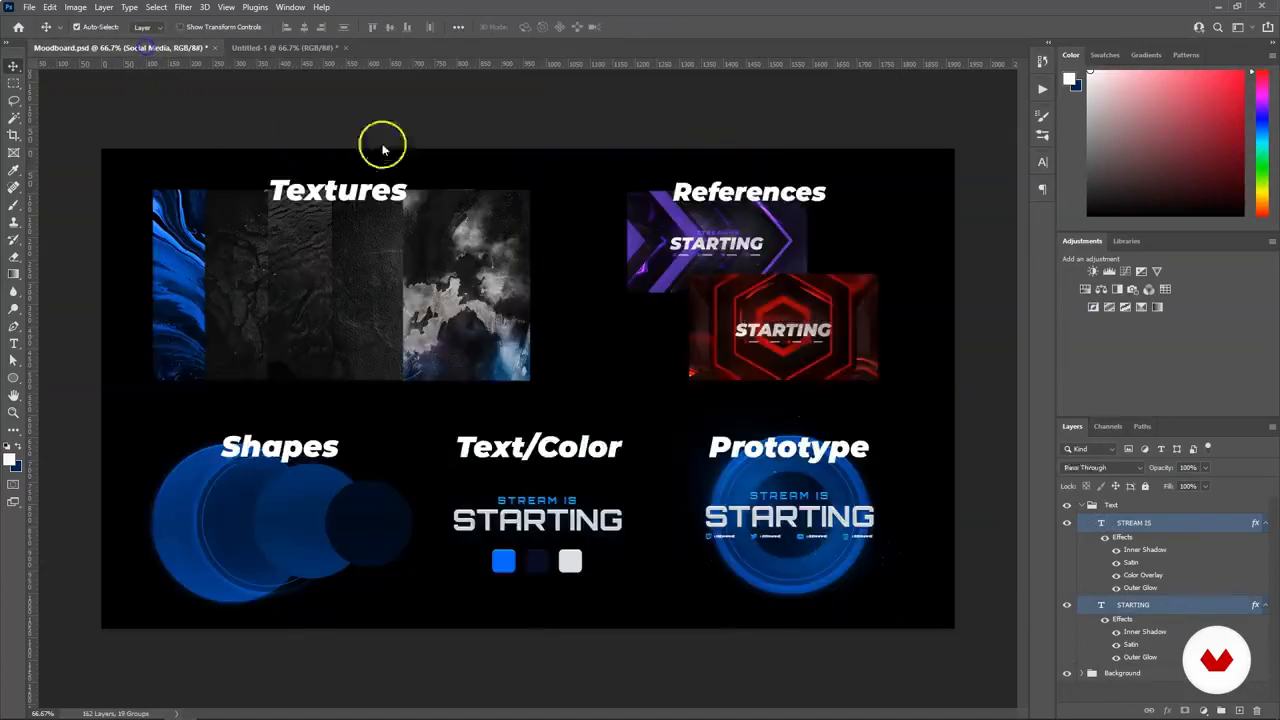
{"action": "left_click", "coordinate": [1067, 505]}
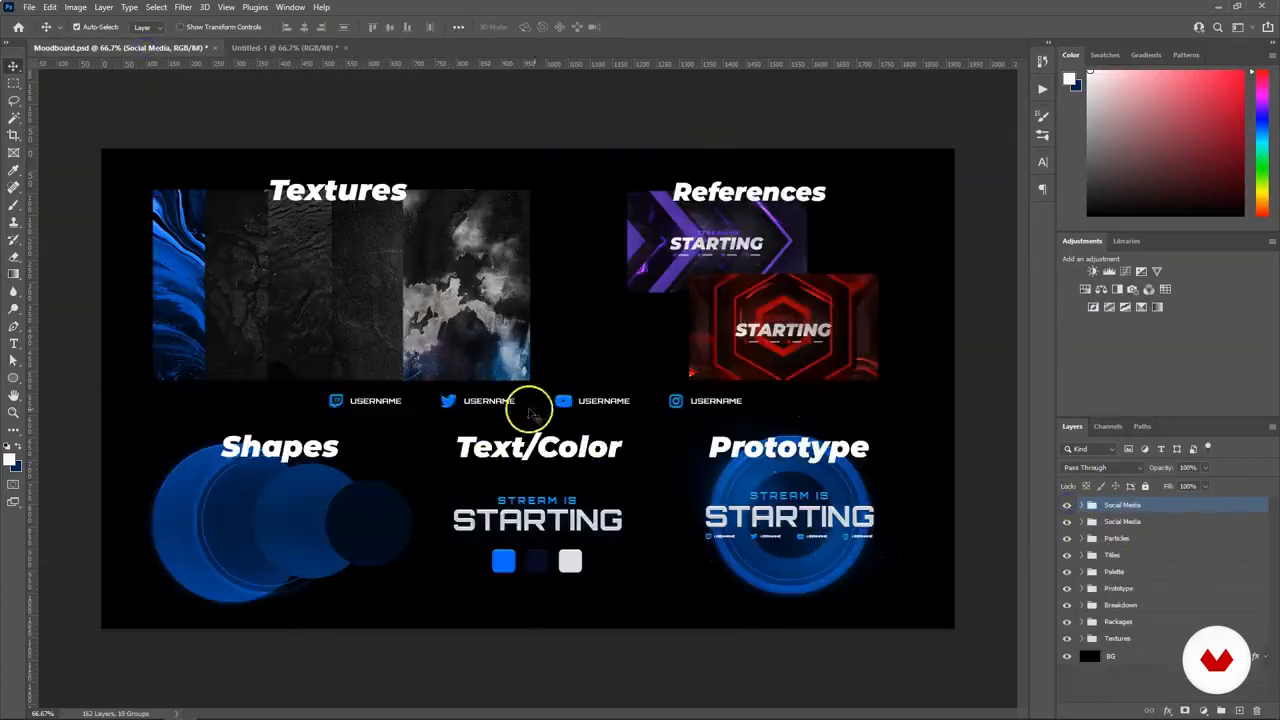
{"action": "left_click_drag", "start_coordinate": [298, 7], "coordinate": [666, 423]}
{"action": "key", "text": "ctrl+t"}
{"action": "left_click_drag", "start_coordinate": [574, 386], "coordinate": [590, 430]}
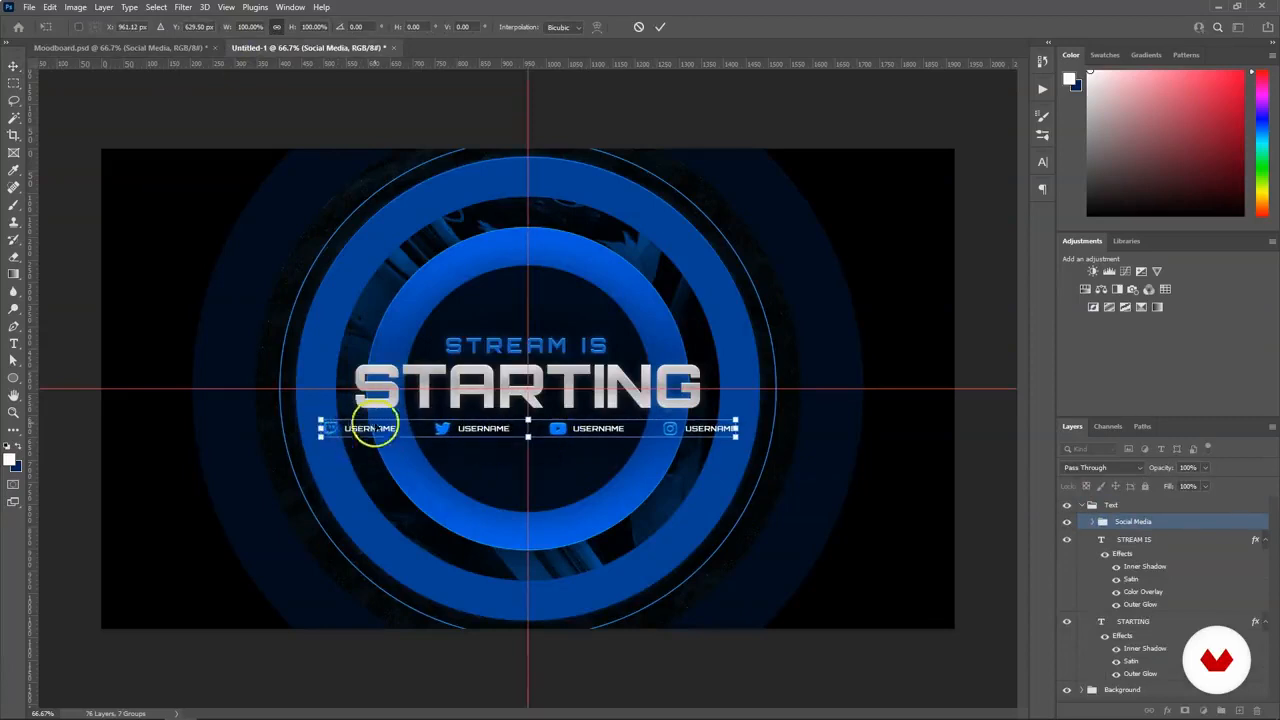
Scale the Social Media group down to the width of STARTING, hide the guides and nudge the group up.
{"action": "left_click_drag", "start_coordinate": [754, 412], "coordinate": [697, 422]}
{"action": "key", "text": "Return"}
{"action": "key", "text": "ctrl+t"}
{"action": "key", "text": "Return"}
{"action": "key", "text": "ctrl+semicolon"}
{"action": "key", "text": "Up"}
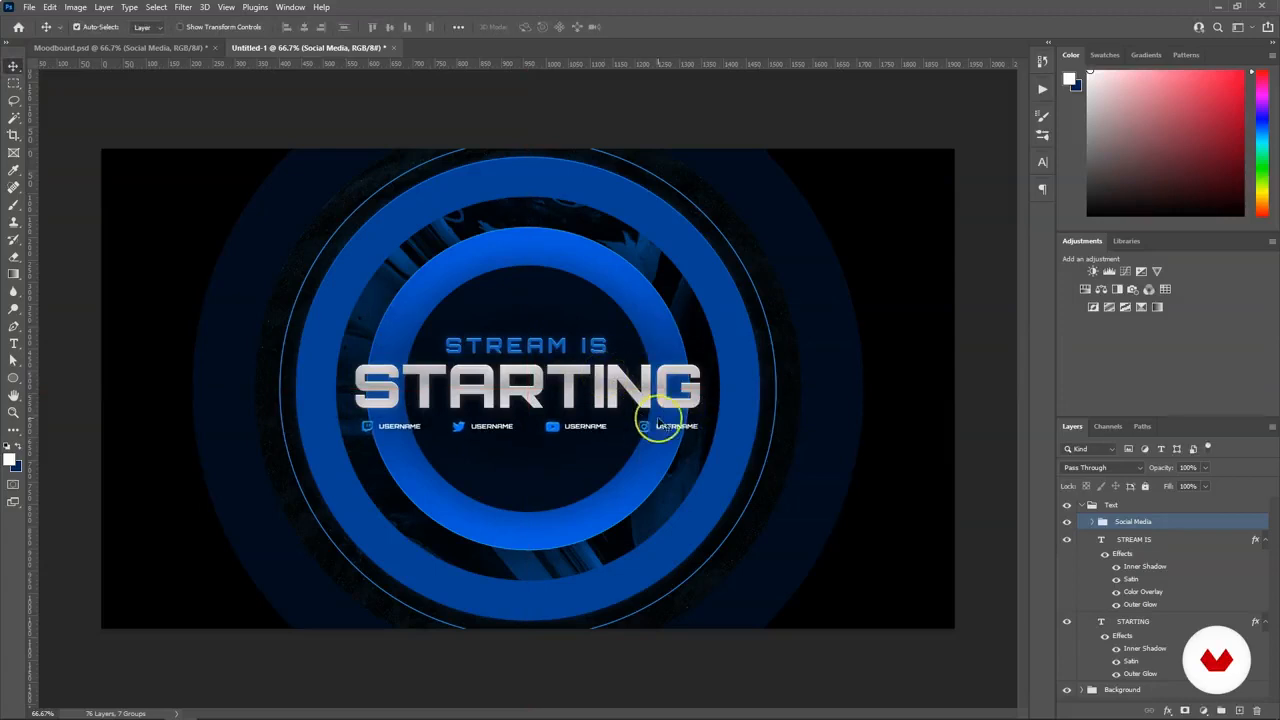
Shrink the inner bright blue ring to about 95% around its center.
{"action": "left_click", "coordinate": [414, 294]}
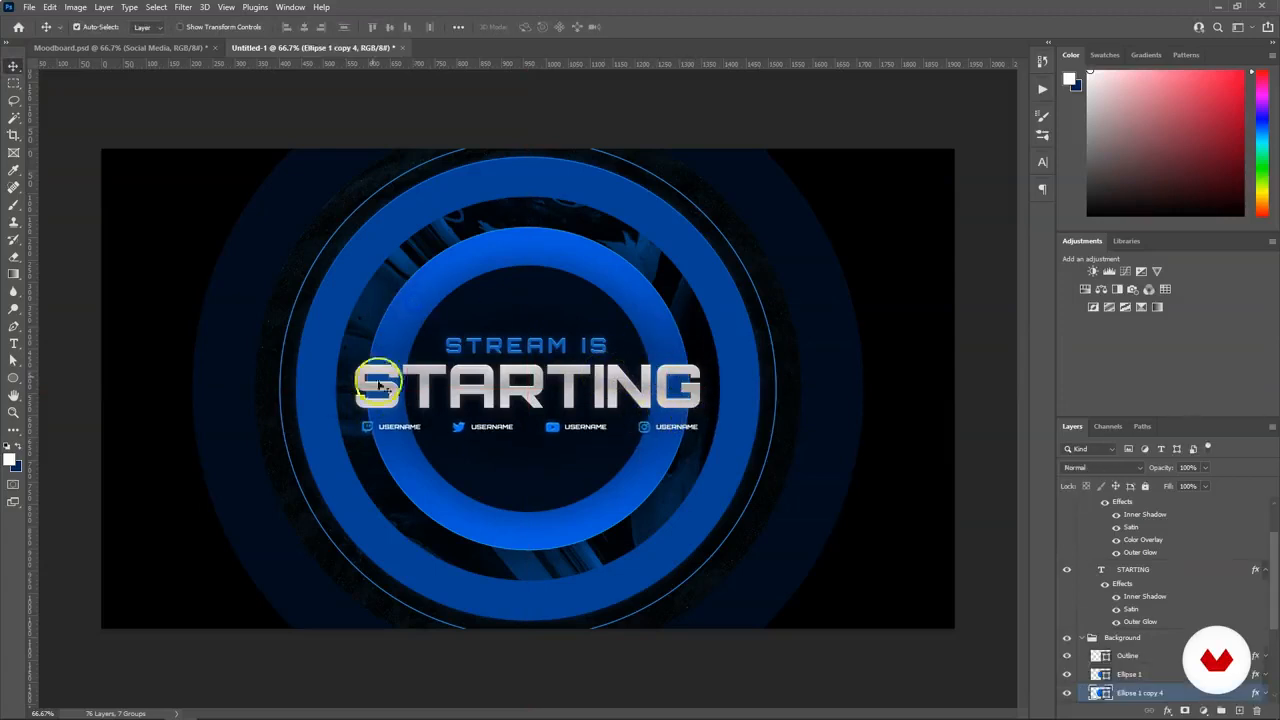
{"action": "key", "text": "ctrl+t"}
{"action": "left_click_drag", "start_coordinate": [698, 224], "coordinate": [680, 233]}
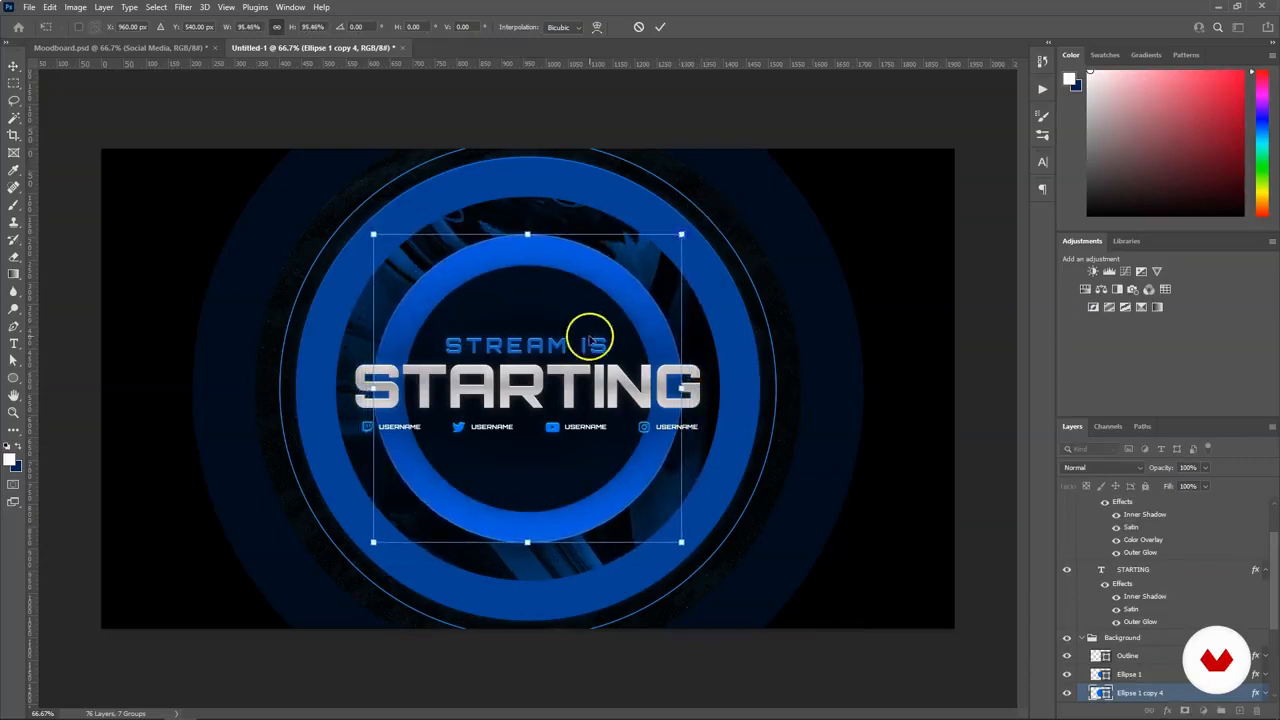
{"action": "key", "text": "Return"}
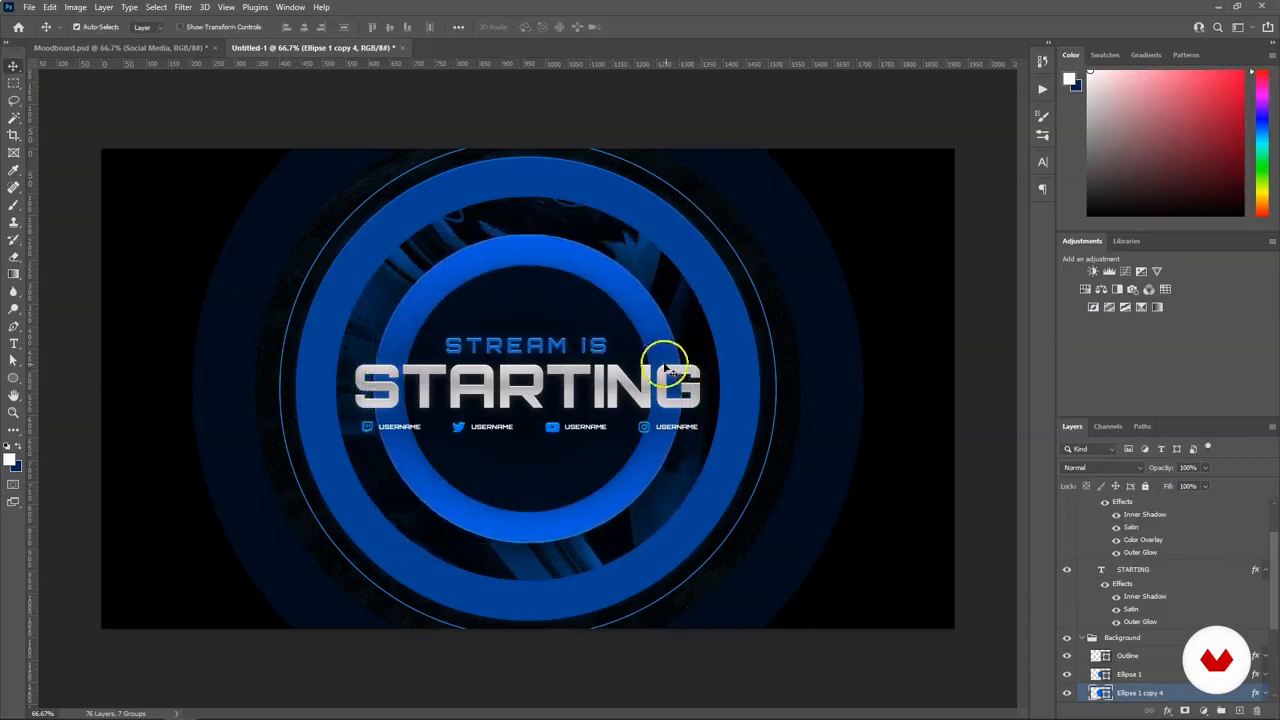
Add a black Drop Shadow to STARTING with 50% opacity, 8 px distance and 0 px size.
{"action": "left_click", "coordinate": [470, 390]}
{"action": "double_click", "coordinate": [1181, 583]}
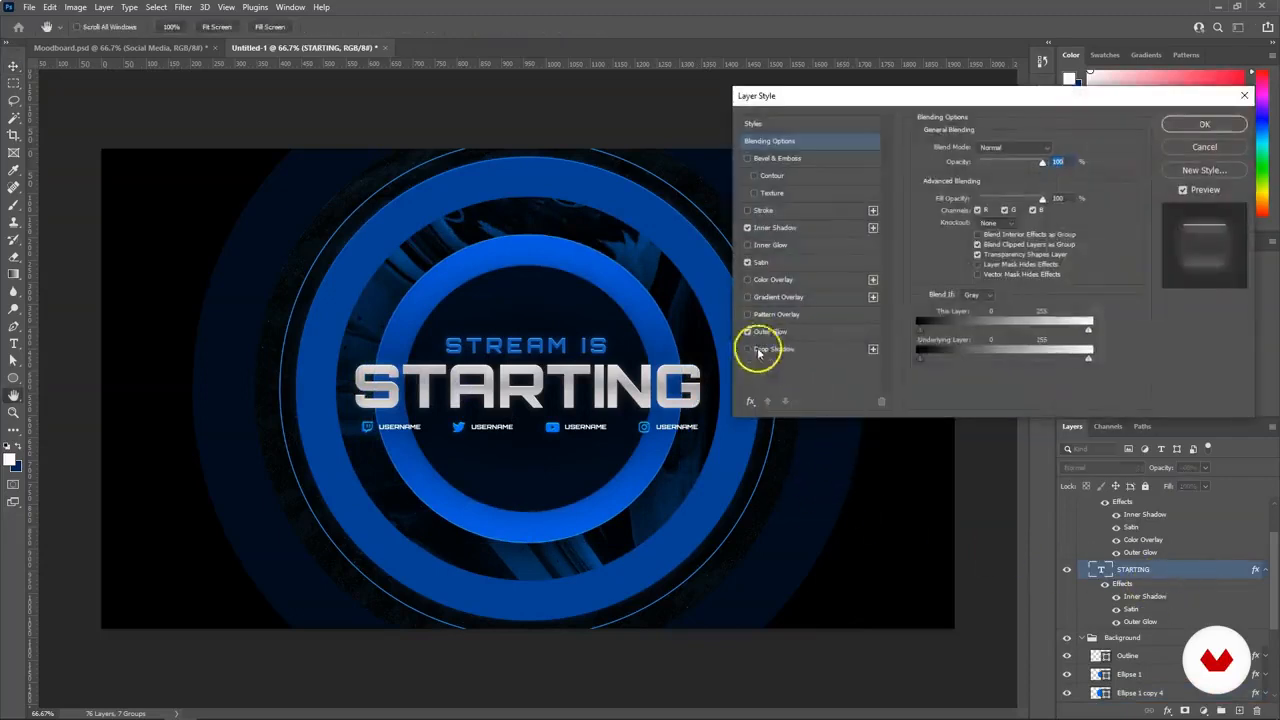
{"action": "left_click", "coordinate": [765, 349]}
{"action": "left_click_drag", "start_coordinate": [975, 236], "coordinate": [972, 207]}
{"action": "left_click_drag", "start_coordinate": [1030, 166], "coordinate": [998, 170]}
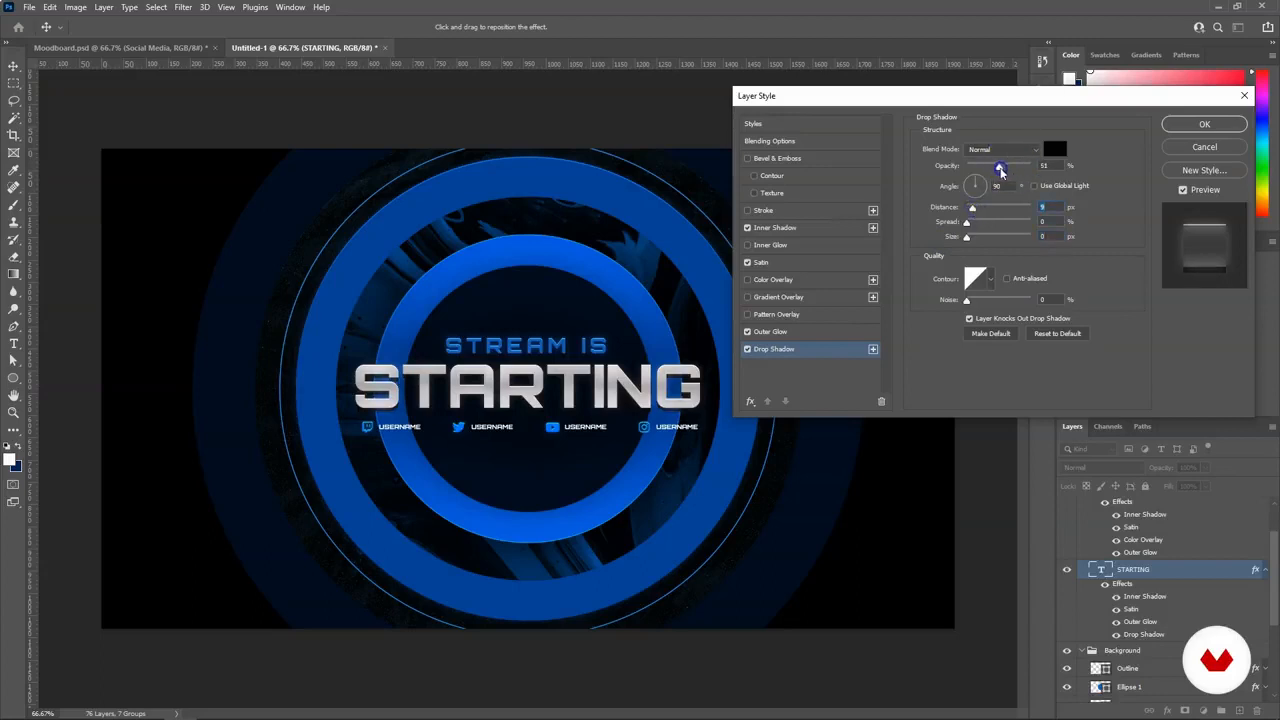
{"action": "key", "text": "Down"}
{"action": "left_click", "coordinate": [971, 208]}
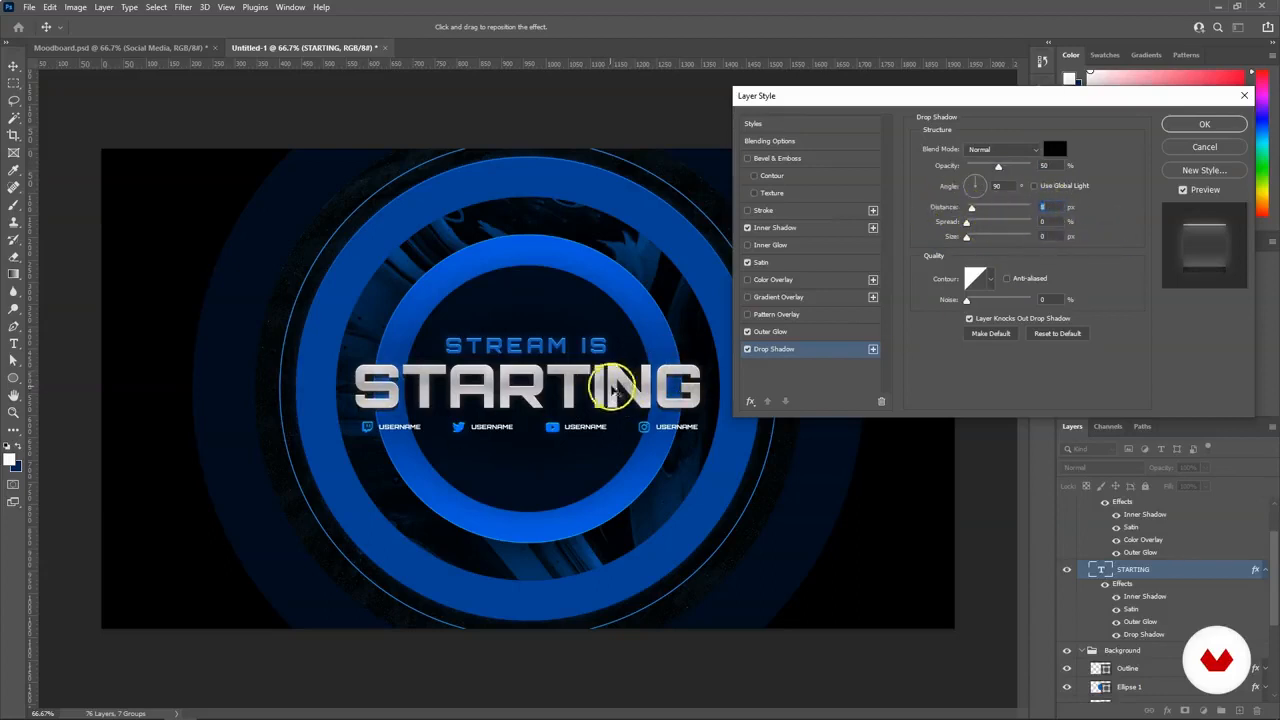
{"action": "left_click", "coordinate": [1208, 125]}
Scale up the large dark textured circle, Ellipse 1 copy 3, slightly.
{"action": "left_click_drag", "start_coordinate": [1160, 637], "coordinate": [1170, 657]}
{"action": "left_click", "coordinate": [1170, 657]}
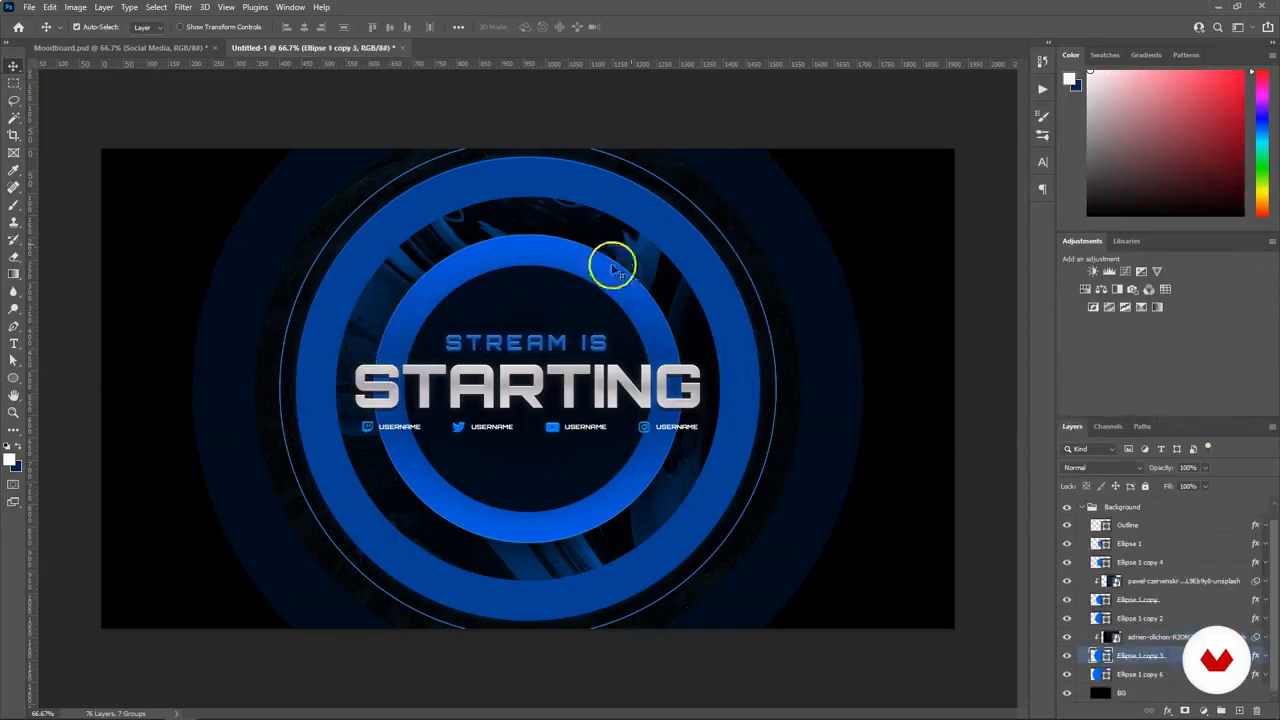
{"action": "key", "text": "ctrl+t"}
{"action": "left_click_drag", "start_coordinate": [806, 116], "coordinate": [809, 113]}
{"action": "key", "text": "Return"}
Shrink the wide blue ring and the textured dark circle inside it slightly around their center.
{"action": "left_click", "coordinate": [620, 201]}
{"action": "key", "text": "ctrl+t"}
{"action": "left_click_drag", "start_coordinate": [759, 157], "coordinate": [714, 200]}
{"action": "key", "text": "Return"}
{"action": "left_click", "coordinate": [1150, 598]}
{"action": "key", "text": "ctrl+t"}
{"action": "key", "text": "Return"}
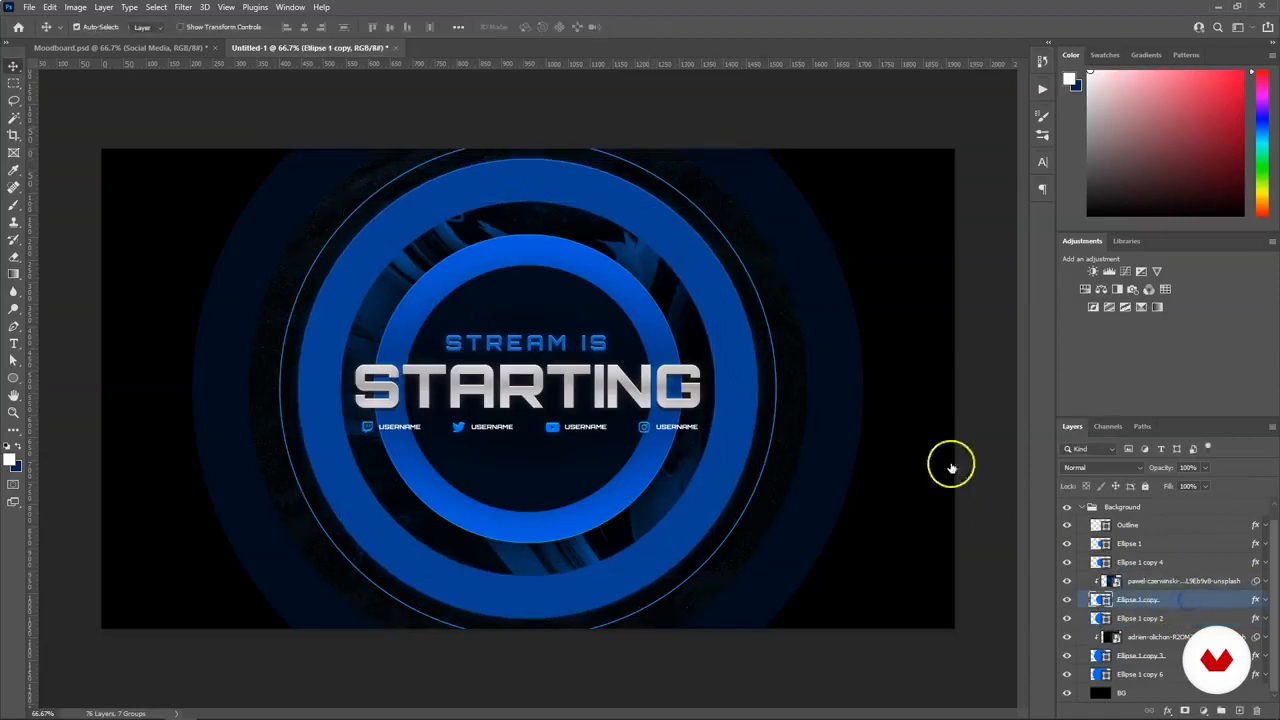
Adjust the Inner Glow in the layer style of Ellipse 1 copy.
{"action": "double_click", "coordinate": [1200, 599]}
{"action": "left_click", "coordinate": [777, 253]}
{"action": "left_click", "coordinate": [1203, 124]}
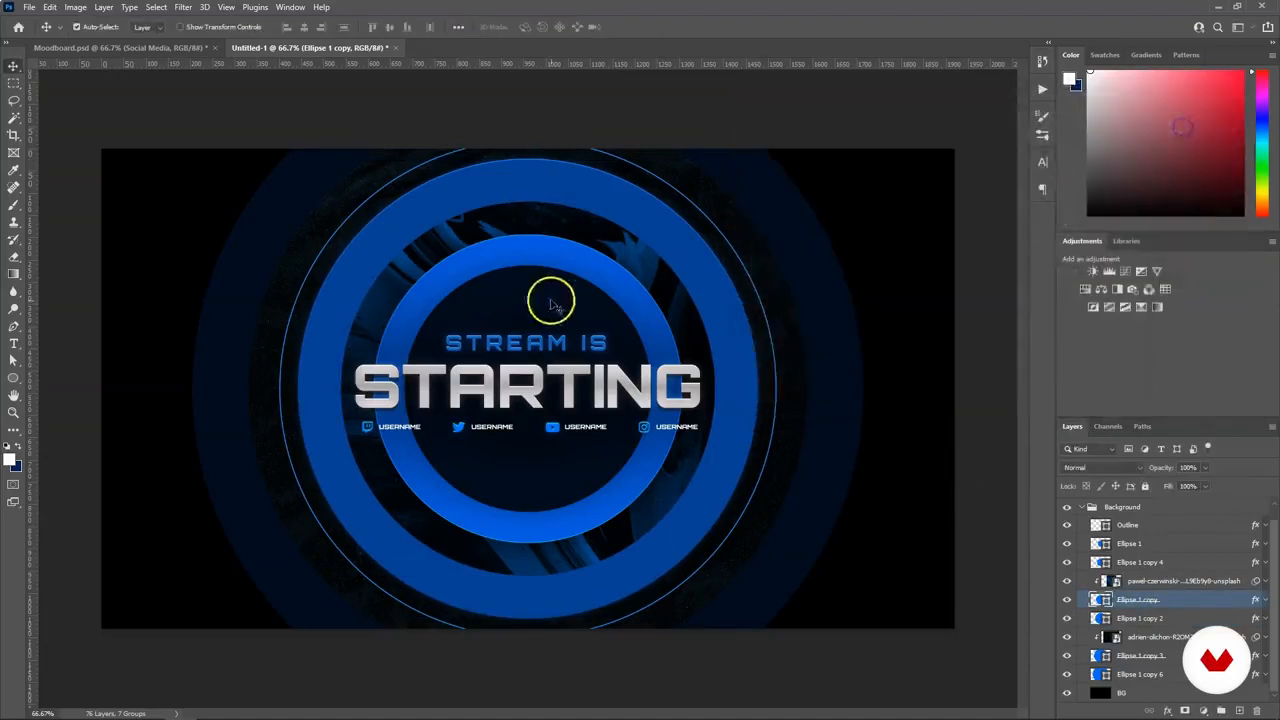
{"action": "left_click", "coordinate": [553, 303]}
Place the gold-speckled paint texture above Ellipse 1 copy 7 and scale it around the canvas center.
{"action": "double_click", "coordinate": [840, 371]}
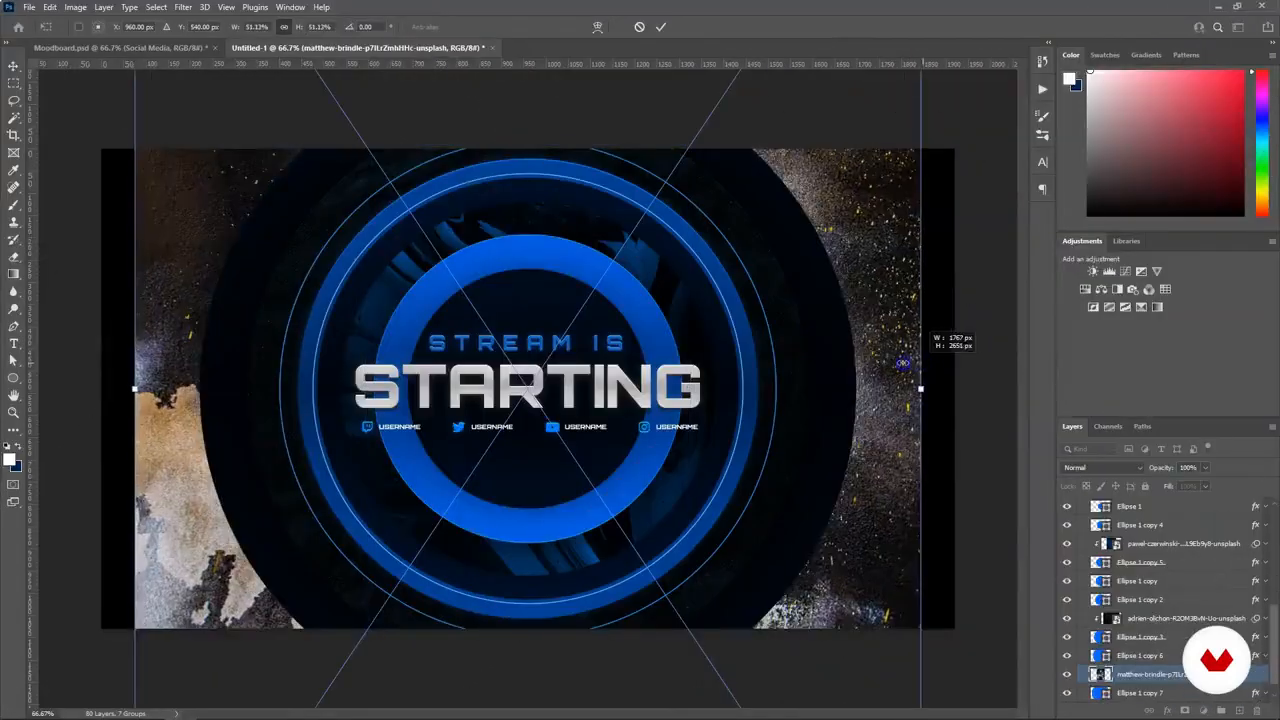
{"action": "mouse_move", "coordinate": [903, 363]}
{"action": "left_mouse_down"}
{"action": "mouse_move", "coordinate": [886, 364]}
{"action": "mouse_move", "coordinate": [902, 365]}
{"action": "left_mouse_up"}
{"action": "key", "text": "Return"}
Apply a Surface Blur to the gold-speckled texture with a 5 px radius and a threshold of 25 levels.
{"action": "left_click", "coordinate": [184, 8]}
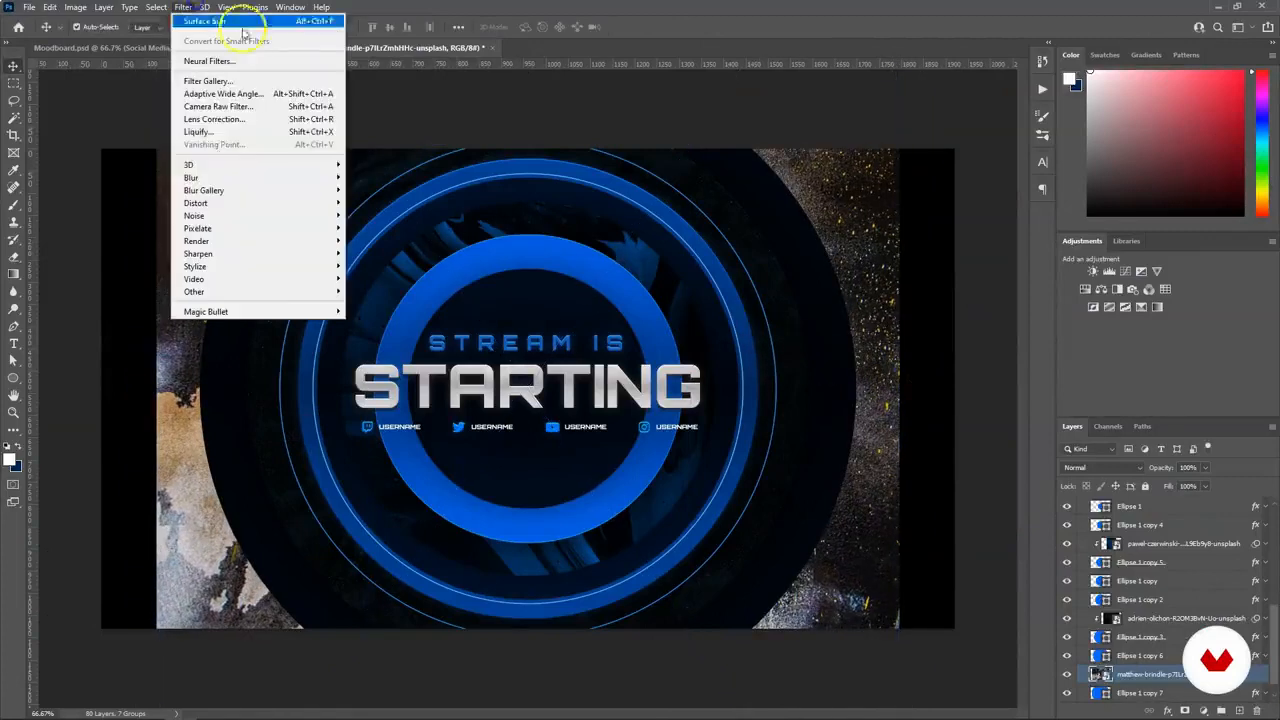
{"action": "mouse_move", "coordinate": [205, 178]}
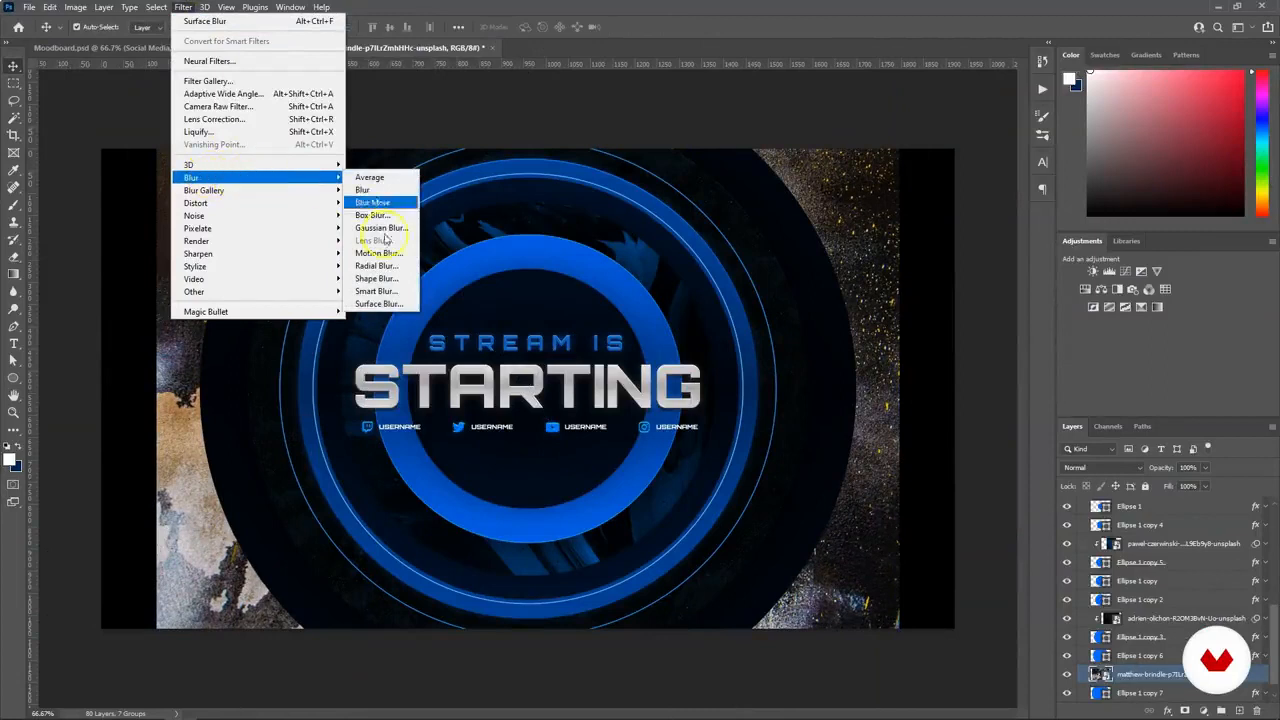
{"action": "left_click", "coordinate": [378, 303]}
{"action": "left_click_drag", "start_coordinate": [618, 143], "coordinate": [1063, 122]}
{"action": "left_click", "coordinate": [1133, 191]}
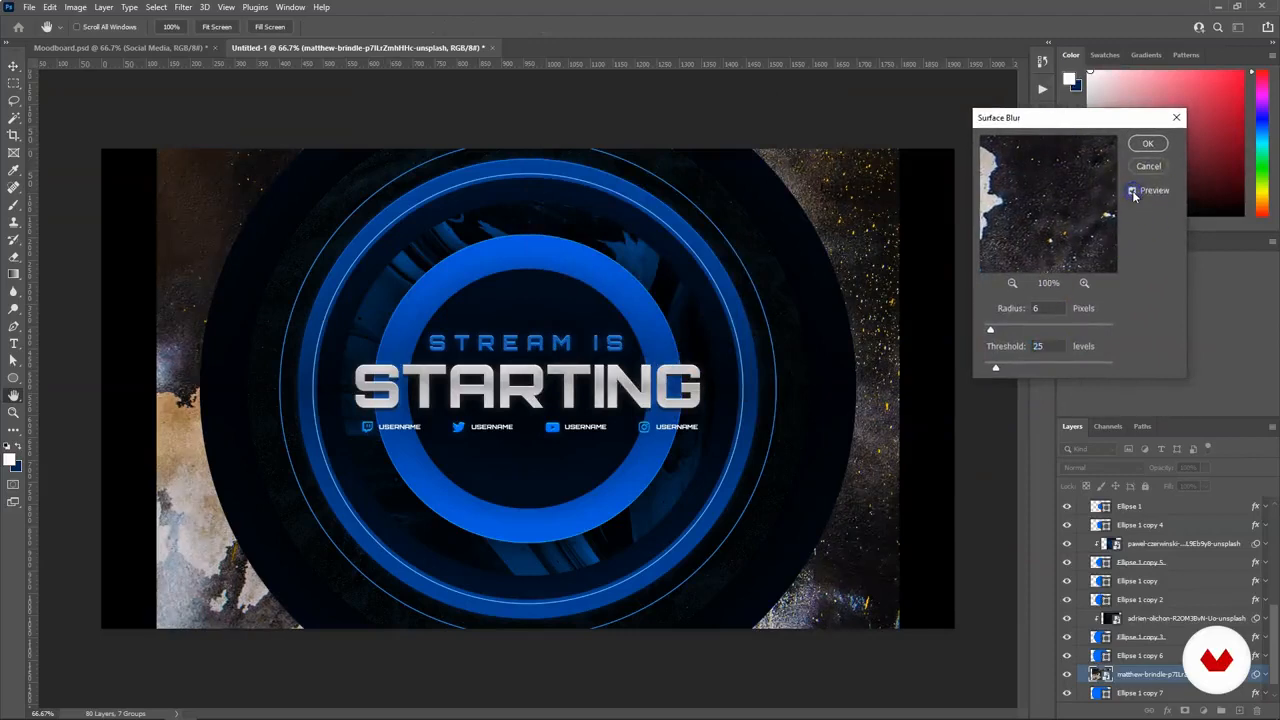
{"action": "left_click_drag", "start_coordinate": [1049, 308], "coordinate": [978, 311]}
{"action": "type", "text": "5"}
{"action": "left_click", "coordinate": [1137, 307]}
{"action": "left_click", "coordinate": [1147, 143]}
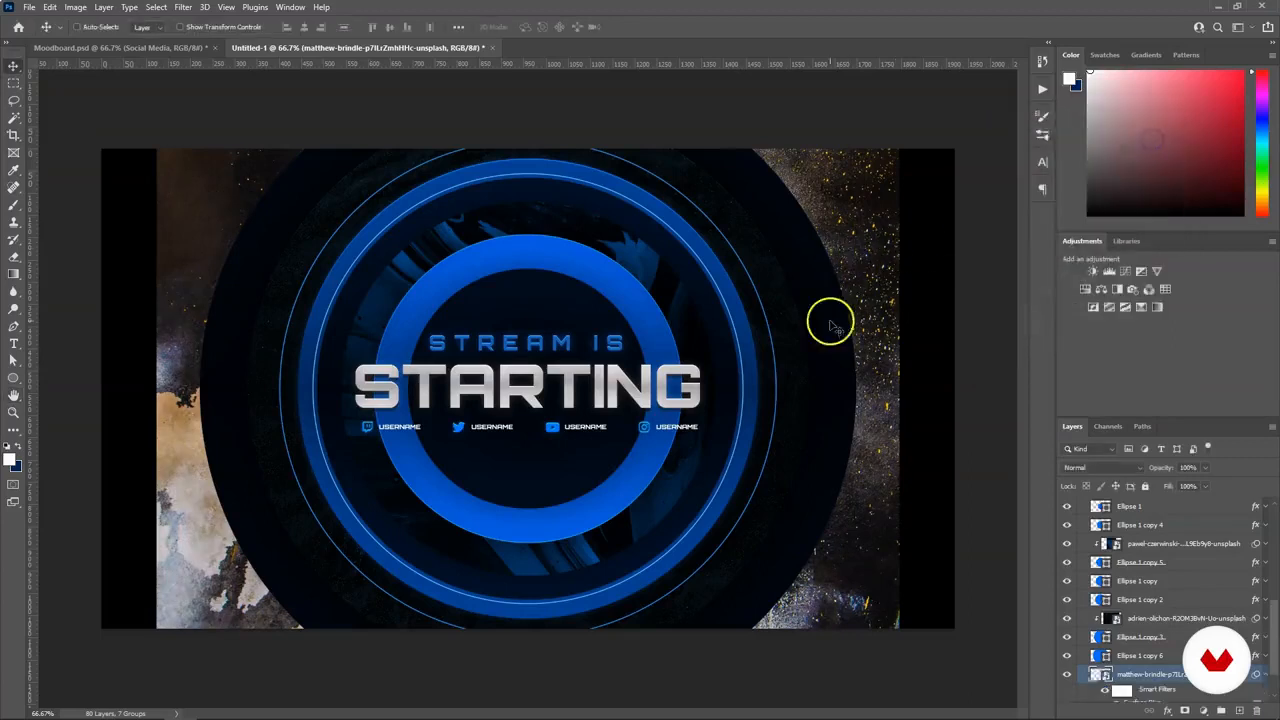
Colorize the gold-speckled texture blue with hue 219, darken it, and clip it to Ellipse 1 copy 7.
{"action": "key", "text": "ctrl+u"}
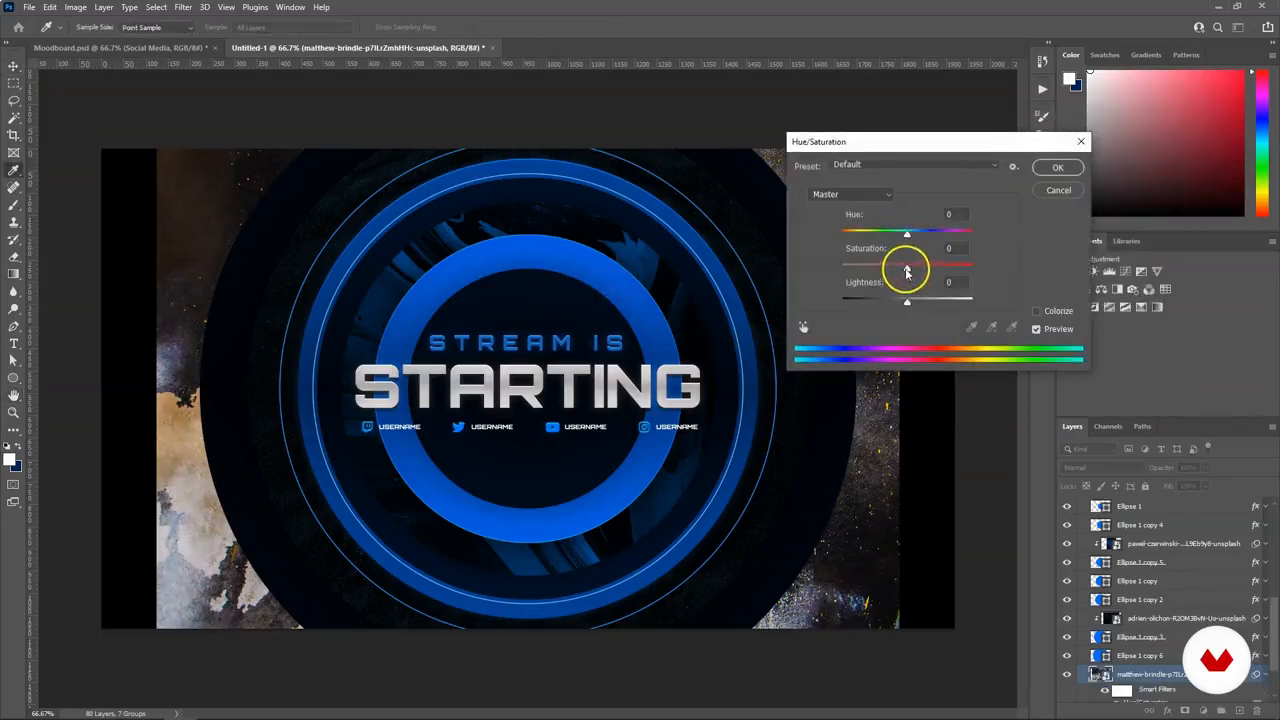
{"action": "left_click", "coordinate": [1040, 313]}
{"action": "left_click_drag", "start_coordinate": [876, 265], "coordinate": [922, 235]}
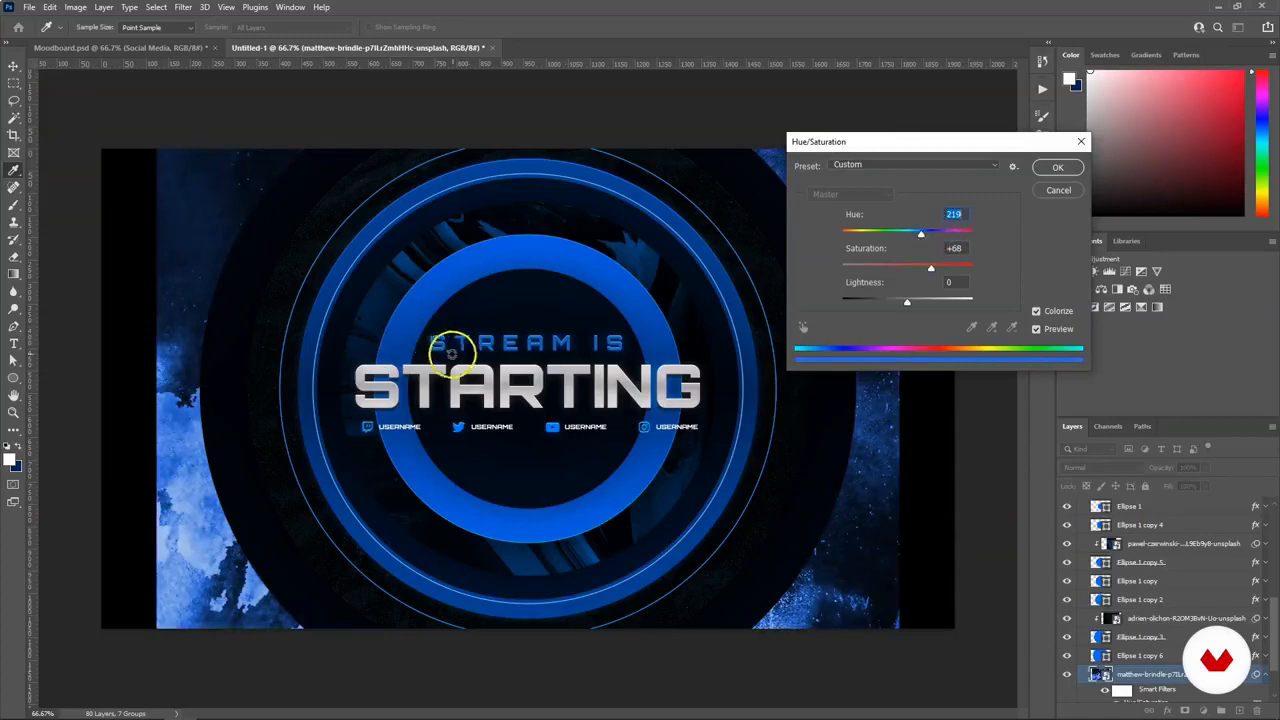
{"action": "left_click", "coordinate": [935, 267]}
{"action": "mouse_move", "coordinate": [907, 300]}
{"action": "left_mouse_down"}
{"action": "mouse_move", "coordinate": [881, 300]}
{"action": "mouse_move", "coordinate": [922, 267]}
{"action": "mouse_move", "coordinate": [886, 302]}
{"action": "left_mouse_up"}
{"action": "key", "text": "Return"}
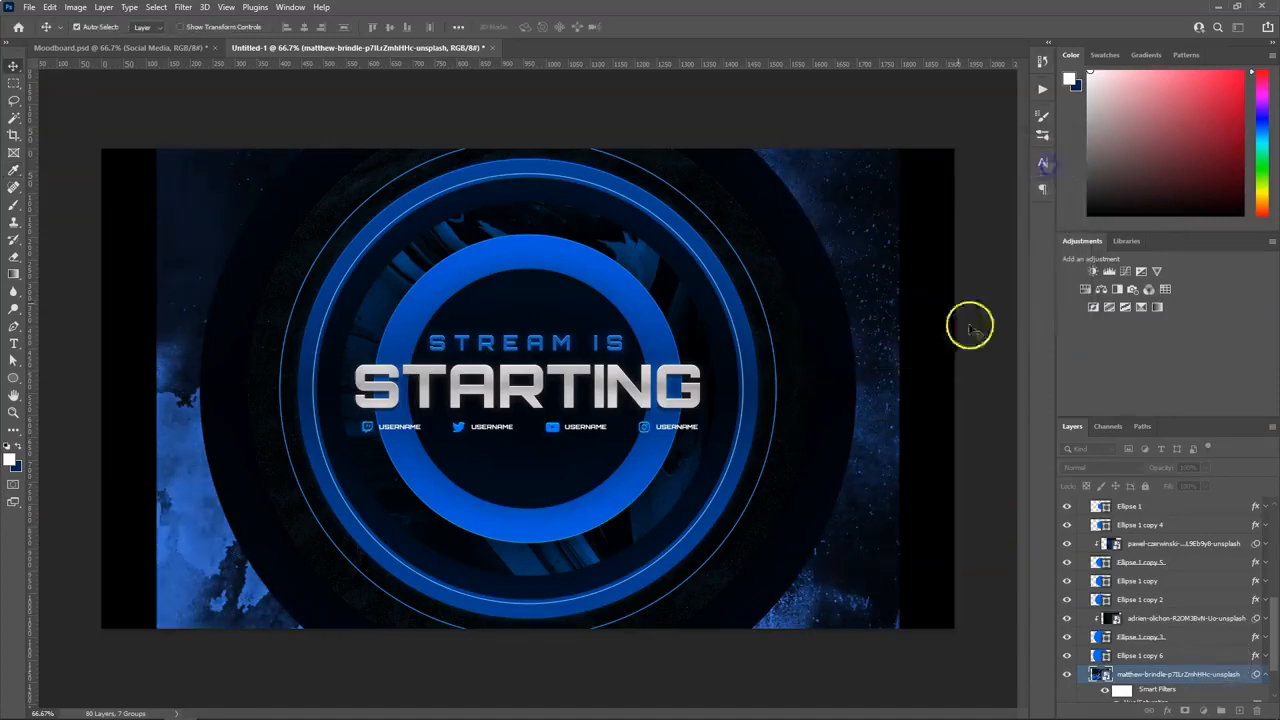
{"action": "right_click", "coordinate": [1143, 607]}
{"action": "left_click", "coordinate": [1137, 342]}
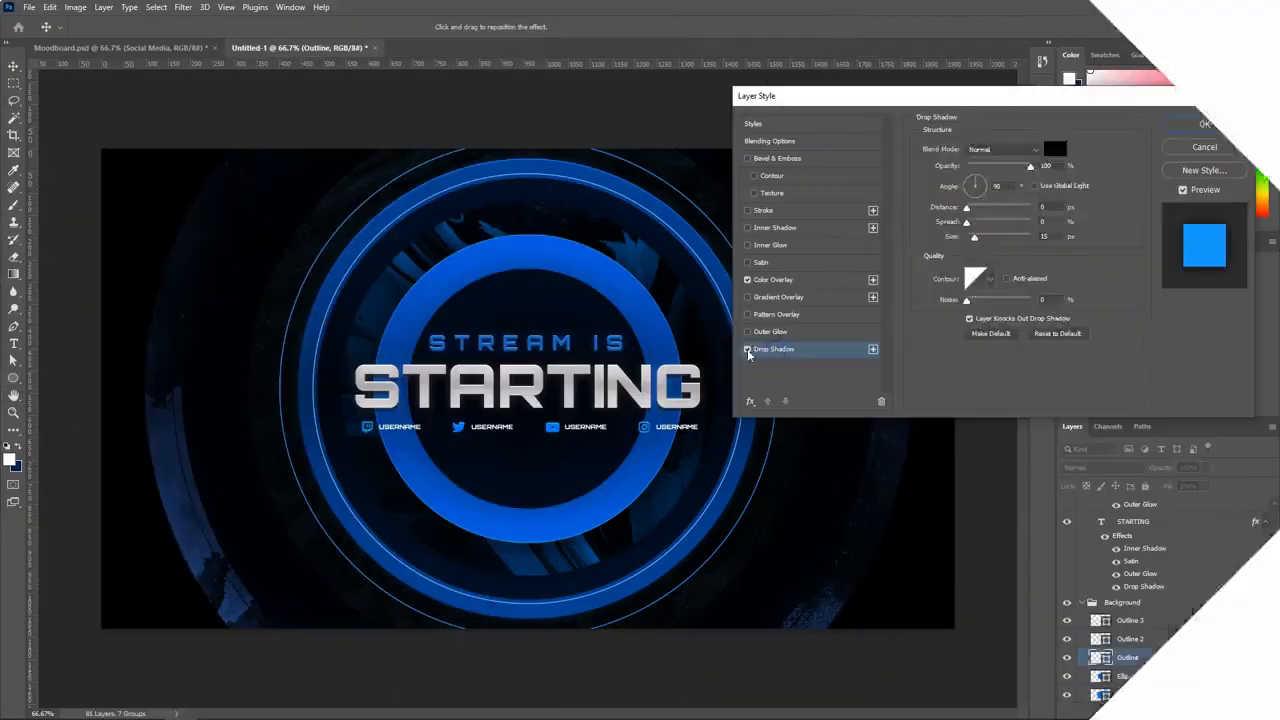
Give the Outline ring a blue Outer Glow with Linear Dodge (Add) blending and a 35 px size.
{"action": "left_click", "coordinate": [785, 331]}
{"action": "left_click_drag", "start_coordinate": [987, 163], "coordinate": [984, 163]}
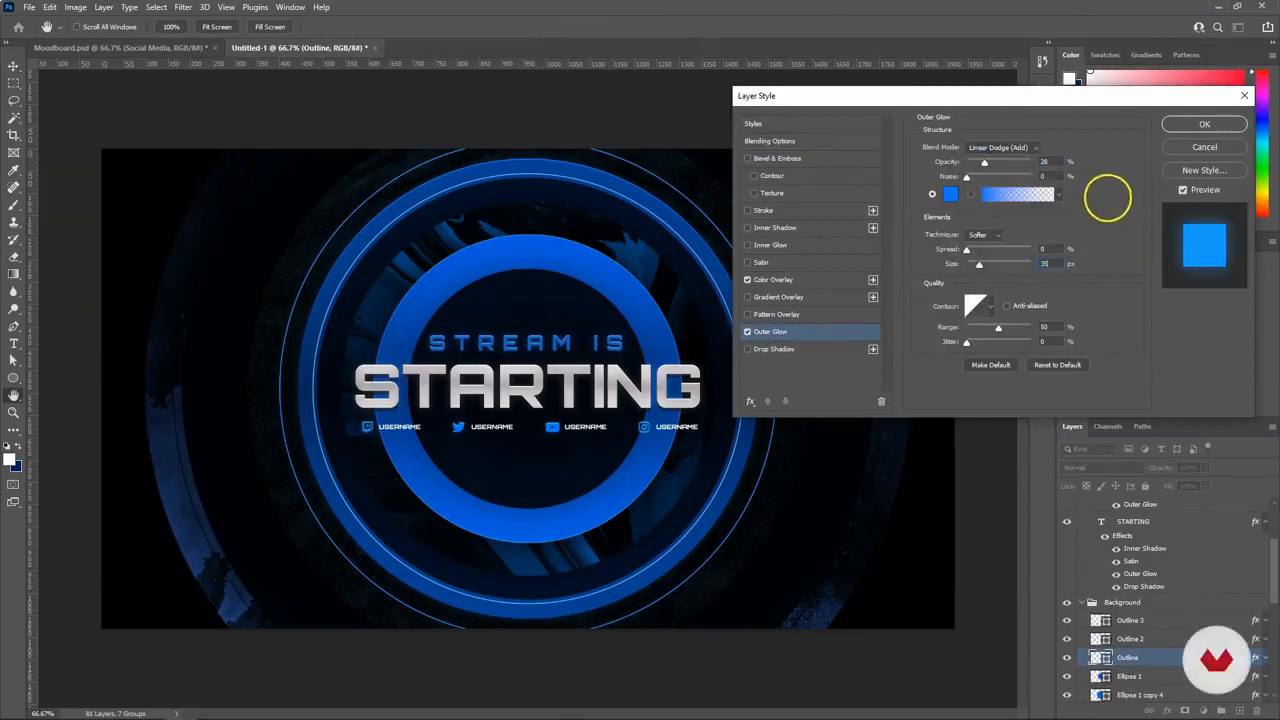
{"action": "key", "text": "Return"}
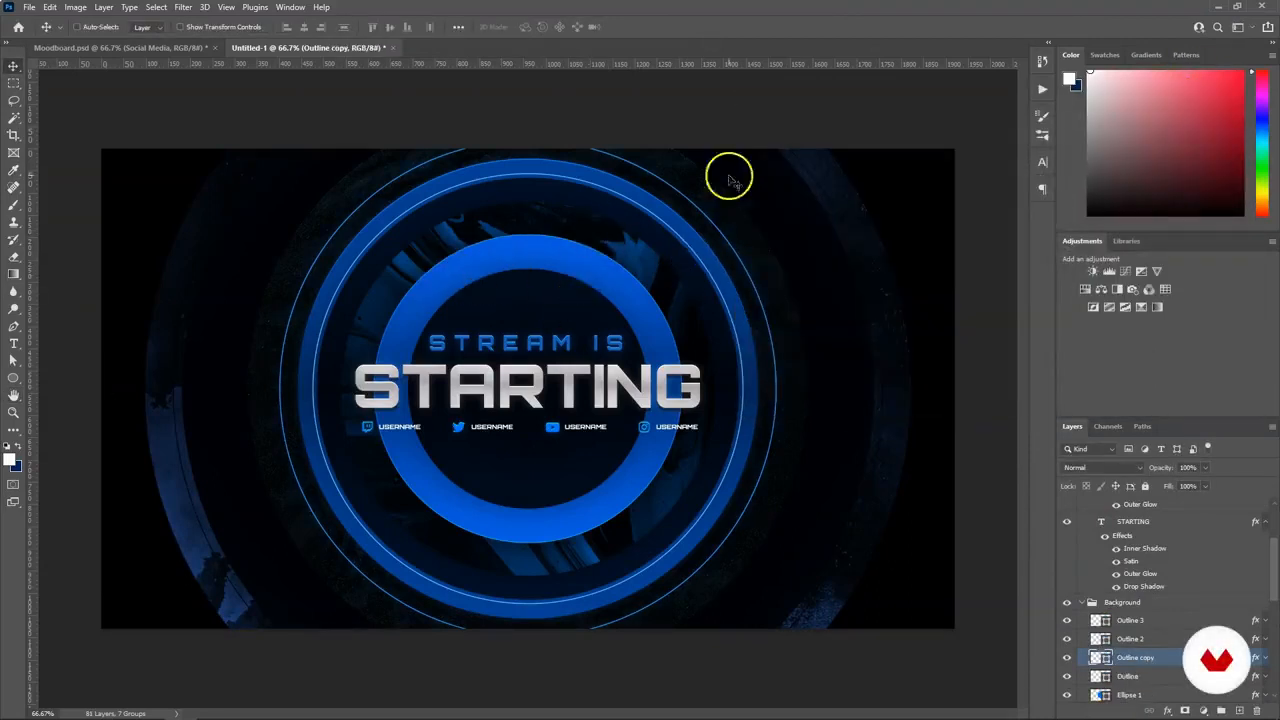
Duplicate the Outline ring and shrink the copy around the canvas center to about 596 px, over the inner blue ring.
{"action": "key", "text": "ctrl+j"}
{"action": "key", "text": "ctrl+t"}
{"action": "left_click_drag", "start_coordinate": [789, 126], "coordinate": [657, 260]}
{"action": "key", "text": "Return"}
{"action": "key", "text": "ctrl+t"}
{"action": "key", "text": "Return"}
{"action": "double_click", "coordinate": [1170, 657]}
{"action": "key", "text": "Return"}
{"action": "key", "text": "ctrl+t"}
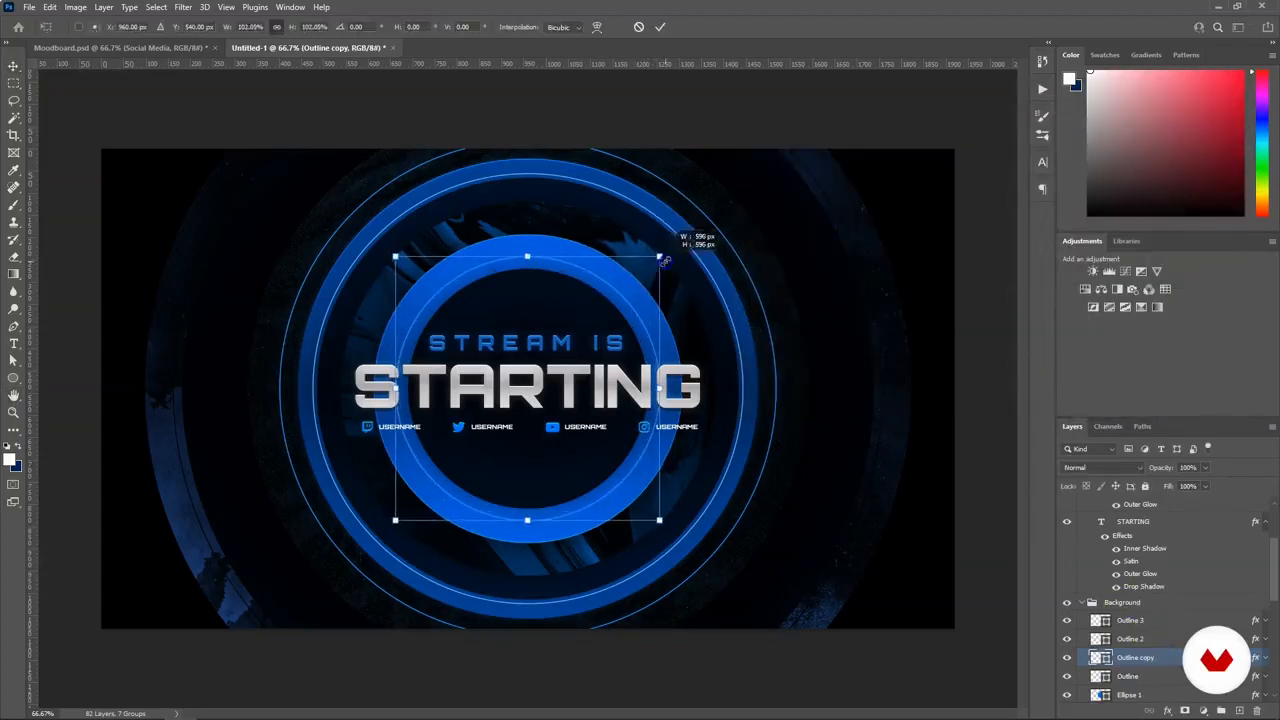
{"action": "key", "text": "Return"}
Set the Outline copy's Outer Glow opacity to 44% and reduce its size.
{"action": "double_click", "coordinate": [1181, 657]}
{"action": "left_click", "coordinate": [768, 331]}
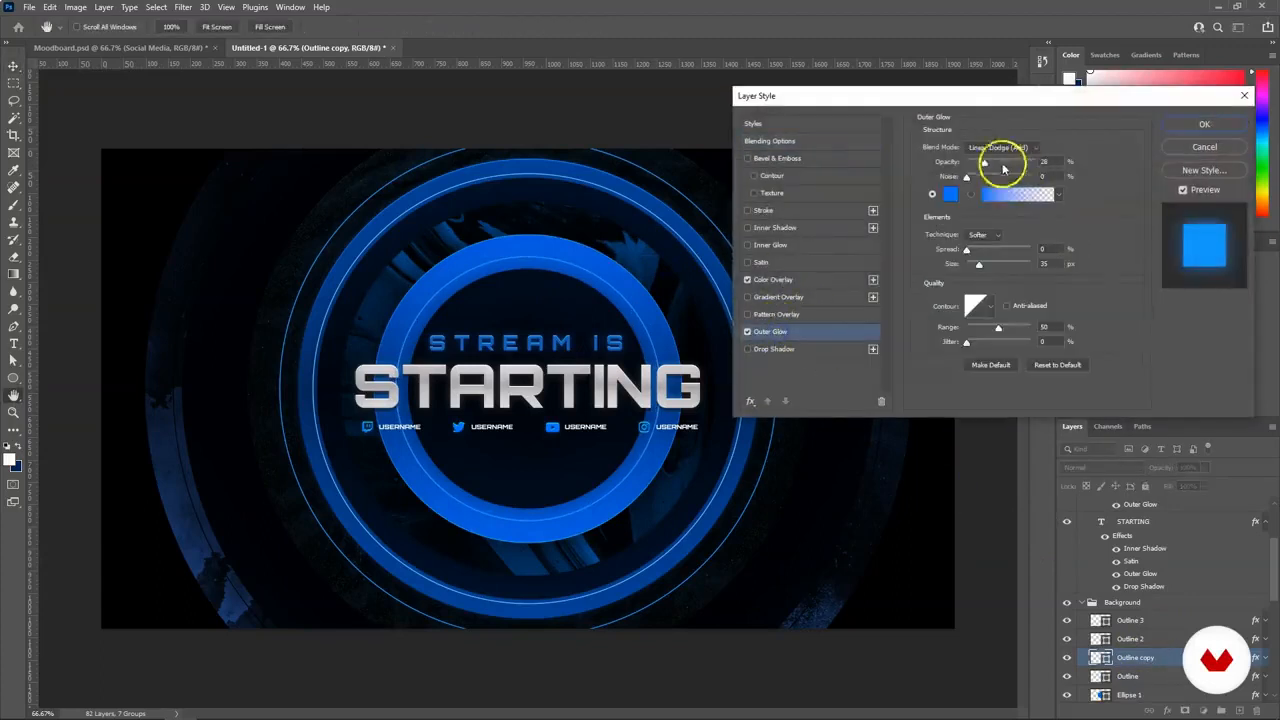
{"action": "left_click_drag", "start_coordinate": [979, 263], "coordinate": [973, 265]}
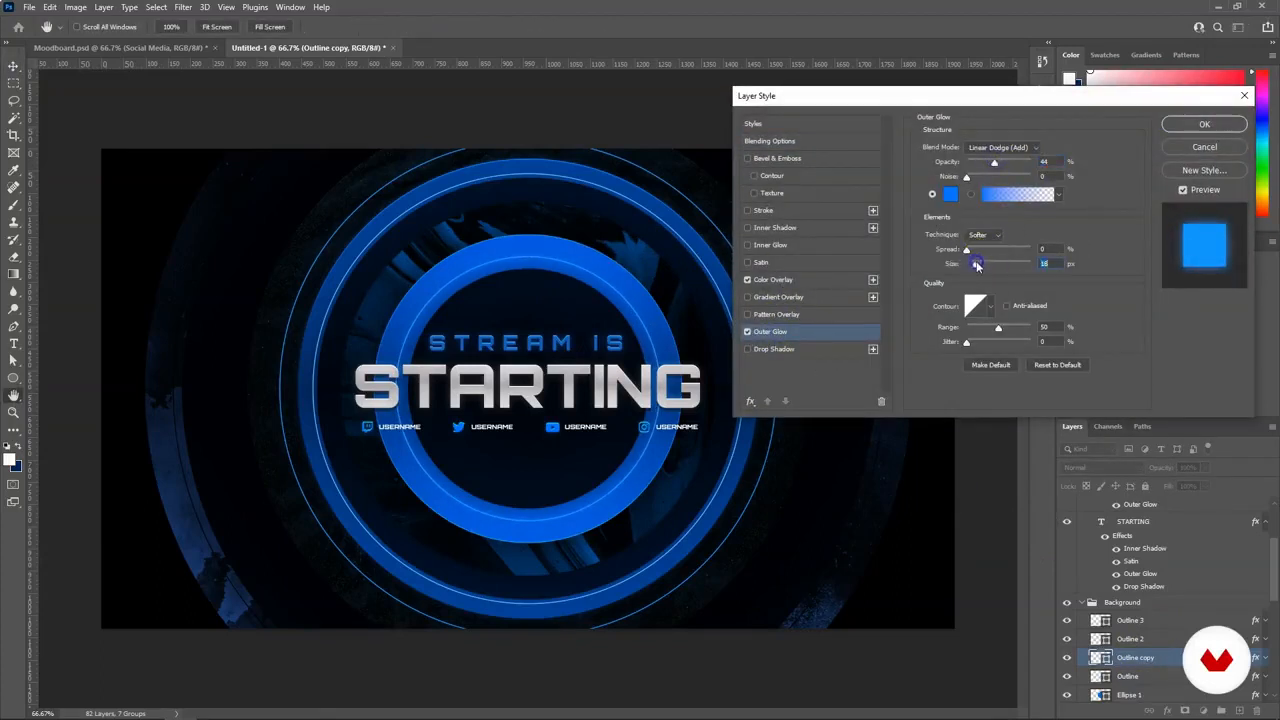
Lighten the Outline copy's Color Overlay to #69beff and apply the layer style.
{"action": "left_click", "coordinate": [775, 280]}
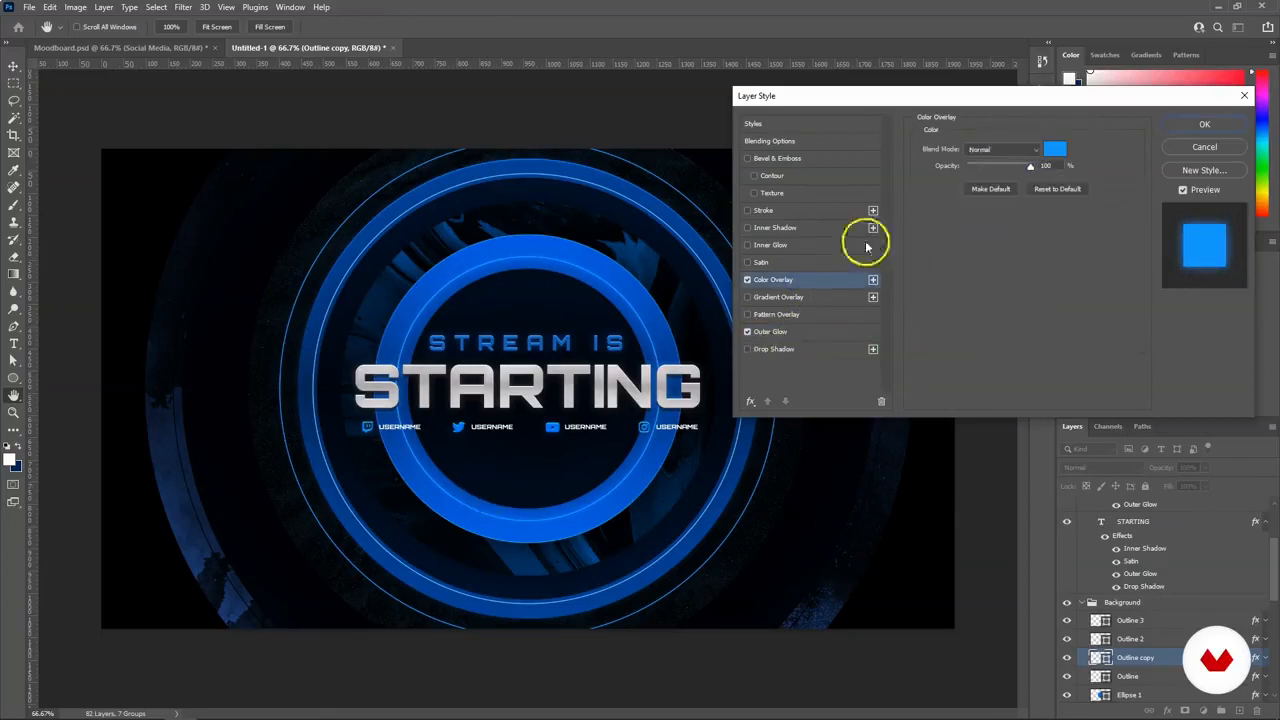
{"action": "left_click_drag", "start_coordinate": [784, 91], "coordinate": [848, 90]}
{"action": "left_click", "coordinate": [824, 141]}
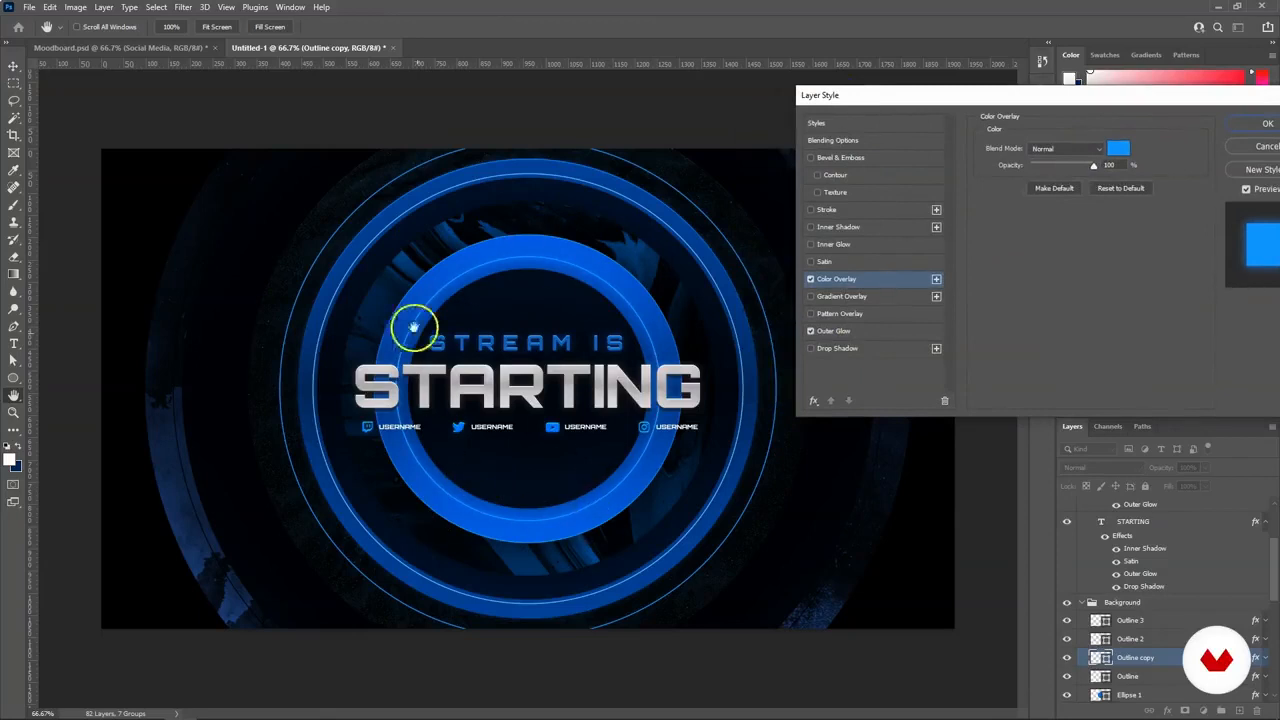
{"action": "left_click", "coordinate": [1104, 148]}
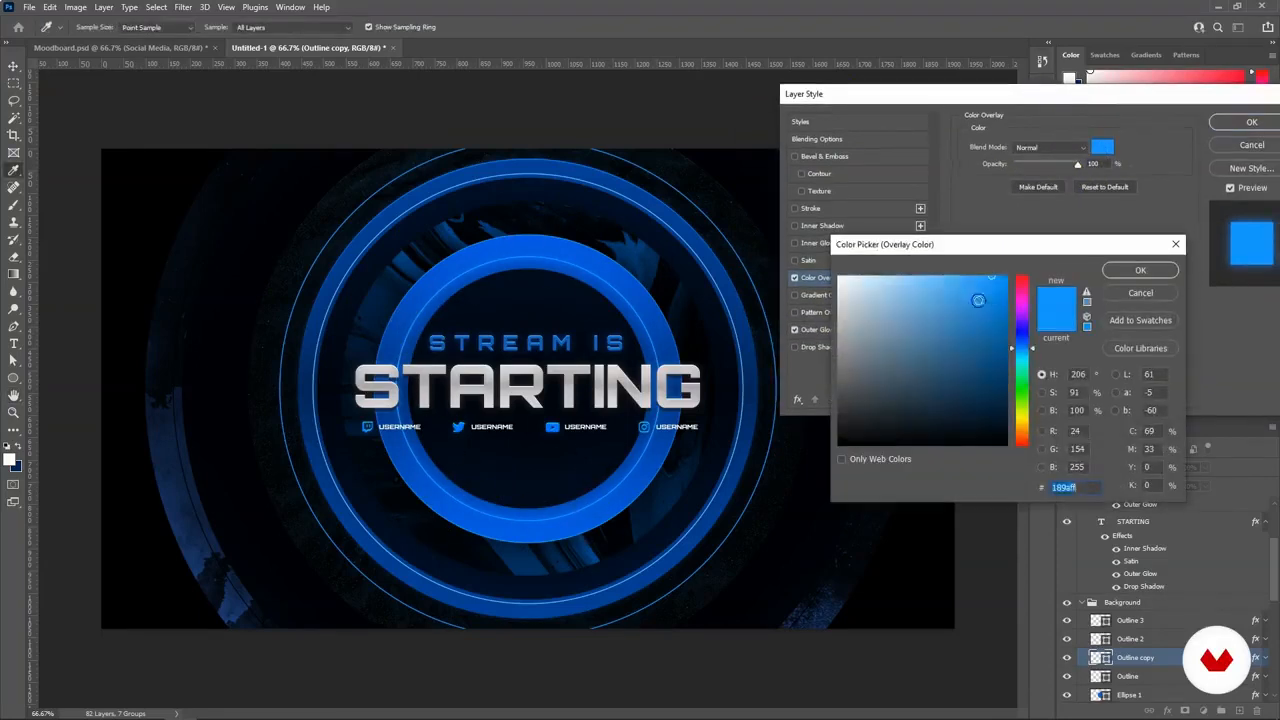
{"action": "mouse_move", "coordinate": [963, 279]}
{"action": "left_mouse_down"}
{"action": "mouse_move", "coordinate": [949, 277]}
{"action": "mouse_move", "coordinate": [966, 289]}
{"action": "mouse_move", "coordinate": [921, 285]}
{"action": "mouse_move", "coordinate": [932, 289]}
{"action": "left_mouse_up"}
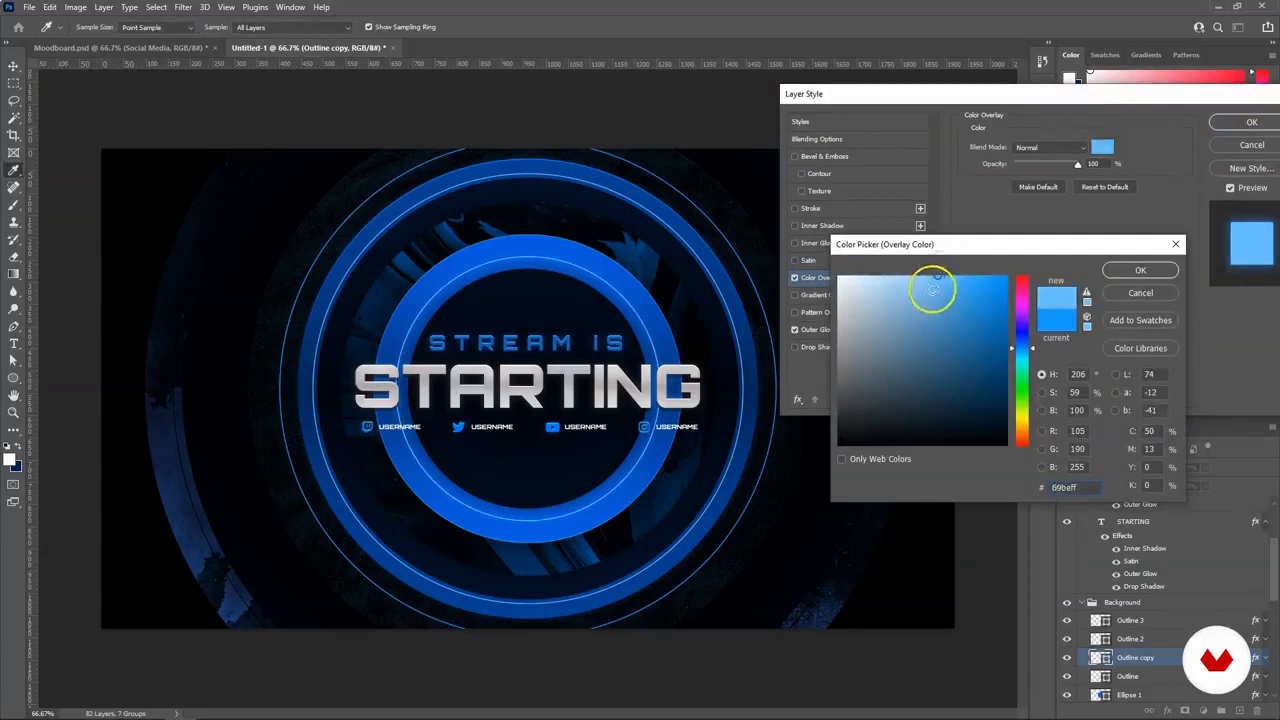
{"action": "left_click", "coordinate": [1157, 276]}
{"action": "key", "text": "Return"}
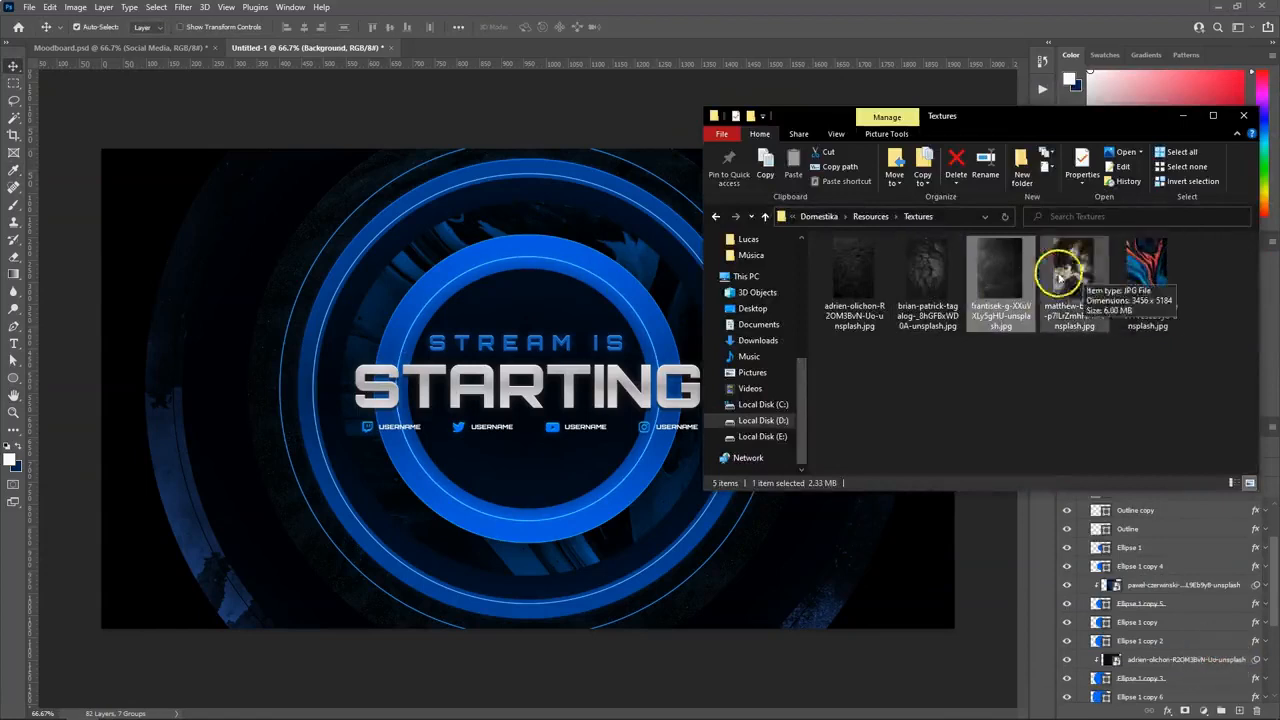
Place the blue-and-red liquid paint texture, scale it to fill the canvas, and move it directly above the BG layer.
{"action": "left_click_drag", "start_coordinate": [1145, 265], "coordinate": [867, 628]}
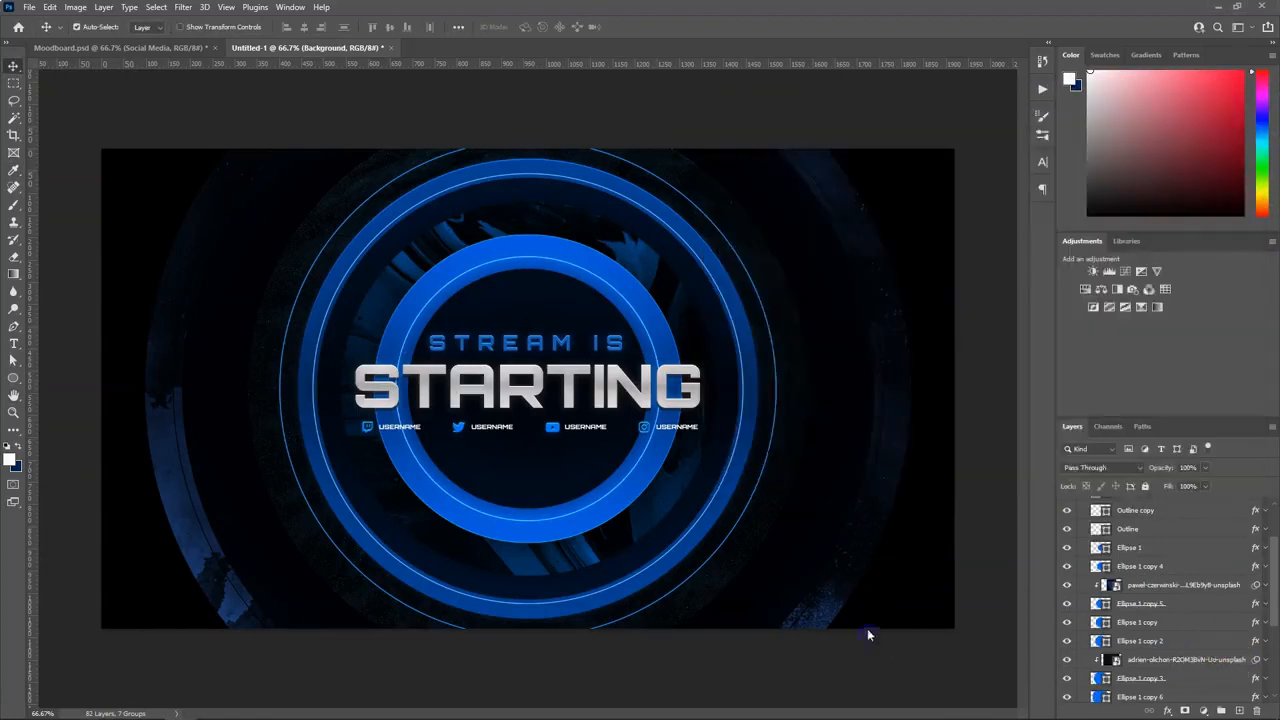
{"action": "left_click_drag", "start_coordinate": [700, 388], "coordinate": [1000, 362]}
{"action": "key", "text": "Return"}
{"action": "left_click_drag", "start_coordinate": [1170, 603], "coordinate": [1165, 684]}
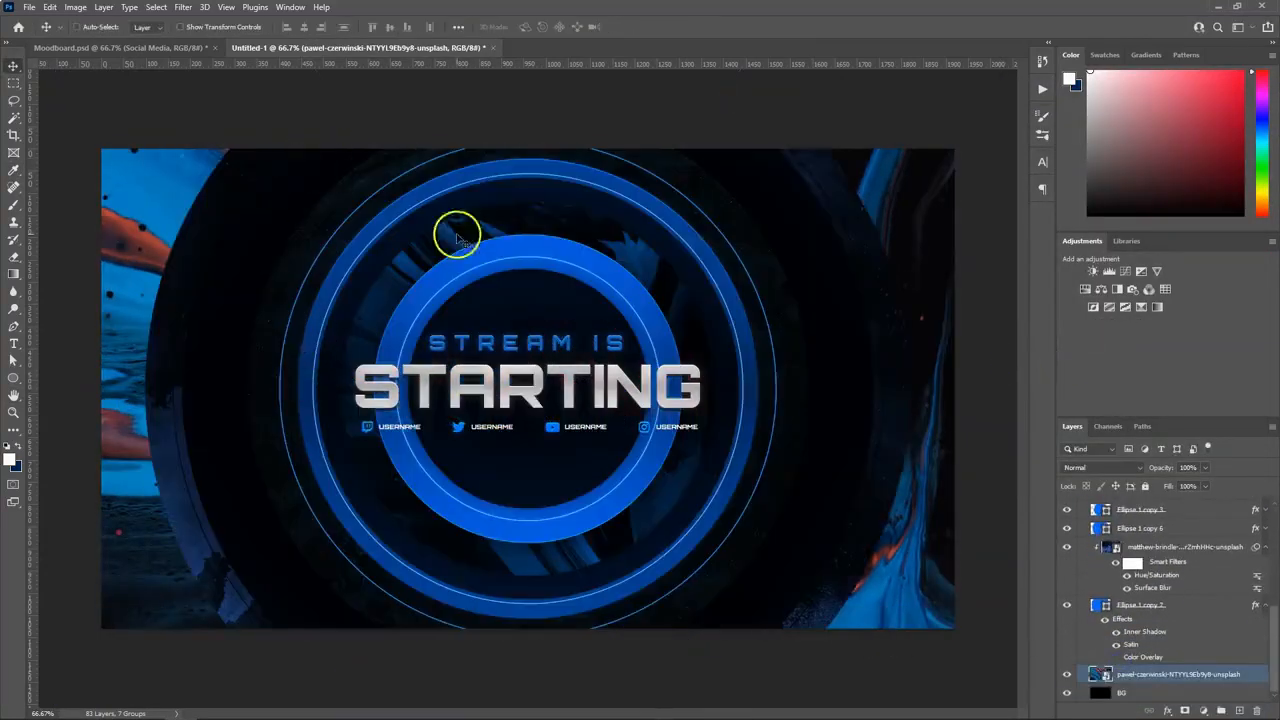
Colorize the background paint texture with hue 211 and saturation +100, and reapply the Surface Blur to it.
{"action": "key", "text": "ctrl+u"}
{"action": "left_click", "coordinate": [1036, 311]}
{"action": "left_click_drag", "start_coordinate": [957, 234], "coordinate": [920, 236]}
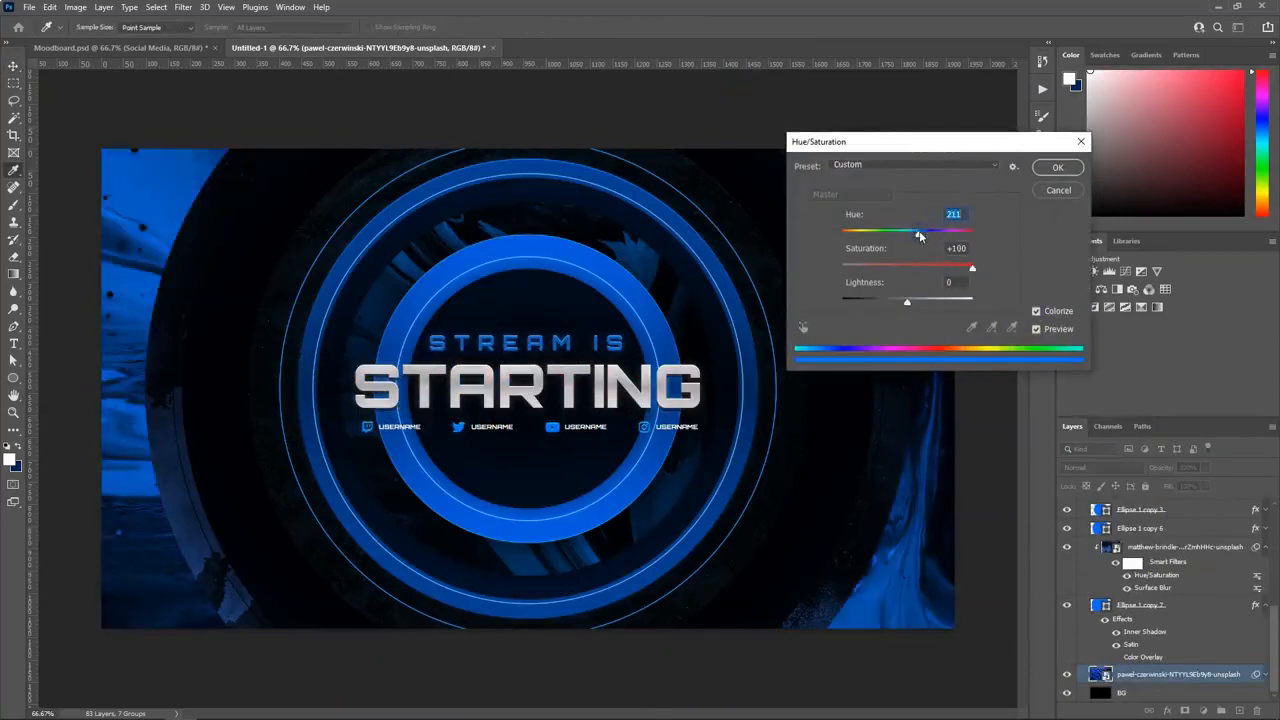
{"action": "left_click", "coordinate": [1057, 167]}
{"action": "left_click", "coordinate": [183, 7]}
{"action": "left_click", "coordinate": [270, 27]}
{"action": "key", "text": "Return"}
Duplicate Ellipse 1 copy 7 and enlarge the lower circle around the canvas center to nearly the canvas width.
{"action": "left_click", "coordinate": [1080, 605]}
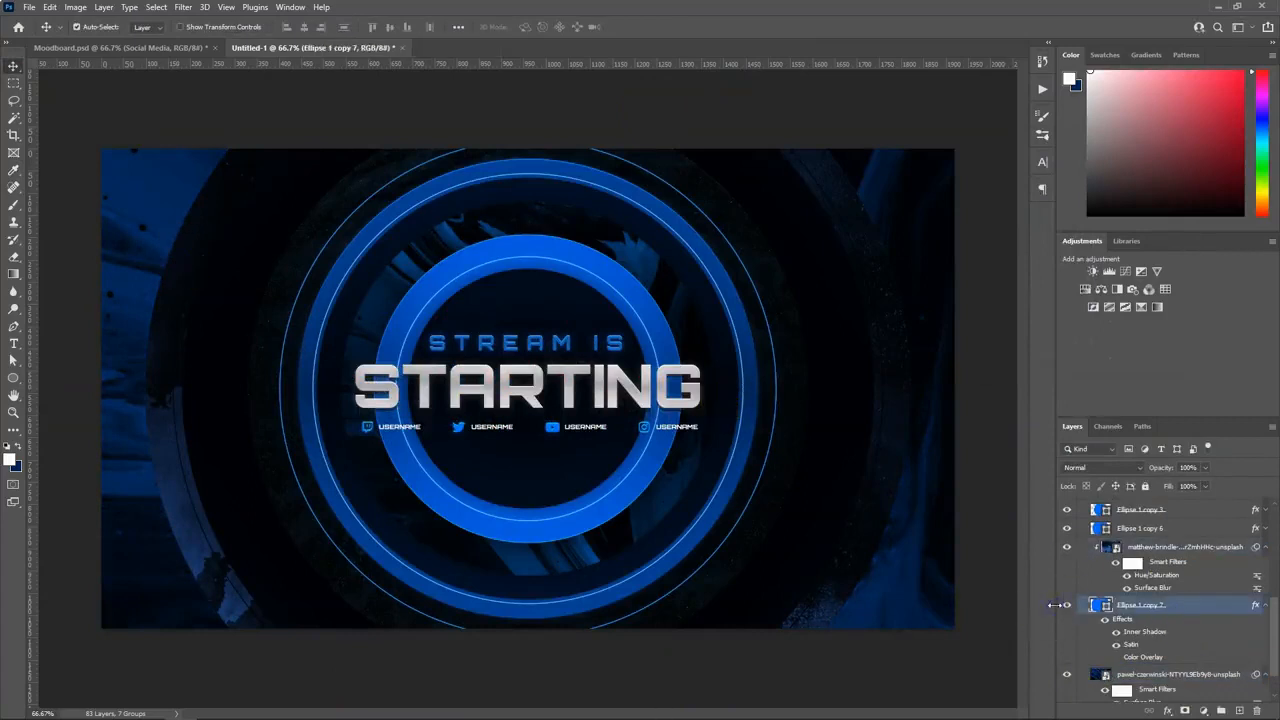
{"action": "key", "text": "ctrl+j"}
{"action": "key", "text": "ctrl+t"}
{"action": "left_click_drag", "start_coordinate": [909, 383], "coordinate": [947, 395]}
{"action": "left_click", "coordinate": [1023, 480]}
Give the enlarged Ellipse 1 copy 7 a Color Overlay of #000d1c, keeping its Inner Shadow and Satin.
{"action": "double_click", "coordinate": [1200, 624]}
{"action": "left_click", "coordinate": [768, 278]}
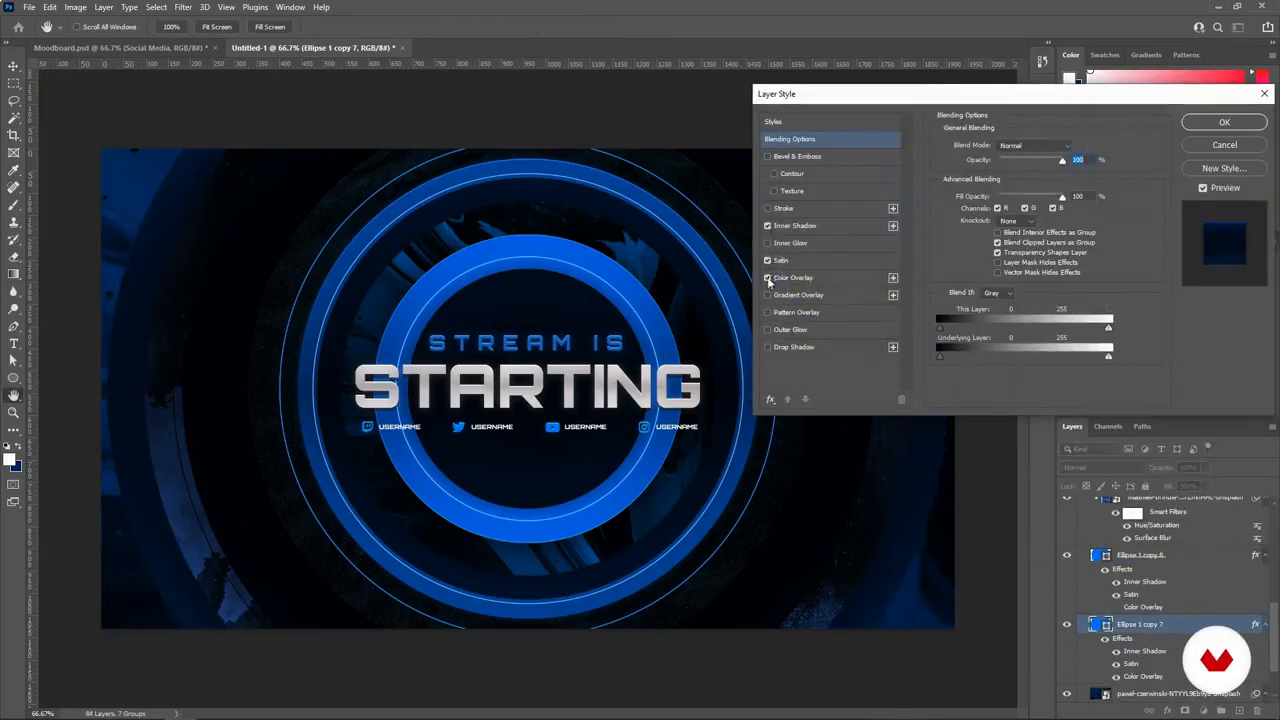
{"action": "left_click", "coordinate": [768, 261]}
{"action": "left_click", "coordinate": [795, 277]}
{"action": "left_click", "coordinate": [1074, 147]}
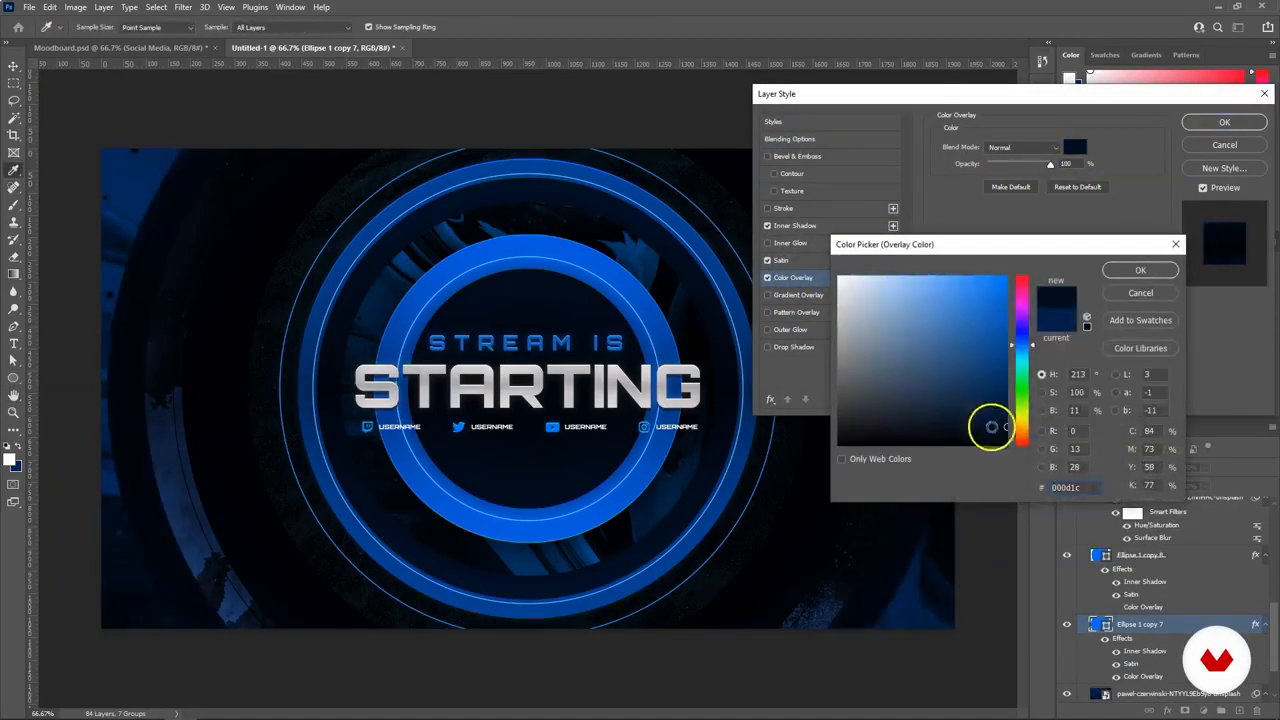
{"action": "left_click", "coordinate": [1140, 270]}
{"action": "left_click", "coordinate": [768, 329]}
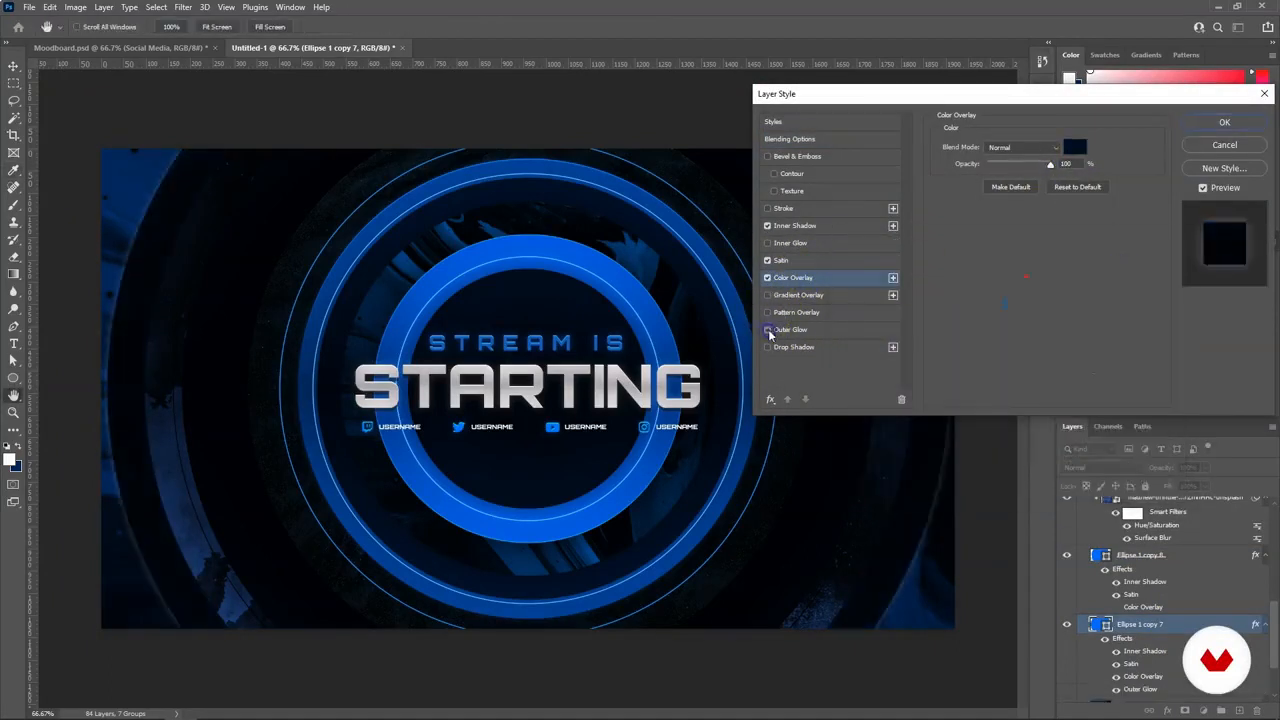
{"action": "left_click", "coordinate": [768, 329]}
{"action": "left_click", "coordinate": [768, 209]}
{"action": "left_click", "coordinate": [1193, 124]}
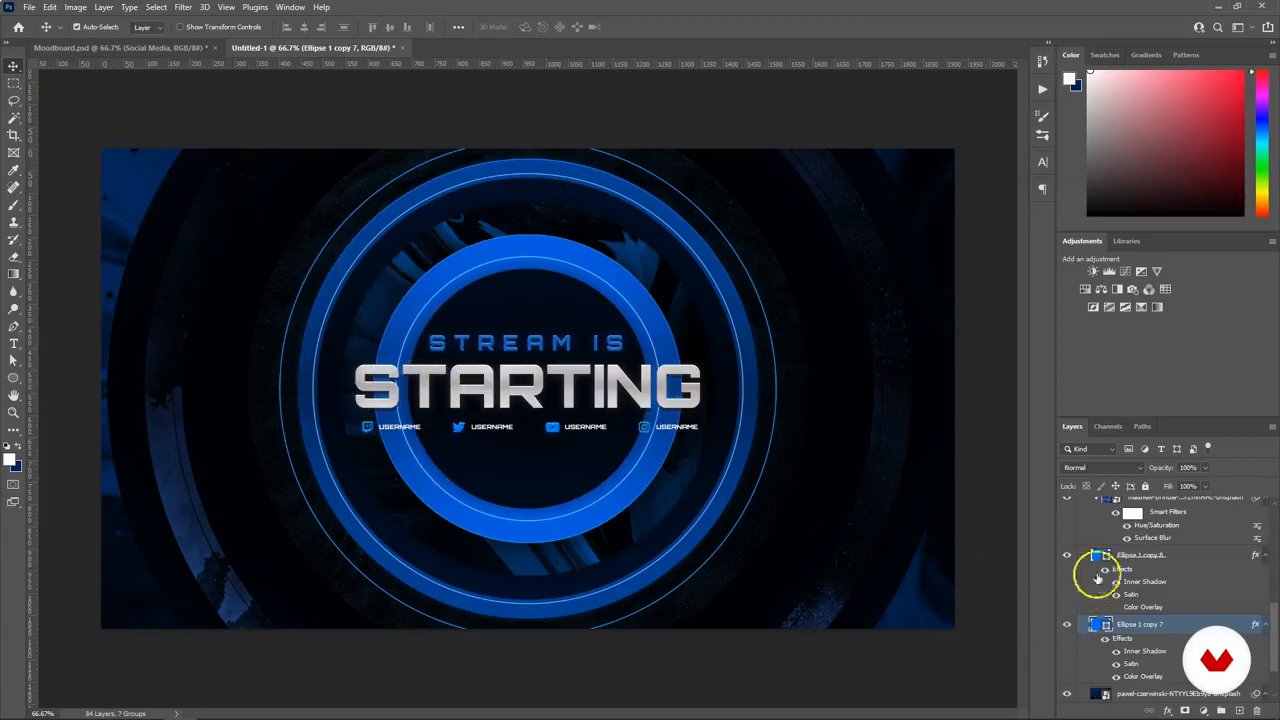
Rename the Outline copy layer as Outline 4 and move it to the top of the Background group.
{"action": "scroll", "coordinate": [1103, 563], "scroll_direction": "up", "scroll_amount": 10}
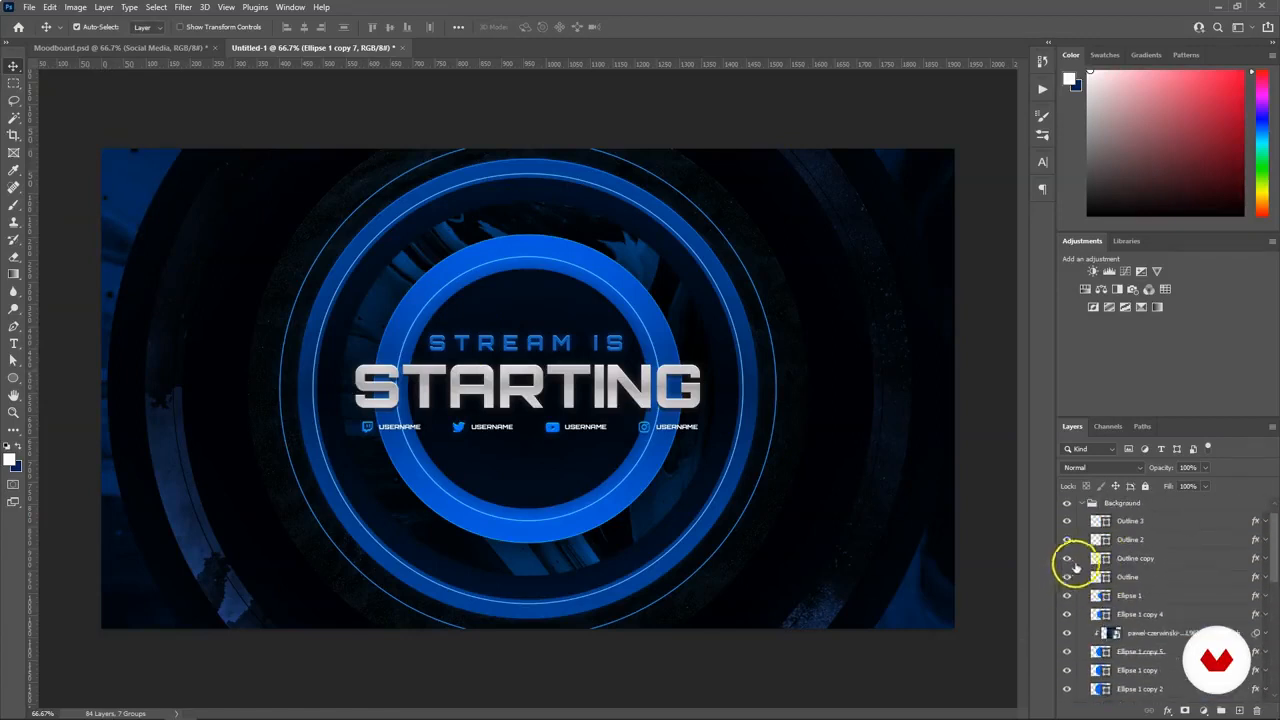
{"action": "left_click", "coordinate": [1195, 558]}
{"action": "left_click_drag", "start_coordinate": [1141, 557], "coordinate": [1153, 515]}
Duplicate Outline 4 and enlarge the copy around the canvas center until it reaches the canvas's side edges.
{"action": "key", "text": "ctrl+j"}
{"action": "key", "text": "ctrl+t"}
{"action": "left_click_drag", "start_coordinate": [661, 255], "coordinate": [1114, 106]}
{"action": "key", "text": "Return"}
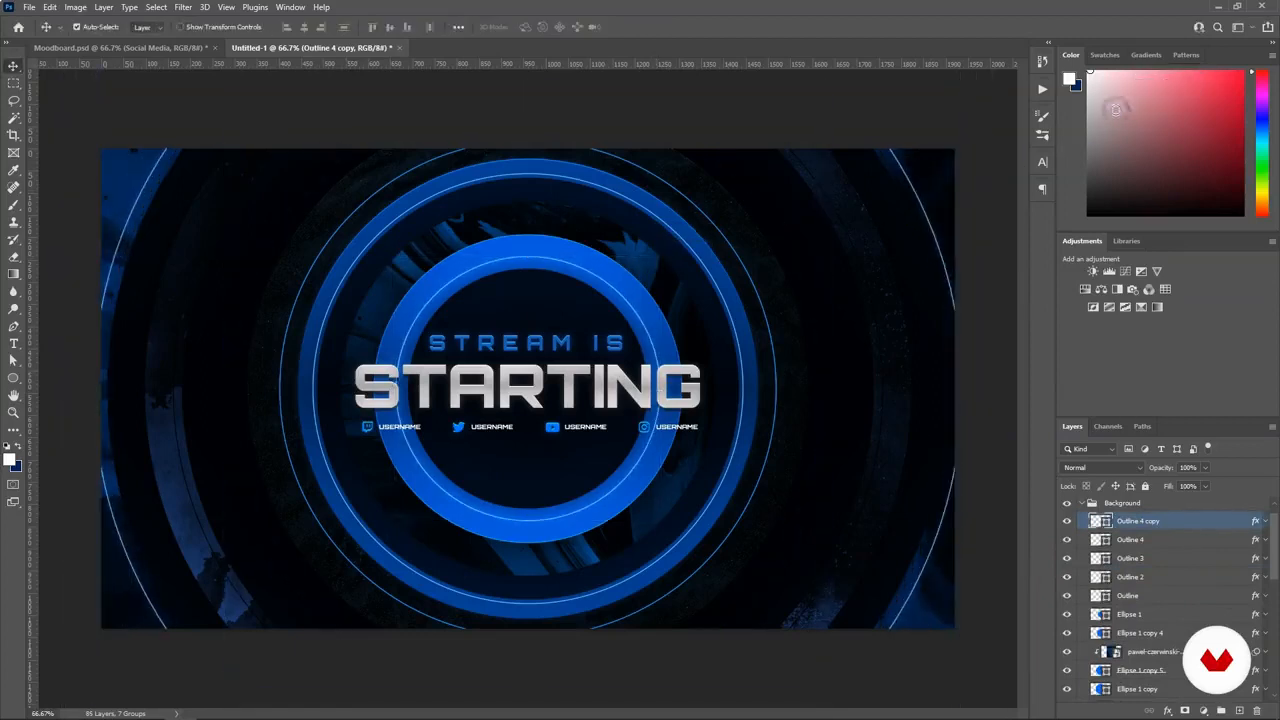
Set the Outline 4 copy's Color Overlay to dark blue #002541 and turn off its Outer Glow.
{"action": "double_click", "coordinate": [1184, 518]}
{"action": "left_click", "coordinate": [804, 278]}
{"action": "left_click", "coordinate": [1075, 147]}
{"action": "left_click_drag", "start_coordinate": [1000, 380], "coordinate": [997, 413]}
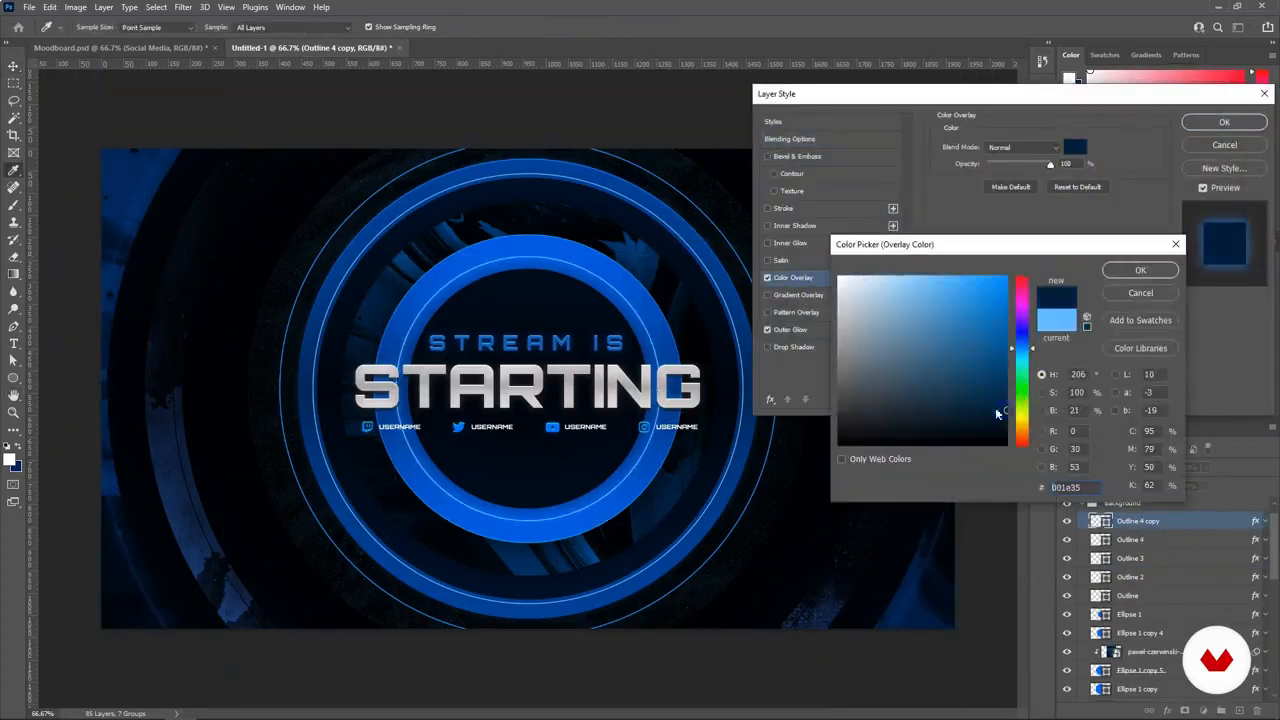
{"action": "left_click", "coordinate": [1126, 272]}
{"action": "left_click", "coordinate": [1075, 147]}
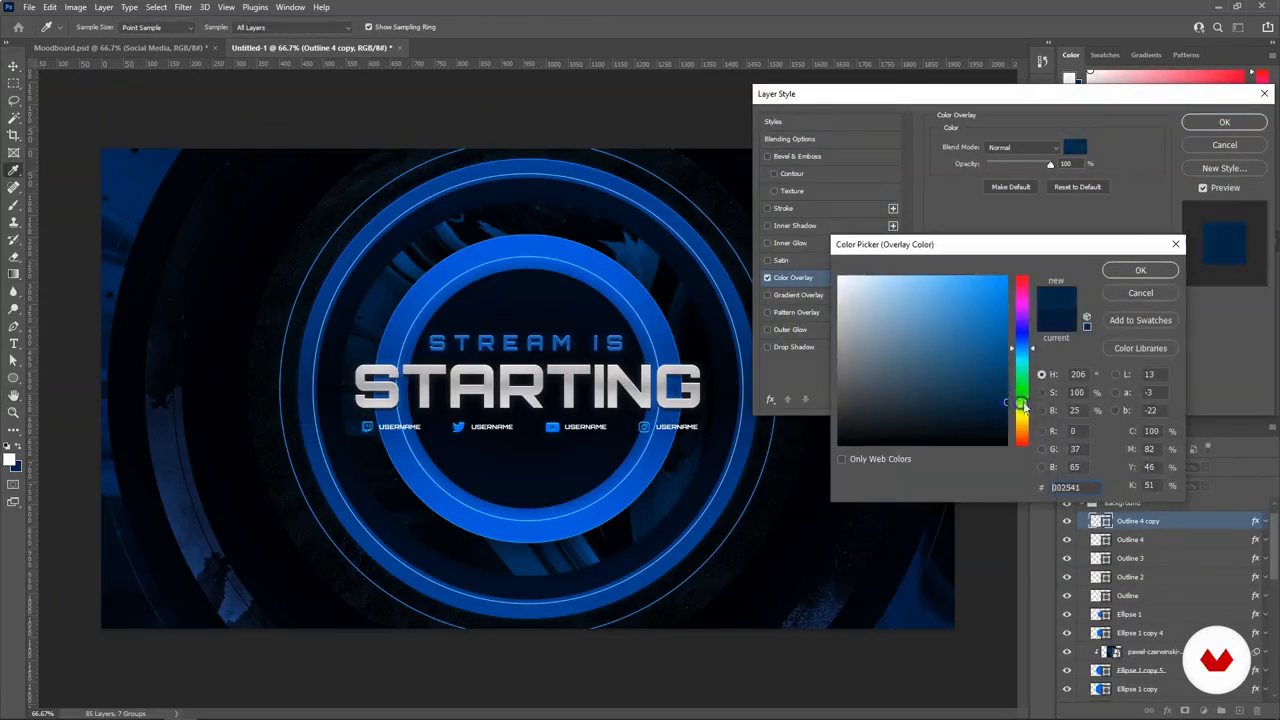
{"action": "left_click", "coordinate": [1128, 273]}
{"action": "left_click", "coordinate": [1196, 126]}
Shrink the large dark circle, Ellipse 1 copy 7, slightly around the canvas center.
{"action": "left_click", "coordinate": [185, 275]}
{"action": "key", "text": "ctrl+t"}
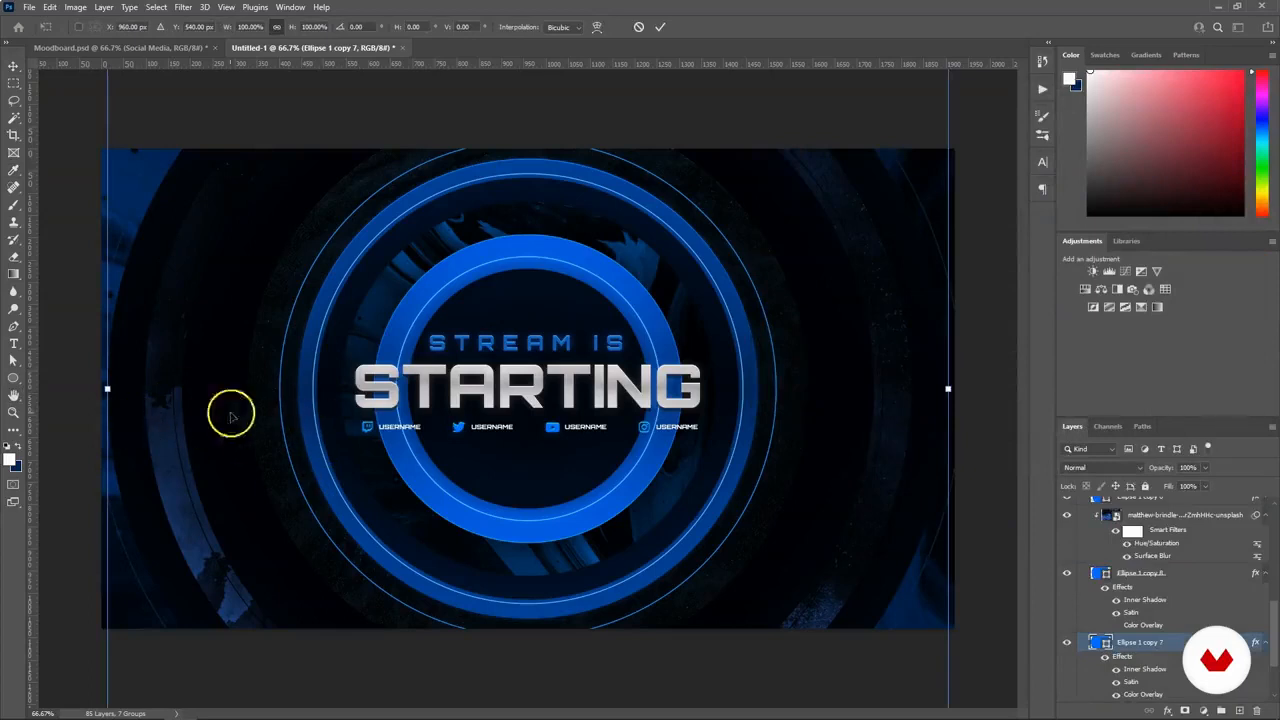
{"action": "left_click_drag", "start_coordinate": [948, 388], "coordinate": [1031, 377]}
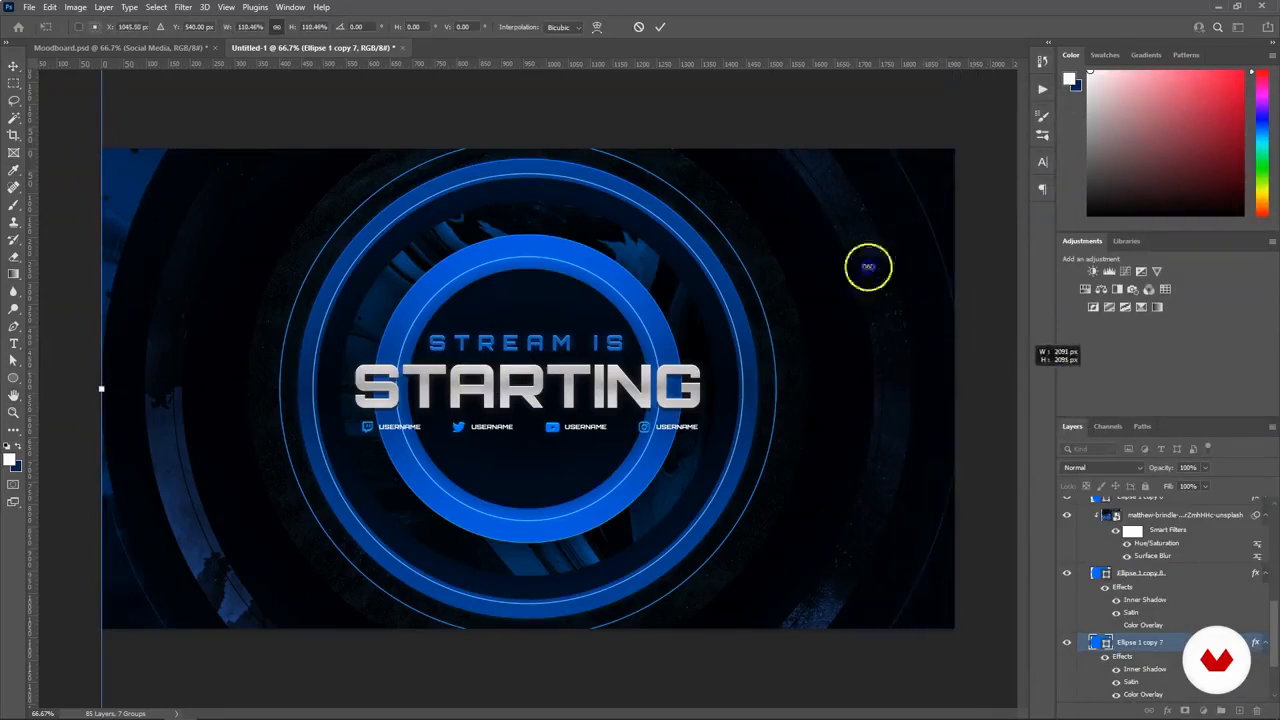
{"action": "key", "text": "ctrl+z"}
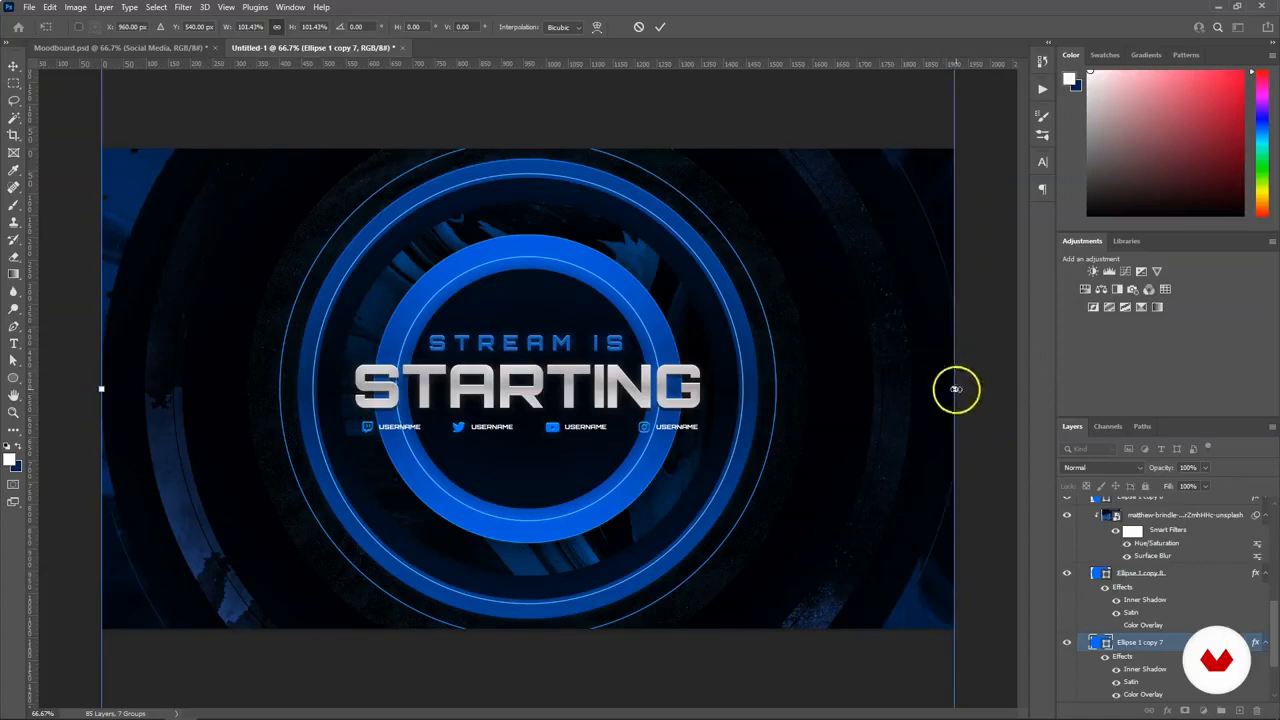
{"action": "left_click_drag", "start_coordinate": [957, 380], "coordinate": [945, 374]}
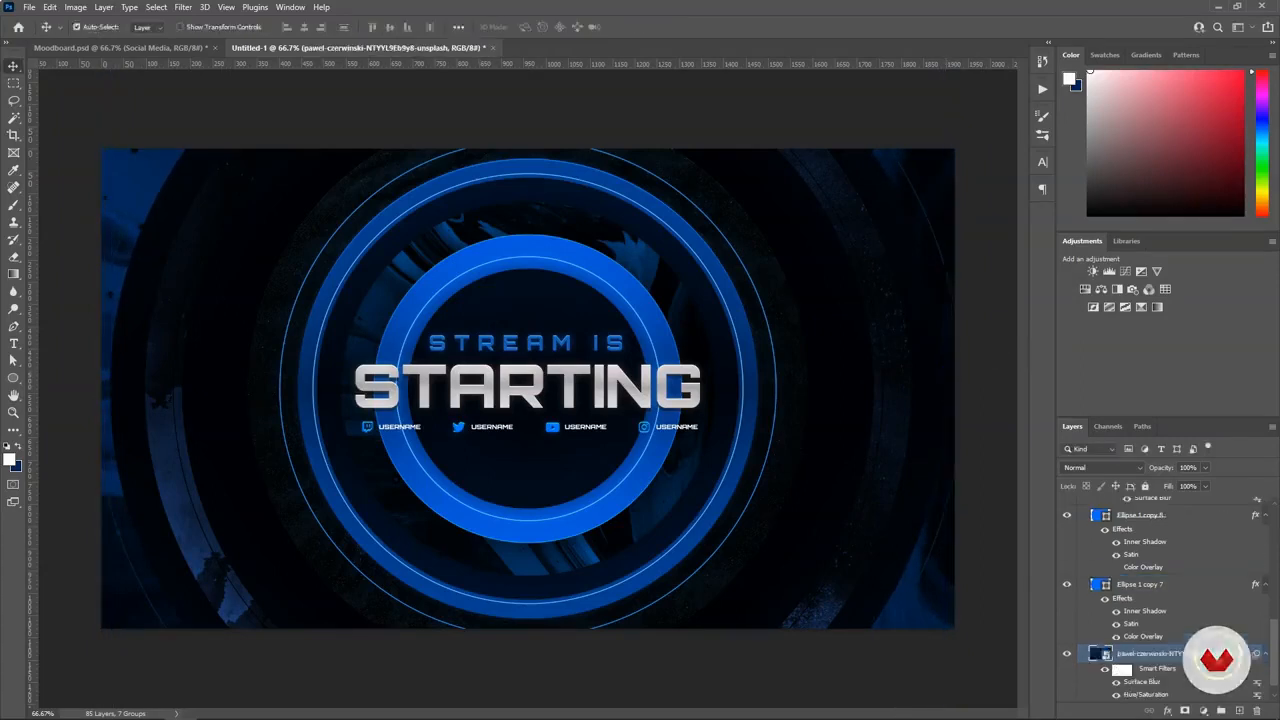
Try to raise the saturation and lightness of the background paint texture with Hue/Saturation.
{"action": "left_click_drag", "start_coordinate": [910, 300], "coordinate": [907, 305]}
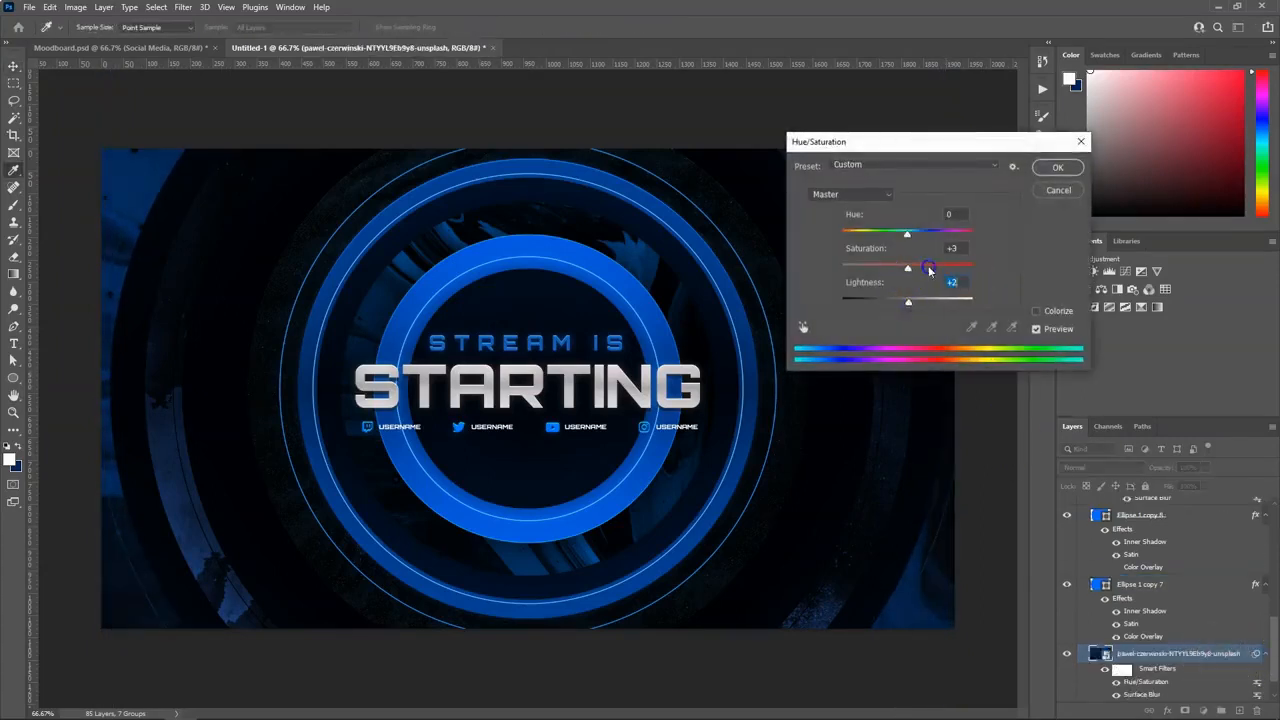
{"action": "key", "text": "Return"}
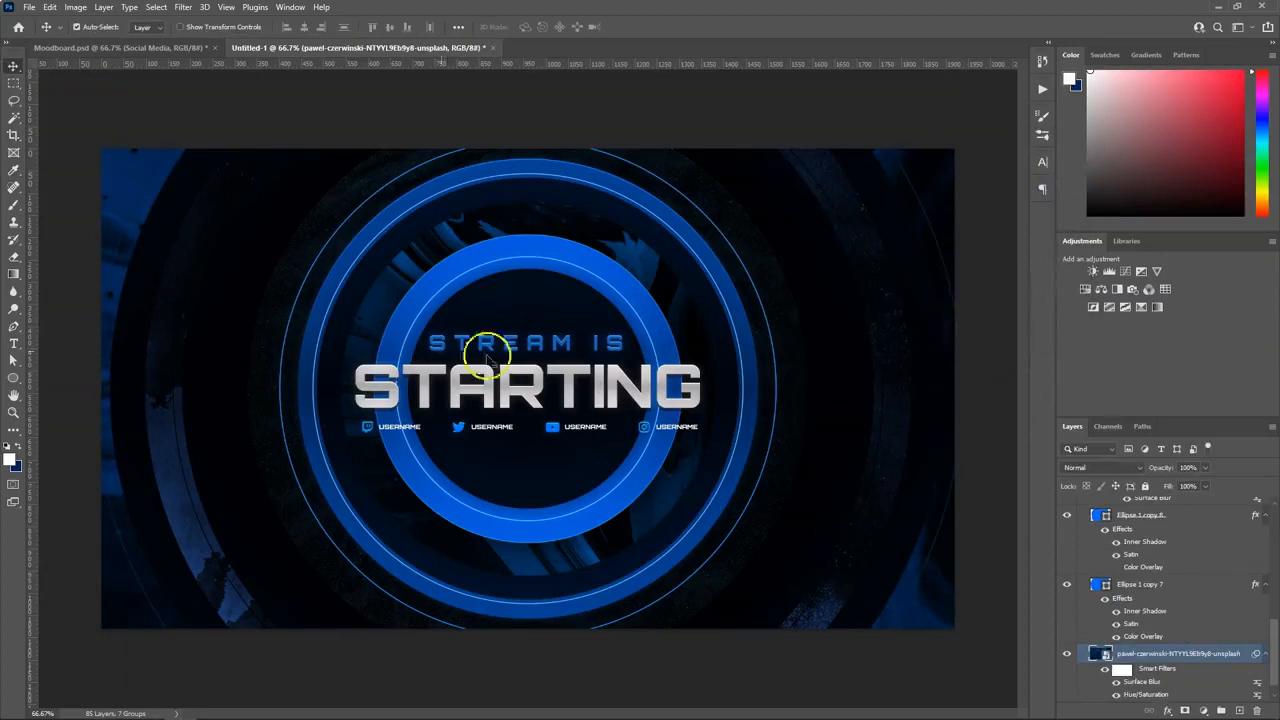
Duplicate the inner blue ring, enlarge the copy around the canvas center beyond the thin outlines, and reposition it in the layer stack.
{"action": "left_click", "coordinate": [641, 298]}
{"action": "left_click", "coordinate": [641, 298]}
{"action": "left_click", "coordinate": [1067, 507]}
{"action": "left_click", "coordinate": [1067, 507]}
{"action": "left_click", "coordinate": [699, 300]}
{"action": "key", "text": "ctrl+t"}
{"action": "left_click_drag", "start_coordinate": [684, 236], "coordinate": [915, 200]}
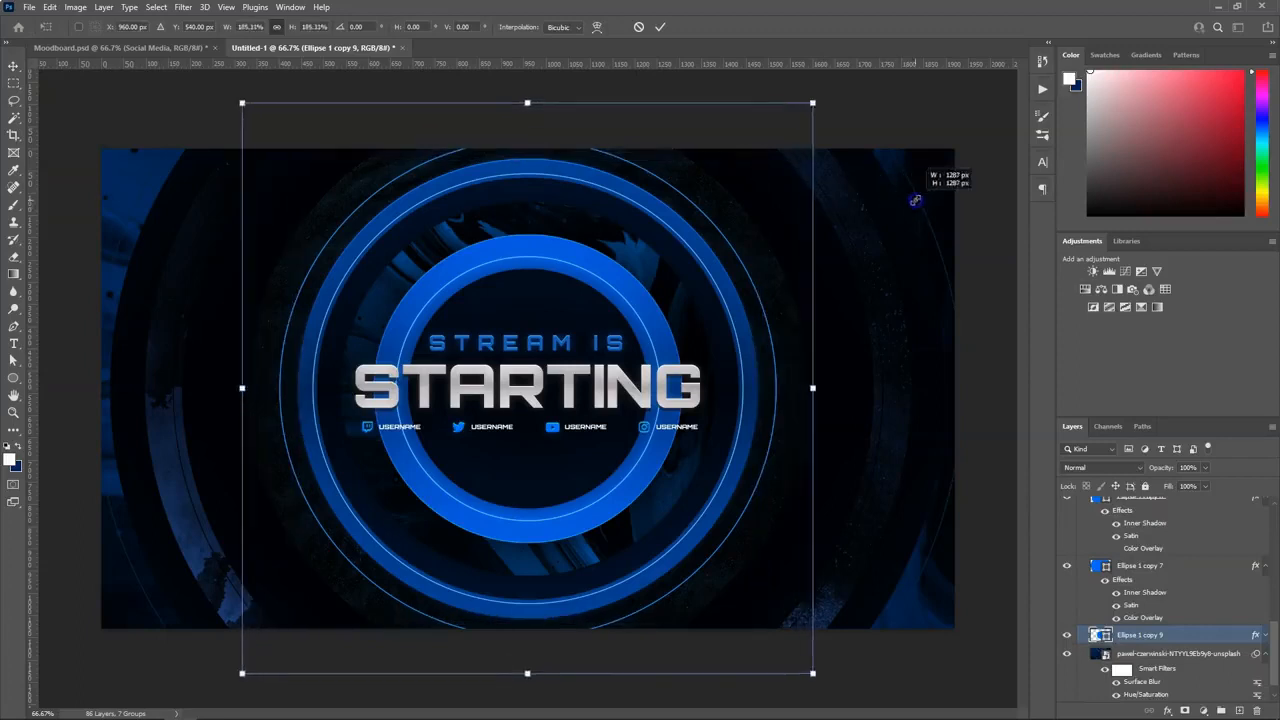
{"action": "key", "text": "Return"}
{"action": "left_click_drag", "start_coordinate": [1137, 630], "coordinate": [1157, 609]}
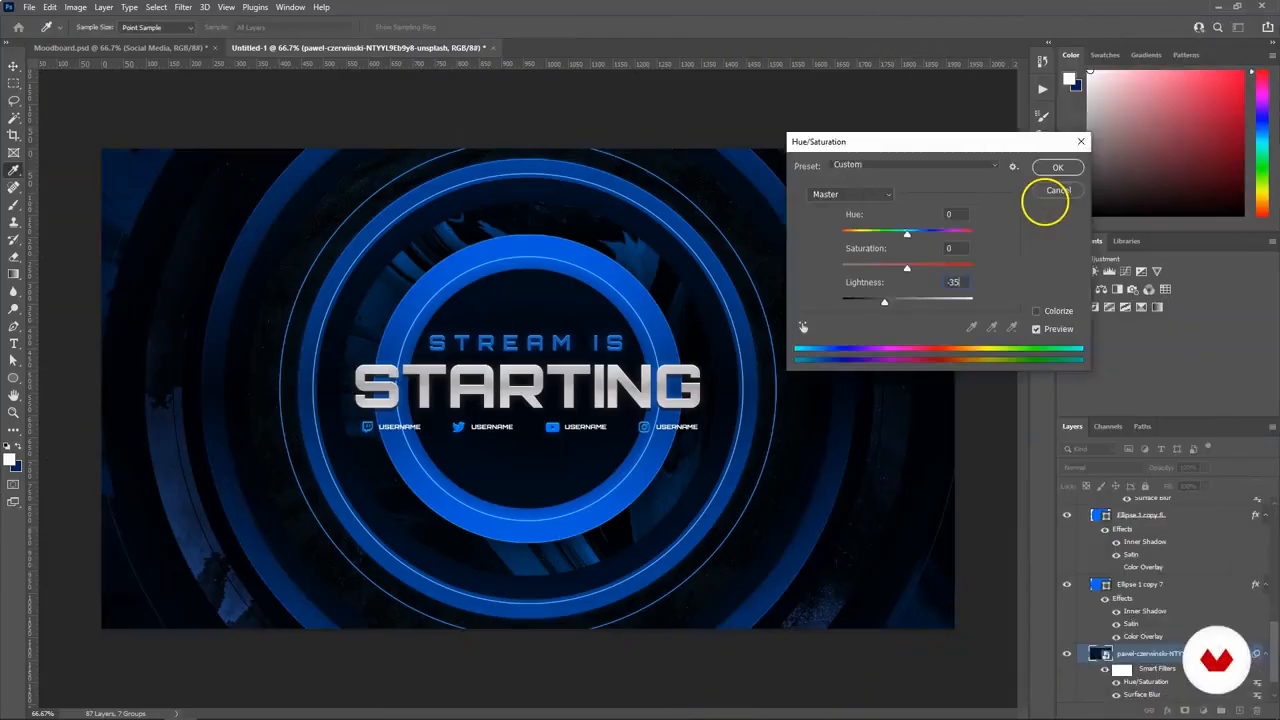
Darken the background paint texture with a Hue/Saturation lightness of -35.
{"action": "left_click", "coordinate": [1047, 190]}
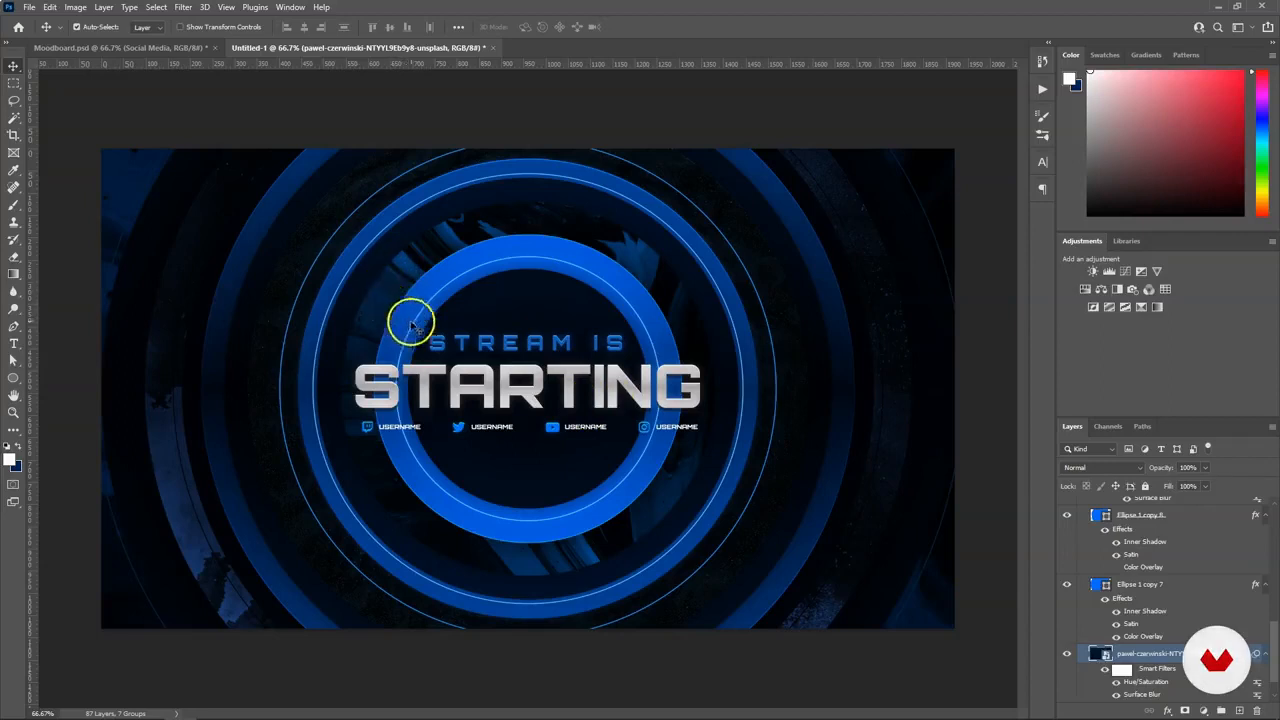
Rename the Background group's layers in sequence as outlines up to Outline 5, ellipses up to Ellipse 11 and textures up to Texture 4, and collapse the group.
{"action": "scroll", "coordinate": [1208, 626], "scroll_direction": "up", "scroll_amount": 3}
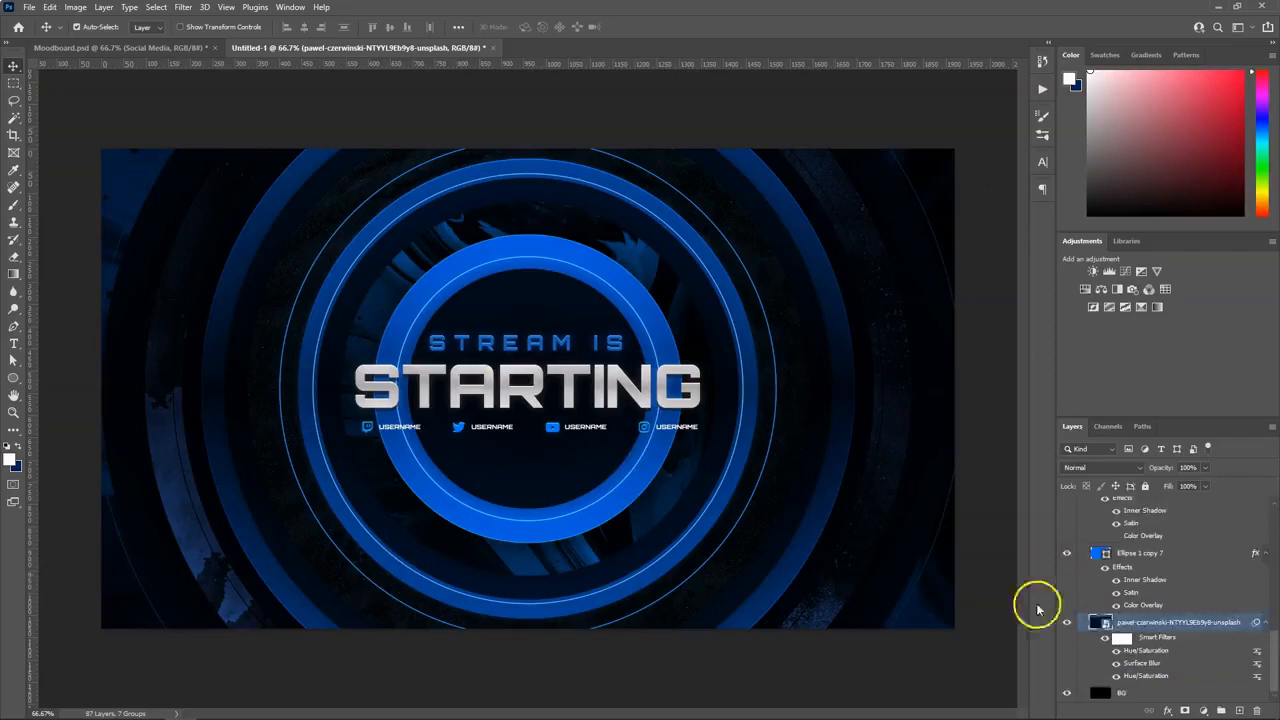
{"action": "left_click_drag", "start_coordinate": [1140, 420], "coordinate": [1139, 378]}
{"action": "scroll", "coordinate": [1168, 575], "scroll_direction": "up", "scroll_amount": 10}
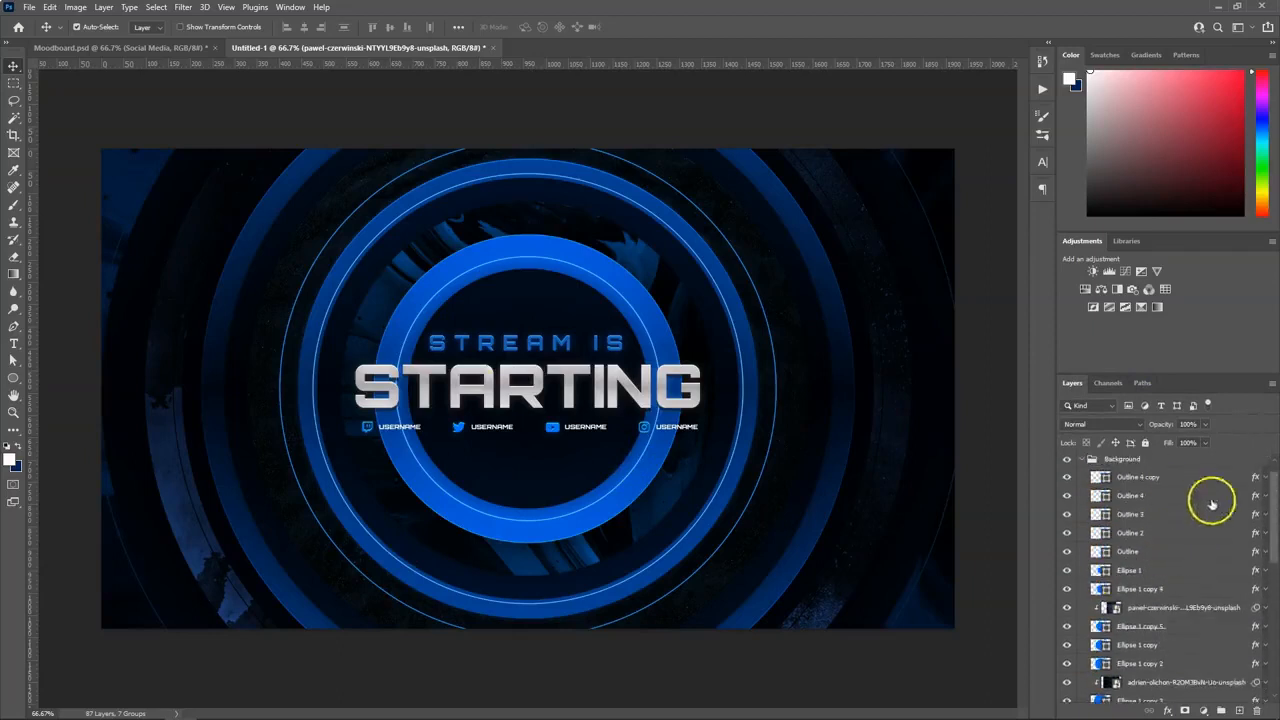
{"action": "scroll", "coordinate": [1150, 525], "scroll_direction": "up", "scroll_amount": 2}
{"action": "left_click", "coordinate": [1145, 497]}
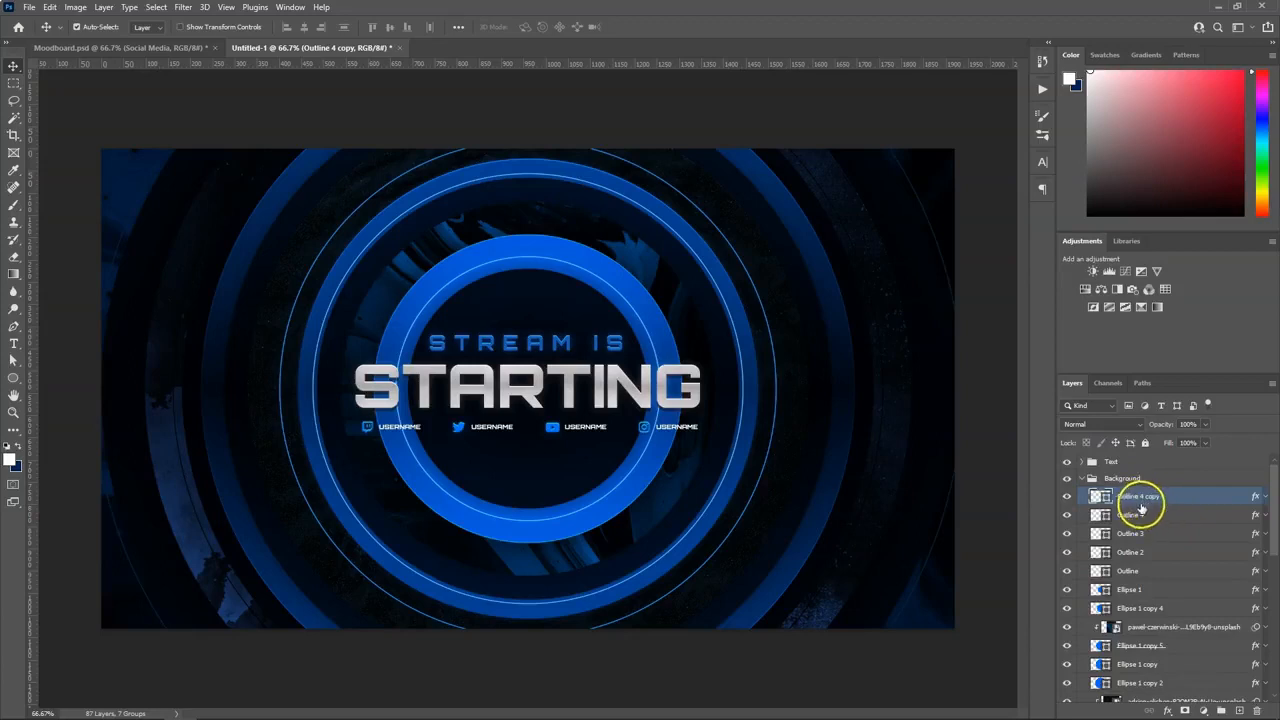
{"action": "double_click", "coordinate": [1140, 497]}
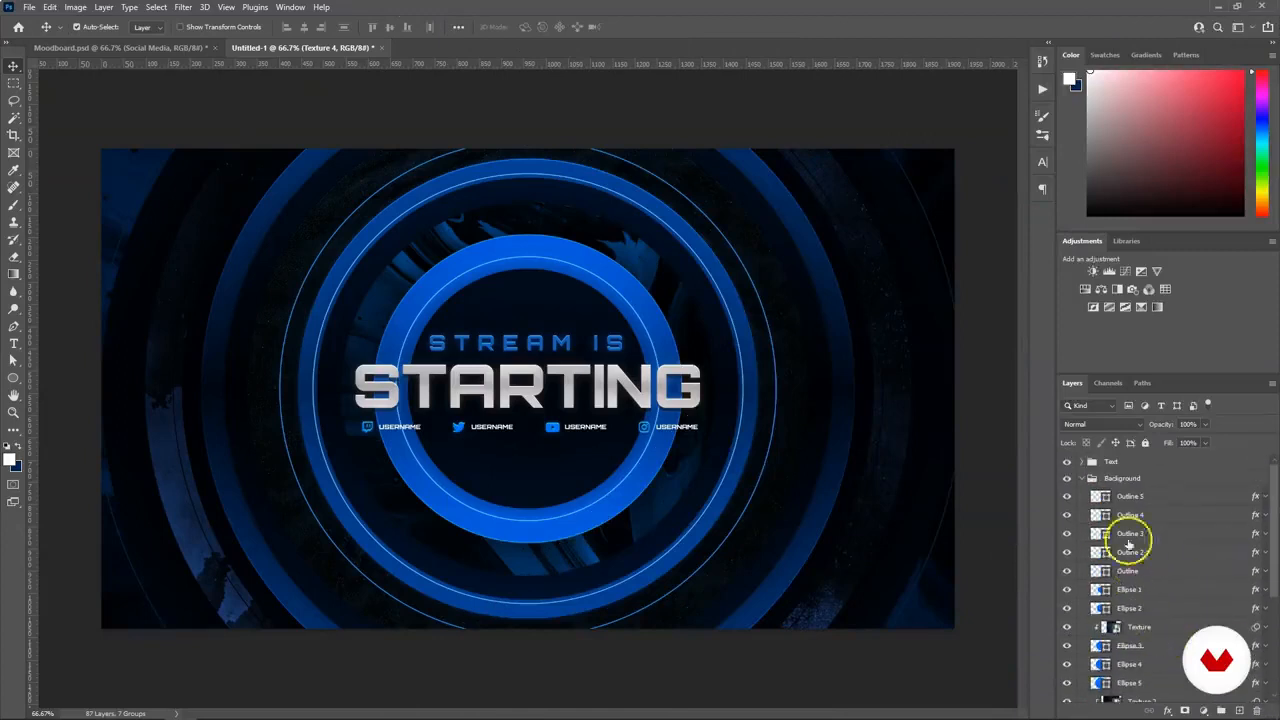
{"action": "left_click", "coordinate": [1141, 485]}
{"action": "left_click", "coordinate": [1080, 478]}
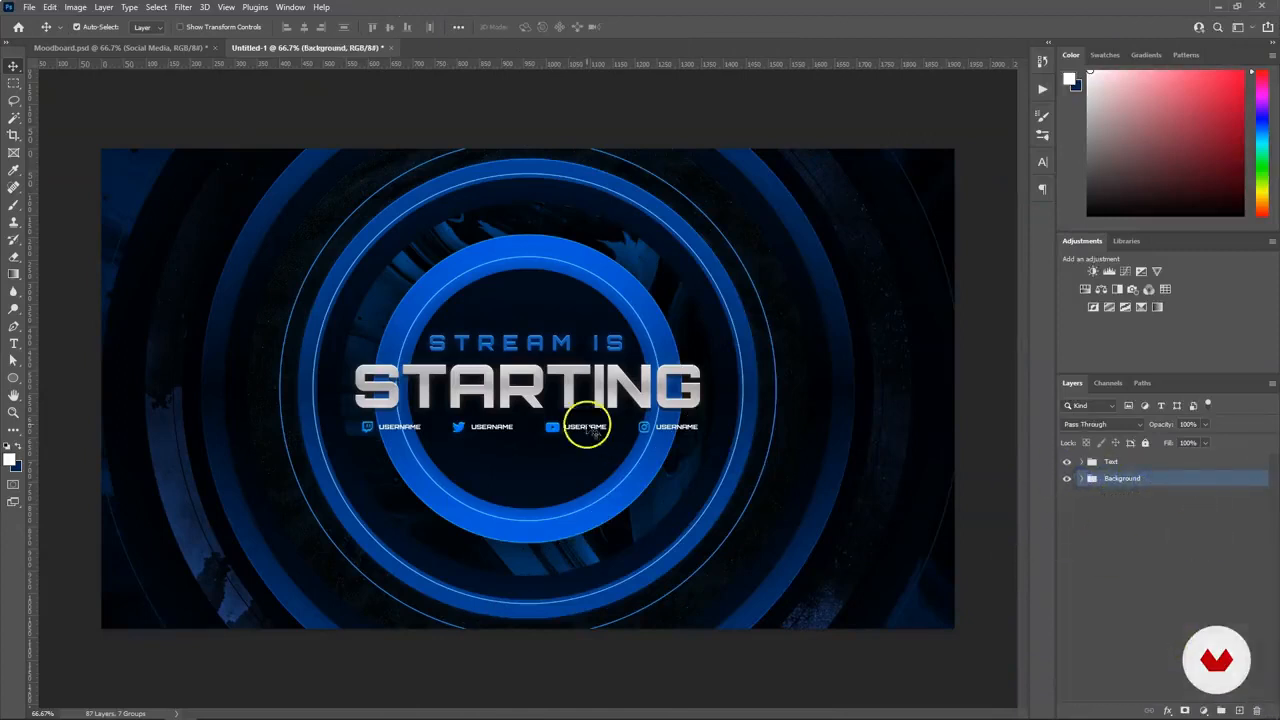
Add a new layer above the Text group and place it in a new group named Final Effects.
{"action": "left_click", "coordinate": [14, 206]}
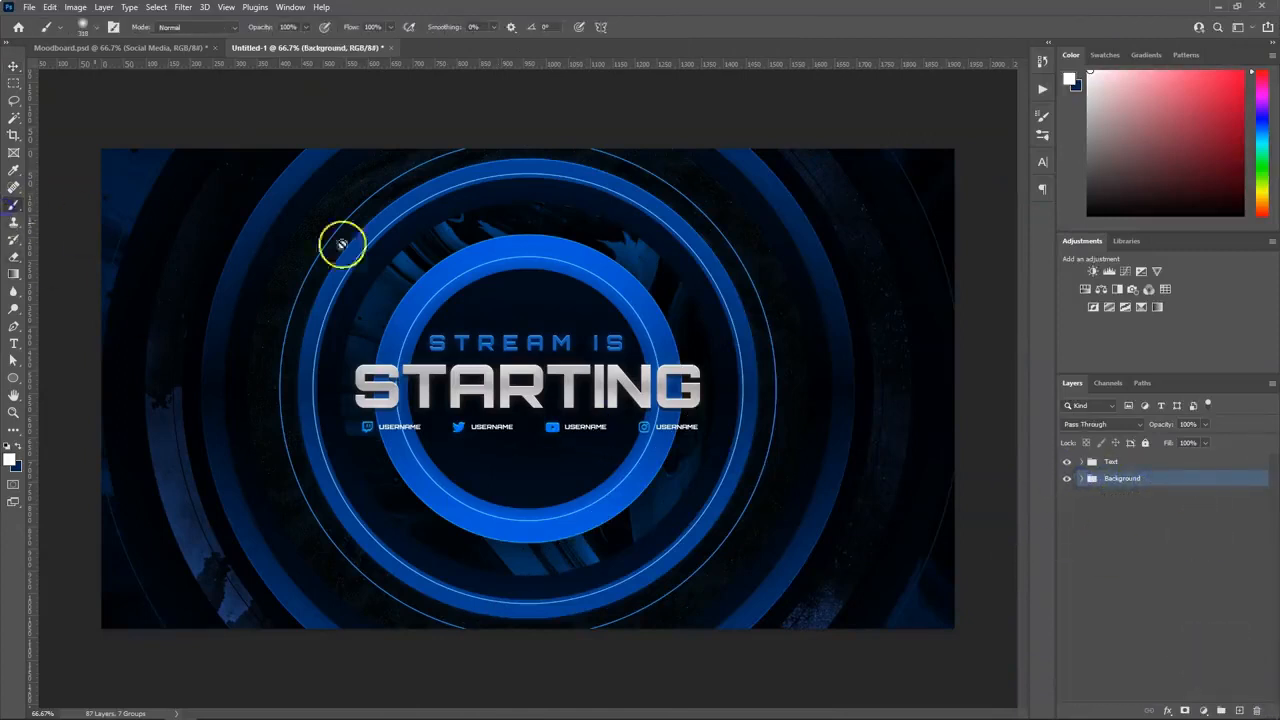
{"action": "left_click", "coordinate": [1137, 502]}
{"action": "left_click", "coordinate": [1239, 710]}
{"action": "key", "text": "ctrl+g"}
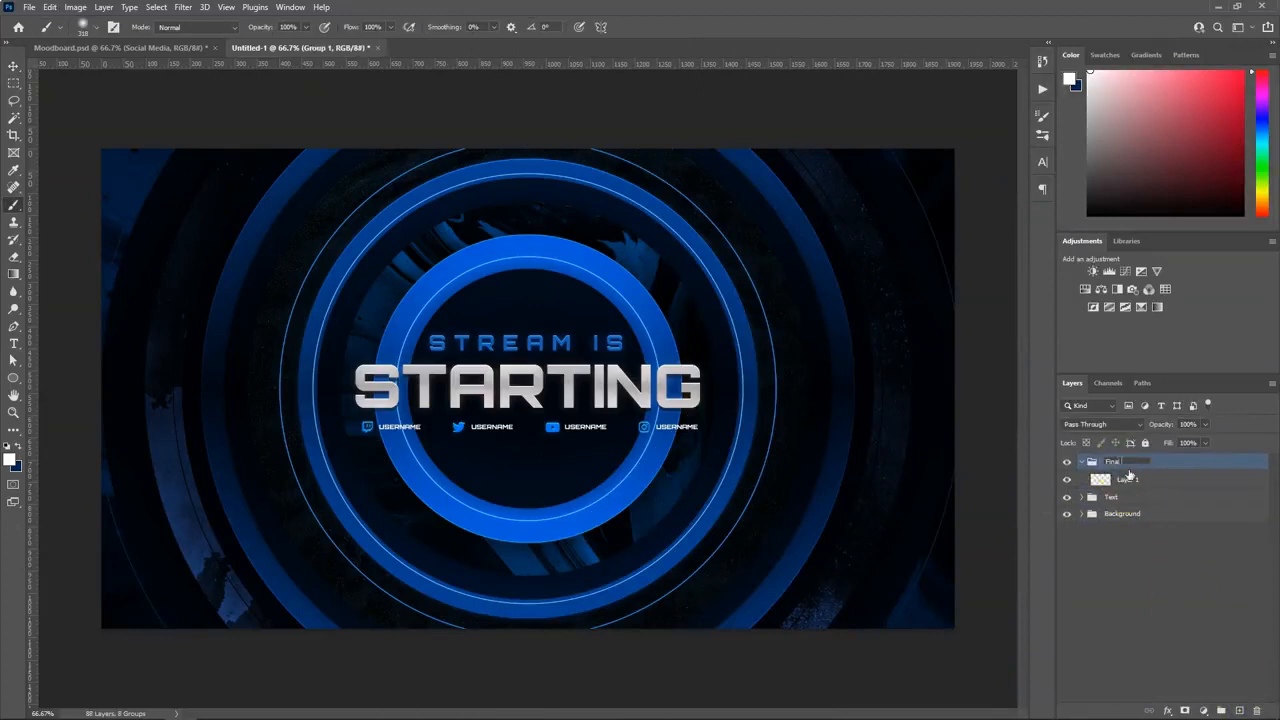
On Layer 1, paint two soft bright-blue glows over the upper-left and lower-right parts of the inner ring.
{"action": "left_click", "coordinate": [1130, 478]}
{"action": "key", "text": "x"}
{"action": "left_click", "coordinate": [10, 459]}
{"action": "left_click_drag", "start_coordinate": [965, 332], "coordinate": [984, 270]}
{"action": "left_click", "coordinate": [1140, 270]}
{"action": "mouse_move", "coordinate": [446, 300]}
{"action": "left_mouse_down"}
{"action": "mouse_move", "coordinate": [533, 314]}
{"action": "mouse_move", "coordinate": [629, 429]}
{"action": "left_mouse_up"}
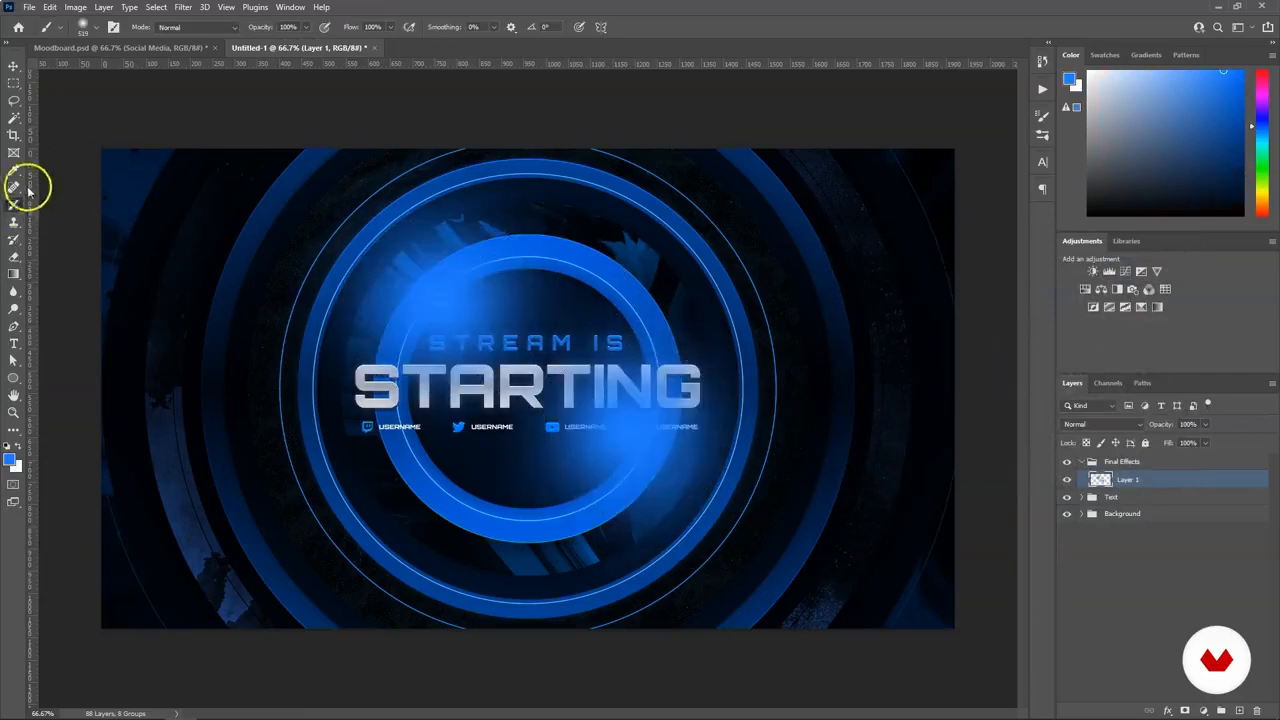
Try painting extra blue glows near the four canvas corners with the Soft Round brush.
{"action": "left_click", "coordinate": [90, 27]}
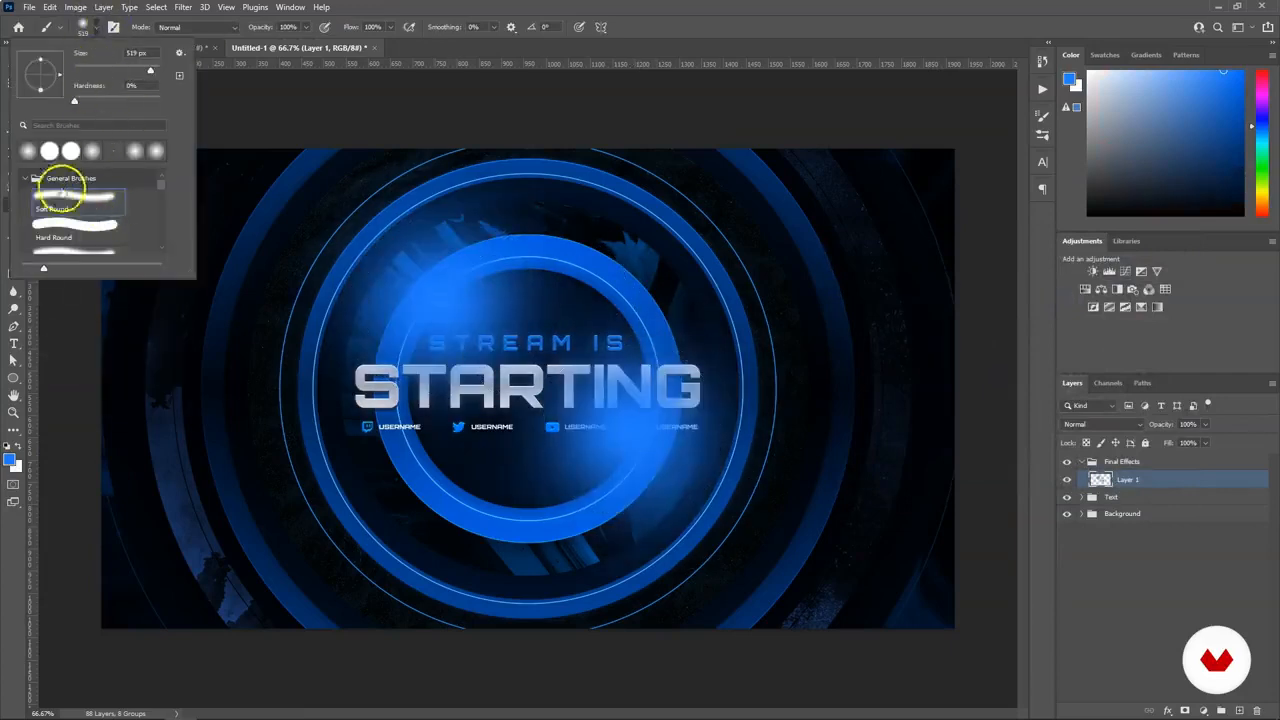
{"action": "double_click", "coordinate": [62, 186]}
{"action": "left_click", "coordinate": [252, 552]}
{"action": "key", "text": "ctrl+z"}
{"action": "left_click", "coordinate": [244, 548]}
{"action": "left_click", "coordinate": [220, 175]}
{"action": "left_click", "coordinate": [810, 183]}
{"action": "left_click", "coordinate": [843, 554]}
{"action": "key", "text": "ctrl+z"}
{"action": "key", "text": "ctrl+z"}
{"action": "key", "text": "ctrl+z"}
{"action": "key", "text": "ctrl+z"}
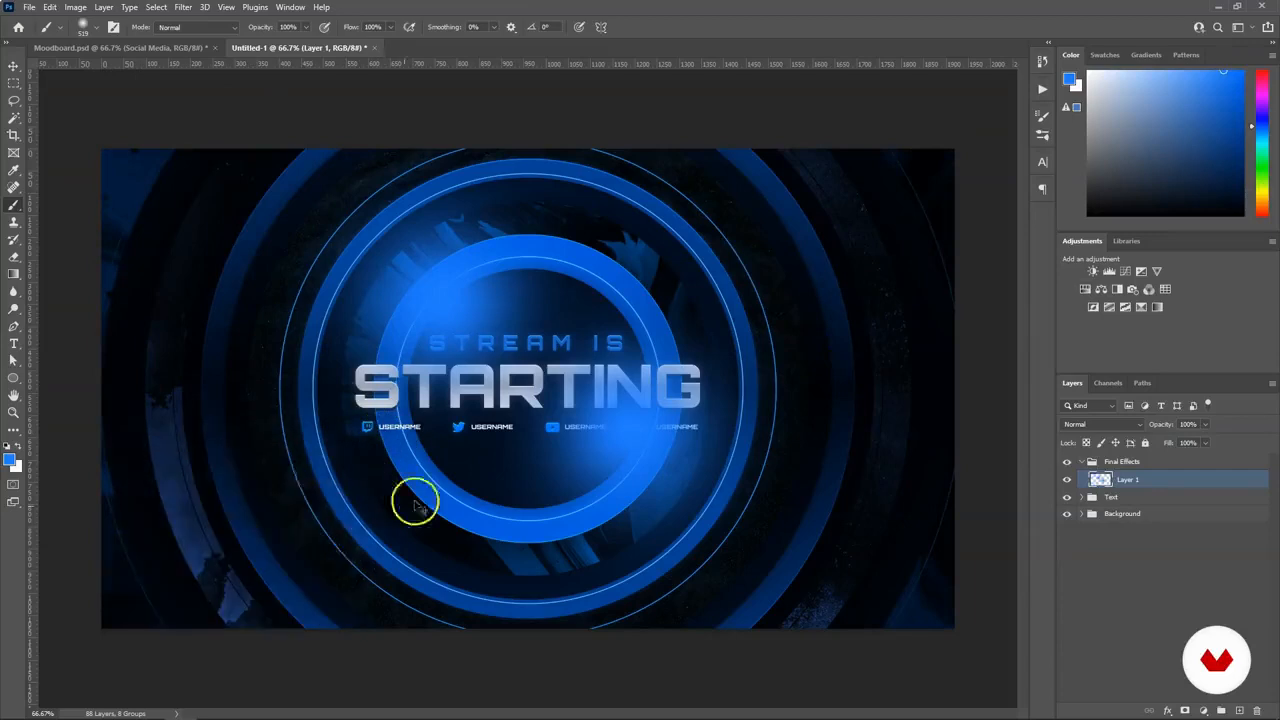
Set Layer 1 to Screen blending at 50% opacity and transform its glows around the inner ring.
{"action": "left_click", "coordinate": [1096, 424]}
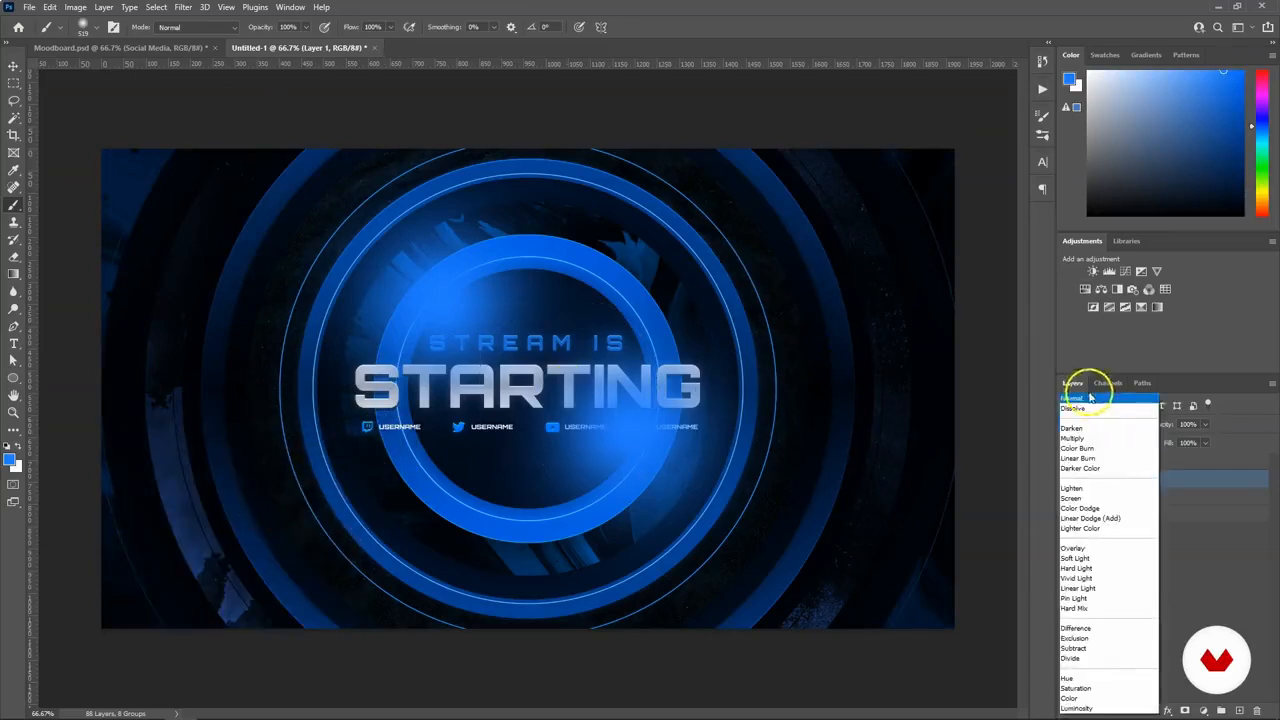
{"action": "left_click", "coordinate": [1072, 498]}
{"action": "left_click", "coordinate": [14, 65]}
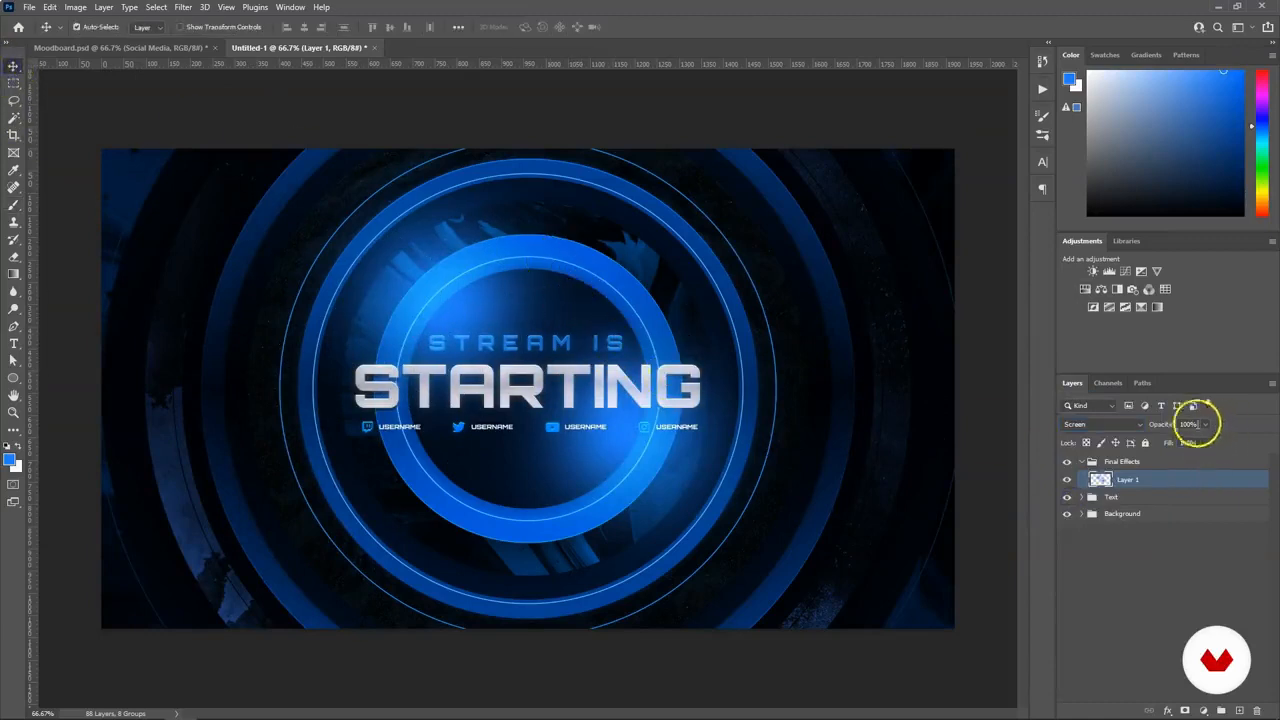
{"action": "key", "text": "5"}
{"action": "key", "text": "ctrl+t"}
{"action": "mouse_move", "coordinate": [822, 616]}
{"action": "left_mouse_down"}
{"action": "mouse_move", "coordinate": [780, 590]}
{"action": "mouse_move", "coordinate": [797, 620]}
{"action": "mouse_move", "coordinate": [816, 619]}
{"action": "left_mouse_up"}
Paint a large soft blue glow at the canvas's top center on a new layer and enlarge it.
{"action": "key", "text": "ctrl+shift+alt+n"}
{"action": "key", "text": "b"}
{"action": "left_click", "coordinate": [529, 129]}
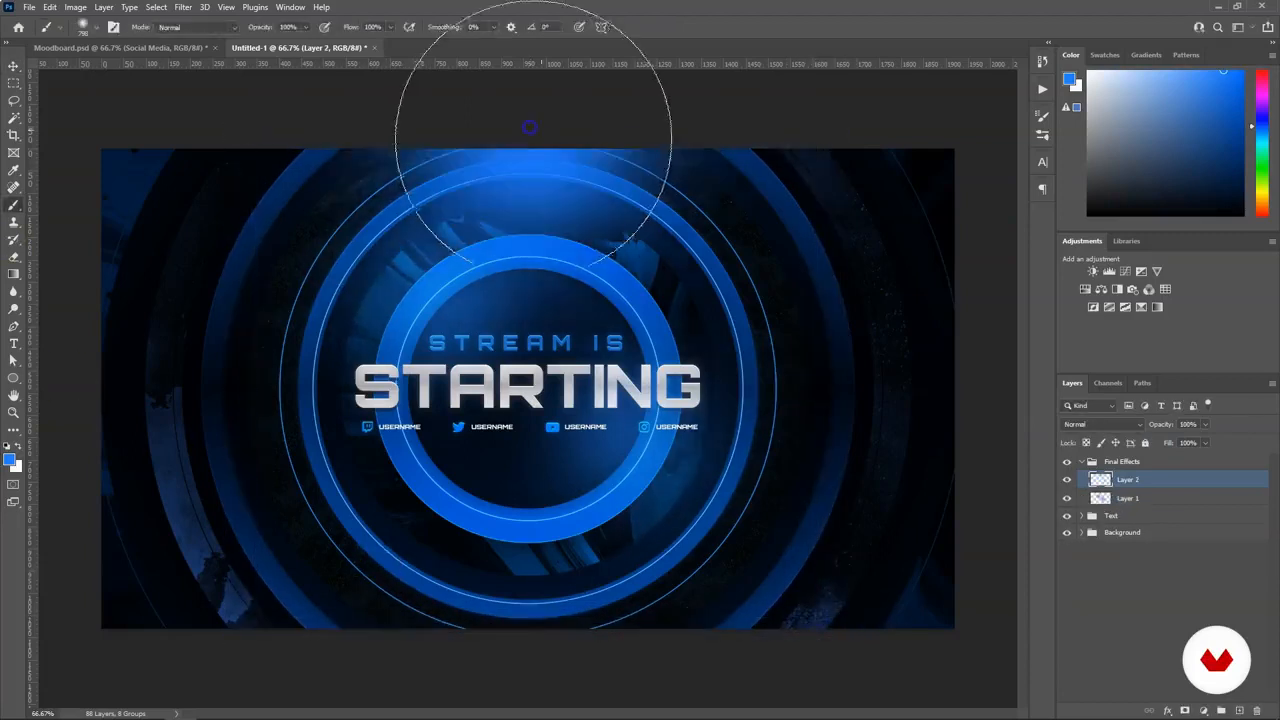
{"action": "key", "text": "ctrl+t"}
{"action": "left_click_drag", "start_coordinate": [814, 414], "coordinate": [951, 483]}
{"action": "left_click_drag", "start_coordinate": [758, 402], "coordinate": [757, 362]}
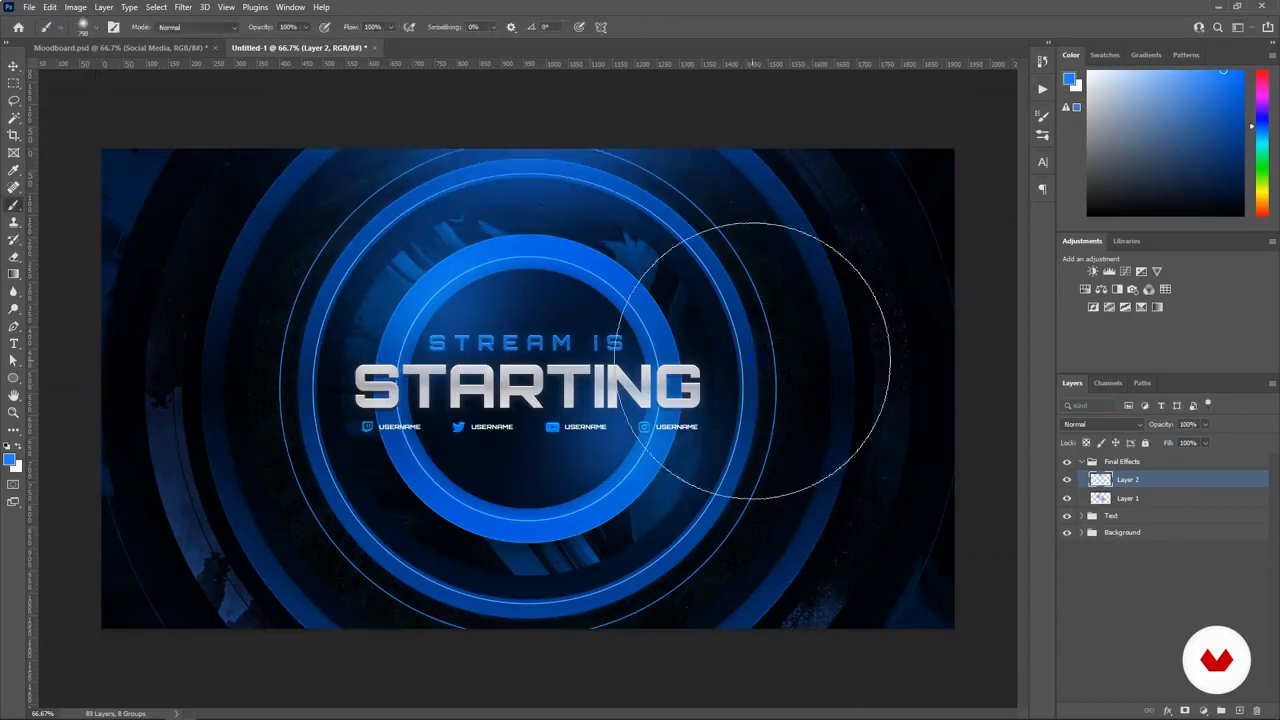
{"action": "left_click_drag", "start_coordinate": [954, 256], "coordinate": [665, 222]}
{"action": "key", "text": "Return"}
Set the top glow's layer, Layer 2, to Screen blending at 20% opacity.
{"action": "left_click", "coordinate": [1088, 428]}
{"action": "left_click", "coordinate": [1072, 500]}
{"action": "type", "text": "20"}
{"action": "key", "text": "Return"}
Paint soft blue glows over the lower-left and upper-right of the outer rings on a new layer.
{"action": "left_click", "coordinate": [734, 431]}
{"action": "key", "text": "ctrl+minus"}
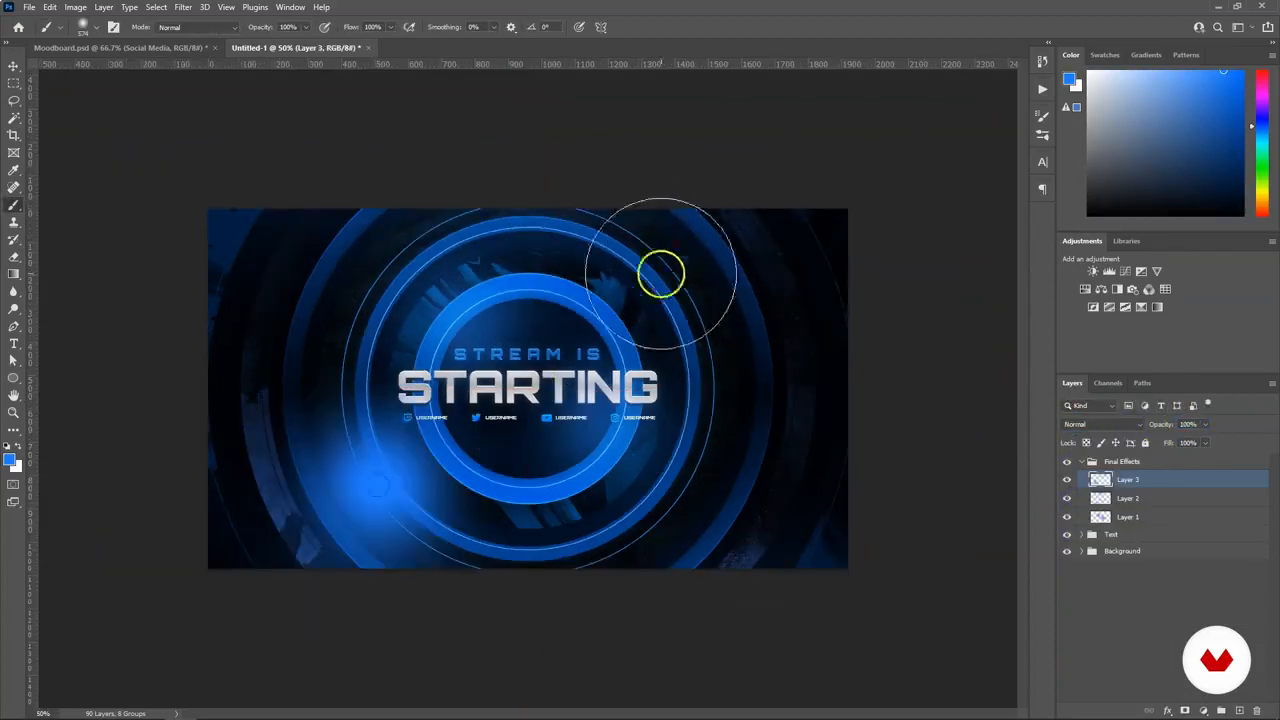
{"action": "left_click", "coordinate": [660, 274]}
Set Layer 3 to Screen blending at 20% opacity and enlarge its two glows.
{"action": "left_click", "coordinate": [1111, 418]}
{"action": "left_click", "coordinate": [1072, 498]}
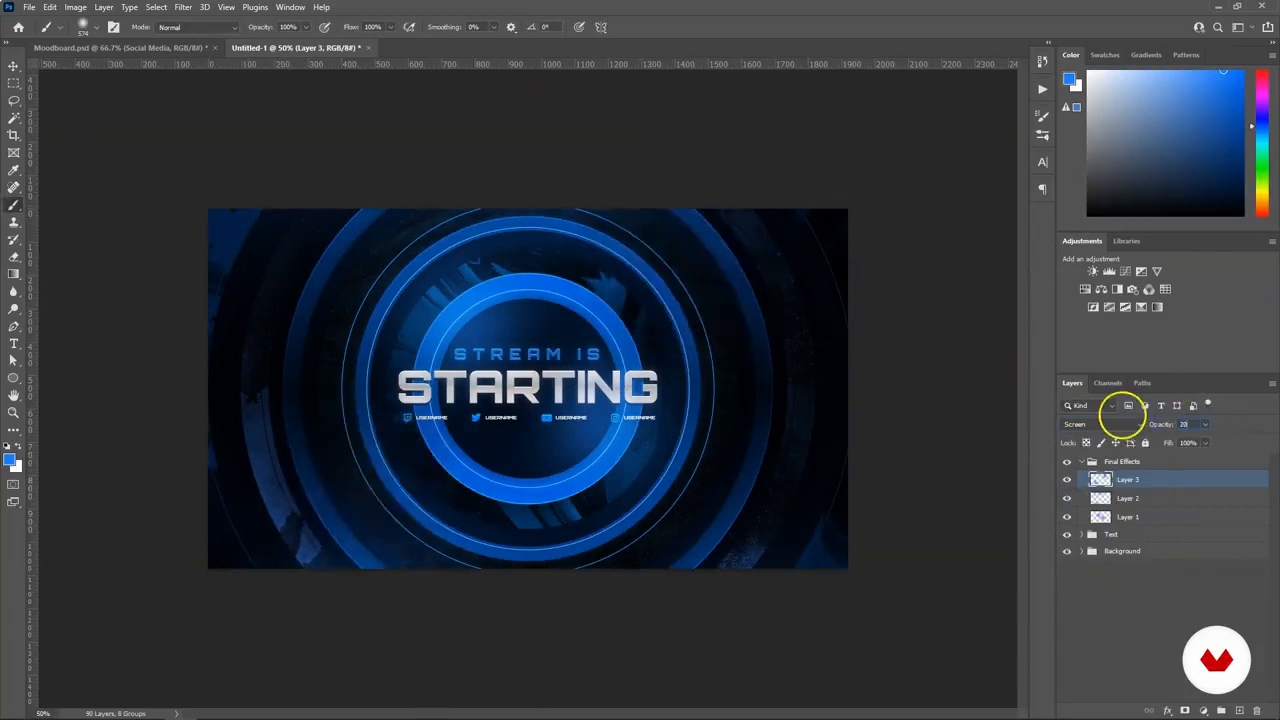
{"action": "type", "text": "20"}
{"action": "key", "text": "Return"}
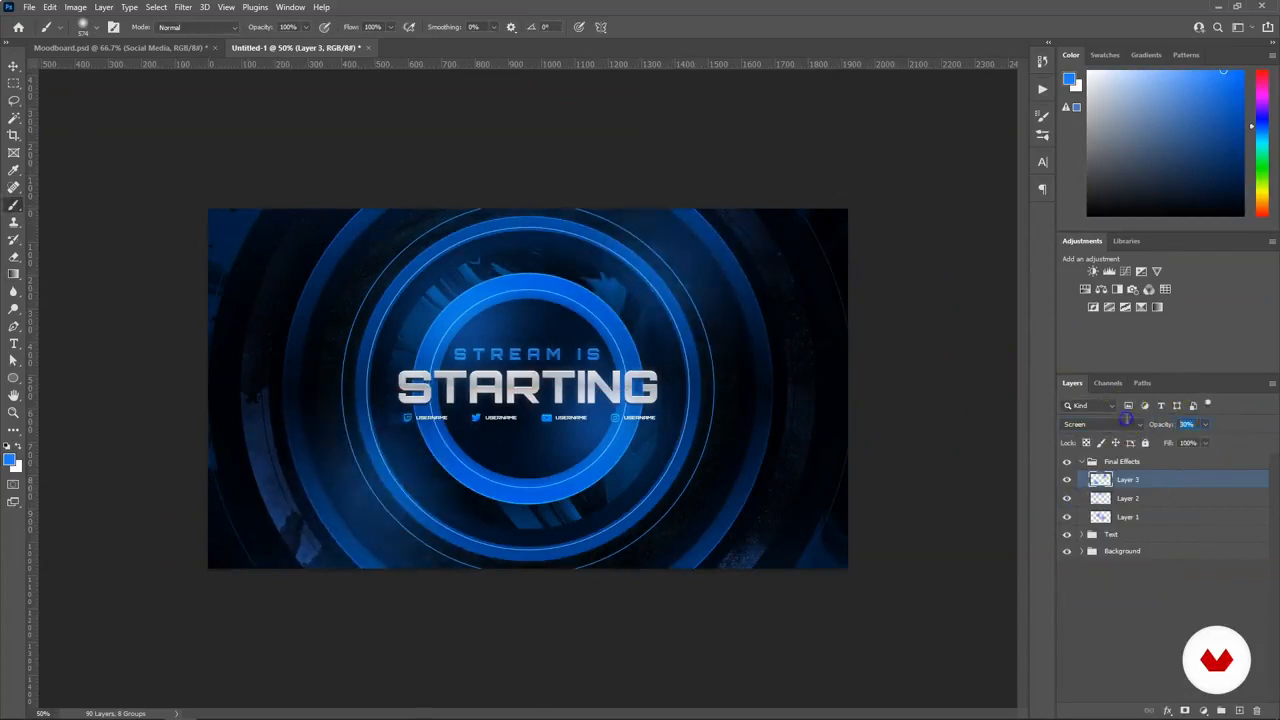
{"action": "key", "text": "ctrl+t"}
{"action": "left_click_drag", "start_coordinate": [746, 244], "coordinate": [775, 217]}
{"action": "double_click", "coordinate": [737, 223]}
Set the foreground color to black (000000) and paint large soft shadows toward the canvas edges on a new layer.
{"action": "left_click", "coordinate": [11, 461]}
{"action": "type", "text": "000000"}
{"action": "left_click", "coordinate": [1140, 270]}
{"action": "key", "text": "b"}
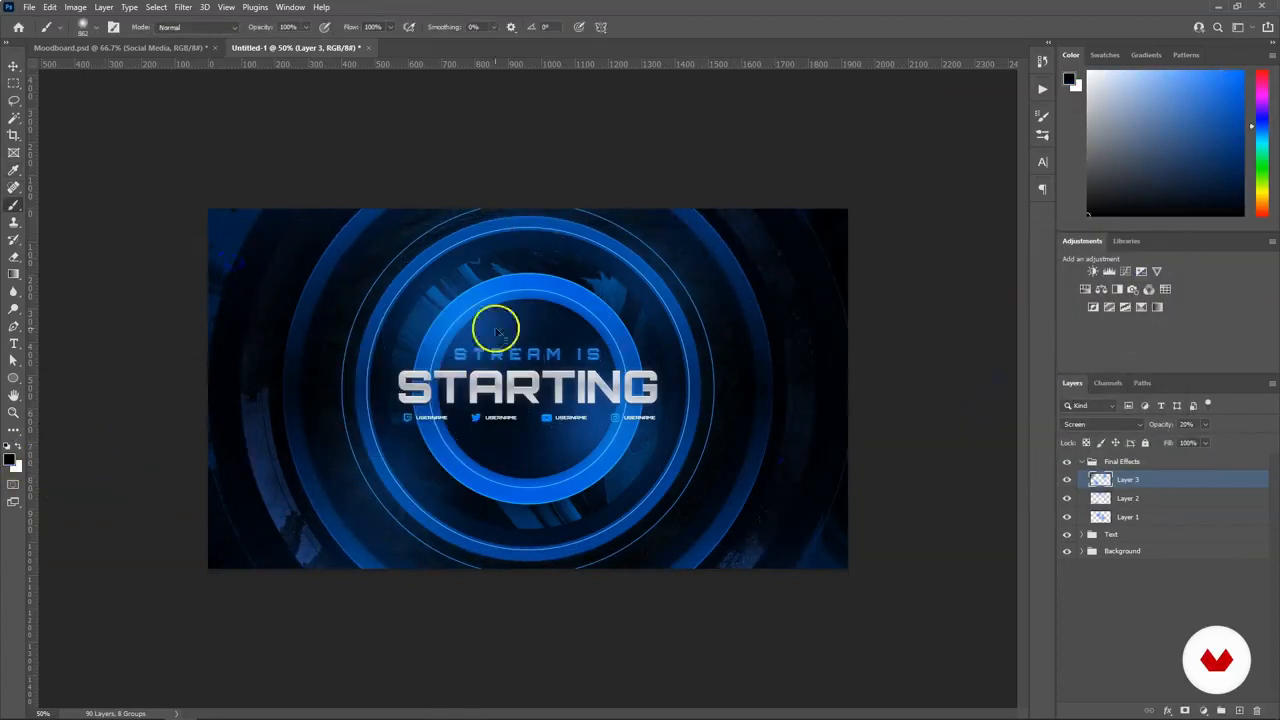
{"action": "key", "text": "ctrl+shift+alt+n"}
{"action": "key", "text": "bracketright"}
{"action": "key", "text": "bracketright"}
{"action": "key", "text": "bracketright"}
{"action": "left_click", "coordinate": [285, 485]}
Lower the opacity of the black shading layer, Layer 4, to 40%.
{"action": "left_click", "coordinate": [1183, 424]}
{"action": "type", "text": "3"}
{"action": "key", "text": "BackSpace"}
{"action": "type", "text": "40"}
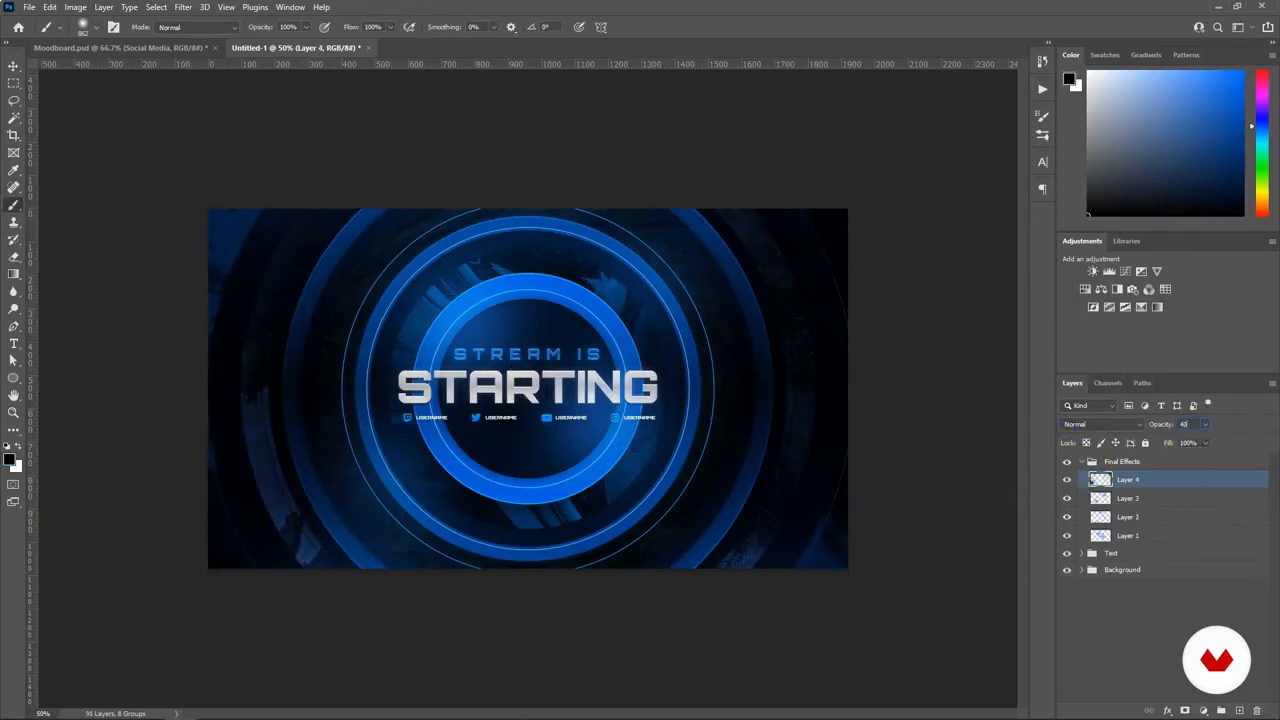
{"action": "key", "text": "Return"}
Compare the composition with and without the Layer 3 glows and examine the overall design.
{"action": "key", "text": "ctrl+plus"}
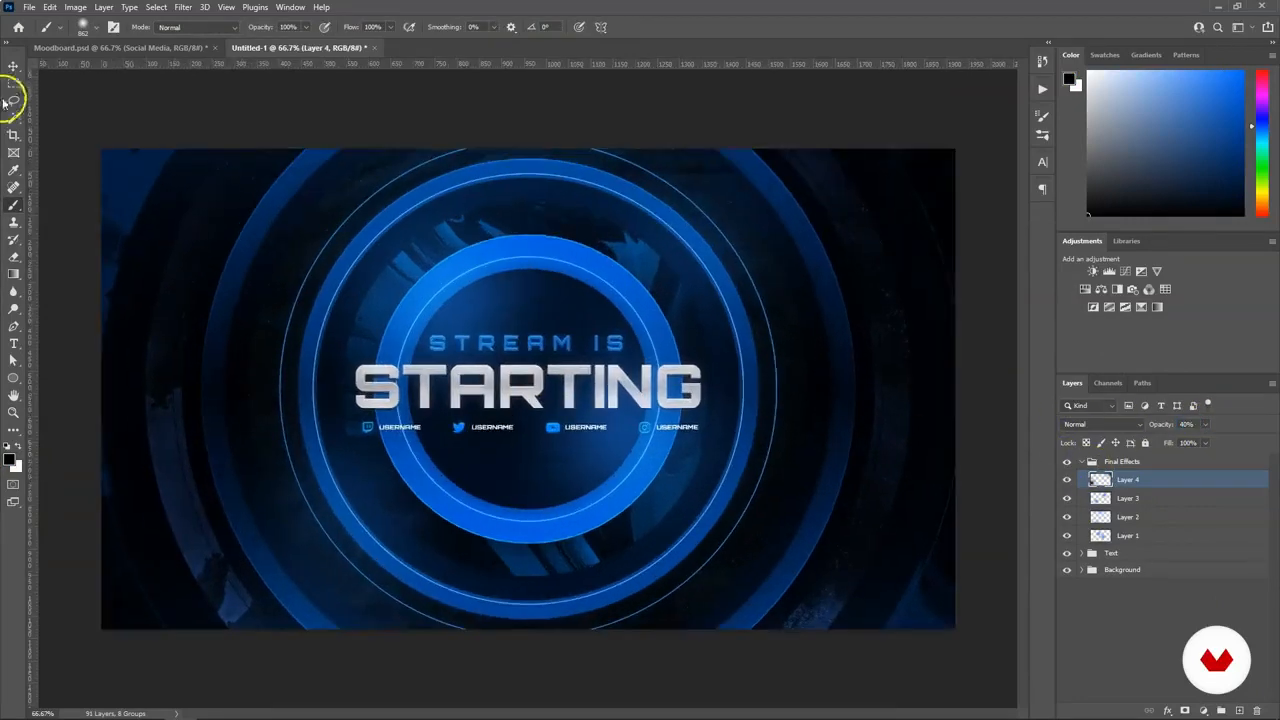
{"action": "left_click", "coordinate": [14, 65]}
{"action": "key", "text": "alt+bracketleft"}
{"action": "left_click", "coordinate": [1066, 498]}
{"action": "left_click", "coordinate": [1066, 498]}
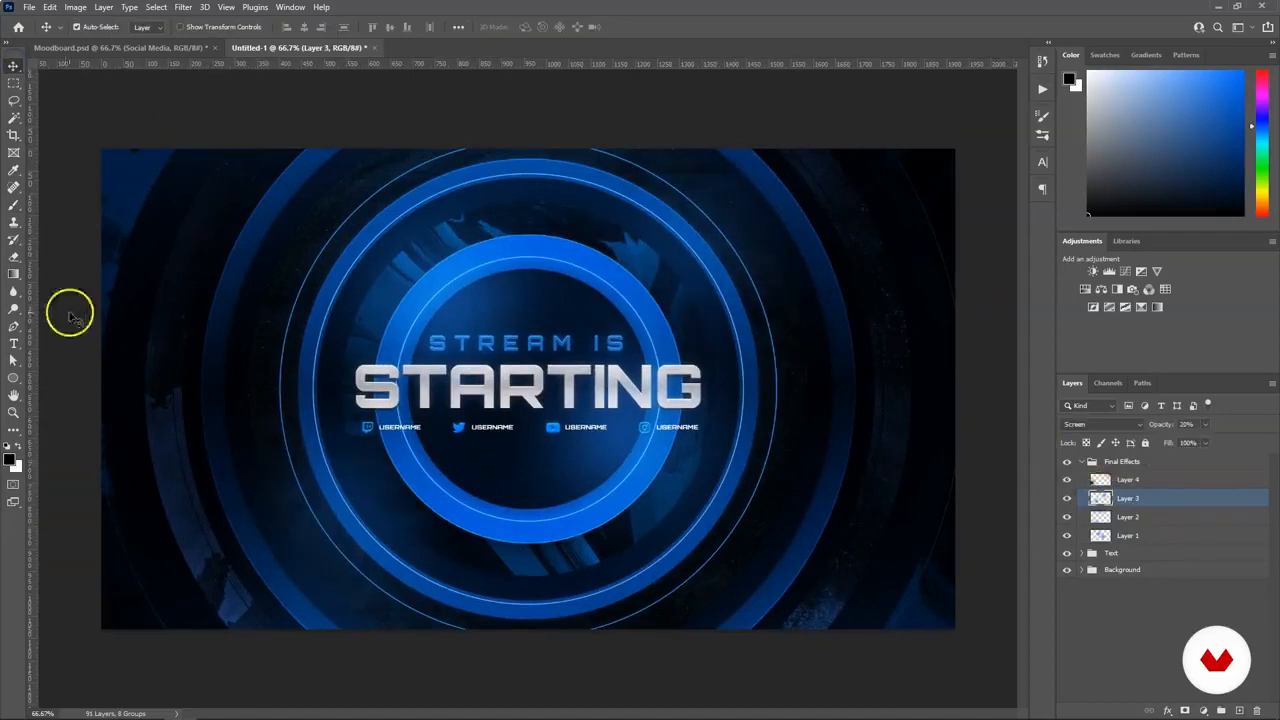
{"action": "left_click", "coordinate": [14, 240]}
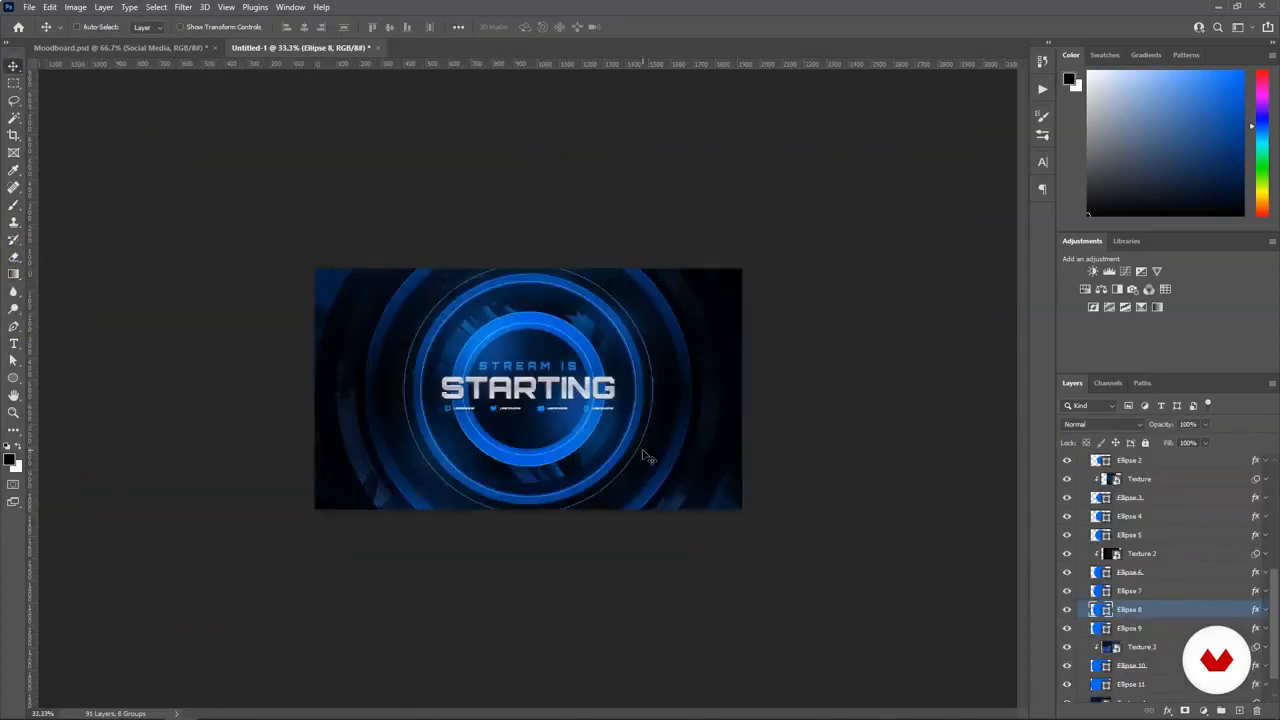
{"action": "key", "text": "ctrl+plus"}
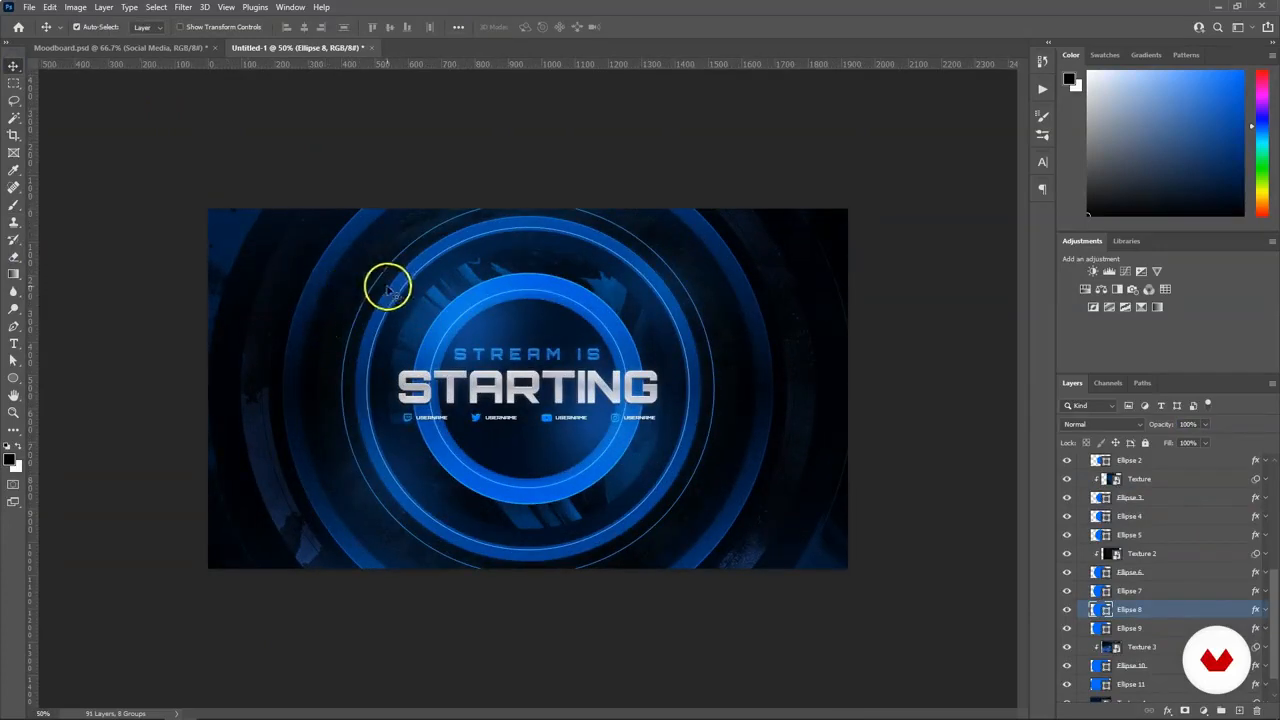
Compare the design with the large outer blue ring, Ellipse 8, hidden, and delete that ring.
{"action": "left_click", "coordinate": [334, 257]}
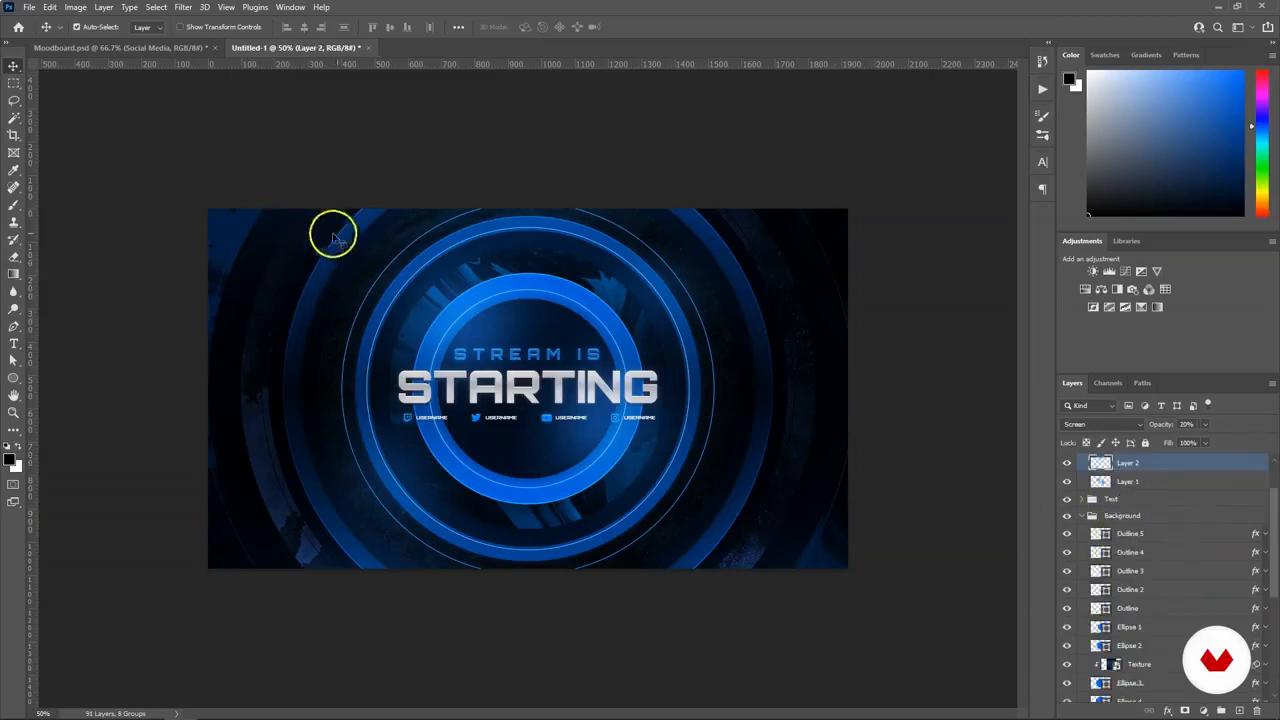
{"action": "left_click", "coordinate": [341, 541]}
{"action": "scroll", "coordinate": [1150, 605], "scroll_direction": "down", "scroll_amount": 5}
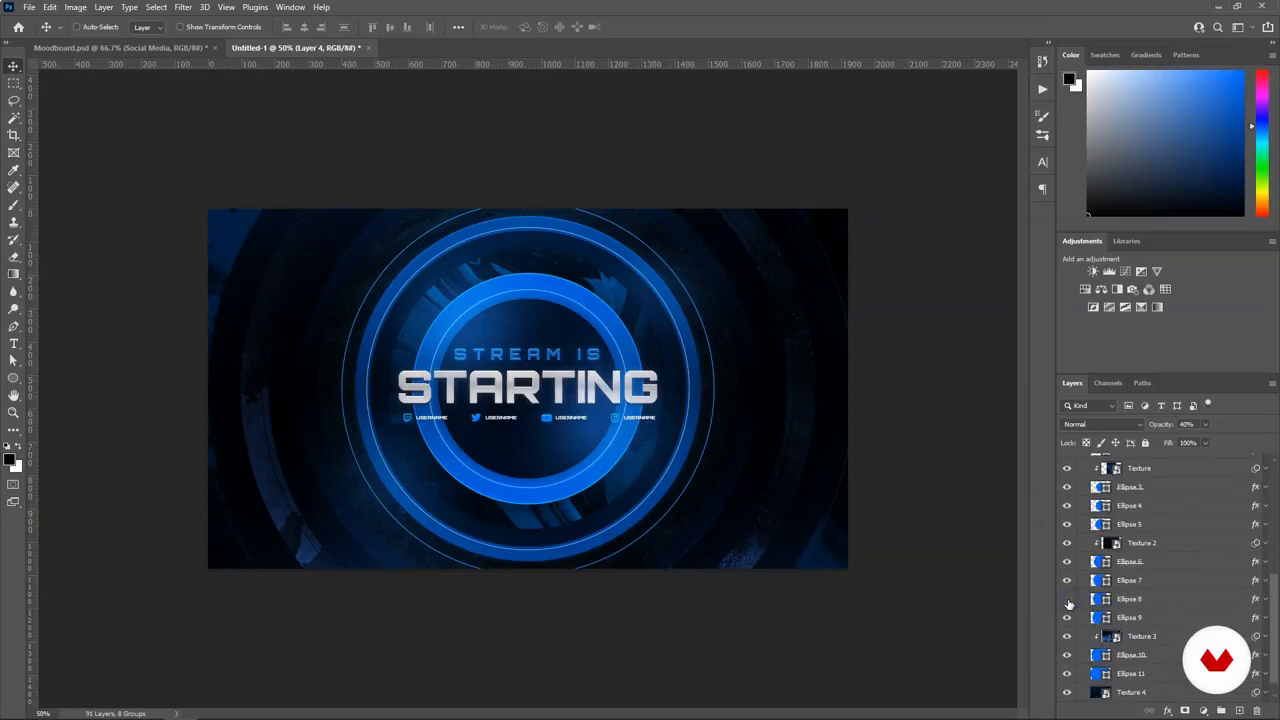
{"action": "key", "text": "ctrl+minus"}
{"action": "key", "text": "ctrl+minus"}
{"action": "key", "text": "ctrl+plus"}
{"action": "key", "text": "ctrl+plus"}
{"action": "key", "text": "ctrl+minus"}
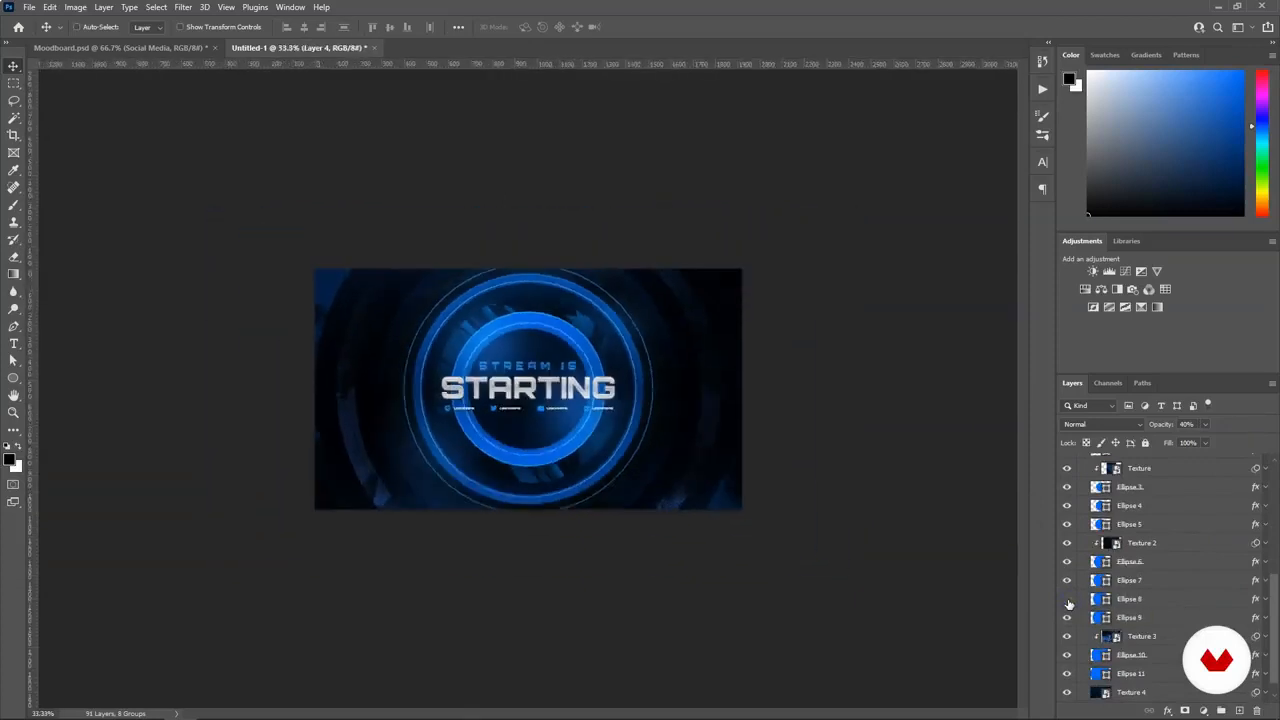
{"action": "key", "text": "ctrl+plus"}
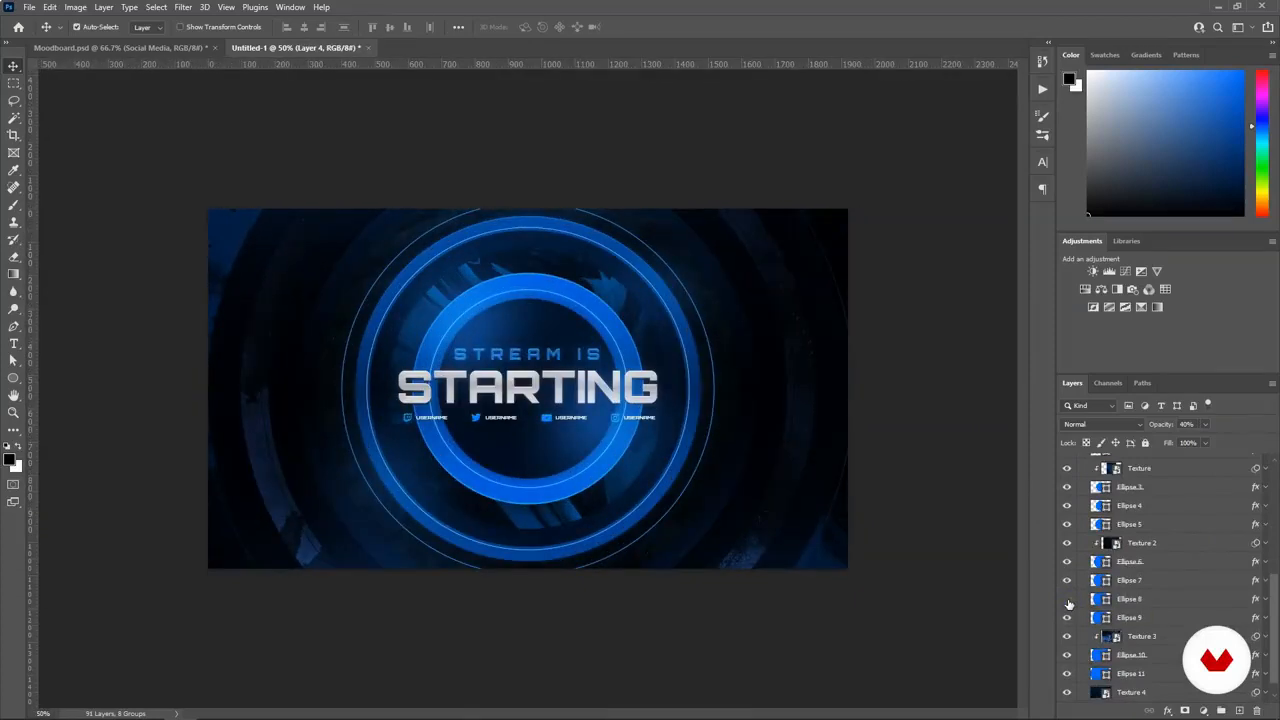
{"action": "left_click", "coordinate": [1140, 599]}
{"action": "left_click", "coordinate": [1066, 599]}
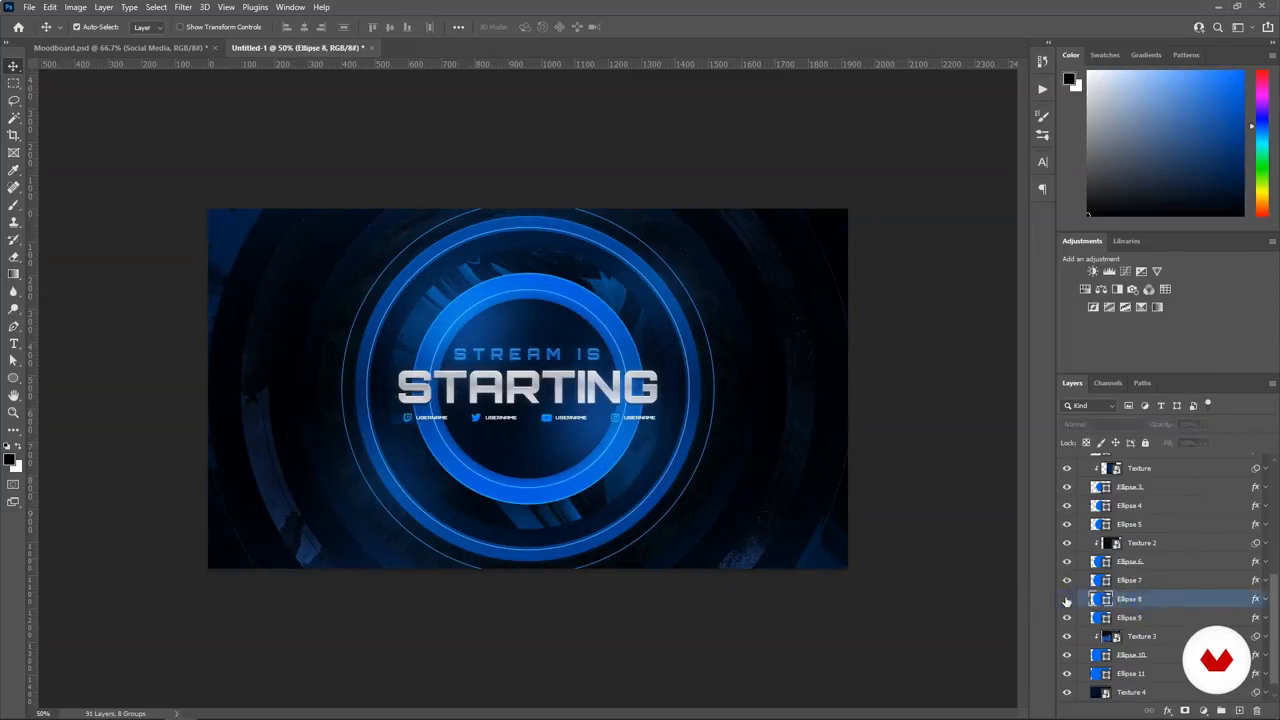
Enlarge the dark circle Ellipse 7 slightly around the canvas center to about 1387 px wide.
{"action": "left_click", "coordinate": [346, 257]}
{"action": "left_click", "coordinate": [730, 470]}
{"action": "key", "text": "ctrl+t"}
{"action": "left_click_drag", "start_coordinate": [756, 160], "coordinate": [757, 159]}
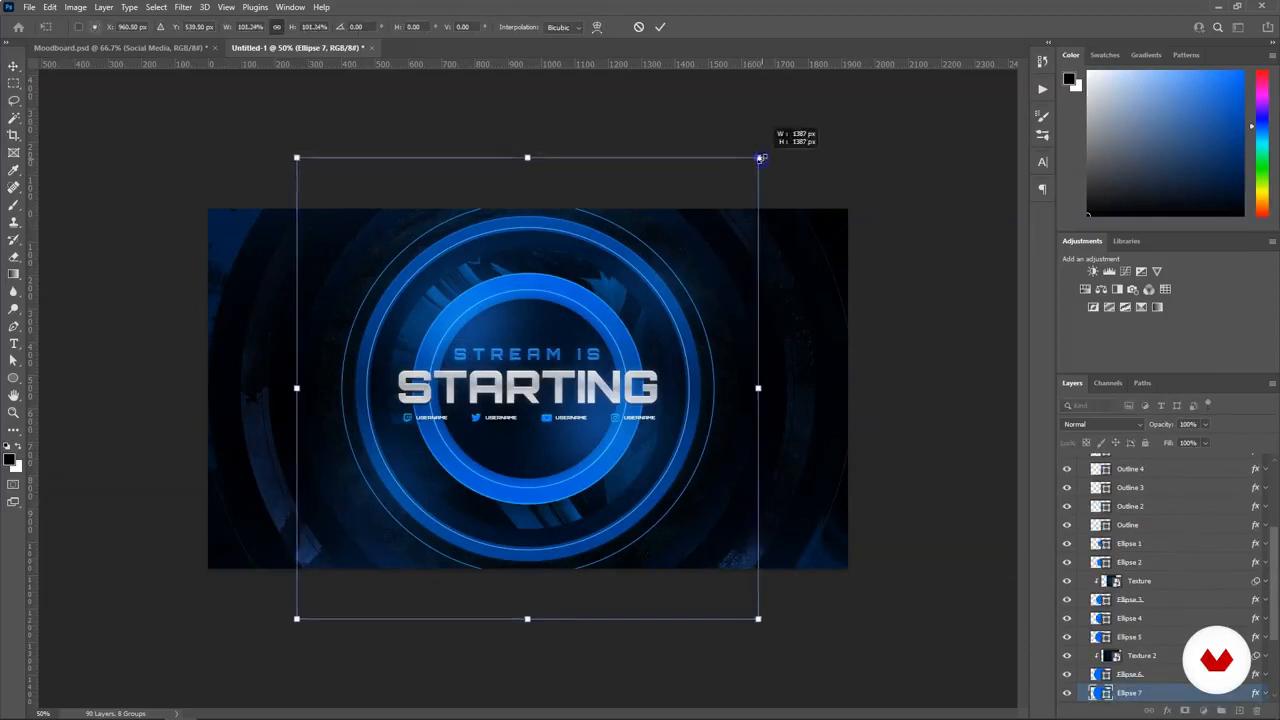
{"action": "double_click", "coordinate": [323, 523]}
Delete the dark circle Ellipse 7 from the background.
{"action": "scroll", "coordinate": [1166, 620], "scroll_direction": "down", "scroll_amount": 5}
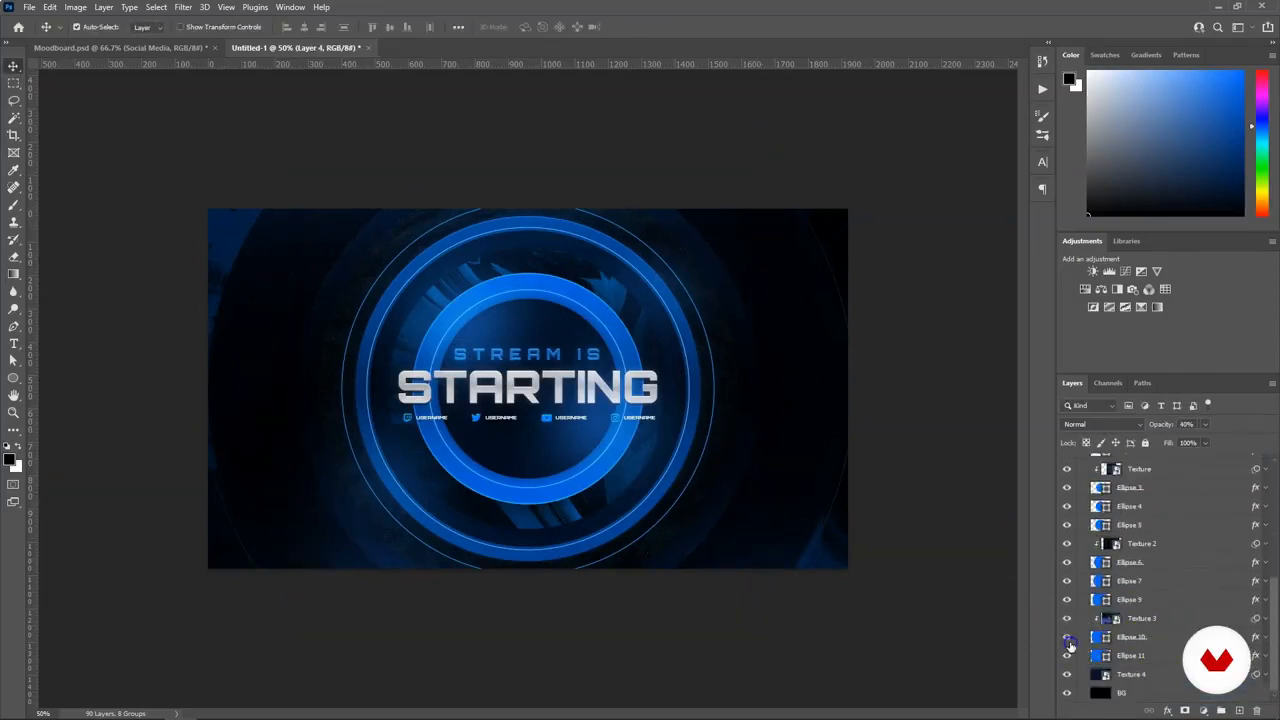
{"action": "left_click", "coordinate": [370, 270]}
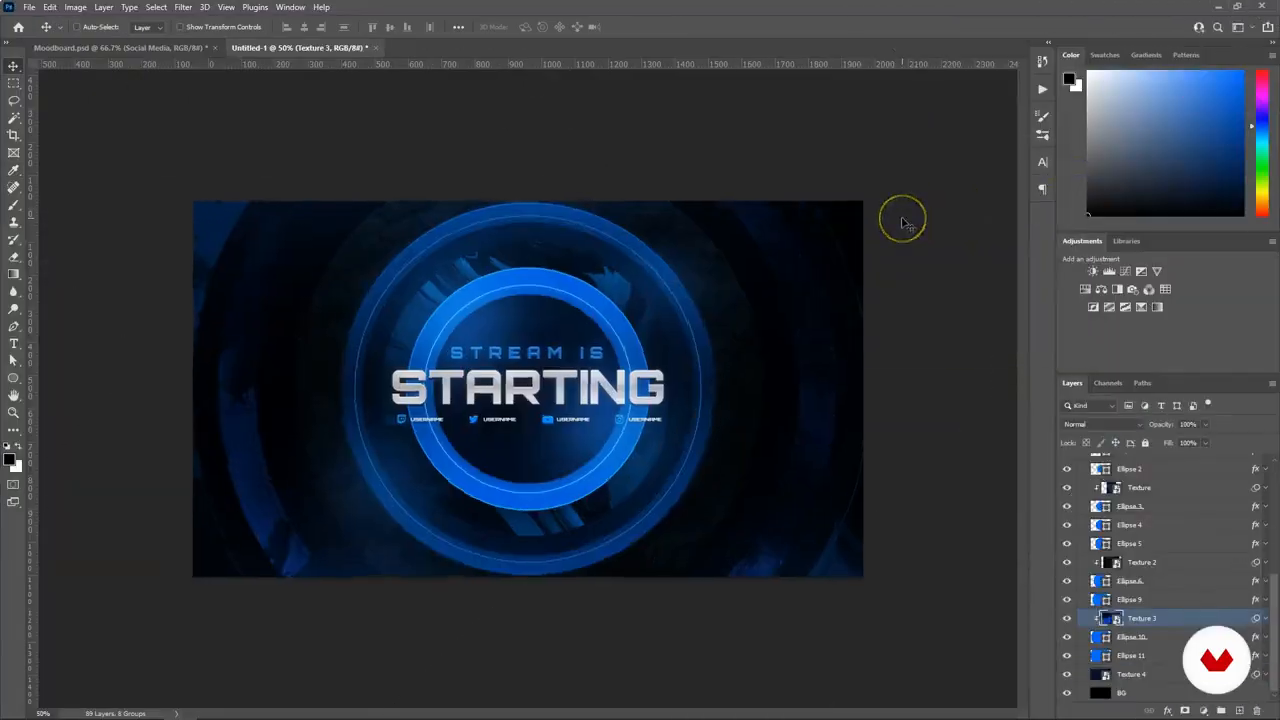
{"action": "key", "text": "ctrl+plus"}
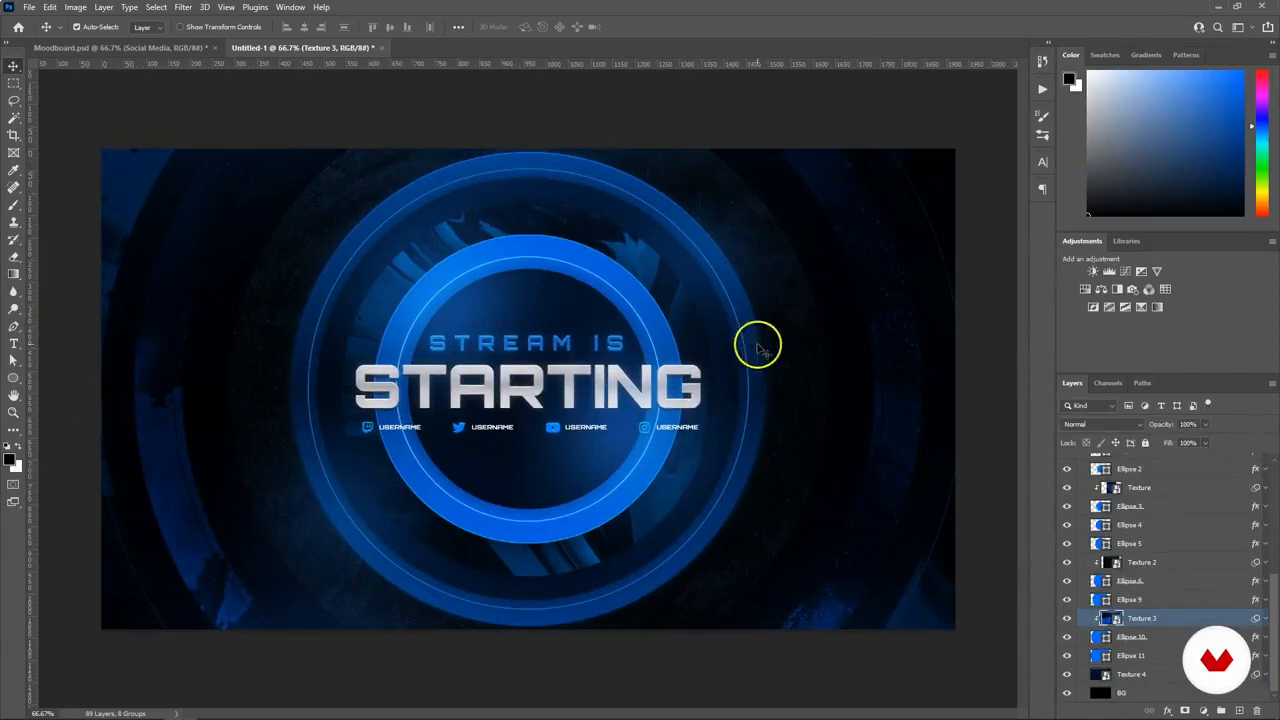
Collapse the open layer groups and expand only the Final Effects group.
{"action": "left_click", "coordinate": [465, 173]}
{"action": "left_click", "coordinate": [1092, 515]}
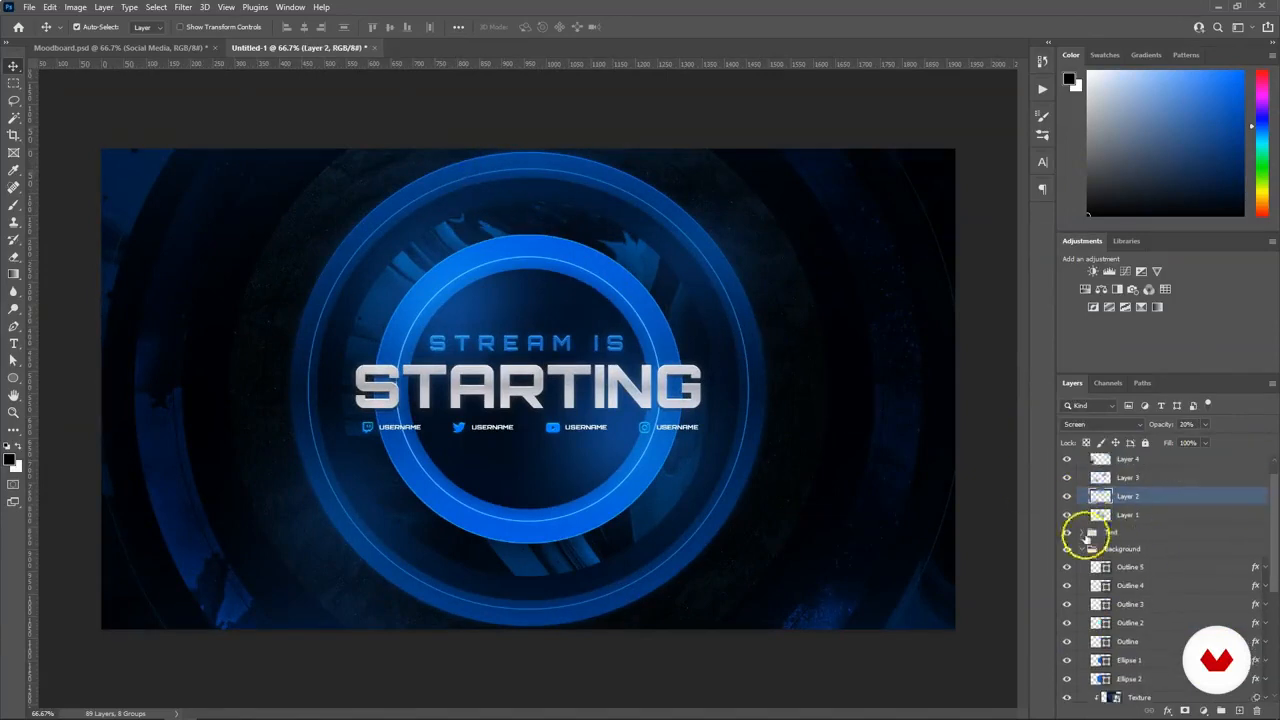
{"action": "left_click", "coordinate": [1083, 462]}
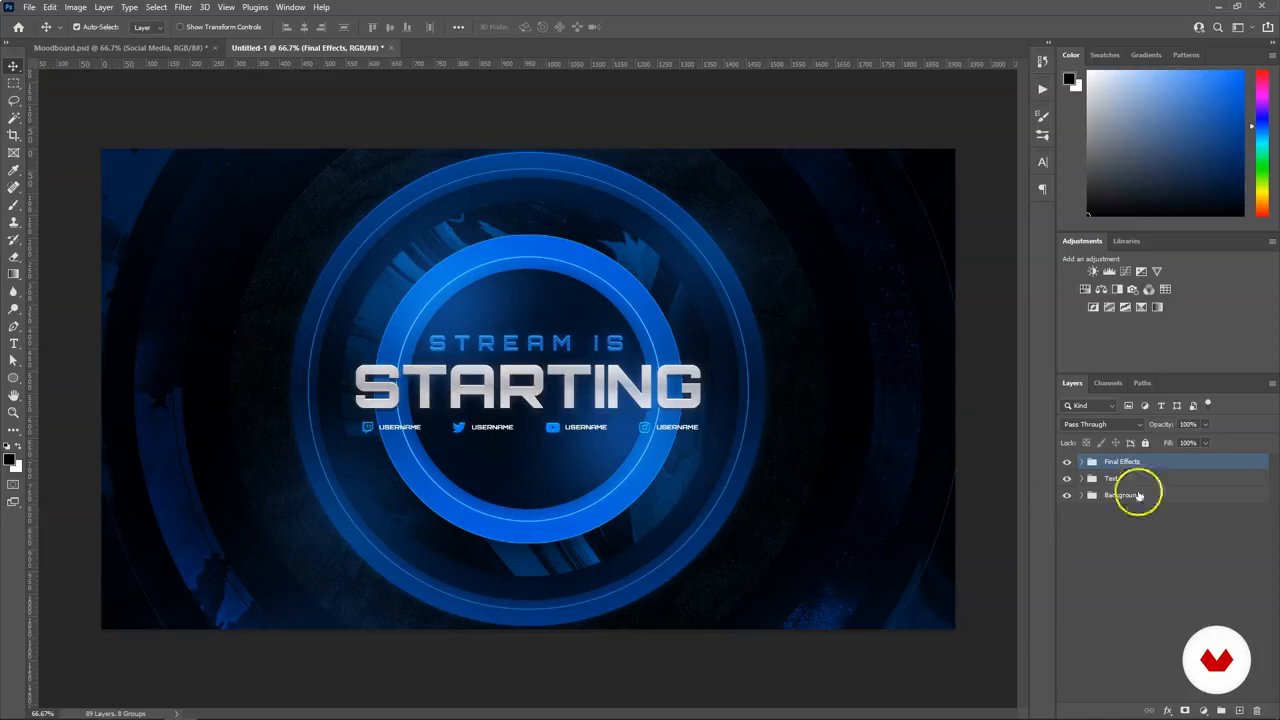
{"action": "left_click", "coordinate": [1082, 462]}
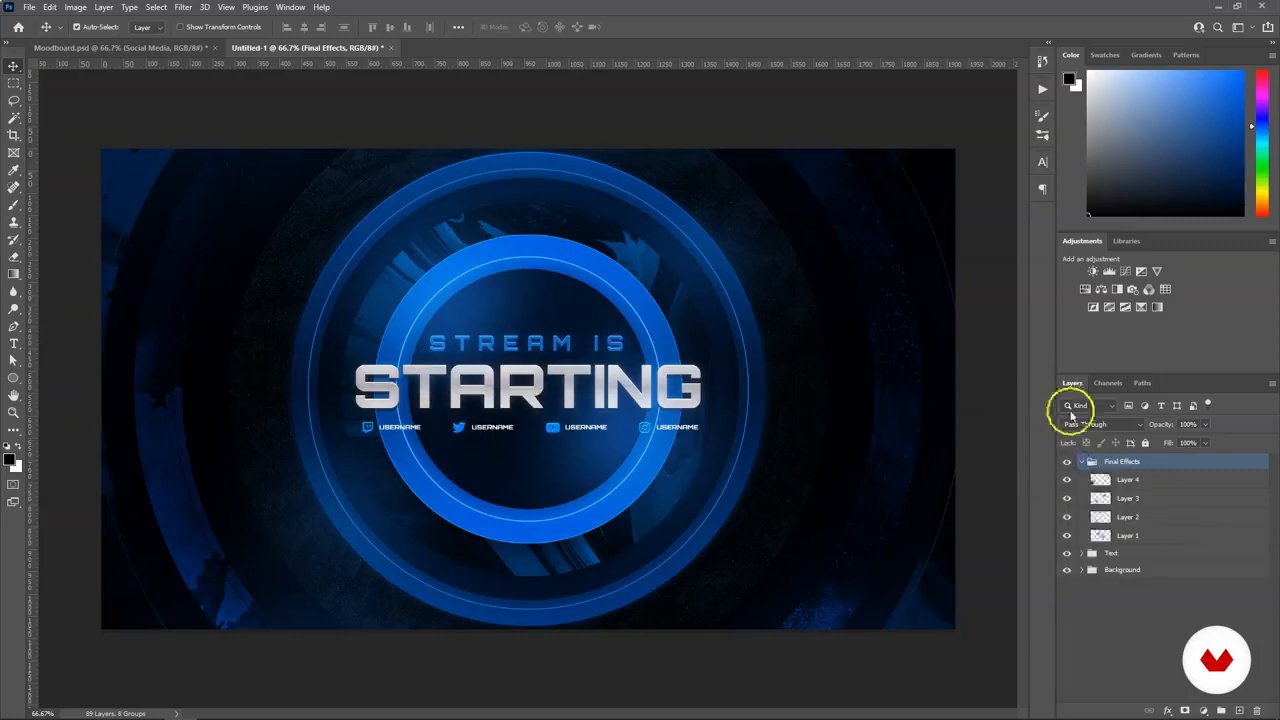
Add a Brightness/Contrast adjustment layer above Layer 4 in the Final Effects group, with brightness 5 and contrast 25.
{"action": "left_click", "coordinate": [1122, 481]}
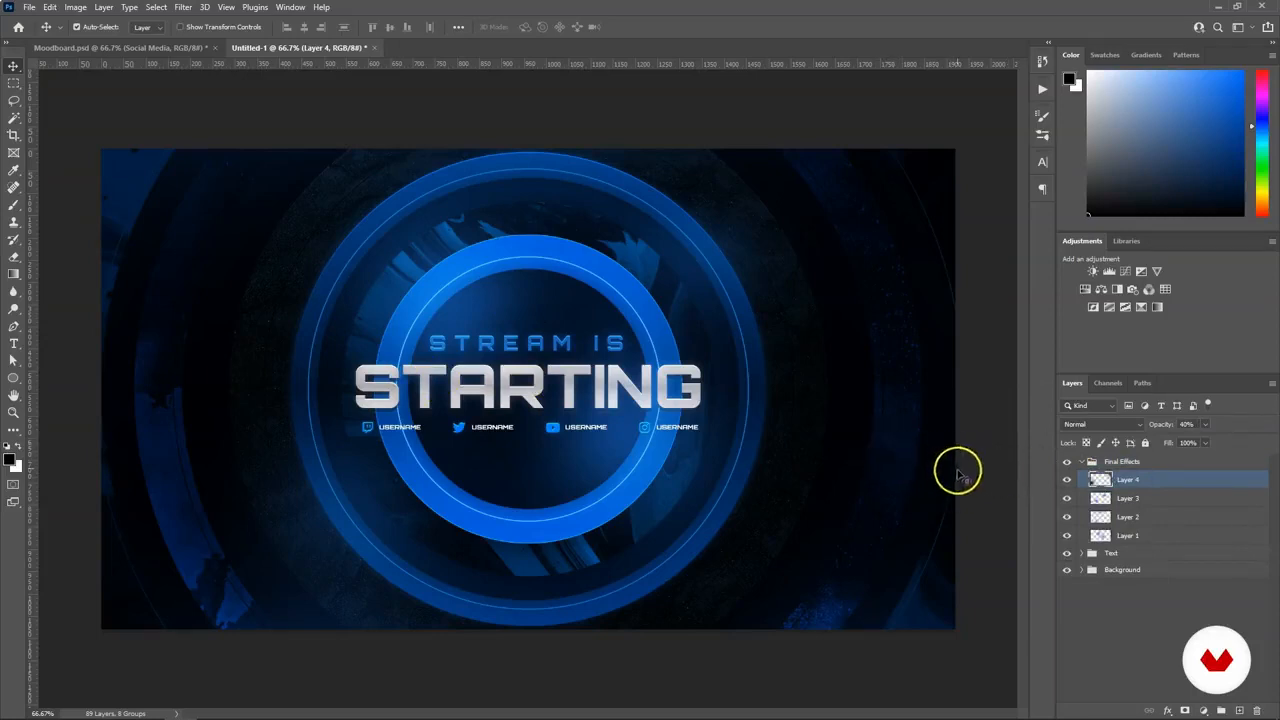
{"action": "left_click", "coordinate": [1091, 274]}
{"action": "mouse_move", "coordinate": [946, 106]}
{"action": "left_mouse_down"}
{"action": "mouse_move", "coordinate": [1055, 85]}
{"action": "mouse_move", "coordinate": [952, 92]}
{"action": "left_mouse_up"}
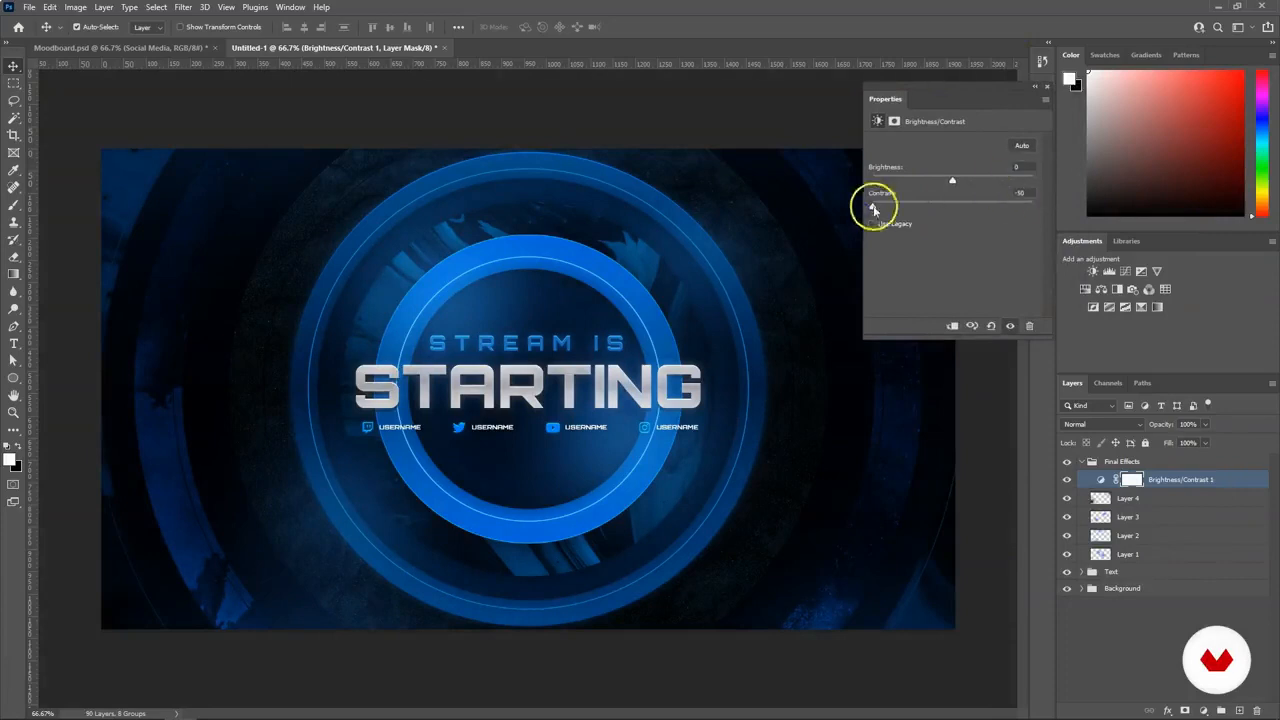
{"action": "left_click_drag", "start_coordinate": [872, 208], "coordinate": [1060, 188]}
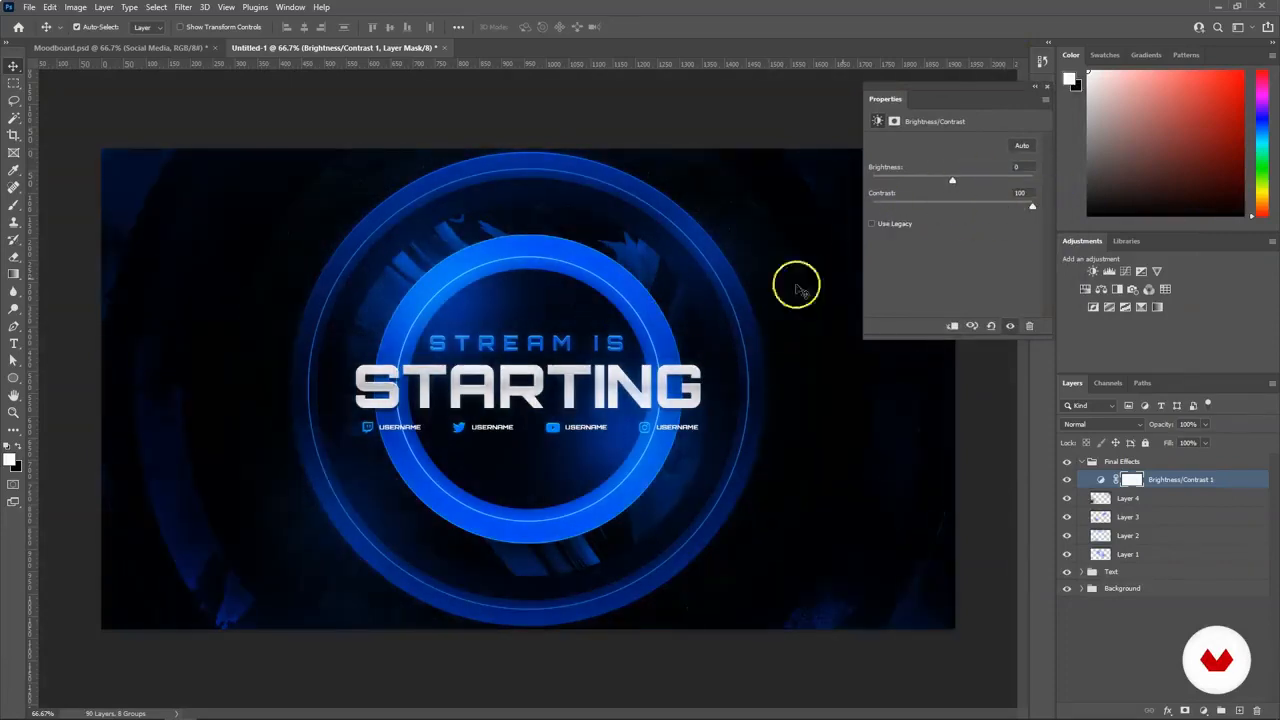
{"action": "key", "text": "ctrl+z"}
{"action": "left_click_drag", "start_coordinate": [872, 208], "coordinate": [1050, 188]}
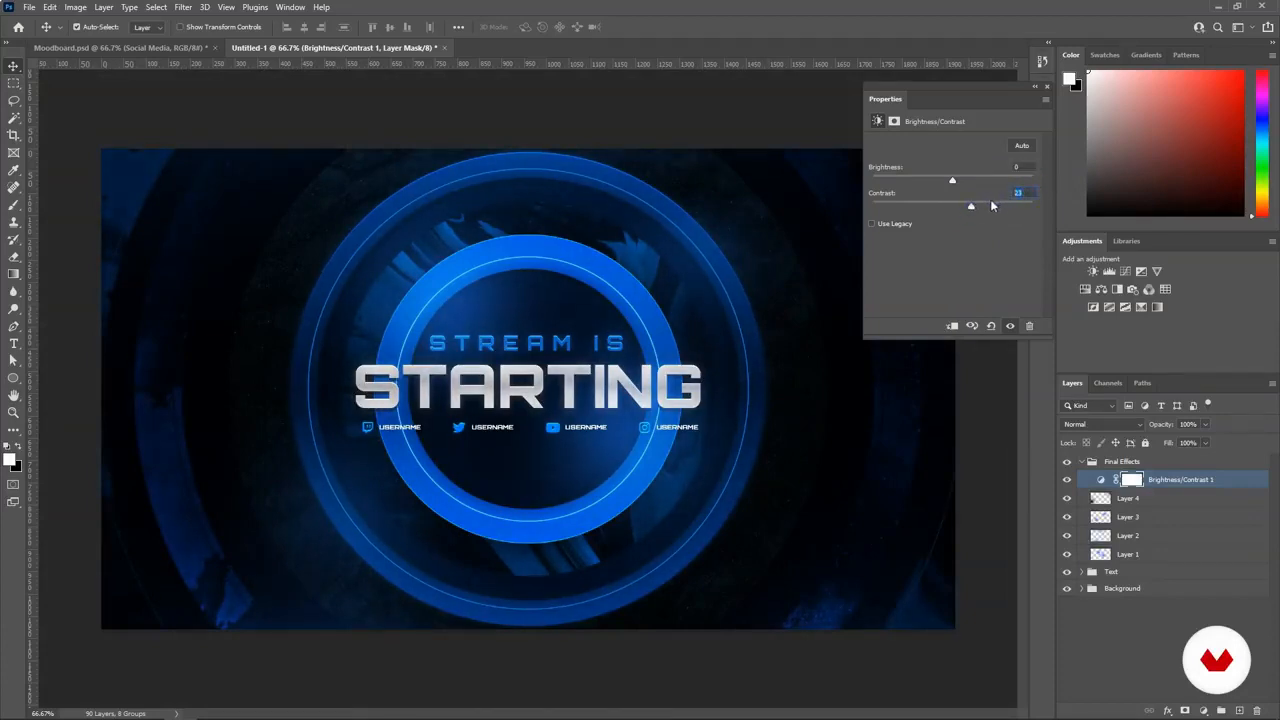
{"action": "left_click_drag", "start_coordinate": [952, 180], "coordinate": [962, 181]}
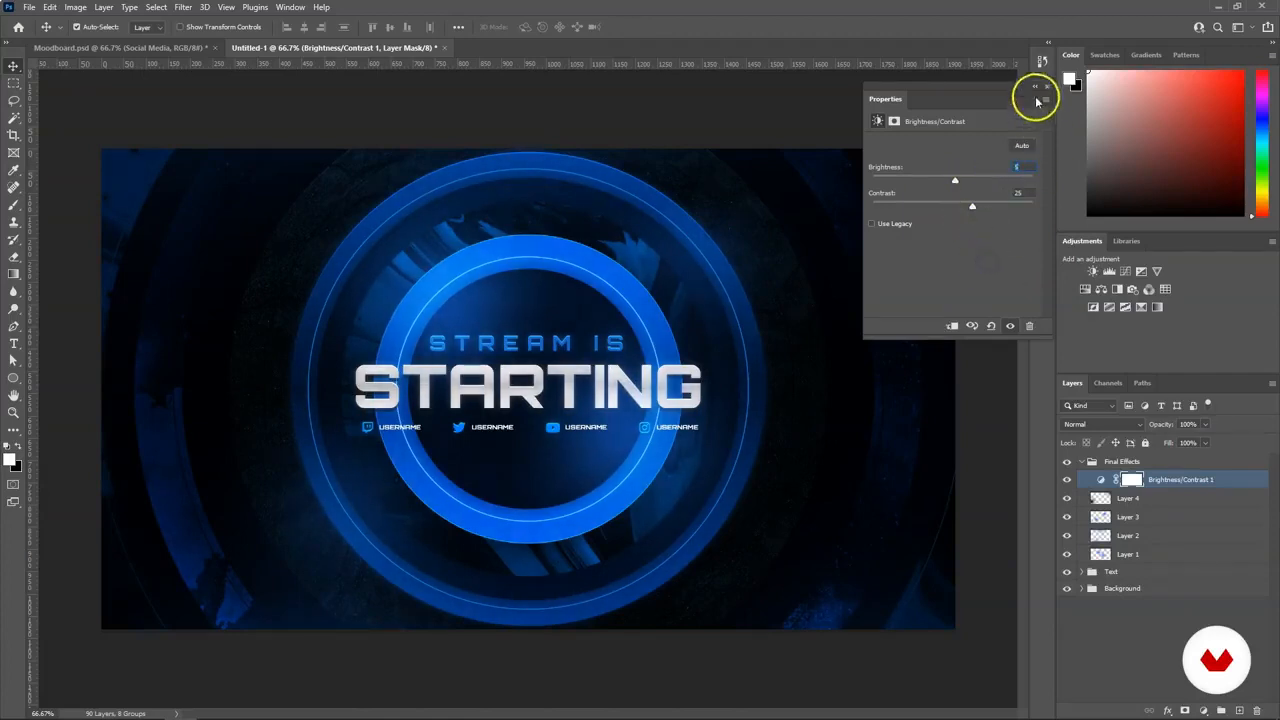
{"action": "left_click", "coordinate": [1050, 88]}
Compare the design with and without the Brightness/Contrast adjustment.
{"action": "left_click", "coordinate": [1066, 480]}
{"action": "left_click", "coordinate": [1066, 480]}
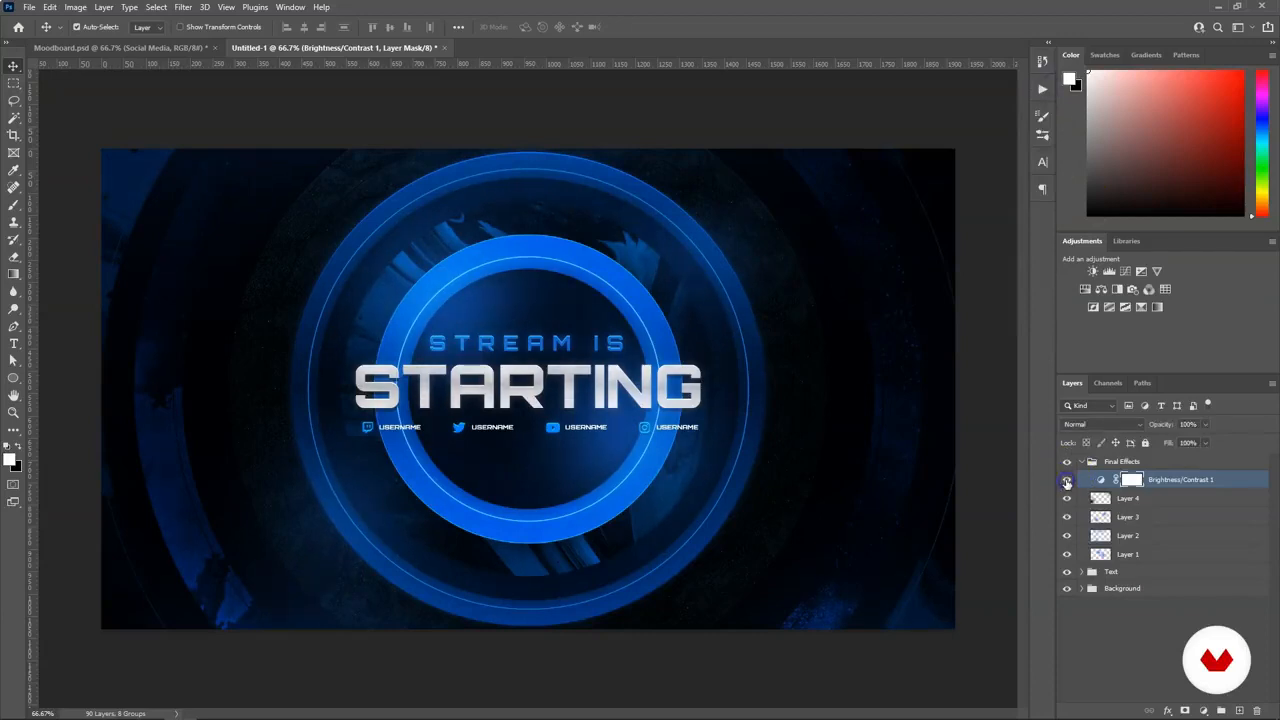
{"action": "left_click", "coordinate": [1066, 480]}
{"action": "left_click", "coordinate": [1066, 480]}
{"action": "left_click", "coordinate": [1066, 480]}
{"action": "left_click", "coordinate": [1066, 480]}
{"action": "left_click", "coordinate": [1066, 480]}
{"action": "left_click", "coordinate": [1066, 480]}
Place the Particle1 image from the resources folder above the Brightness/Contrast layer and set its blend mode to Lighten.
{"action": "mouse_move", "coordinate": [411, 710]}
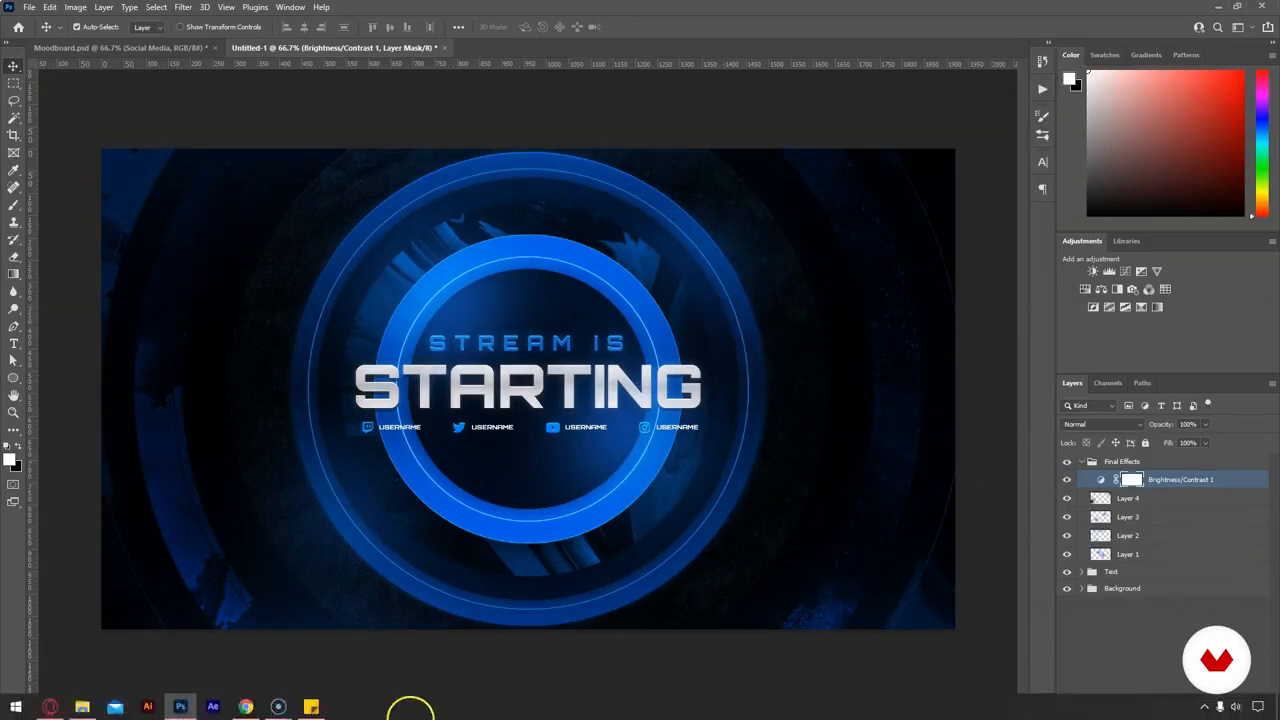
{"action": "left_click", "coordinate": [82, 707]}
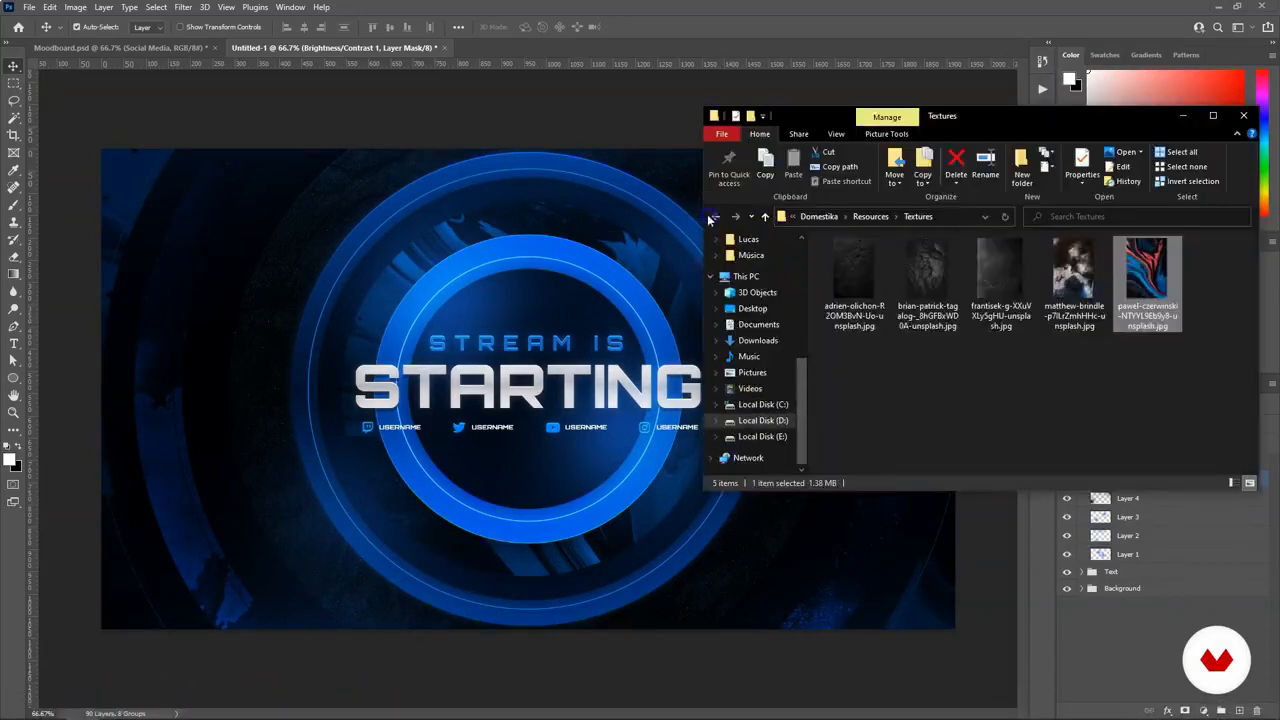
{"action": "left_click", "coordinate": [713, 216]}
{"action": "double_click", "coordinate": [886, 277]}
{"action": "left_click_drag", "start_coordinate": [853, 278], "coordinate": [522, 342]}
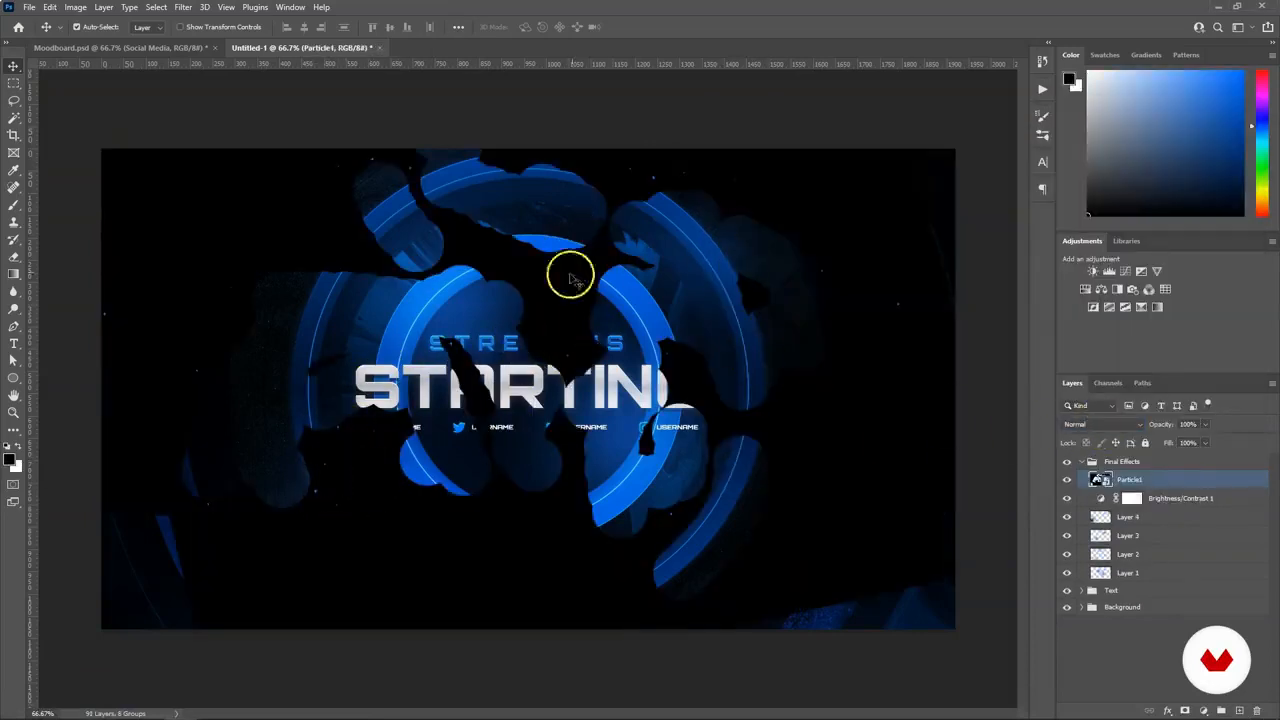
{"action": "left_click", "coordinate": [1085, 424]}
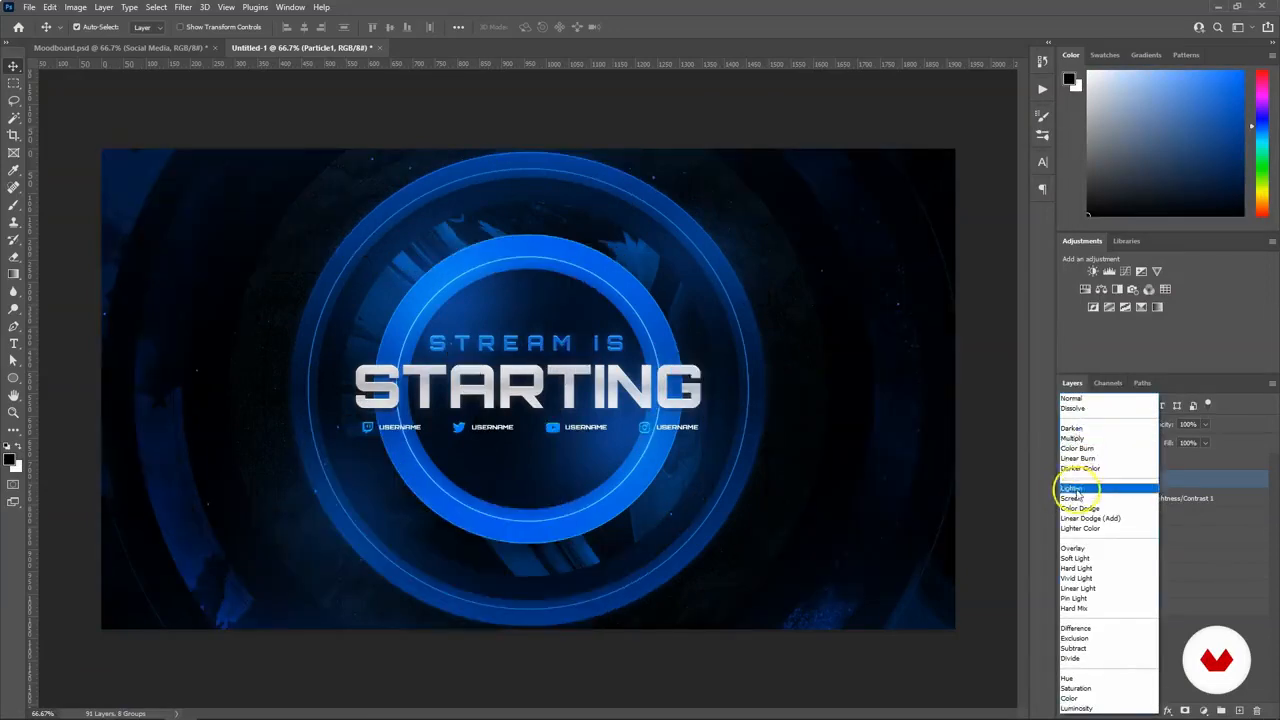
{"action": "left_click", "coordinate": [1072, 488]}
{"action": "key", "text": "ctrl+t"}
{"action": "left_click_drag", "start_coordinate": [955, 149], "coordinate": [956, 149]}
{"action": "double_click", "coordinate": [847, 250]}
Place the Particle2 image above Particle1 and set its blend mode to Lighten.
{"action": "left_click", "coordinate": [100, 698]}
{"action": "left_click_drag", "start_coordinate": [957, 306], "coordinate": [631, 447]}
{"action": "key", "text": "Return"}
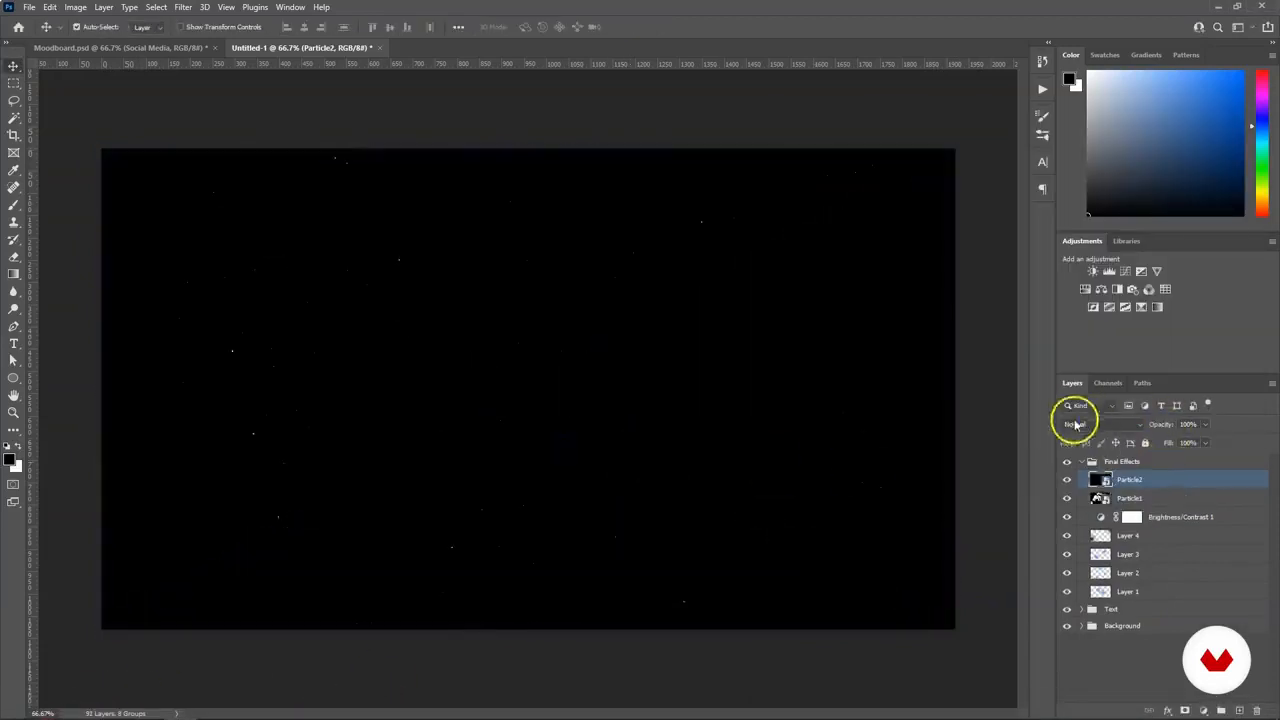
{"action": "left_click", "coordinate": [1085, 424]}
{"action": "left_click", "coordinate": [1070, 488]}
Rasterize the Particle2 layer and erase its specks over the central circle and text with a soft eraser.
{"action": "left_click", "coordinate": [14, 256]}
{"action": "left_click", "coordinate": [513, 418]}
{"action": "left_click", "coordinate": [611, 279]}
{"action": "right_click", "coordinate": [571, 366], "text": "alt"}
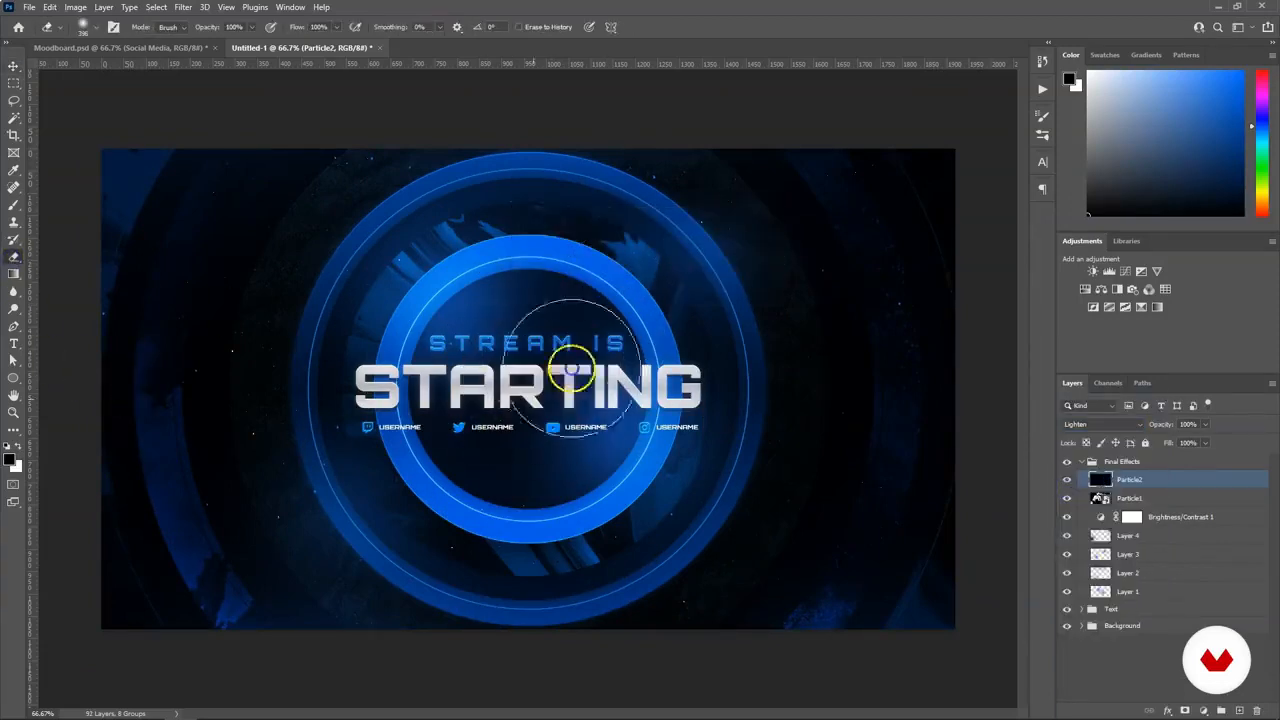
{"action": "left_click", "coordinate": [518, 340]}
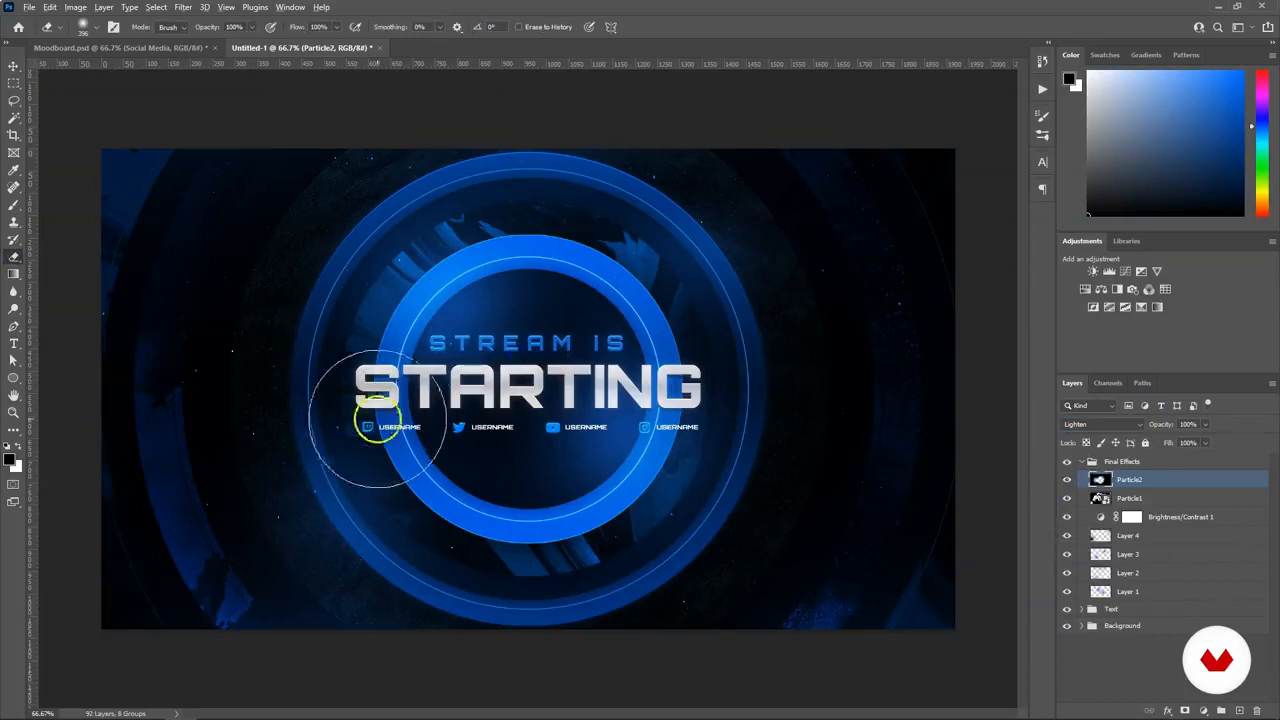
{"action": "right_click", "coordinate": [320, 418], "text": "alt"}
{"action": "left_click", "coordinate": [290, 405]}
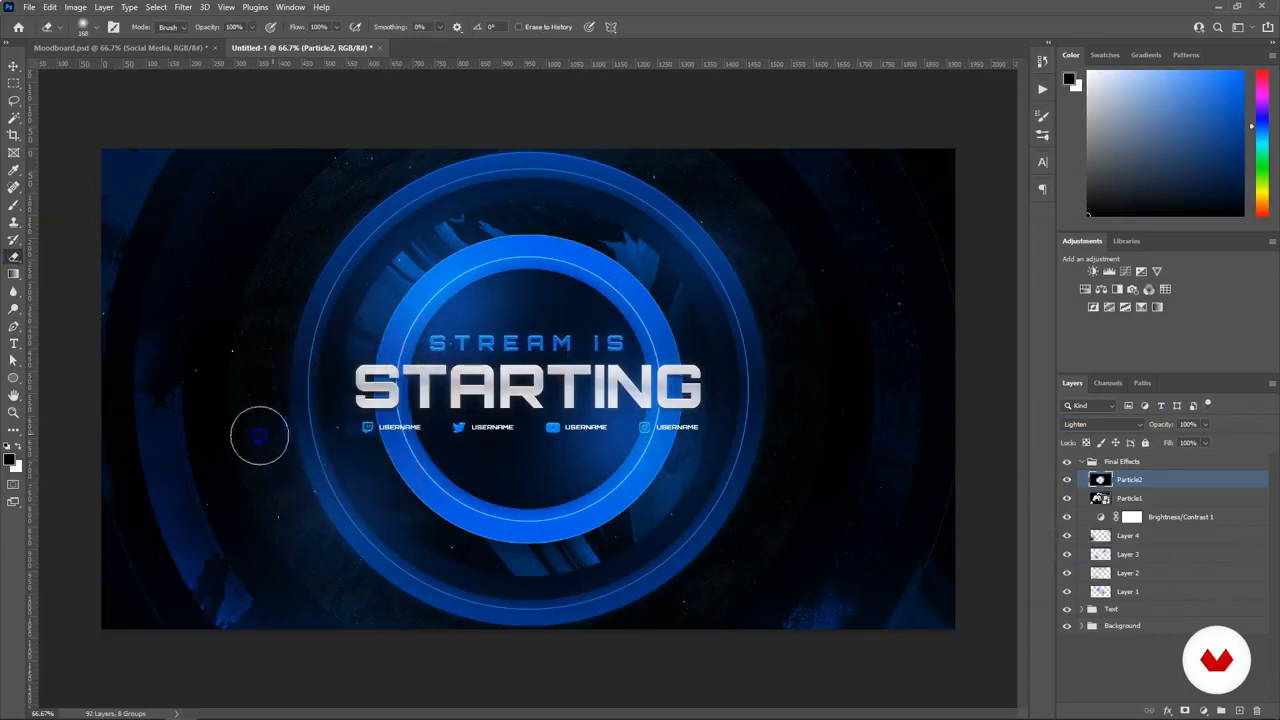
Enlarge the Particle2 layer slightly around the canvas center.
{"action": "key", "text": "ctrl+t"}
{"action": "left_click_drag", "start_coordinate": [955, 388], "coordinate": [970, 383]}
{"action": "key", "text": "Return"}
Examine the whole design with the particles at several zoom levels, and switch to the Move tool.
{"action": "key", "text": "ctrl+minus"}
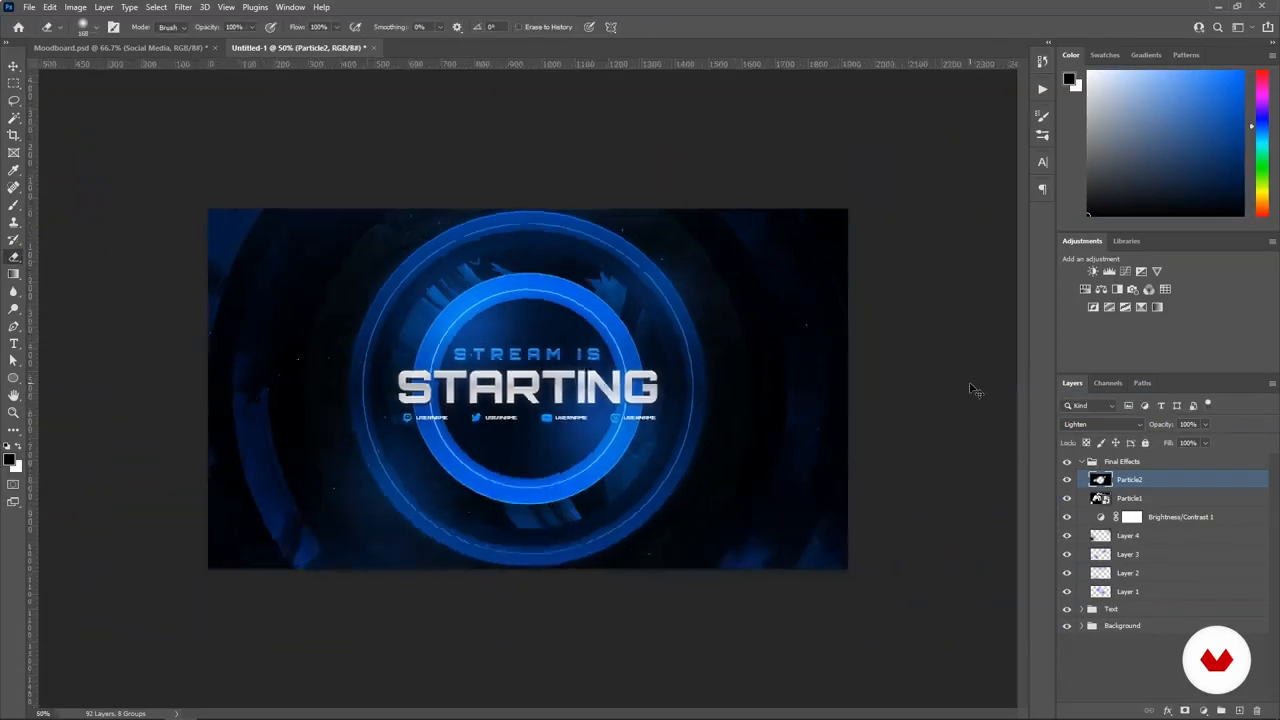
{"action": "key", "text": "ctrl+minus"}
{"action": "key", "text": "ctrl+plus"}
{"action": "key", "text": "ctrl+minus"}
{"action": "key", "text": "ctrl+plus"}
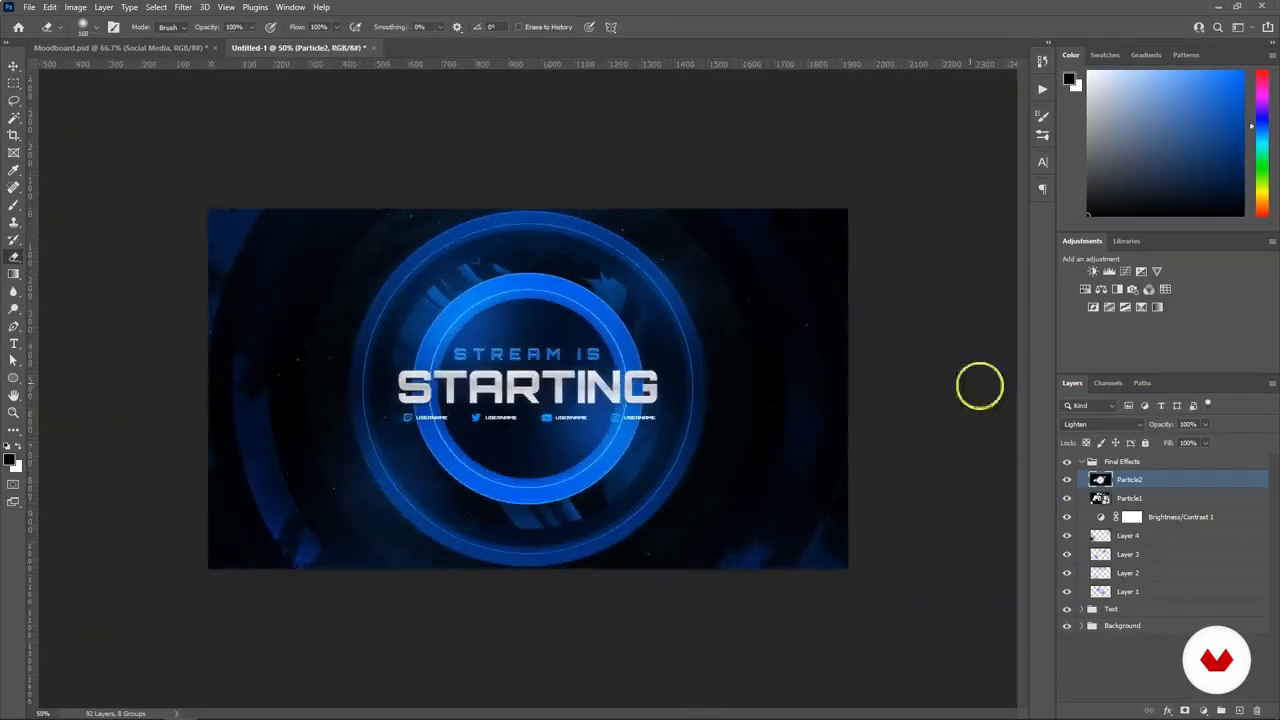
{"action": "key", "text": "ctrl+plus"}
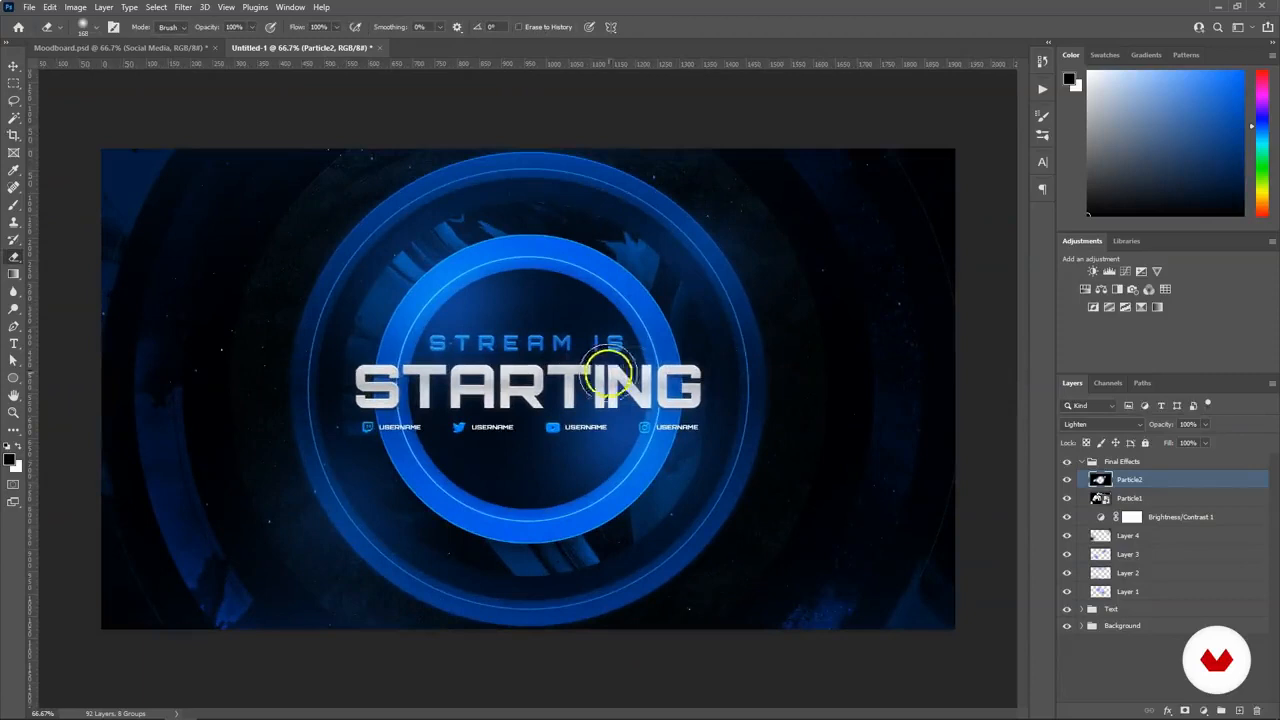
{"action": "key", "text": "ctrl+minus"}
{"action": "key", "text": "ctrl+minus"}
{"action": "key", "text": "ctrl+minus"}
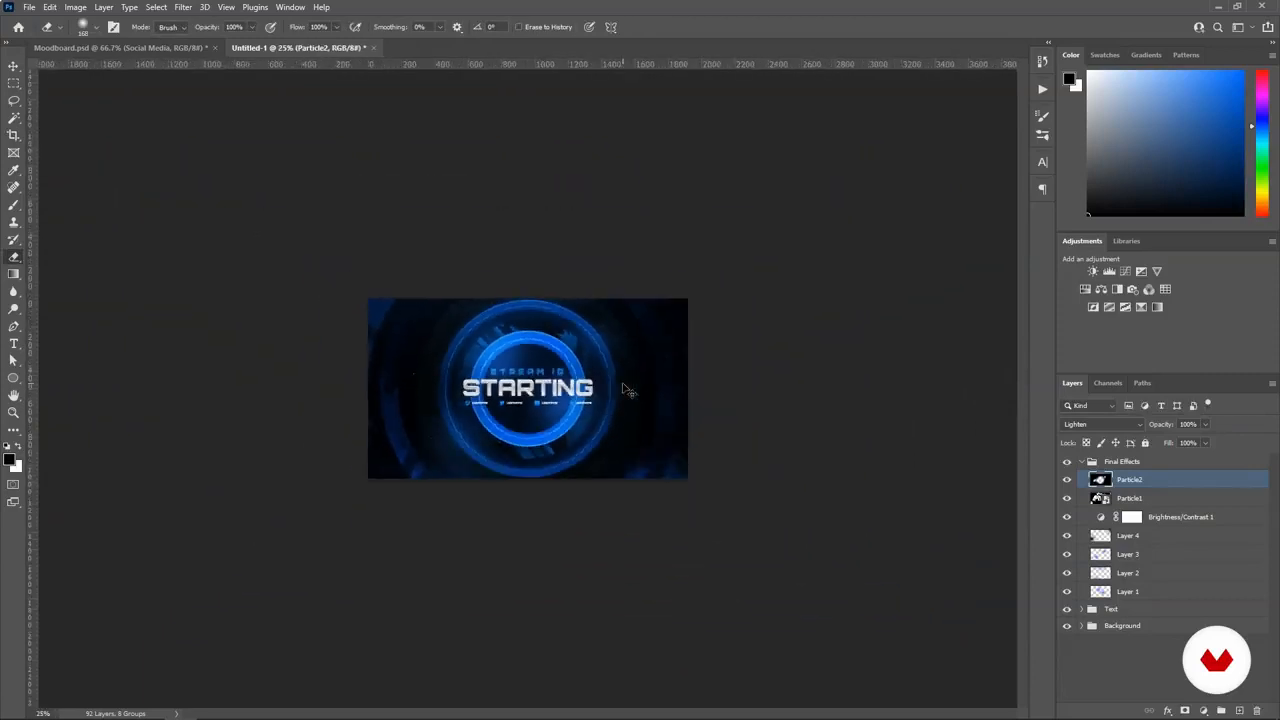
{"action": "key", "text": "ctrl+plus"}
{"action": "key", "text": "ctrl+plus"}
{"action": "key", "text": "ctrl+plus"}
{"action": "left_click", "coordinate": [67, 198]}
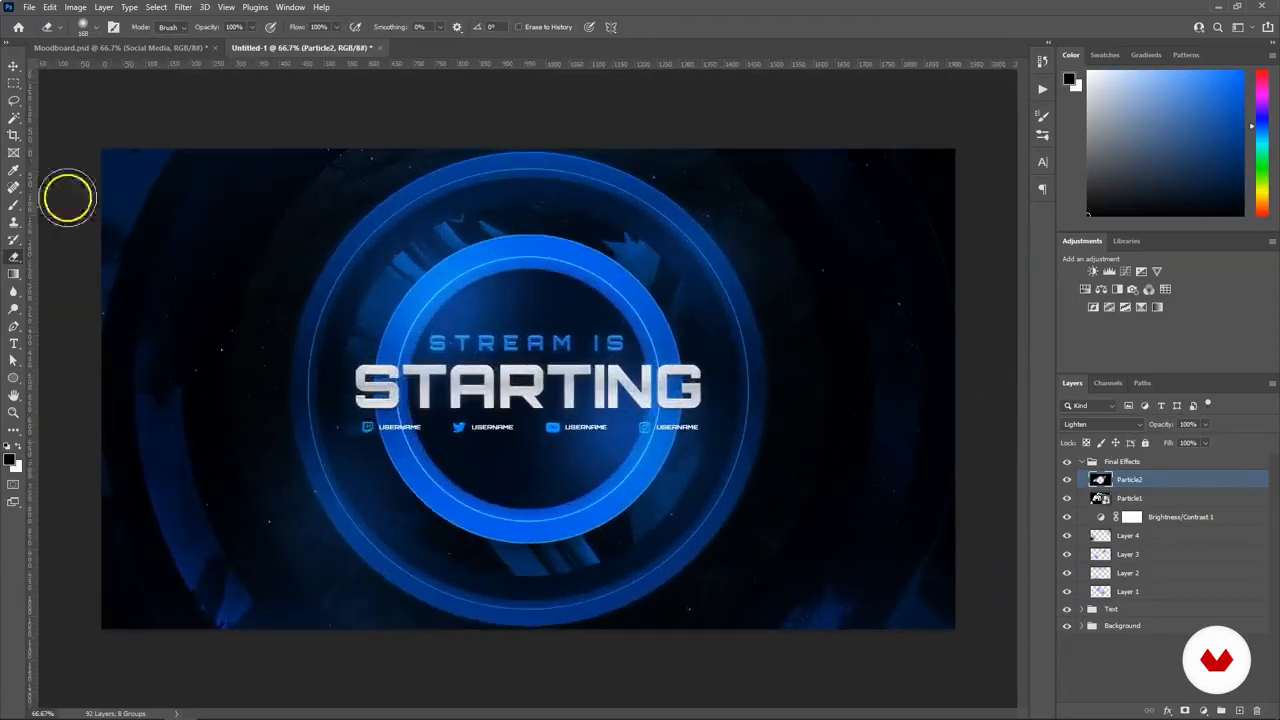
{"action": "left_click", "coordinate": [13, 65]}
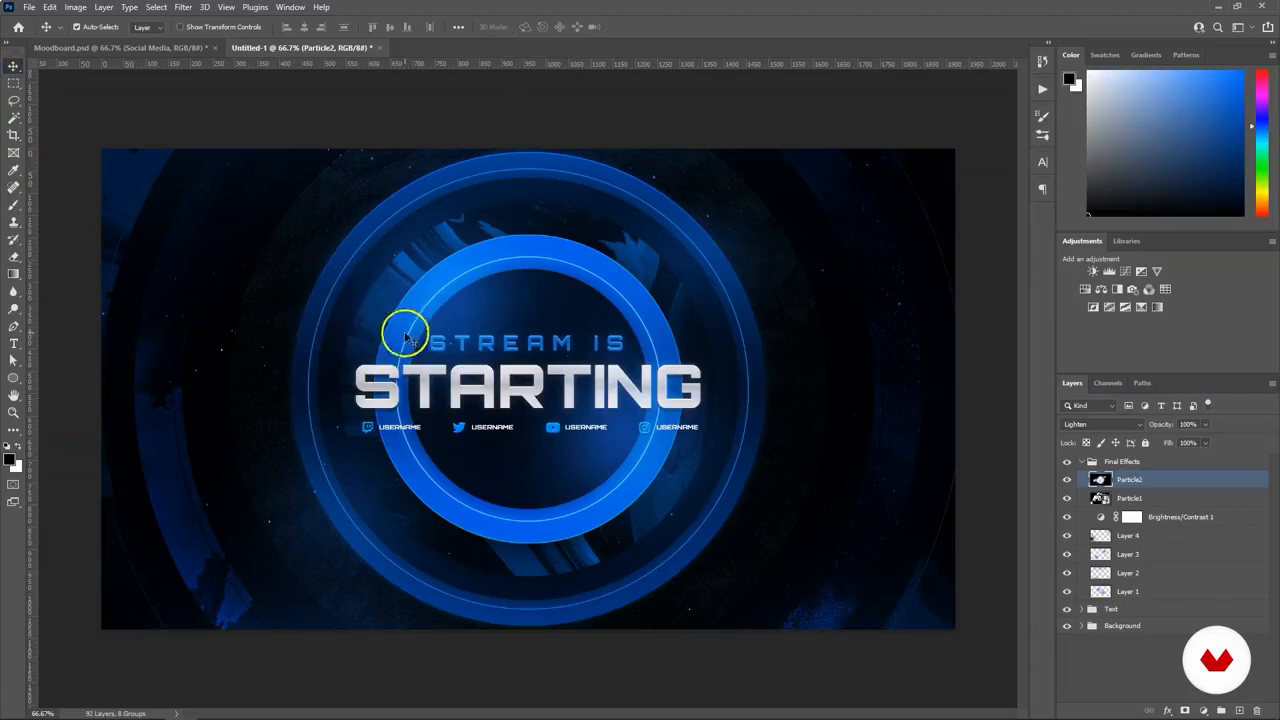